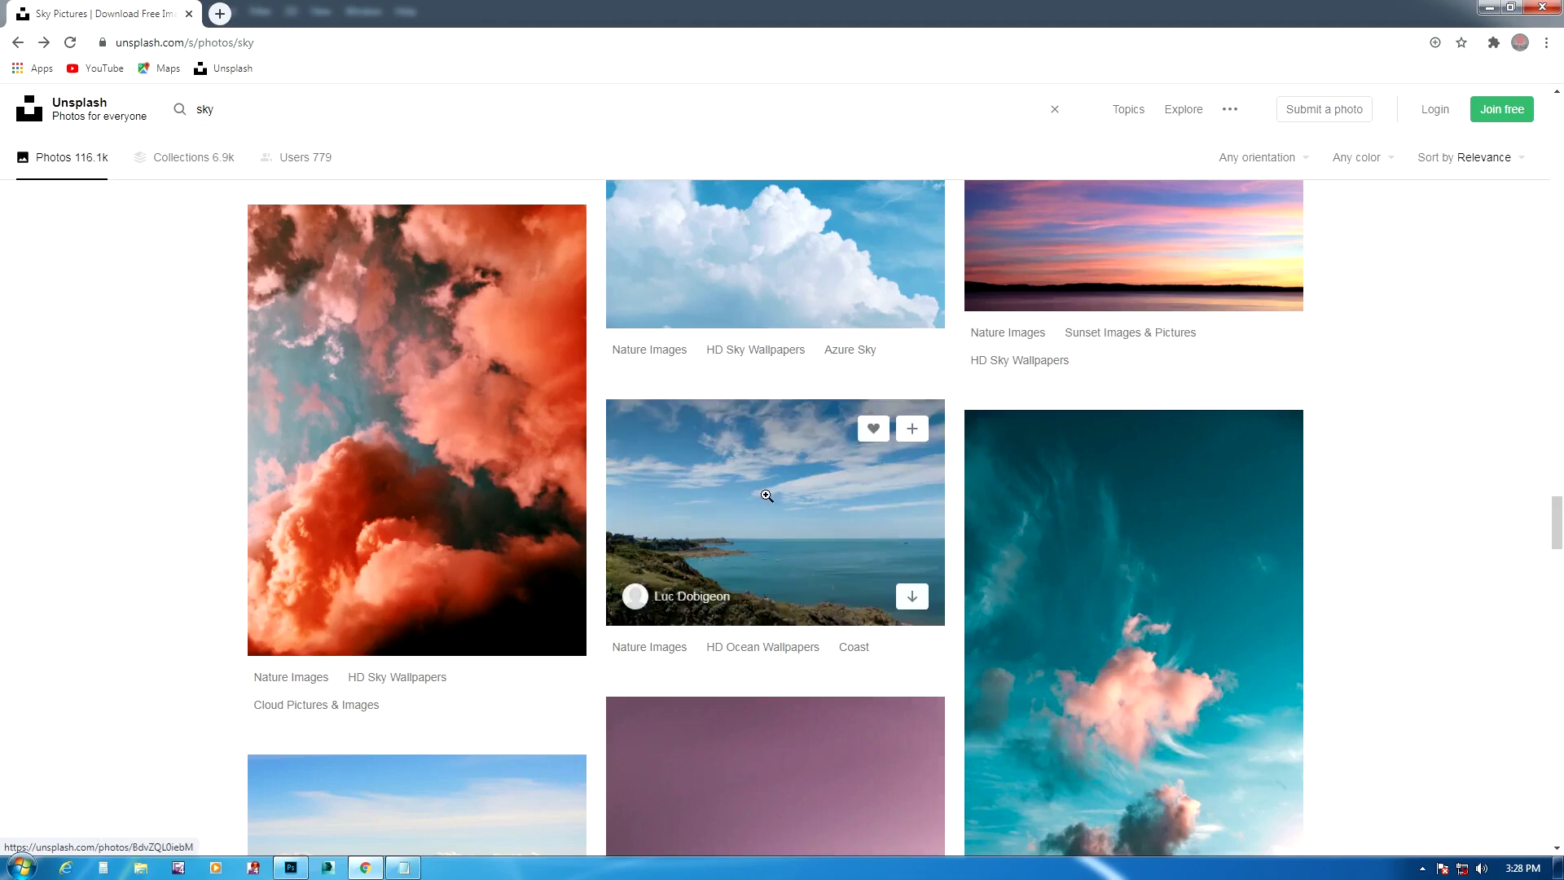
# Browse the sky photo results and open the coastal sea and blue sky photo for a closer look, then close it
pyautogui.scroll(-4, 767, 495)
pyautogui.scroll(8, 766, 495)
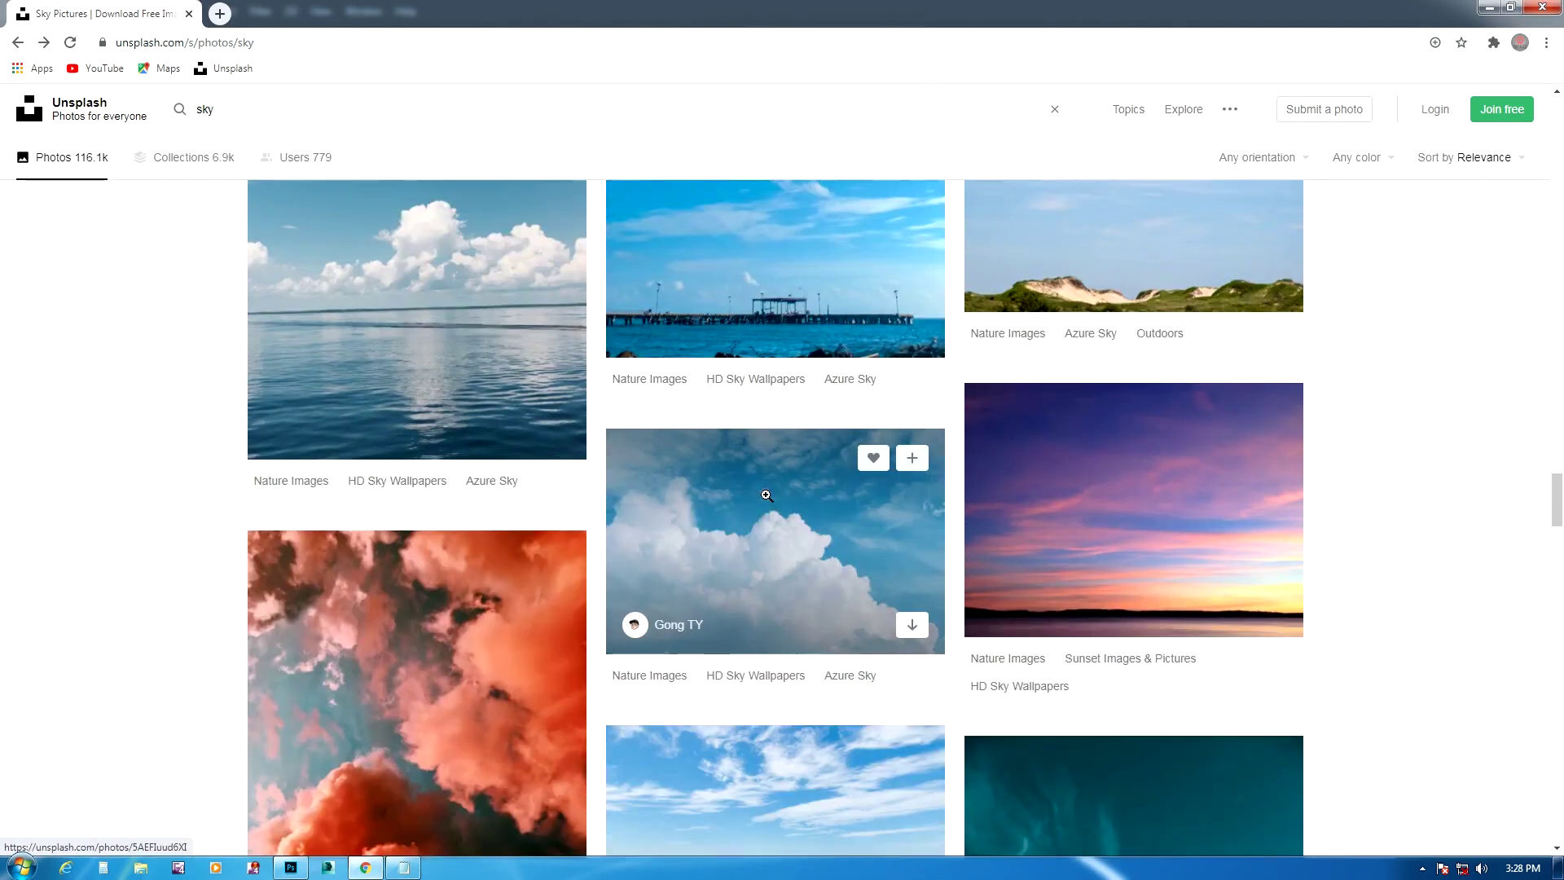
pyautogui.scroll(-6, 758, 476)
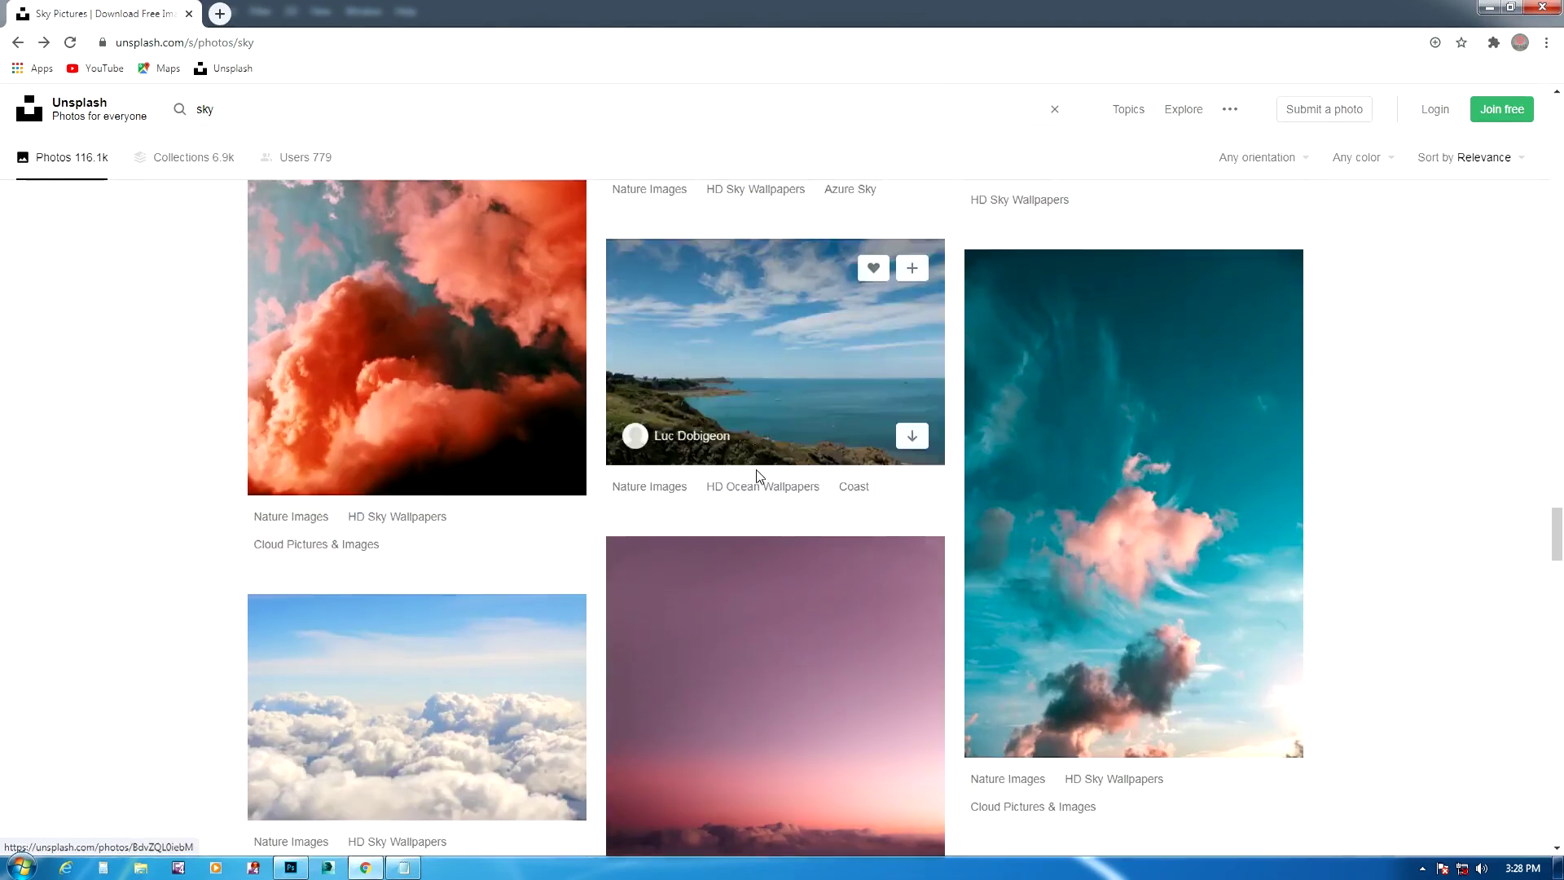
pyautogui.scroll(-5, 758, 476)
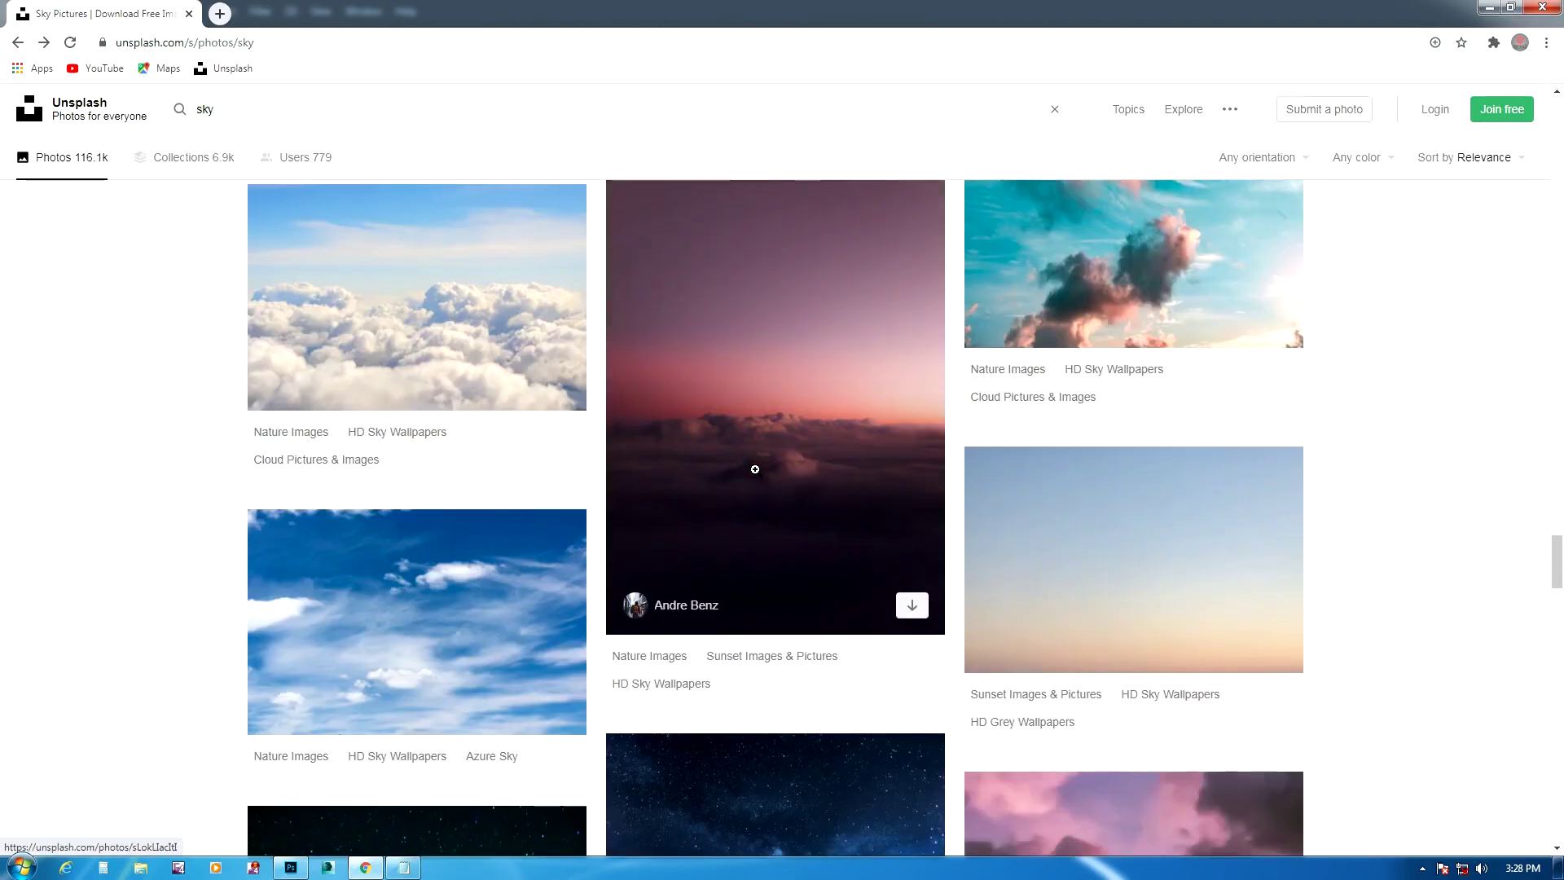
pyautogui.scroll(4, 755, 469)
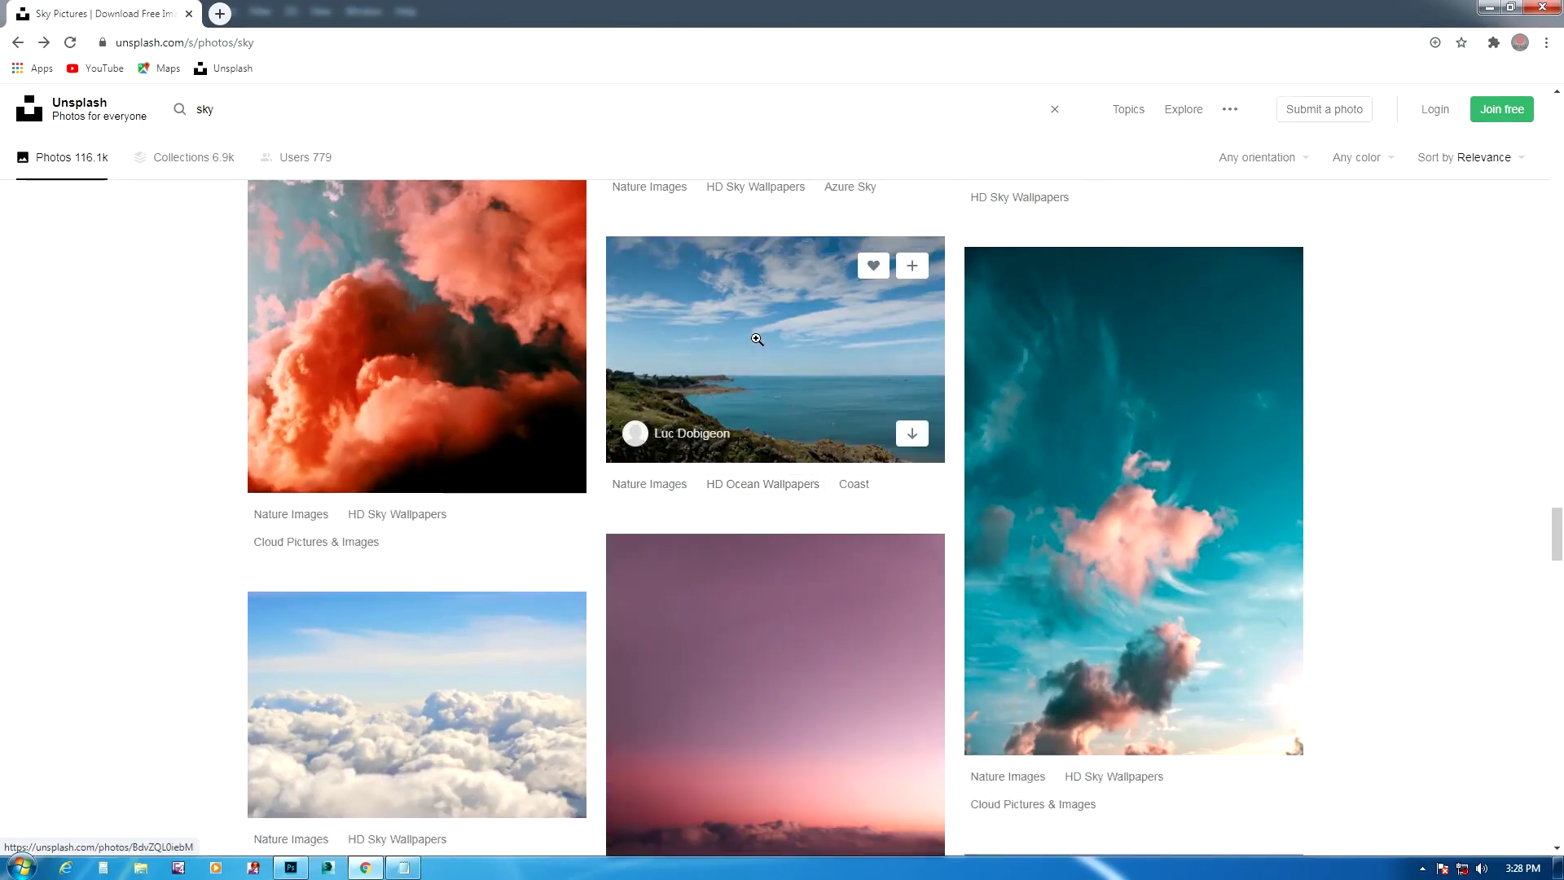
pyautogui.click(733, 339)
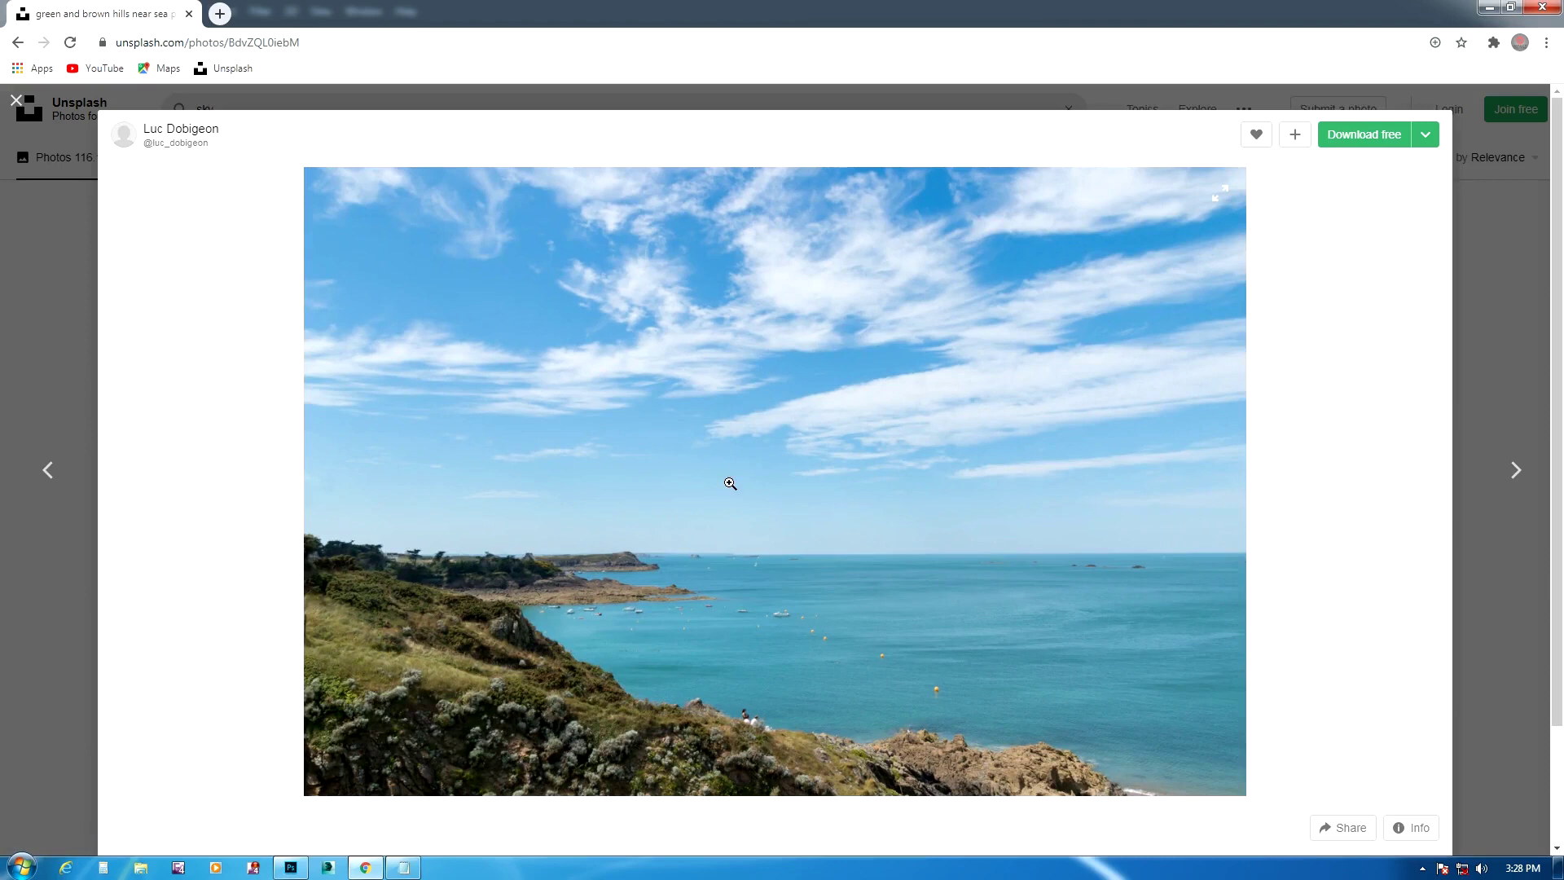
pyautogui.click(16, 100)
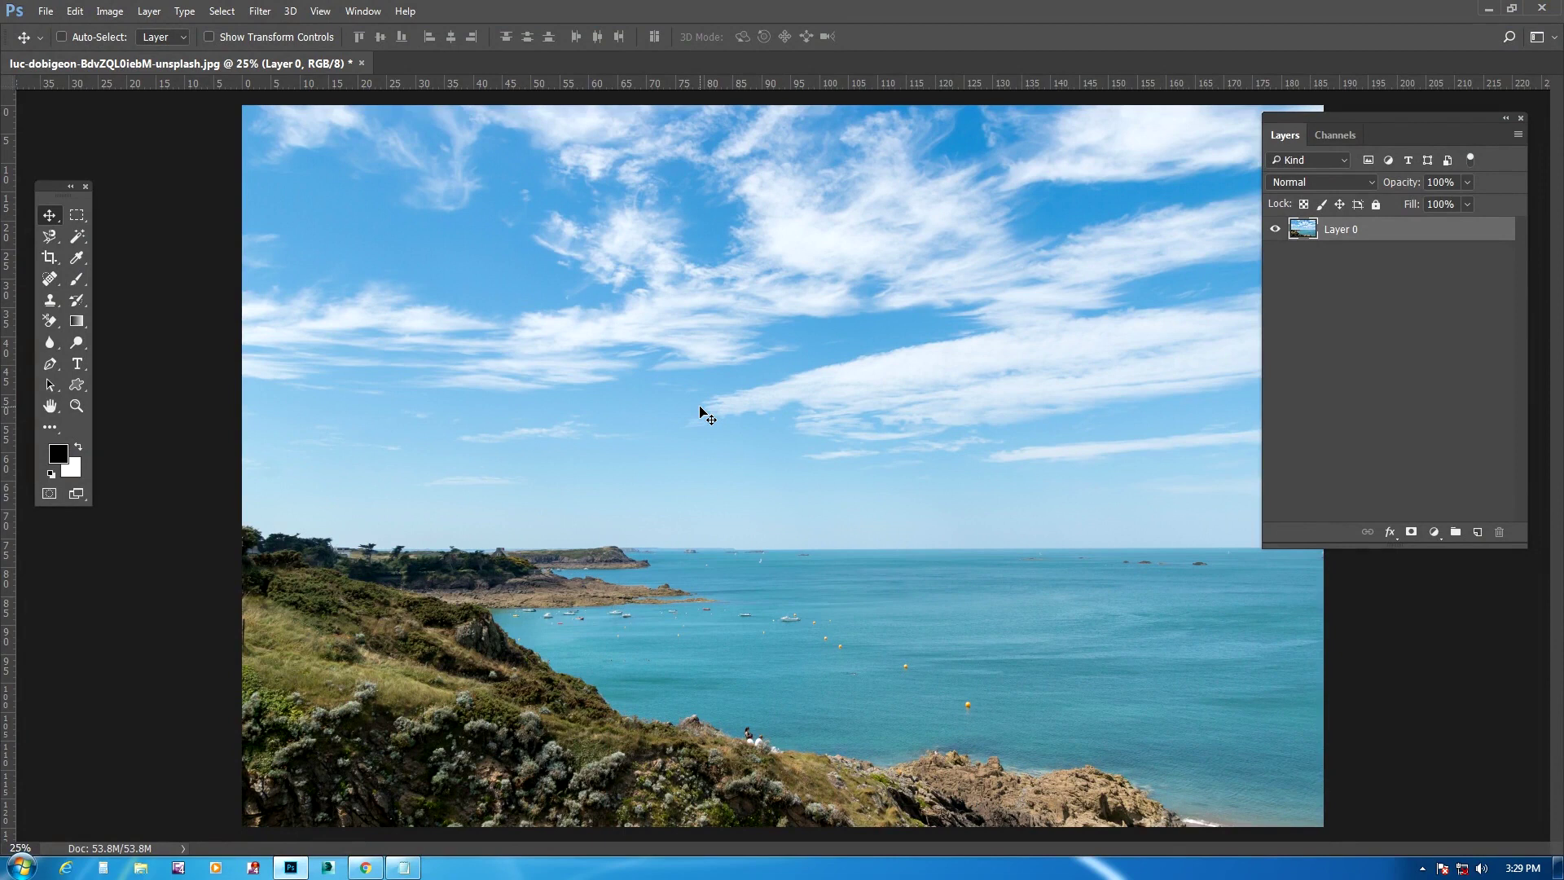
# Activate the Magic Wand tool for the coastal photo
pyautogui.press('w')
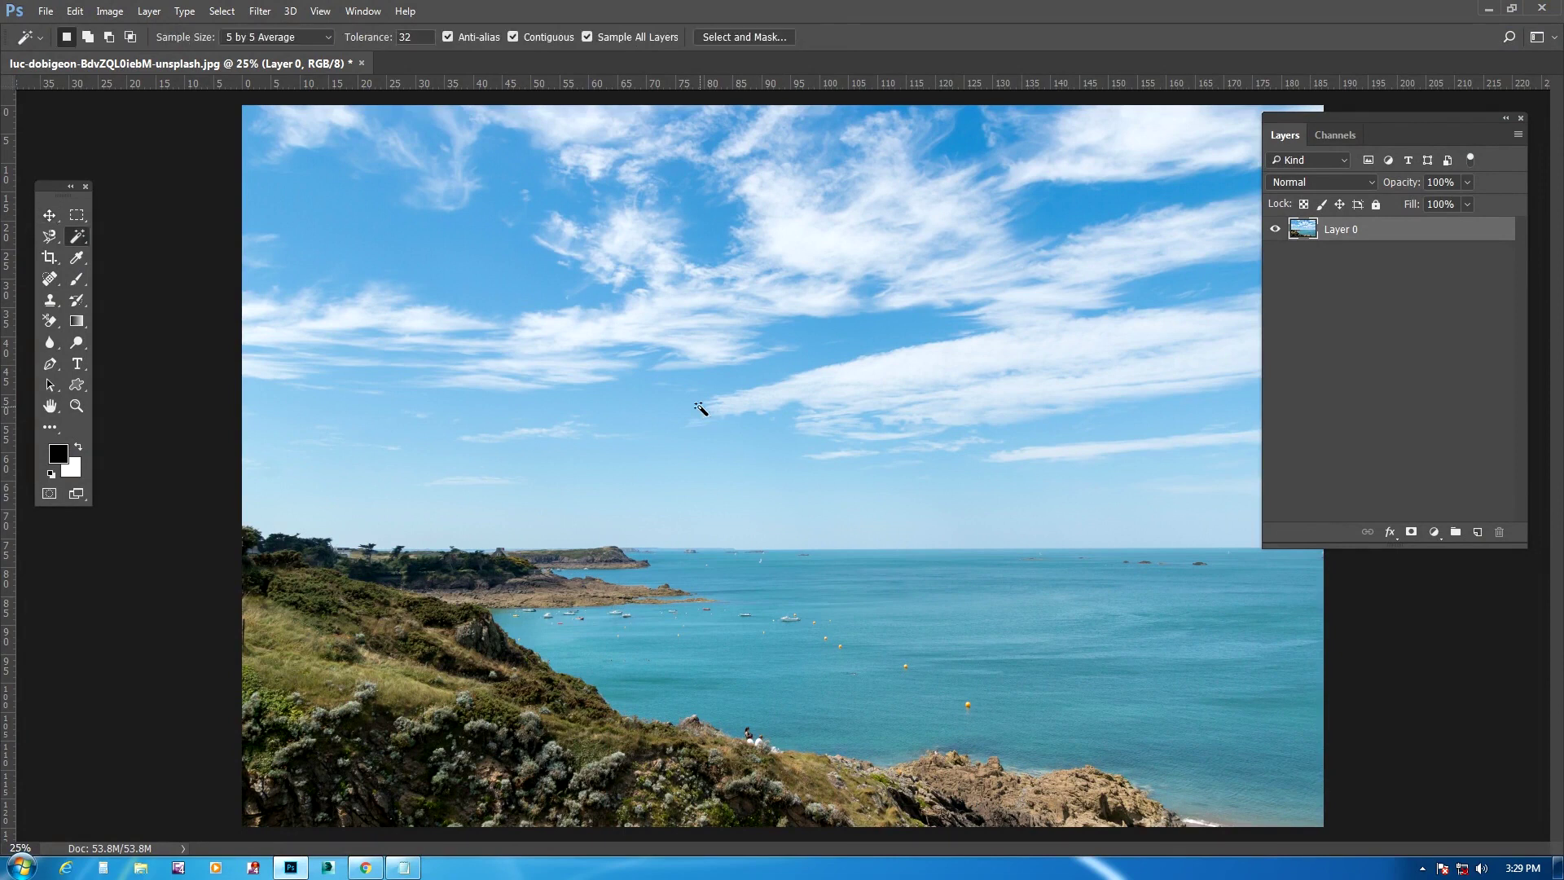
pyautogui.rightClick(77, 237)
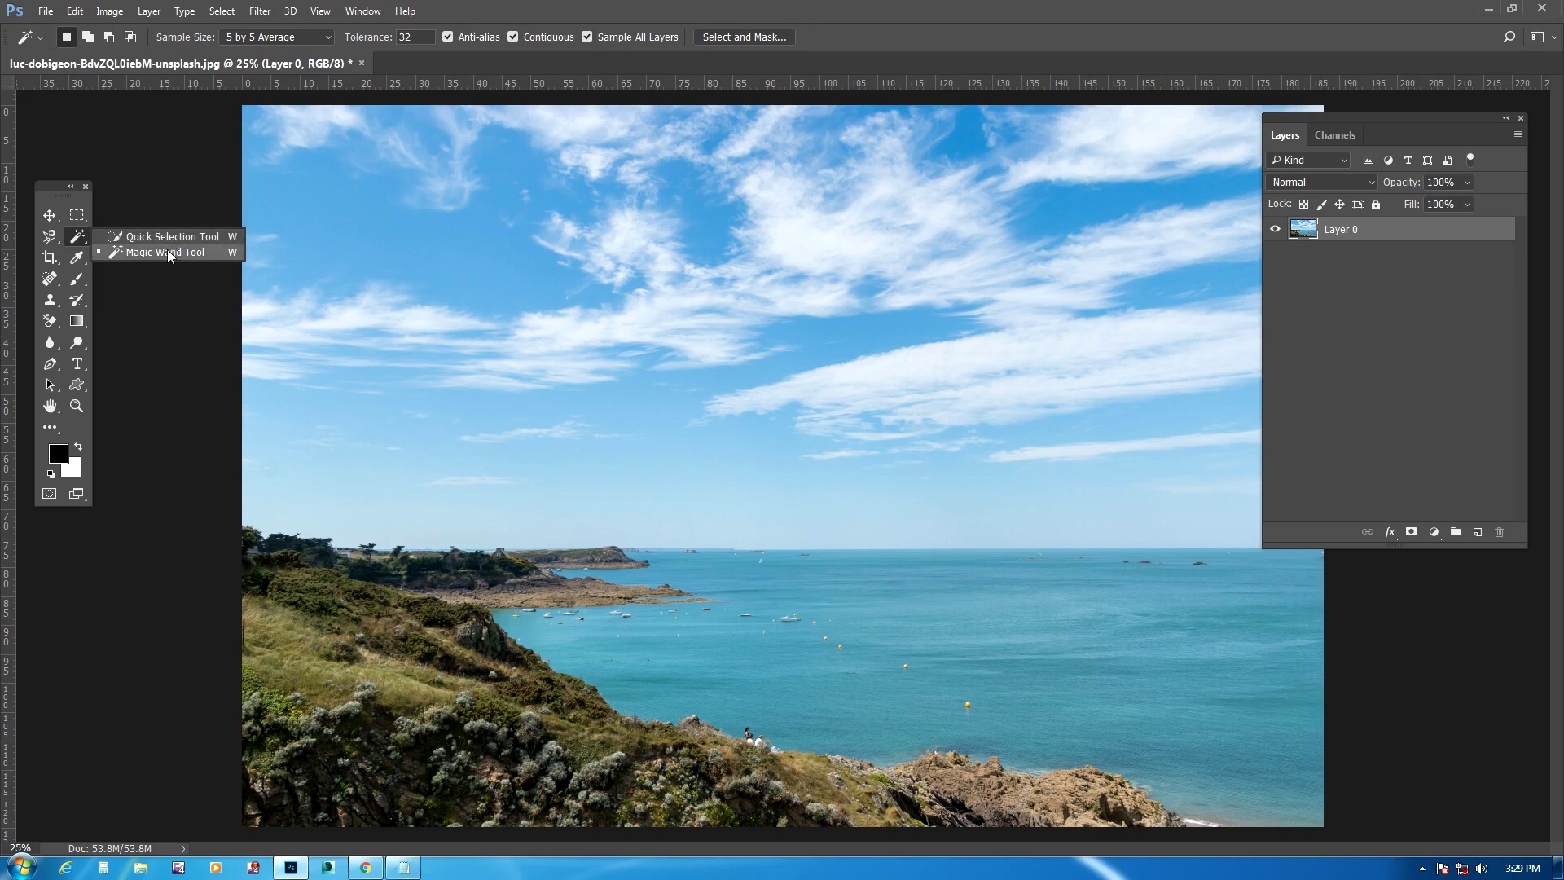
pyautogui.click(168, 251)
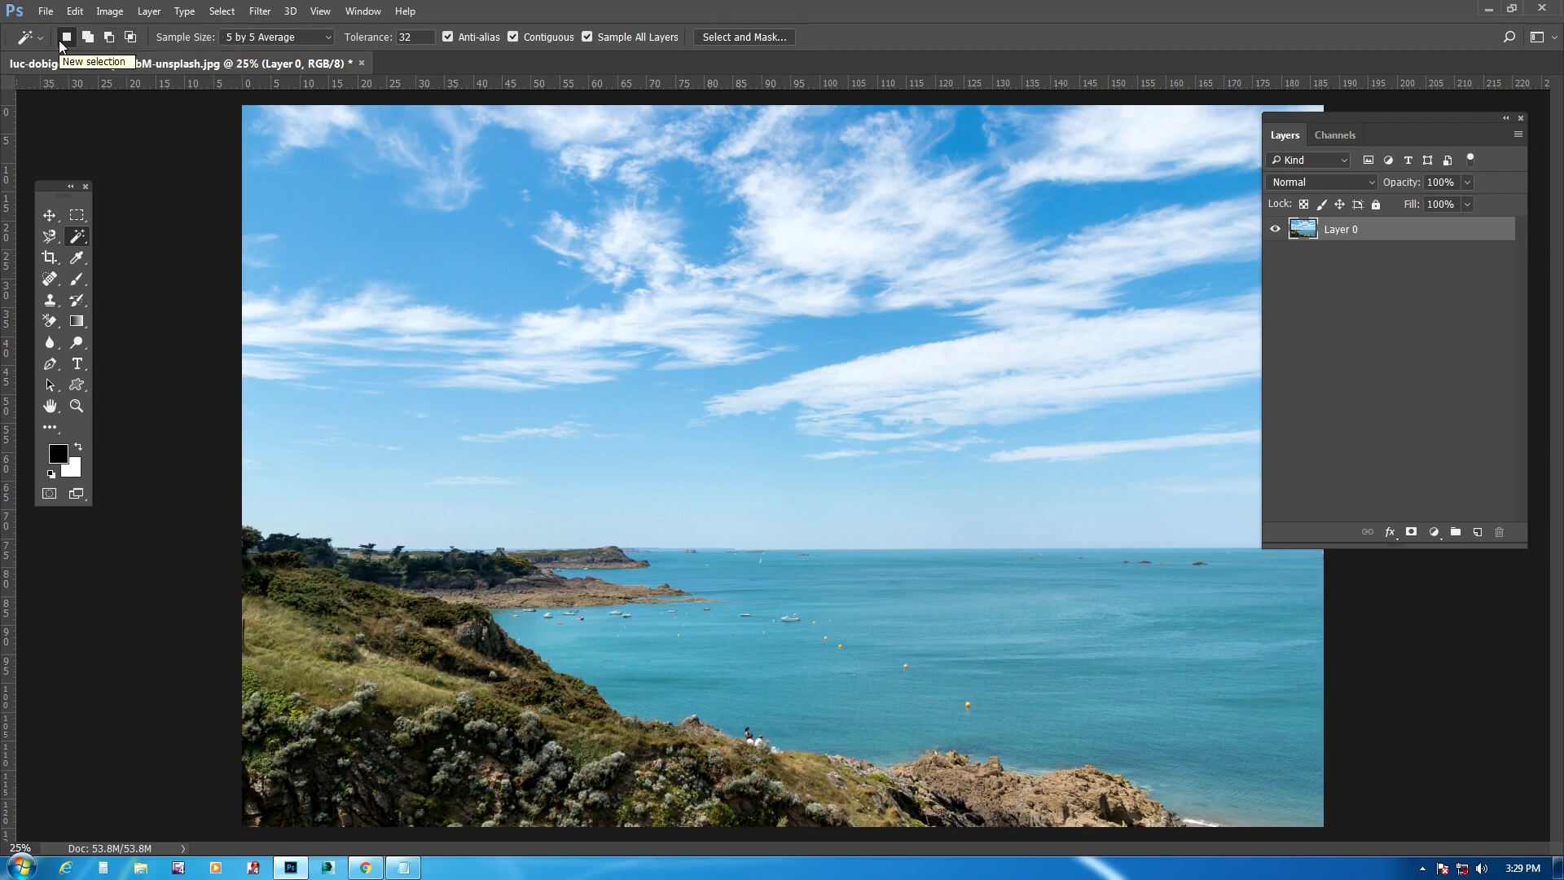
# Switch to the Rectangular Marquee tool
pyautogui.click(77, 215)
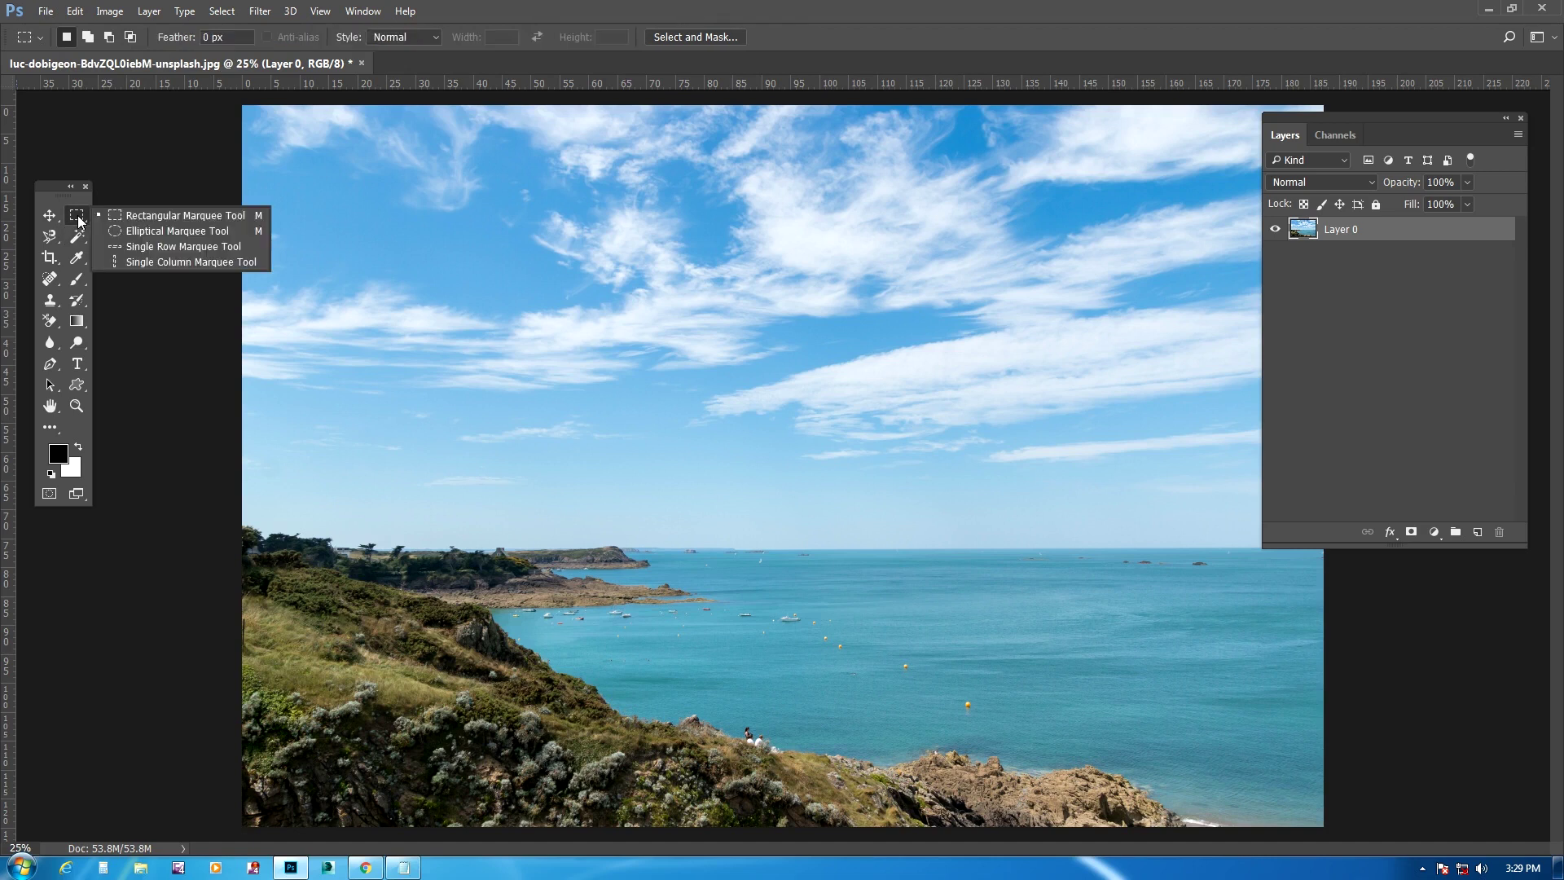
pyautogui.click(164, 216)
pyautogui.rightClick(84, 218)
pyautogui.click(179, 215)
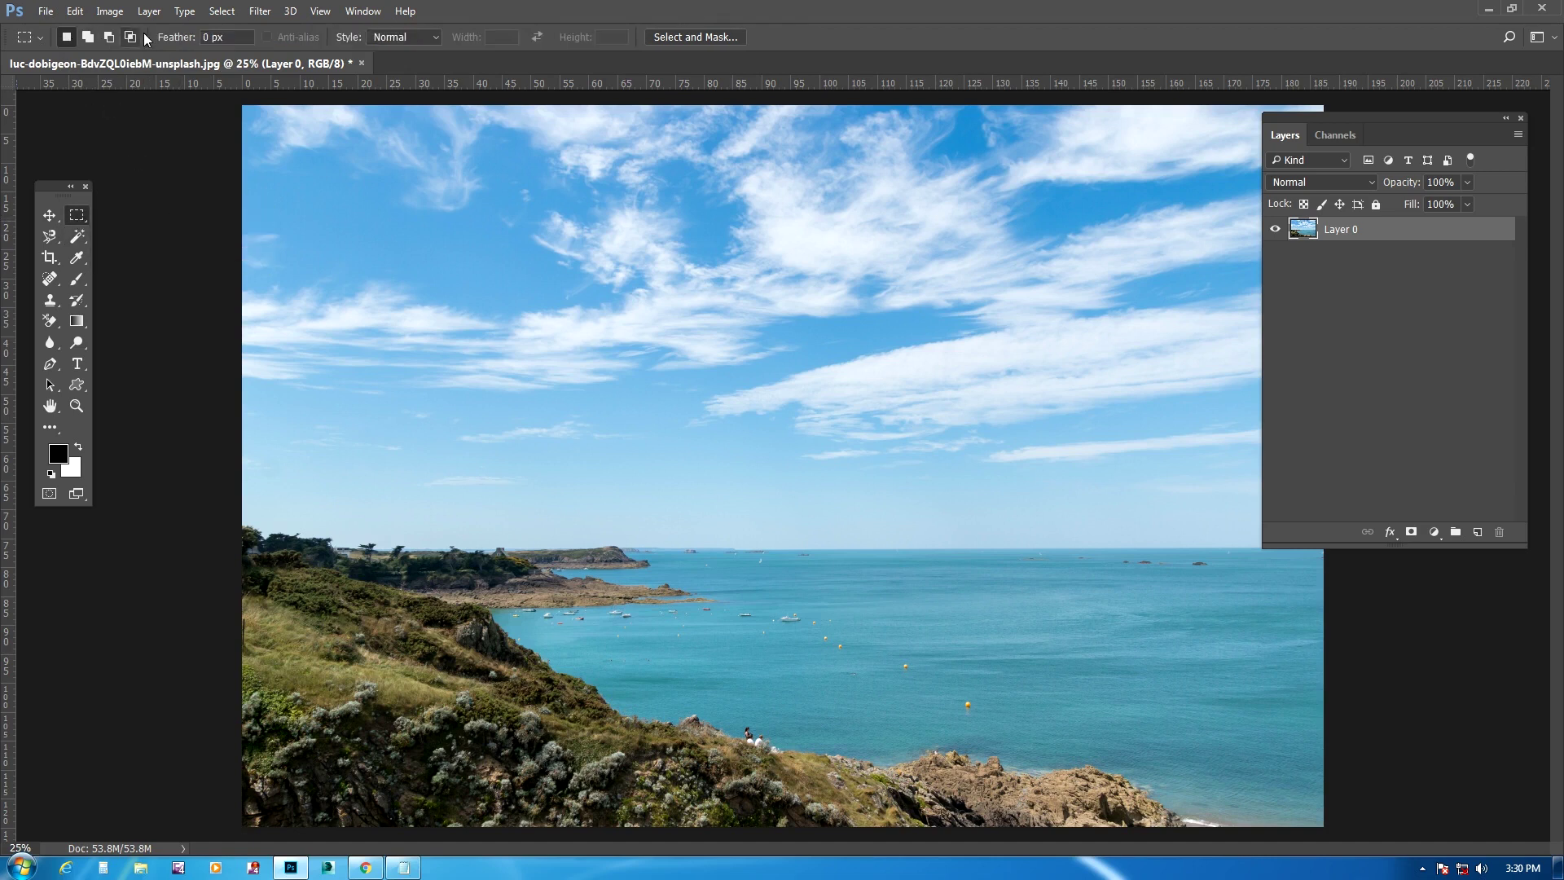
# Select the blue sky patch in the image's upper left with the Magic Wand, and add more blue sky to the selection
pyautogui.click(81, 236)
pyautogui.click(146, 255)
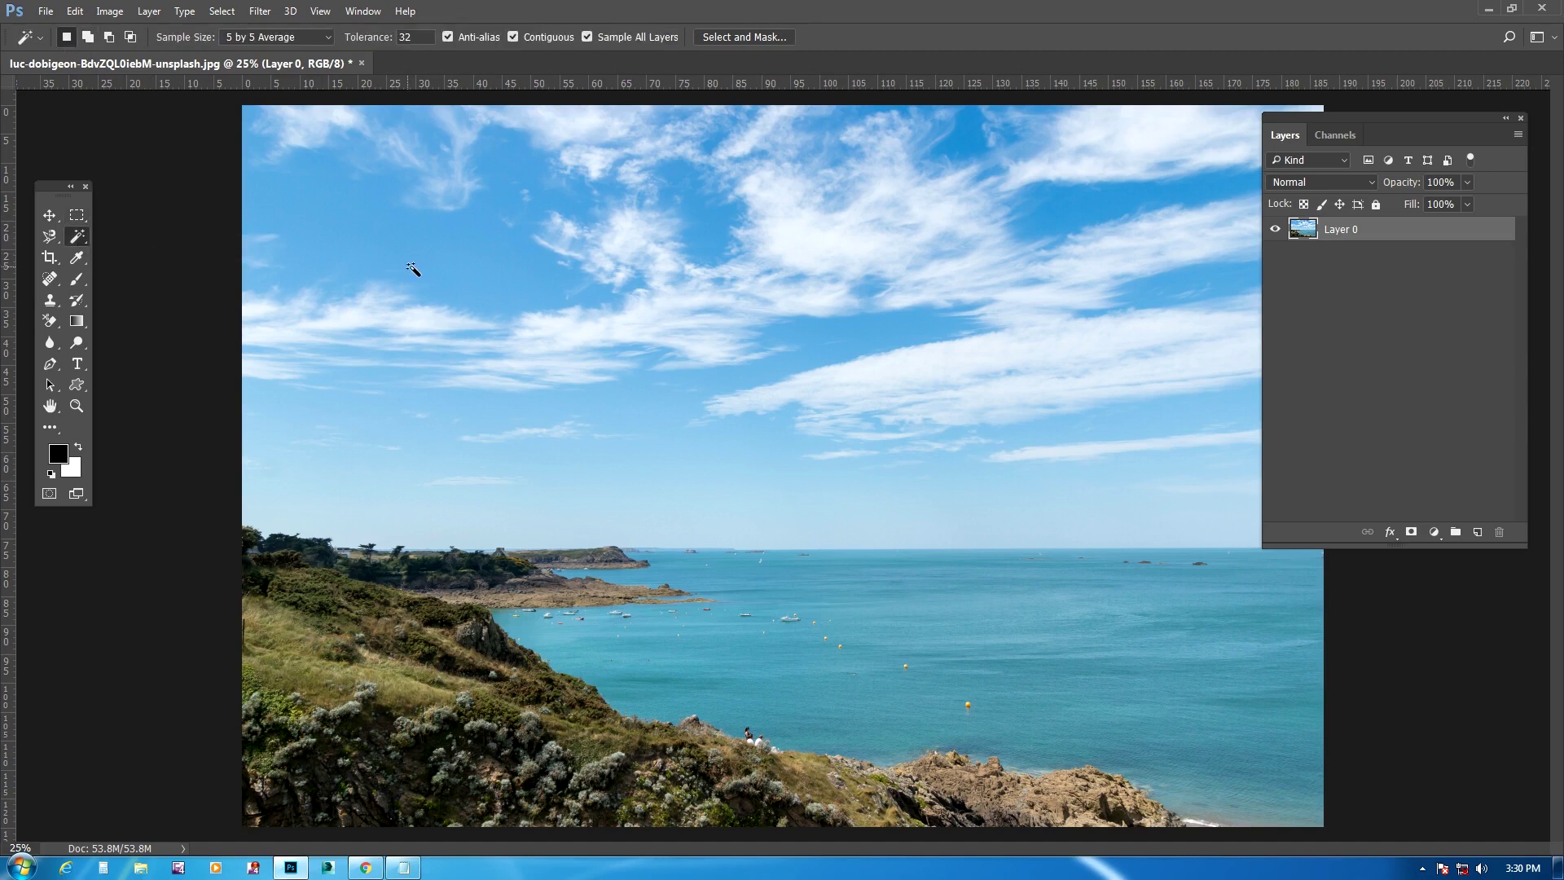
pyautogui.click(483, 255)
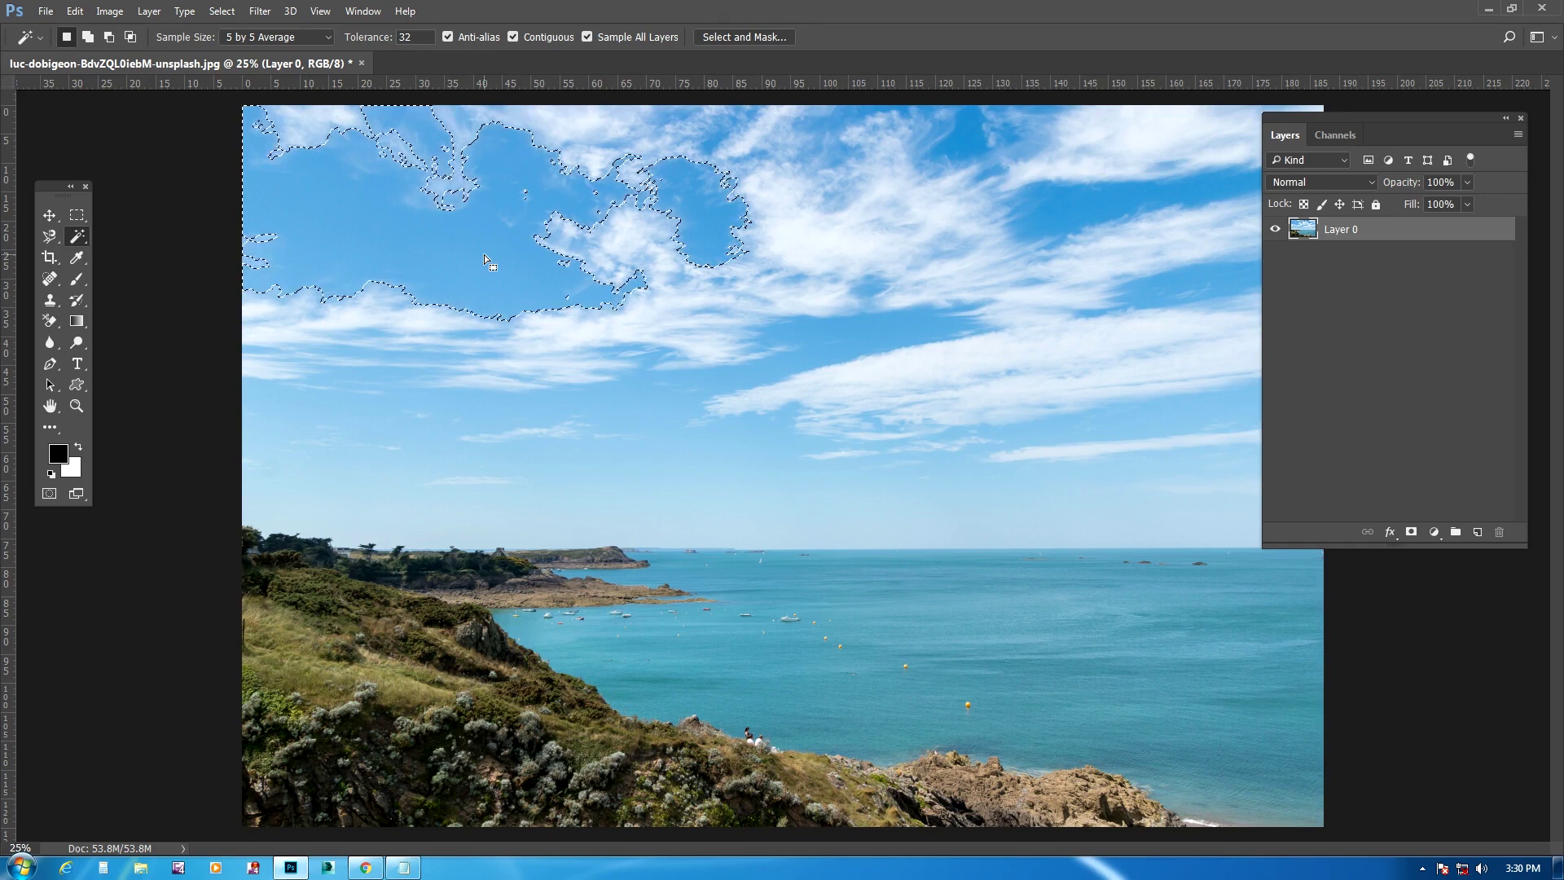
pyautogui.click(88, 37)
pyautogui.click(586, 175)
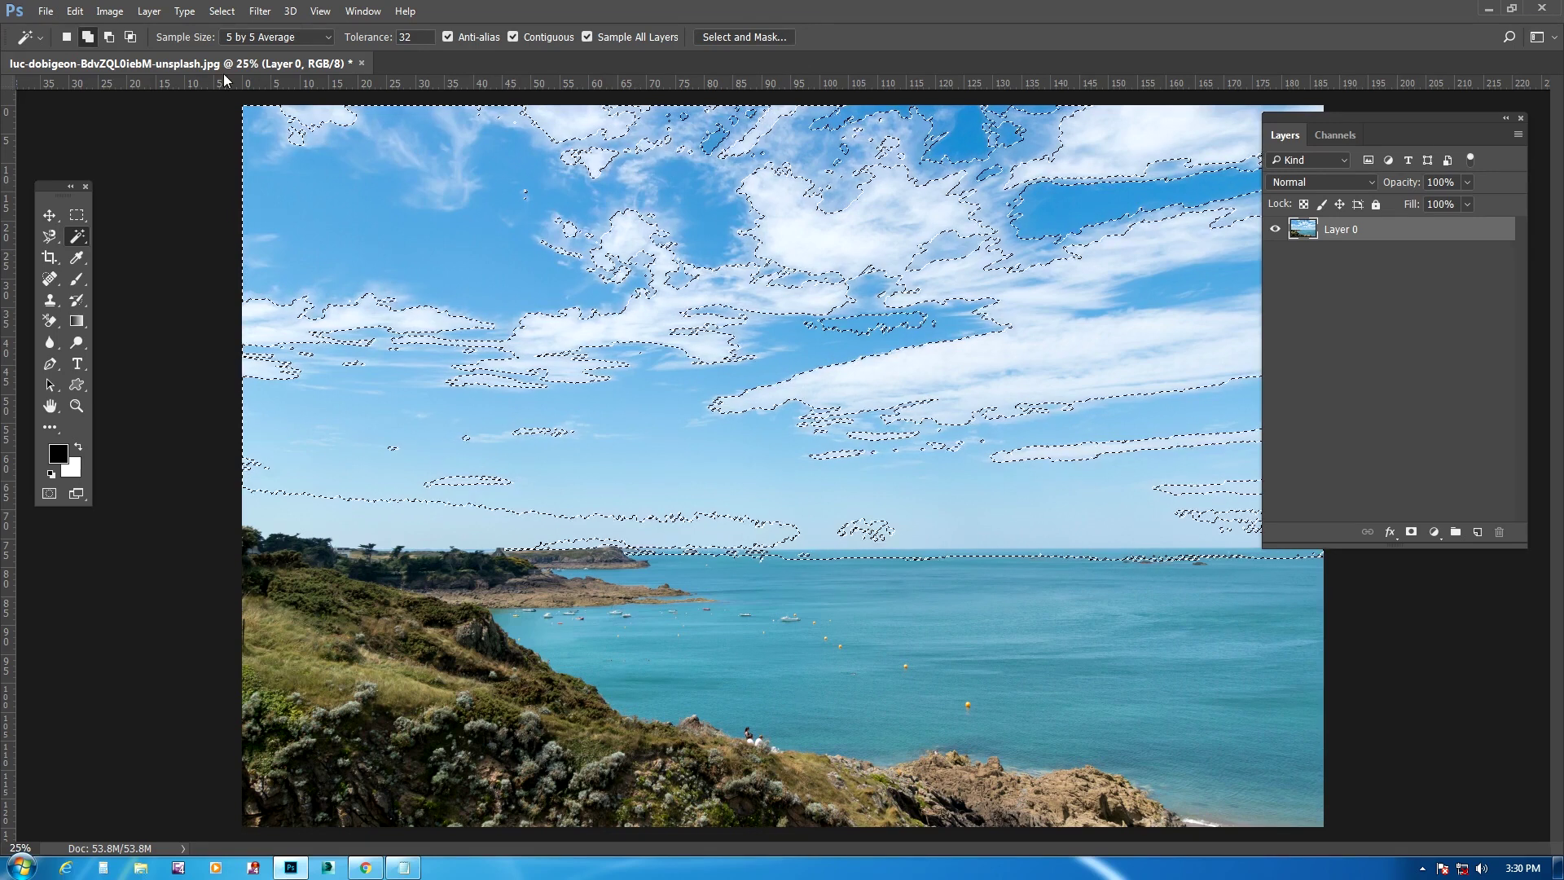
# Subtract several sky areas from the current selection with the Magic Wand in subtract mode
pyautogui.click(109, 37)
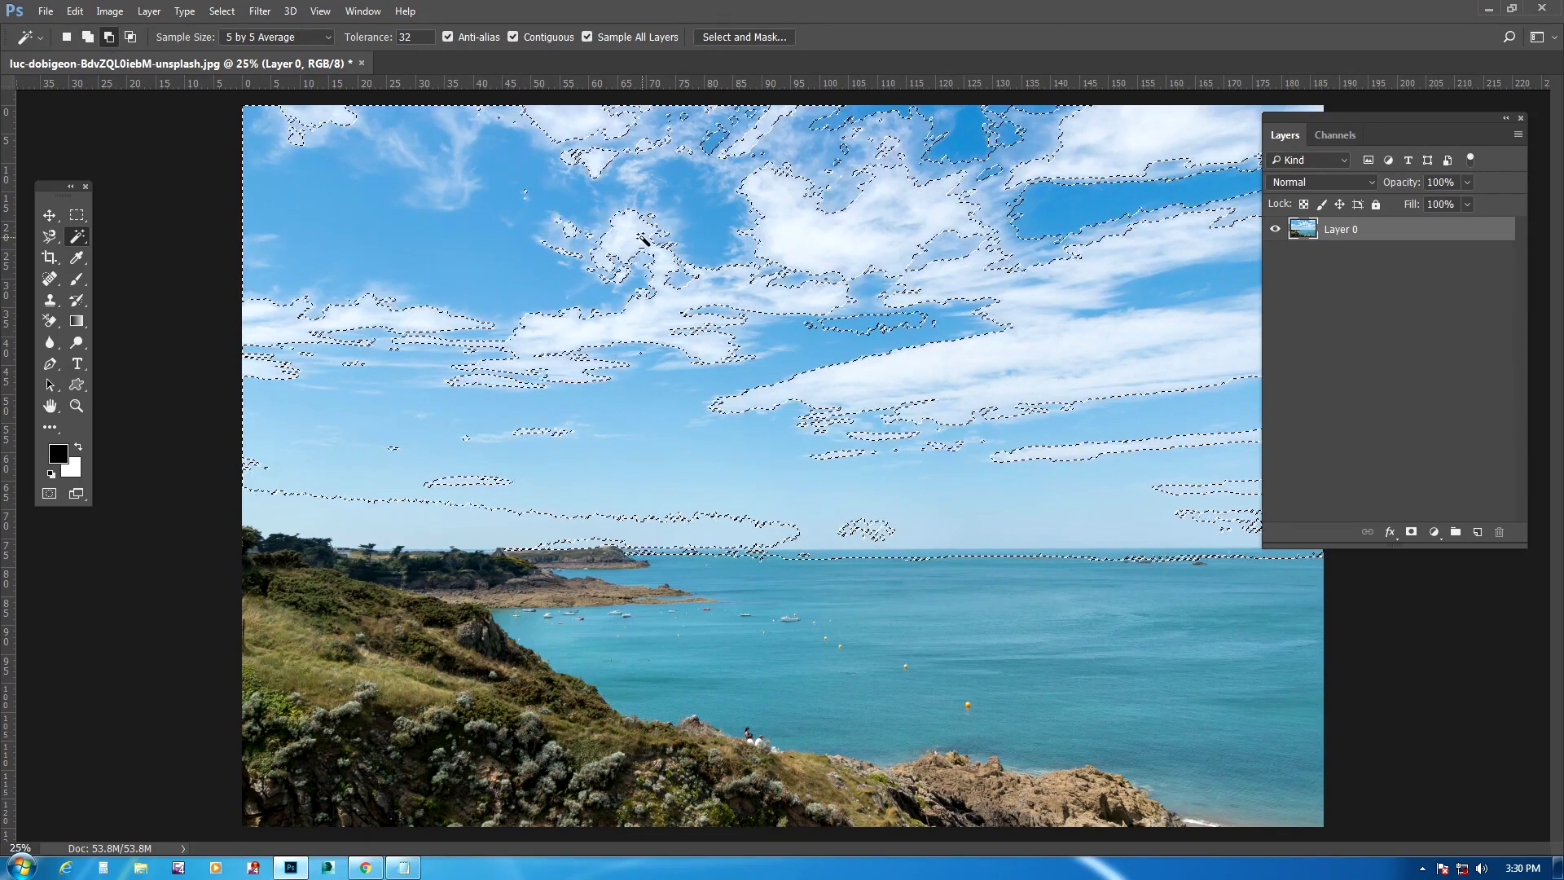
pyautogui.click(780, 165)
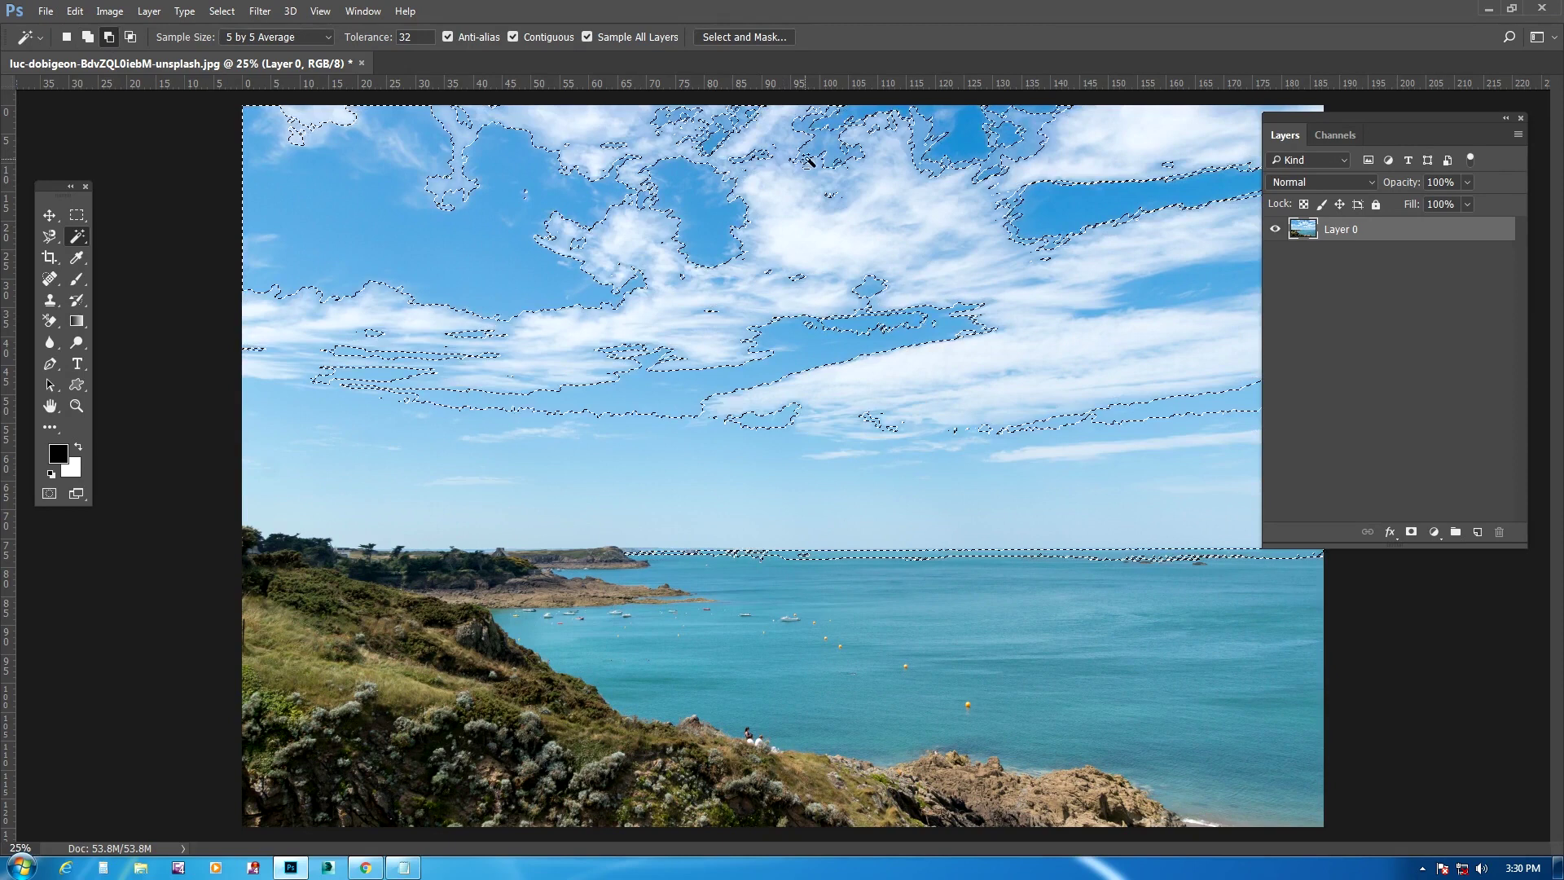
pyautogui.click(600, 199)
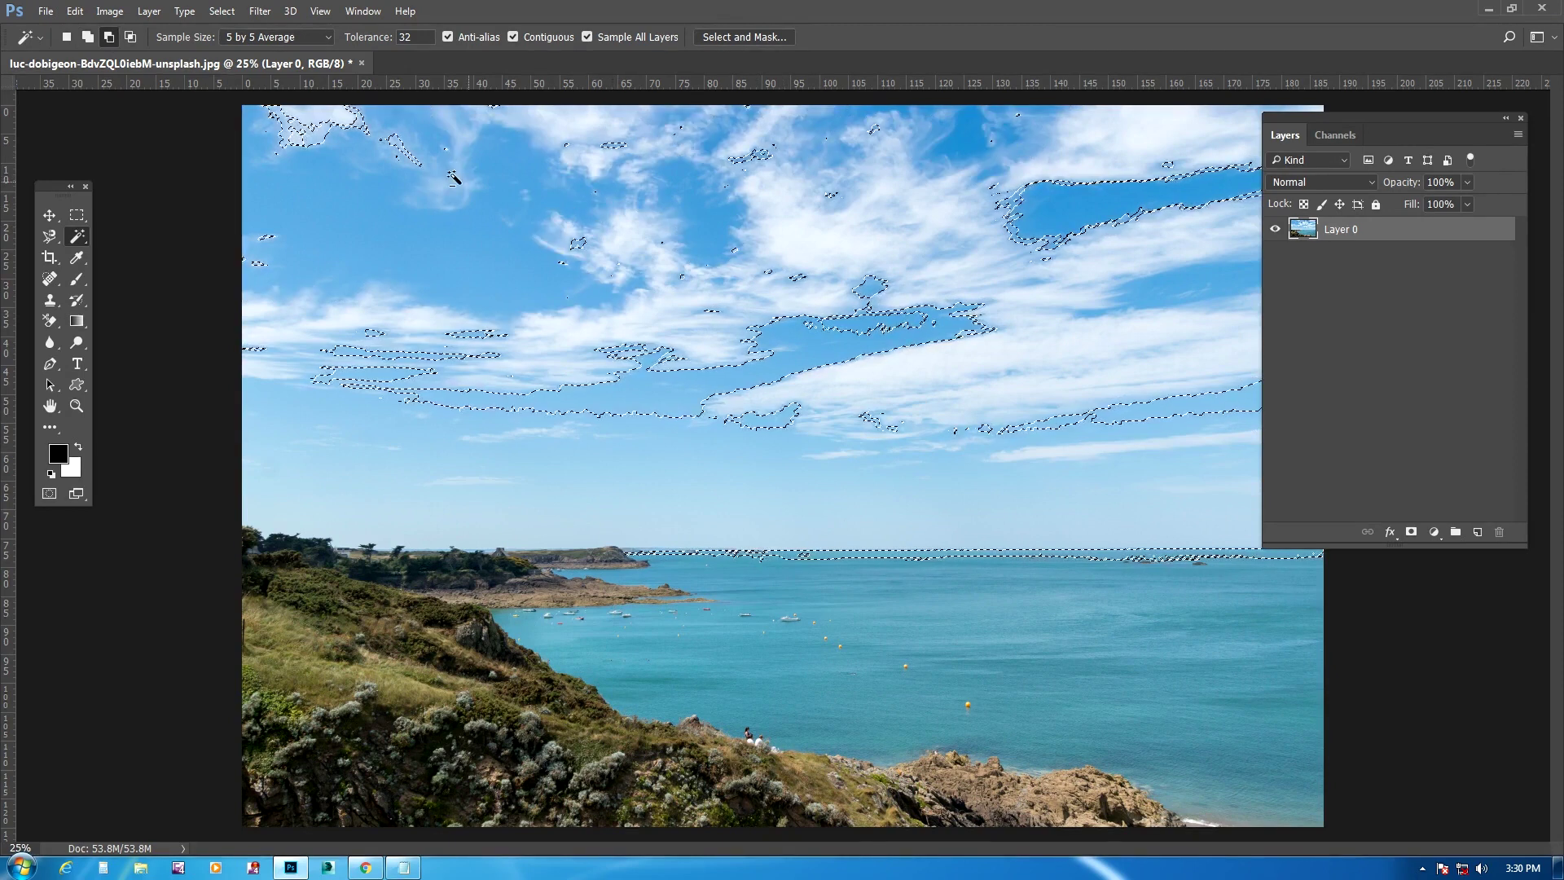
pyautogui.click(407, 151)
pyautogui.click(867, 334)
pyautogui.click(1024, 234)
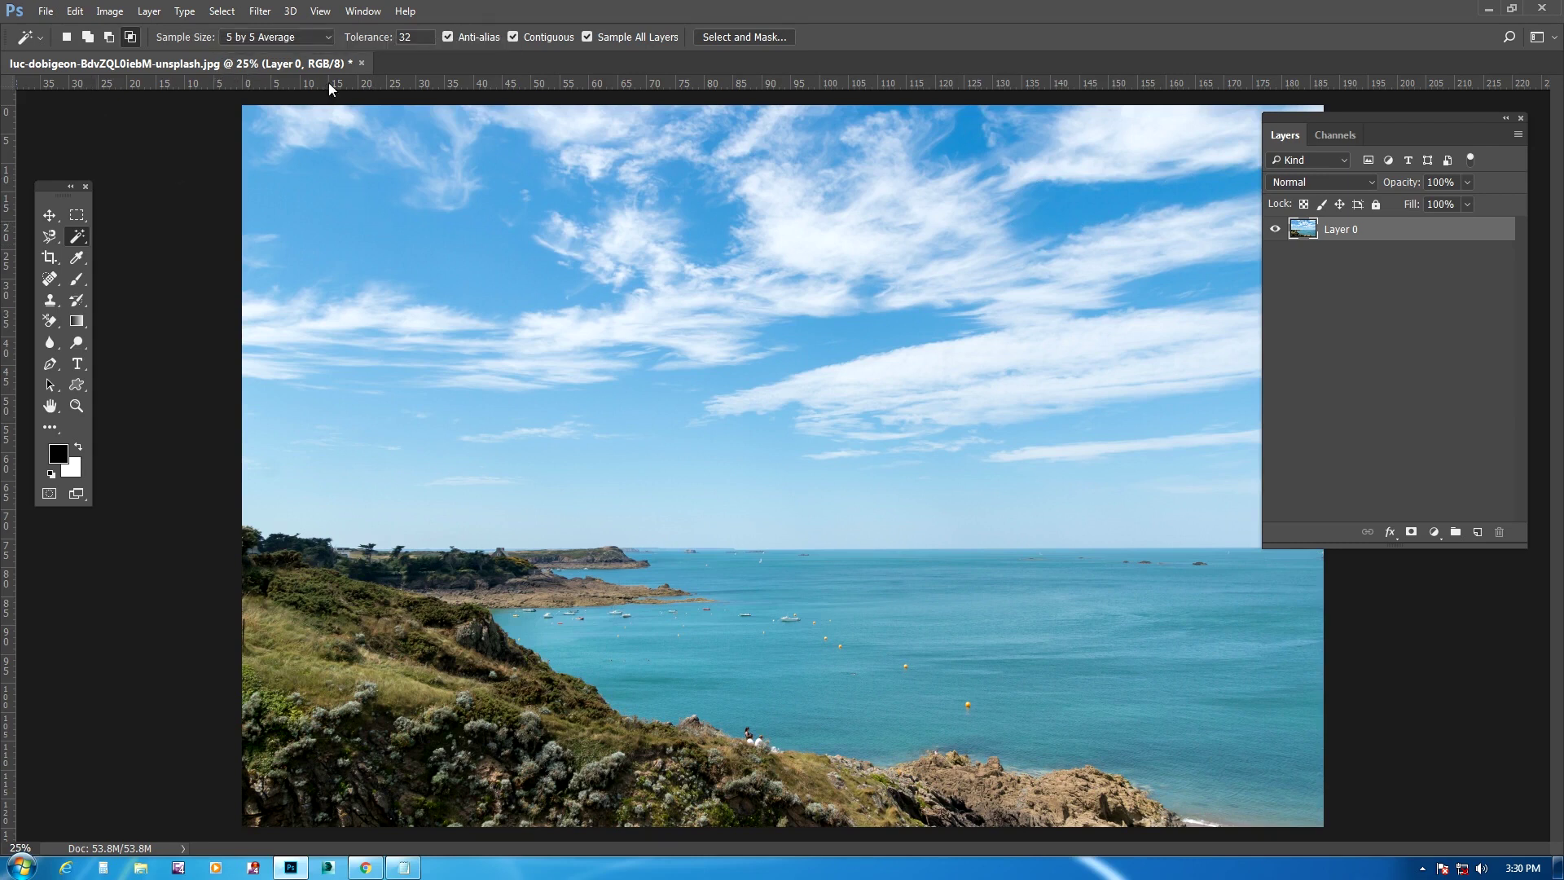
# Try the Point Sample and 3 by 3 Average sample sizes, then restore 5 by 5 Average
pyautogui.click(326, 38)
pyautogui.click(261, 54)
pyautogui.click(311, 38)
pyautogui.click(281, 64)
pyautogui.click(308, 38)
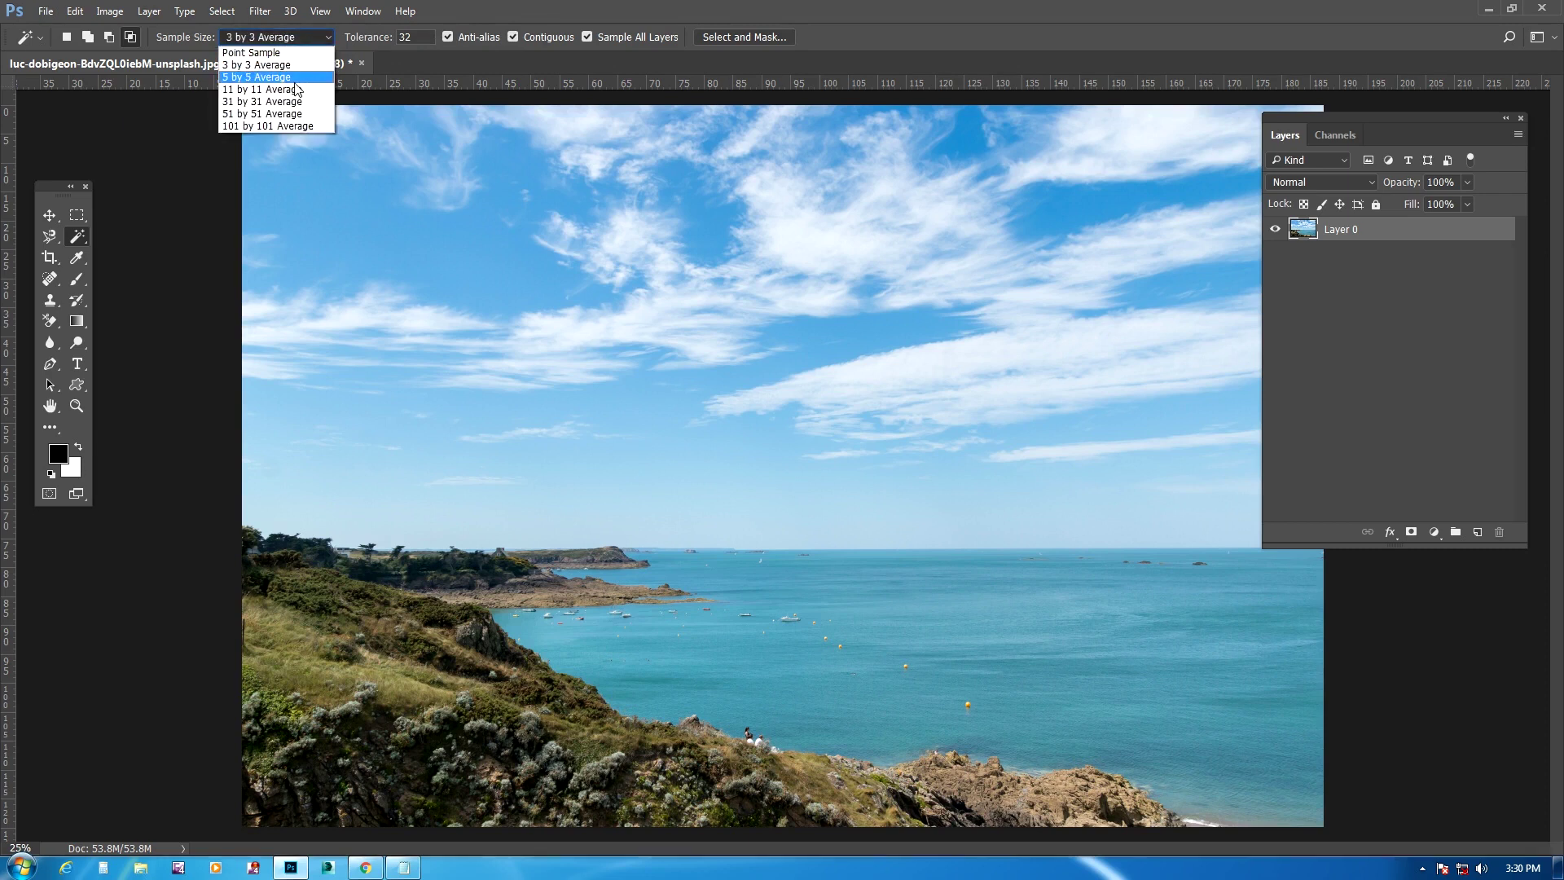
pyautogui.click(294, 75)
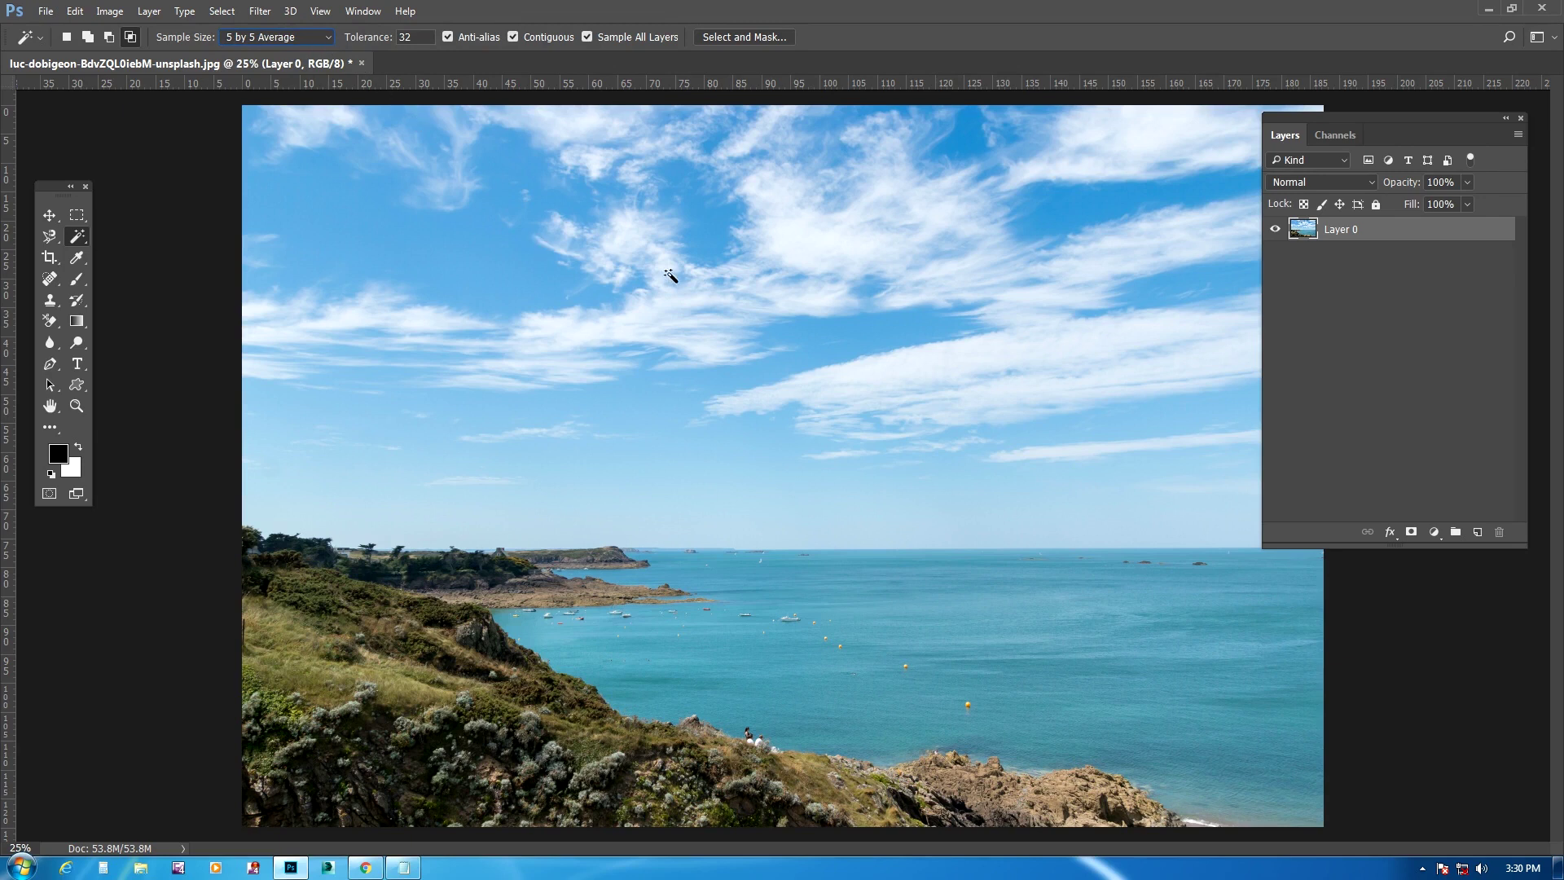
# Select a small rectangular patch of open sea with the Rectangular Marquee and apply the Average blur filter to it
pyautogui.hotkey('ctrl', '+')
pyautogui.hotkey('ctrl', '+')
pyautogui.hotkey('ctrl', '+')
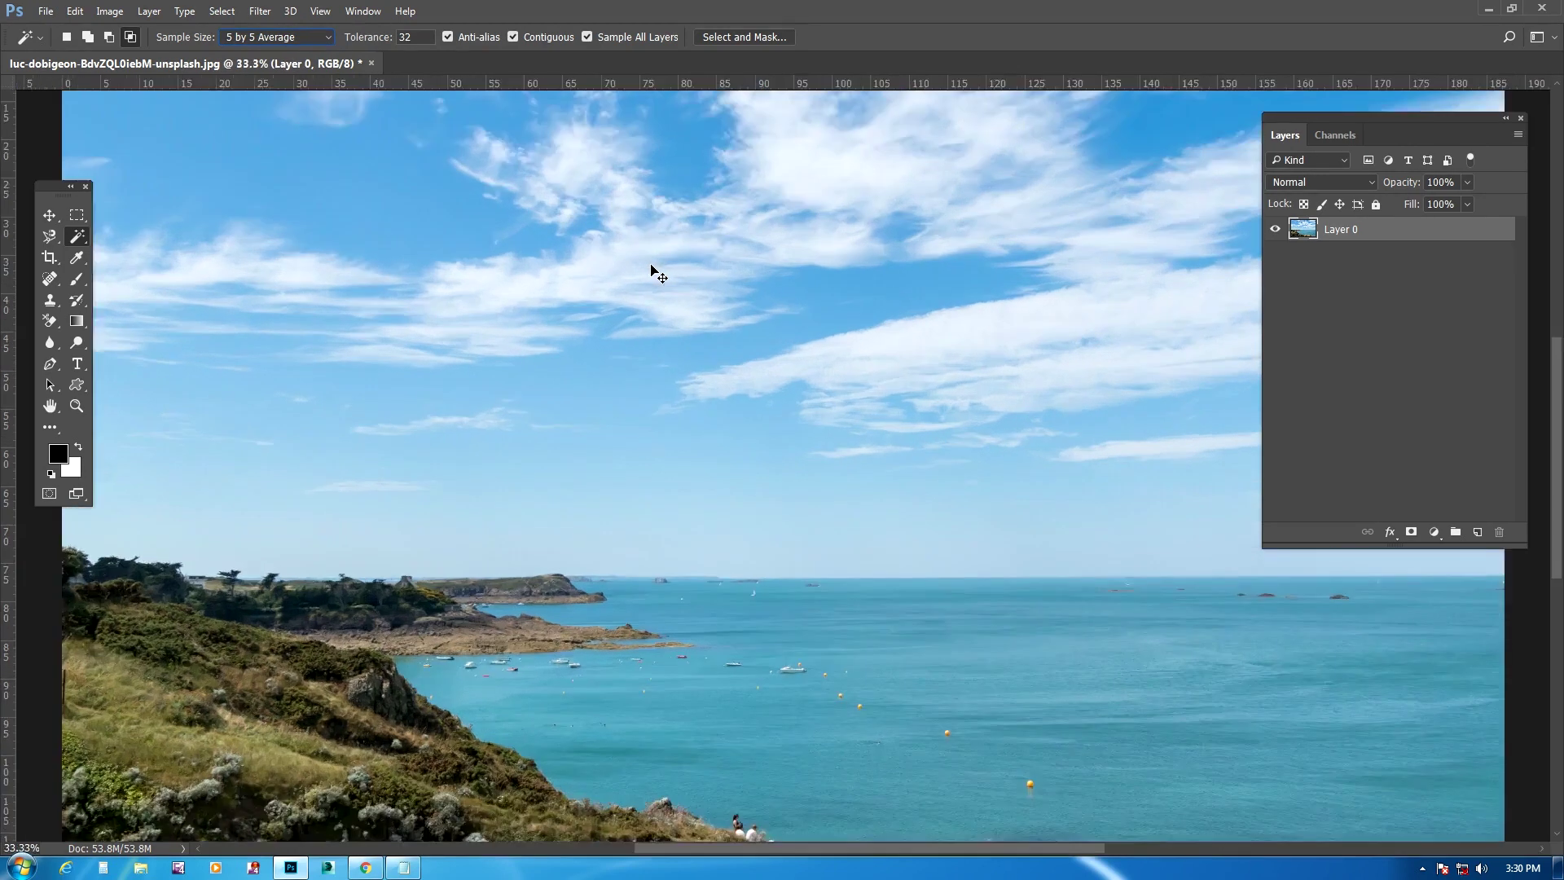
pyautogui.moveTo(809, 158); pyautogui.dragTo(671, 106)
pyautogui.moveTo(712, 373); pyautogui.dragTo(709, 386)
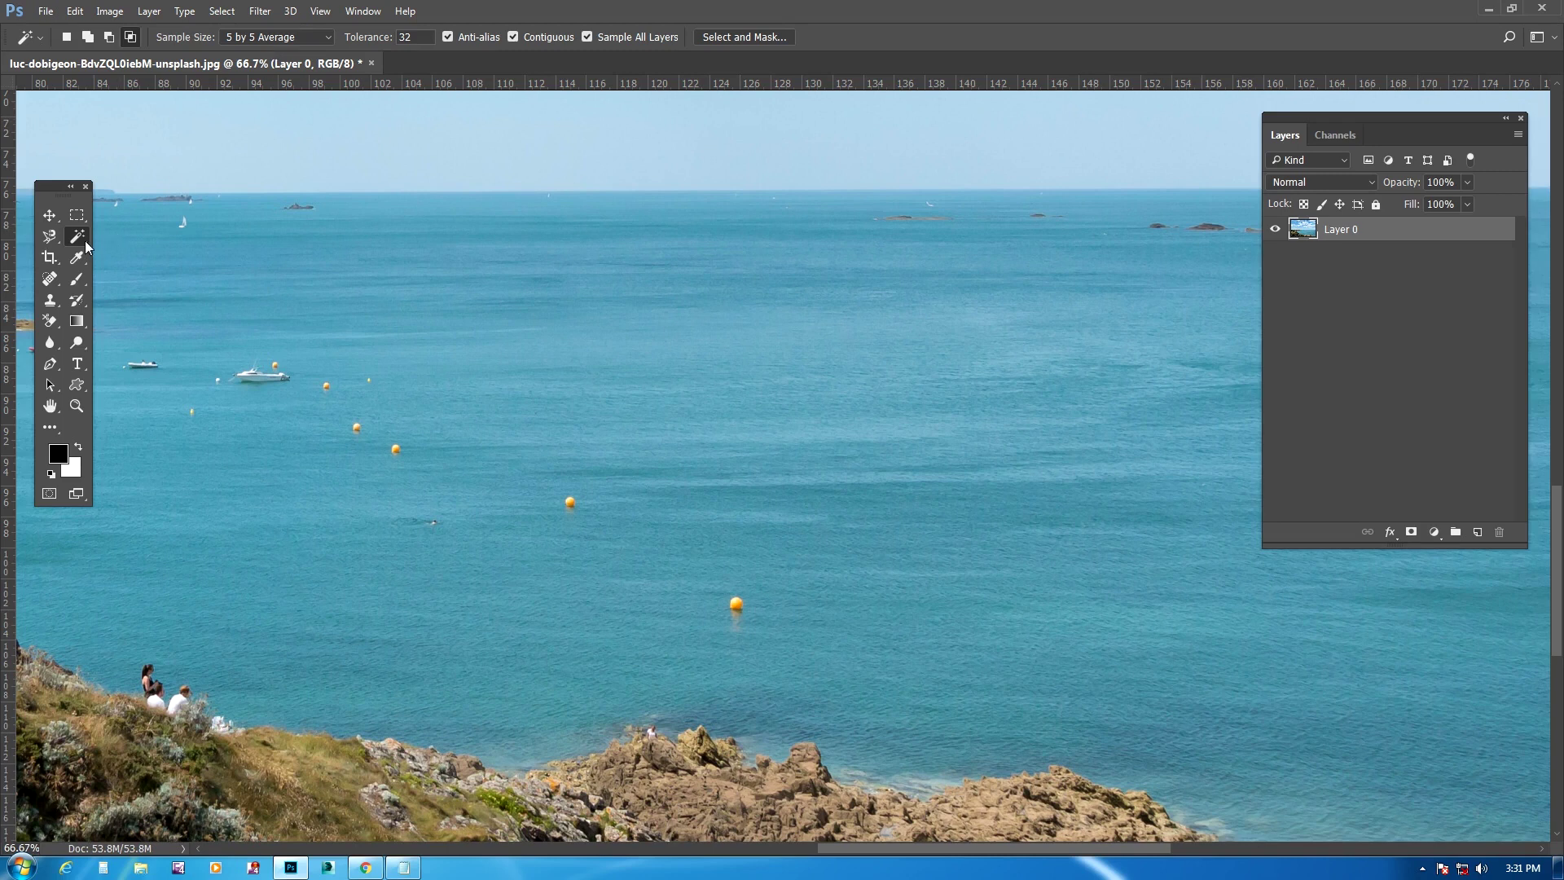
pyautogui.moveTo(813, 350); pyautogui.dragTo(540, 289)
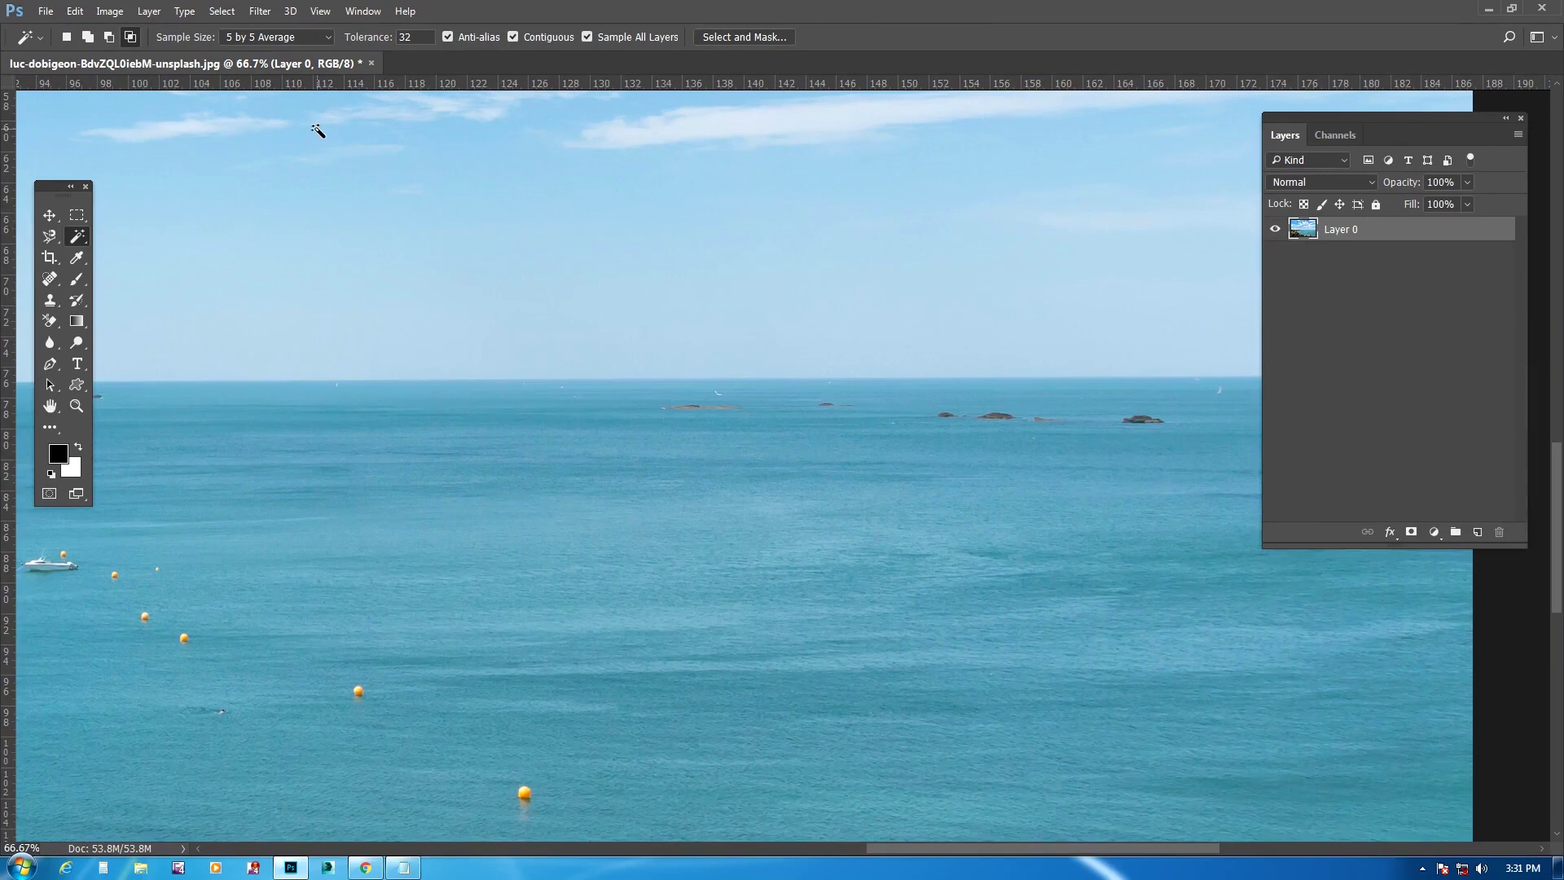
pyautogui.rightClick(85, 217)
pyautogui.click(177, 218)
pyautogui.moveTo(798, 636); pyautogui.dragTo(777, 513)
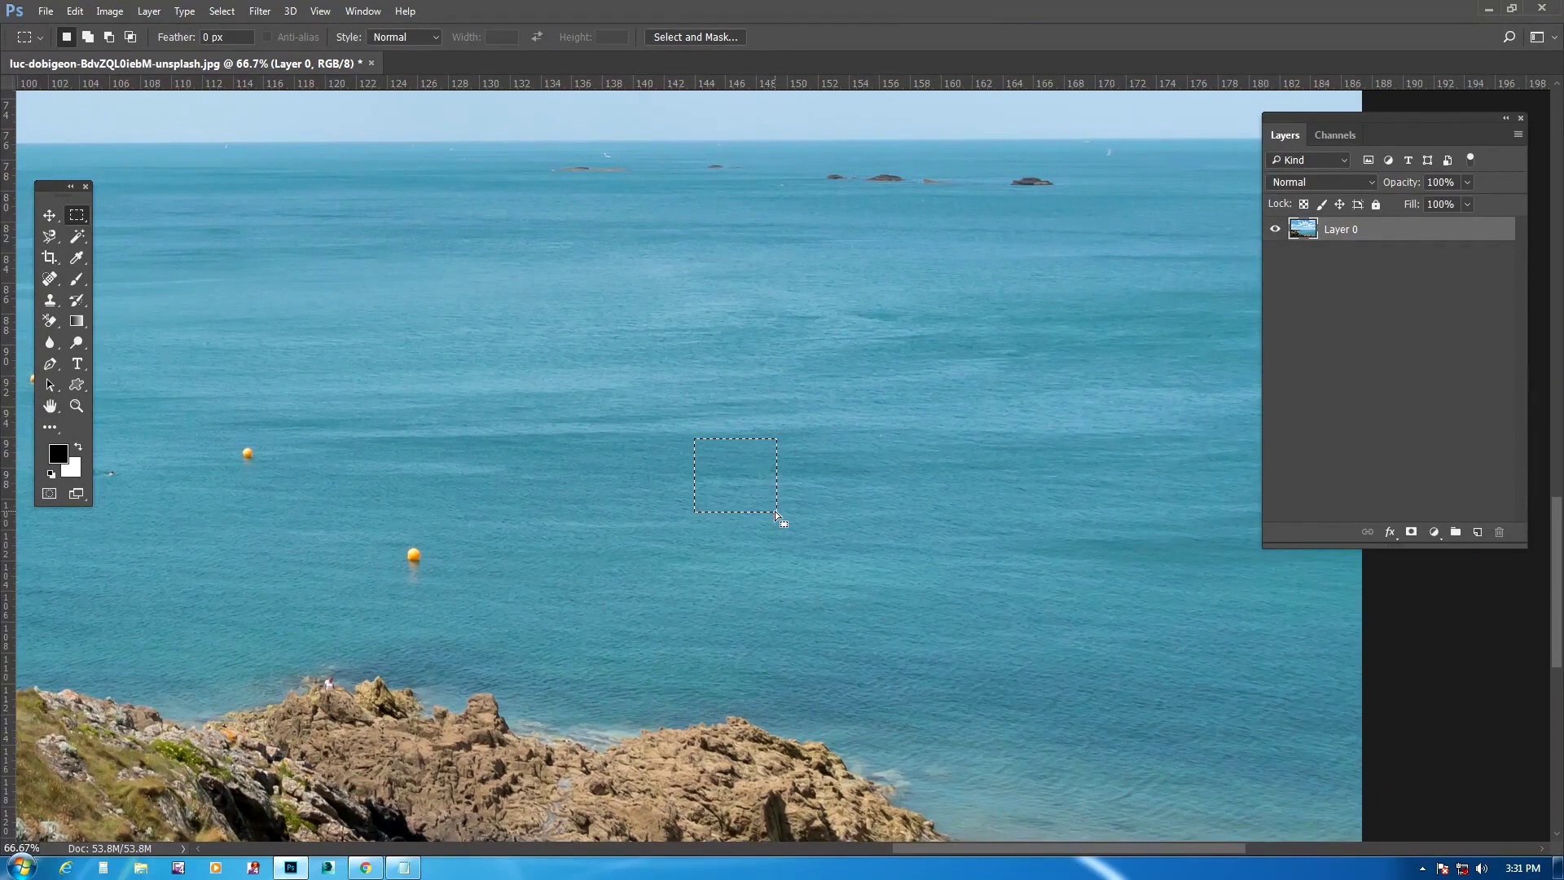
pyautogui.click(263, 11)
pyautogui.moveTo(367, 191)
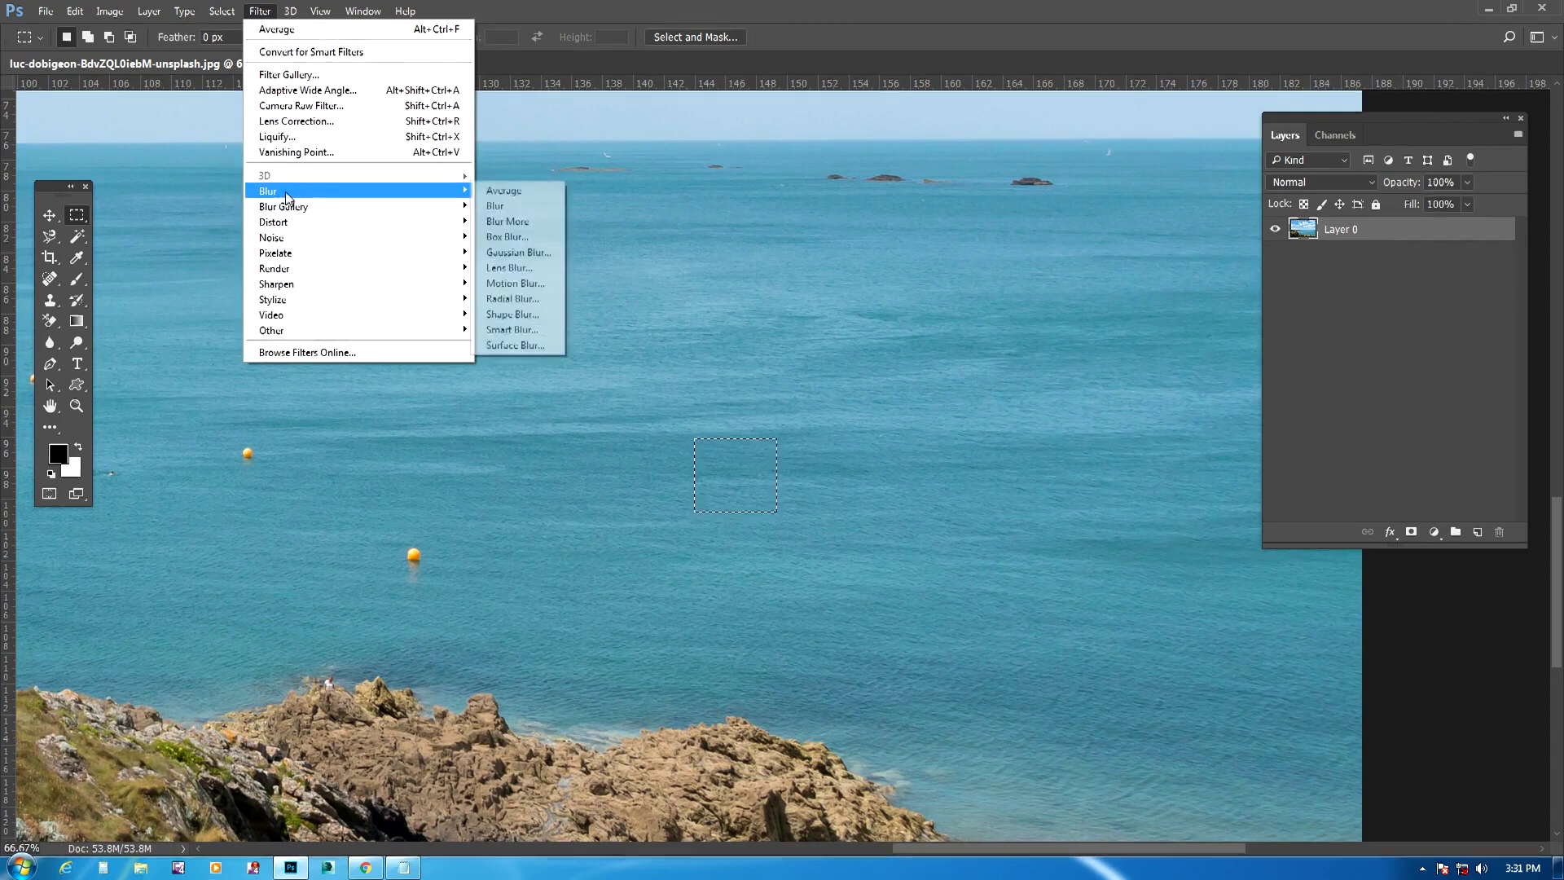
pyautogui.click(516, 192)
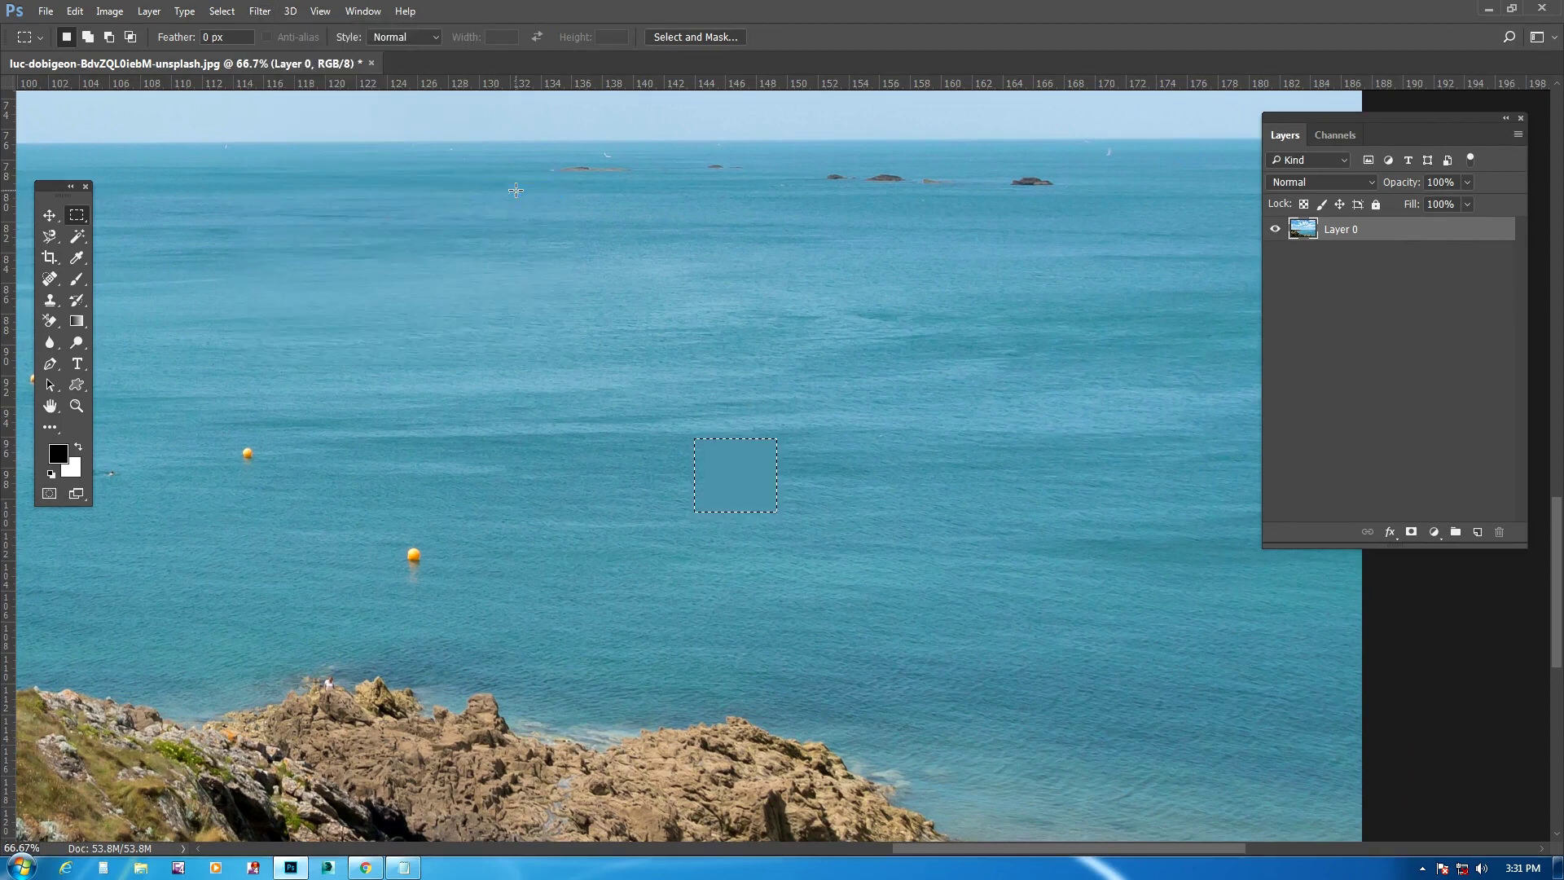
# Examine the averaged sea patch up close and clear its selection
pyautogui.hotkey('ctrl', '+')
pyautogui.hotkey('ctrl', '+')
pyautogui.hotkey('ctrl', '+')
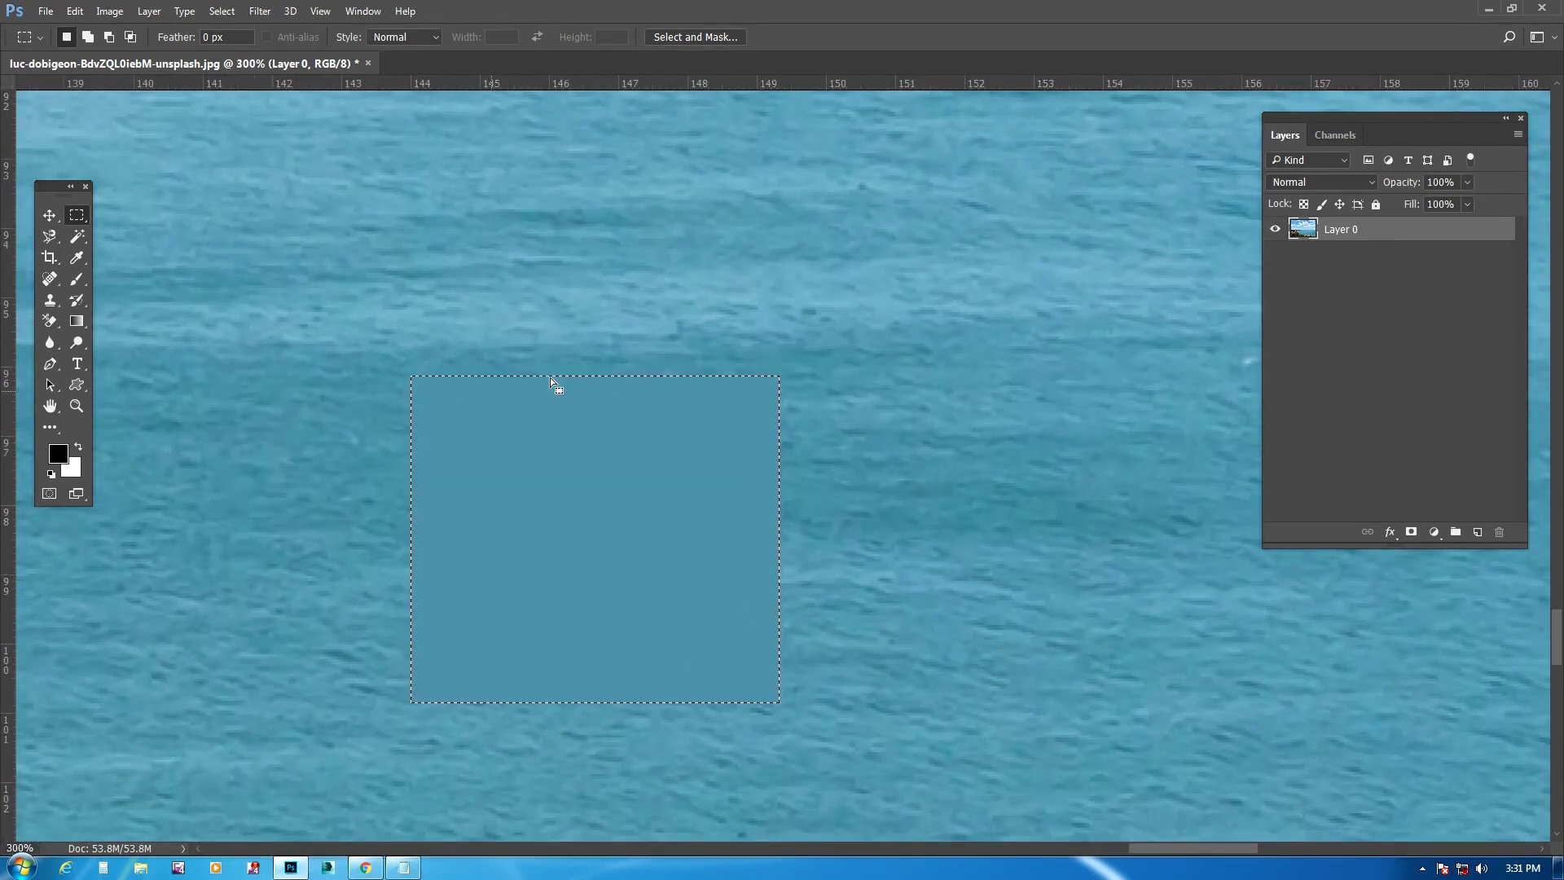
pyautogui.hotkey('ctrl', 'd')
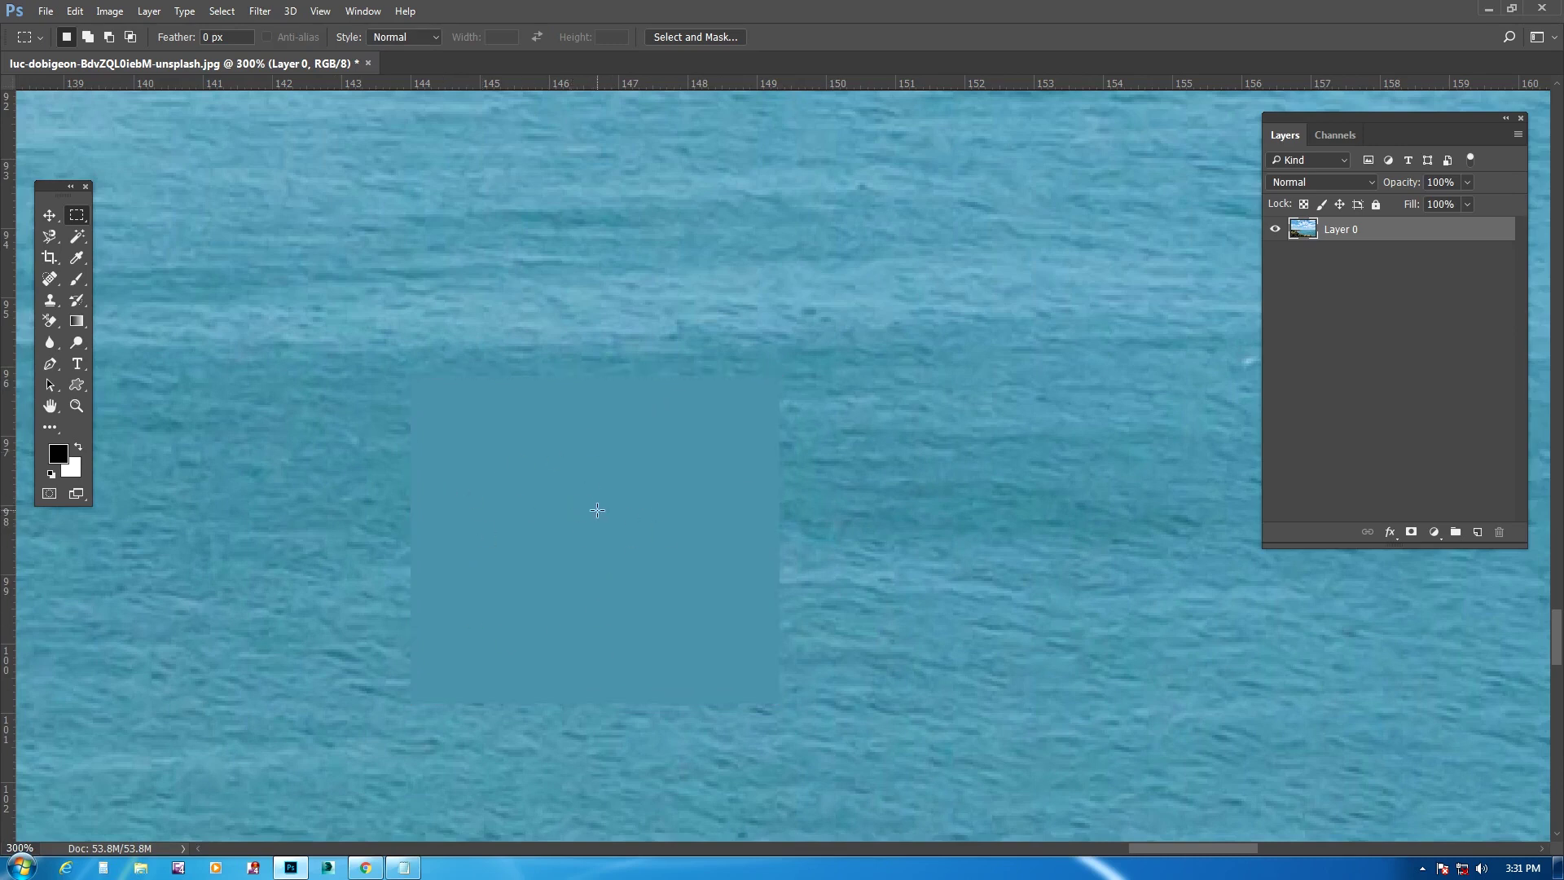
# Undo the deselection, the Average blur and the rectangular selection in the sea
pyautogui.hotkey('ctrl', 'z')
pyautogui.hotkey('ctrl', 'alt', 'z')
pyautogui.hotkey('ctrl', 'alt', 'z')
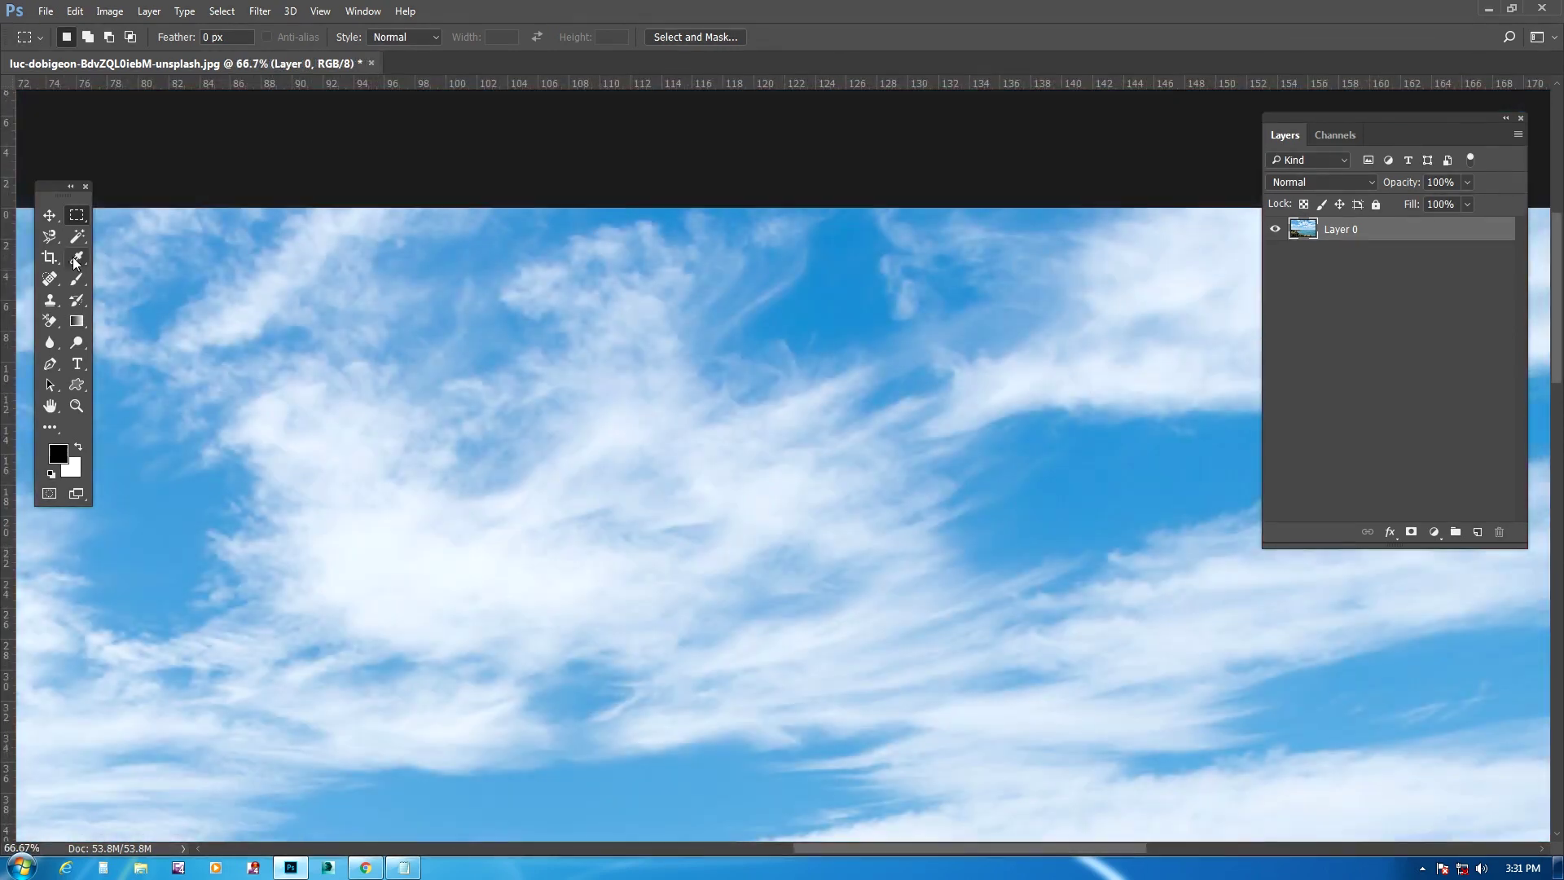
# Return to the Magic Wand tool and choose 5 by 5 Average as its sample size
pyautogui.moveTo(81, 237); pyautogui.dragTo(159, 252)
pyautogui.click(287, 38)
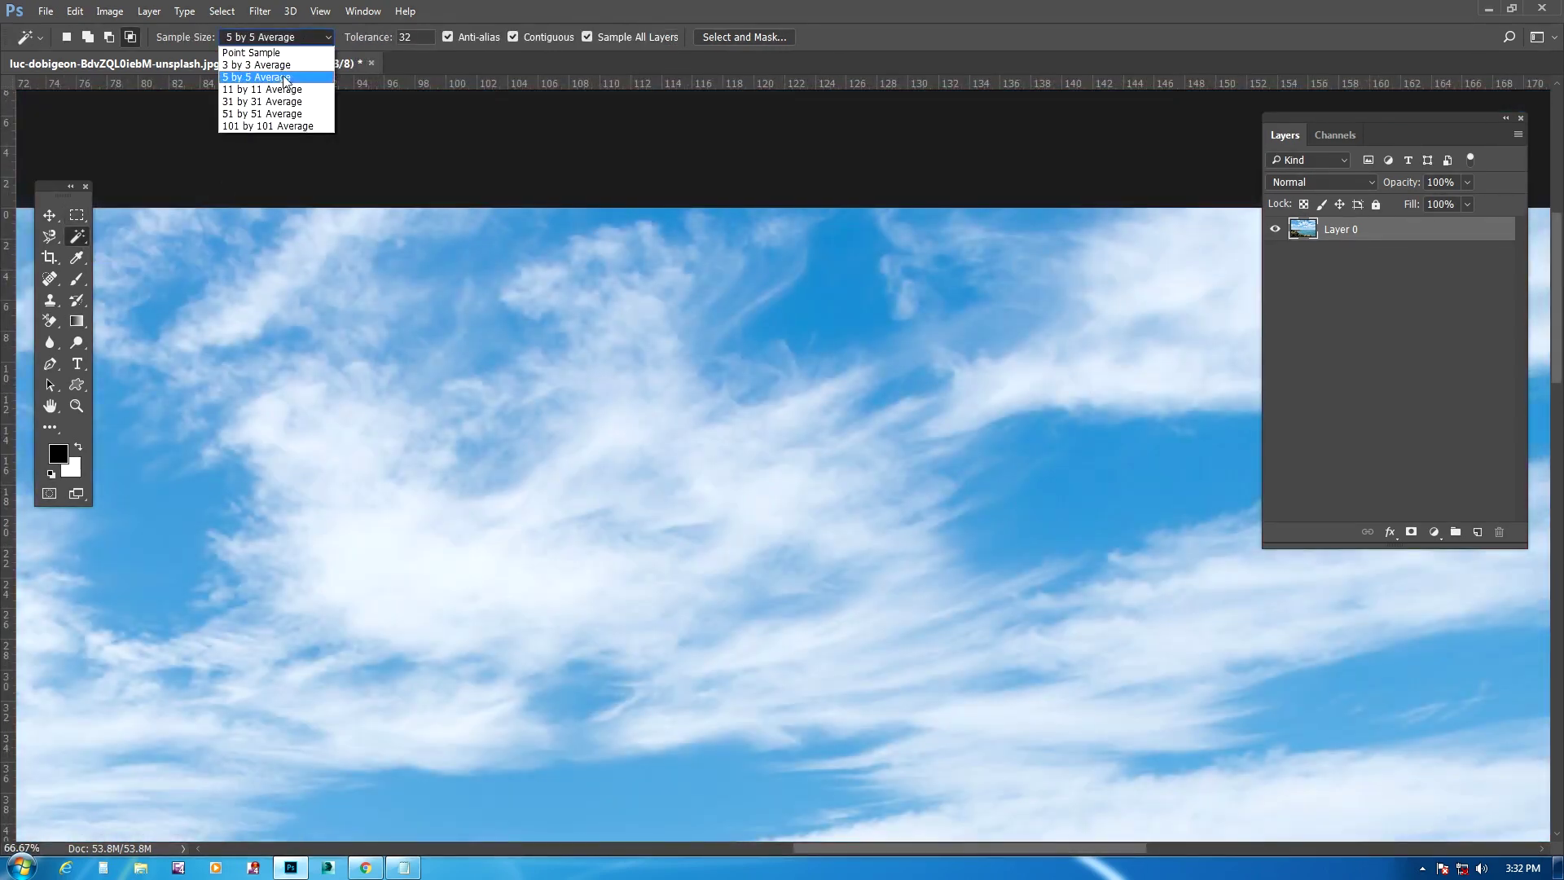
pyautogui.click(281, 78)
pyautogui.click(277, 37)
pyautogui.click(268, 77)
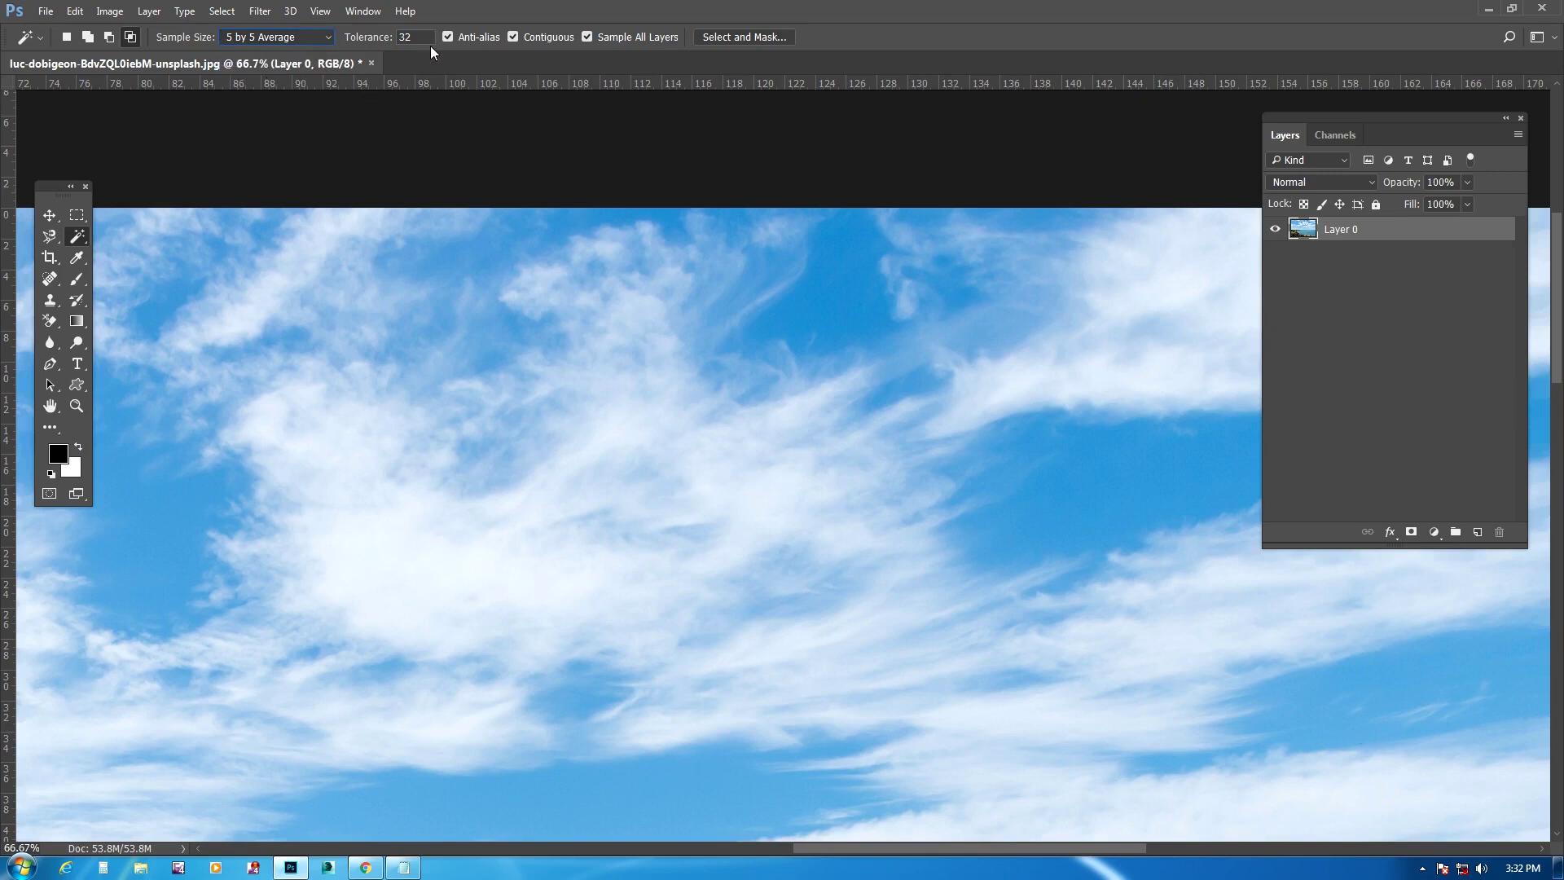
# Select the blue sky patch in the image's upper left with the Magic Wand while the whole photo is in view
pyautogui.rightClick(77, 236)
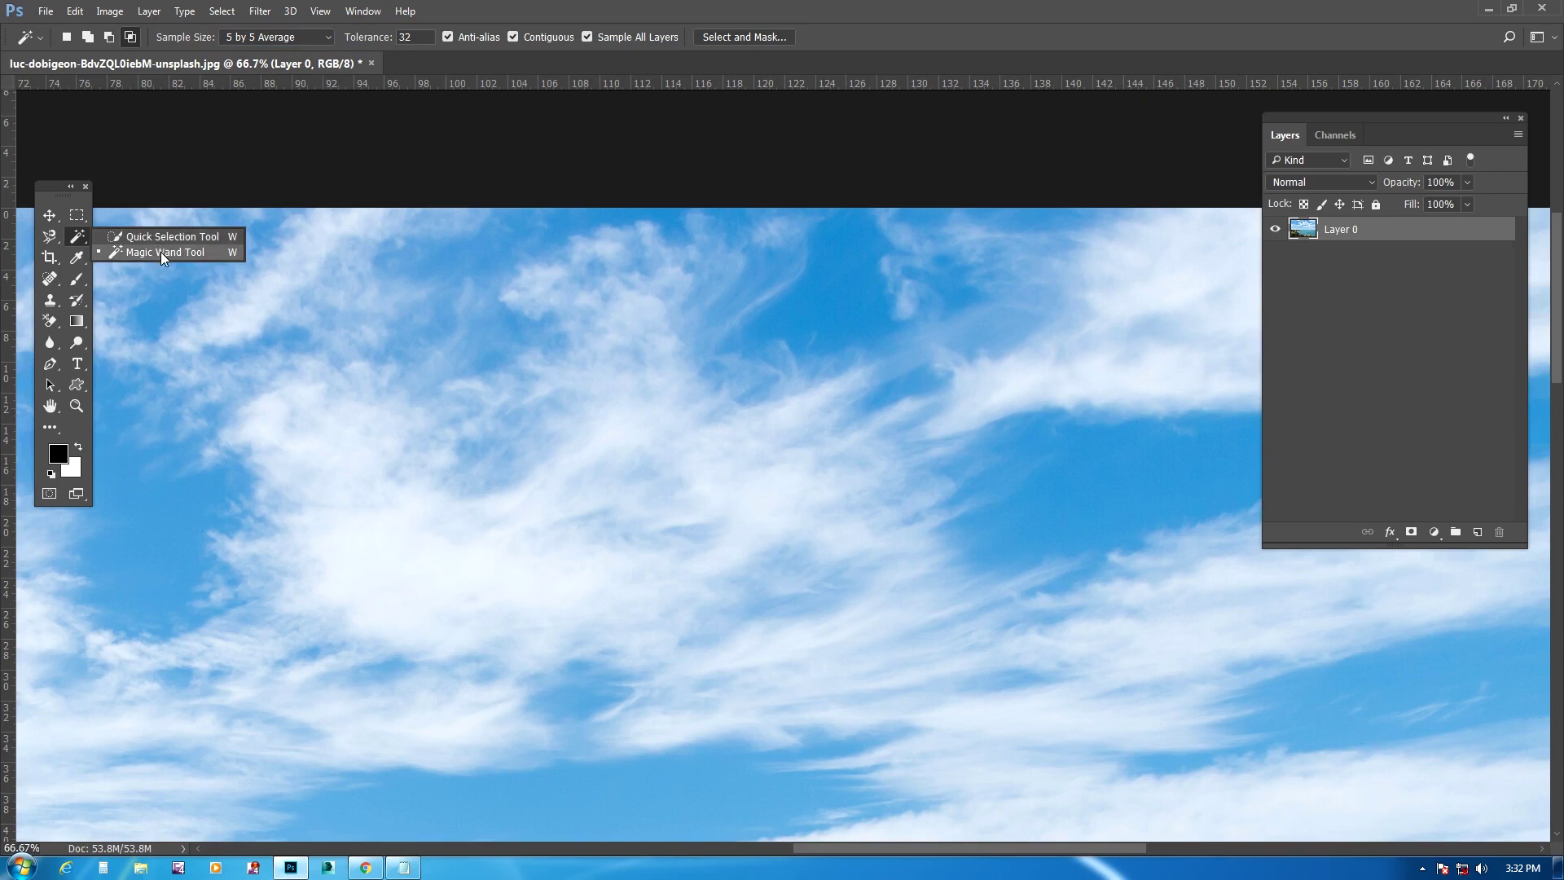
pyautogui.click(159, 252)
pyautogui.hotkey('ctrl', '-')
pyautogui.hotkey('ctrl', '-')
pyautogui.hotkey('ctrl', '-')
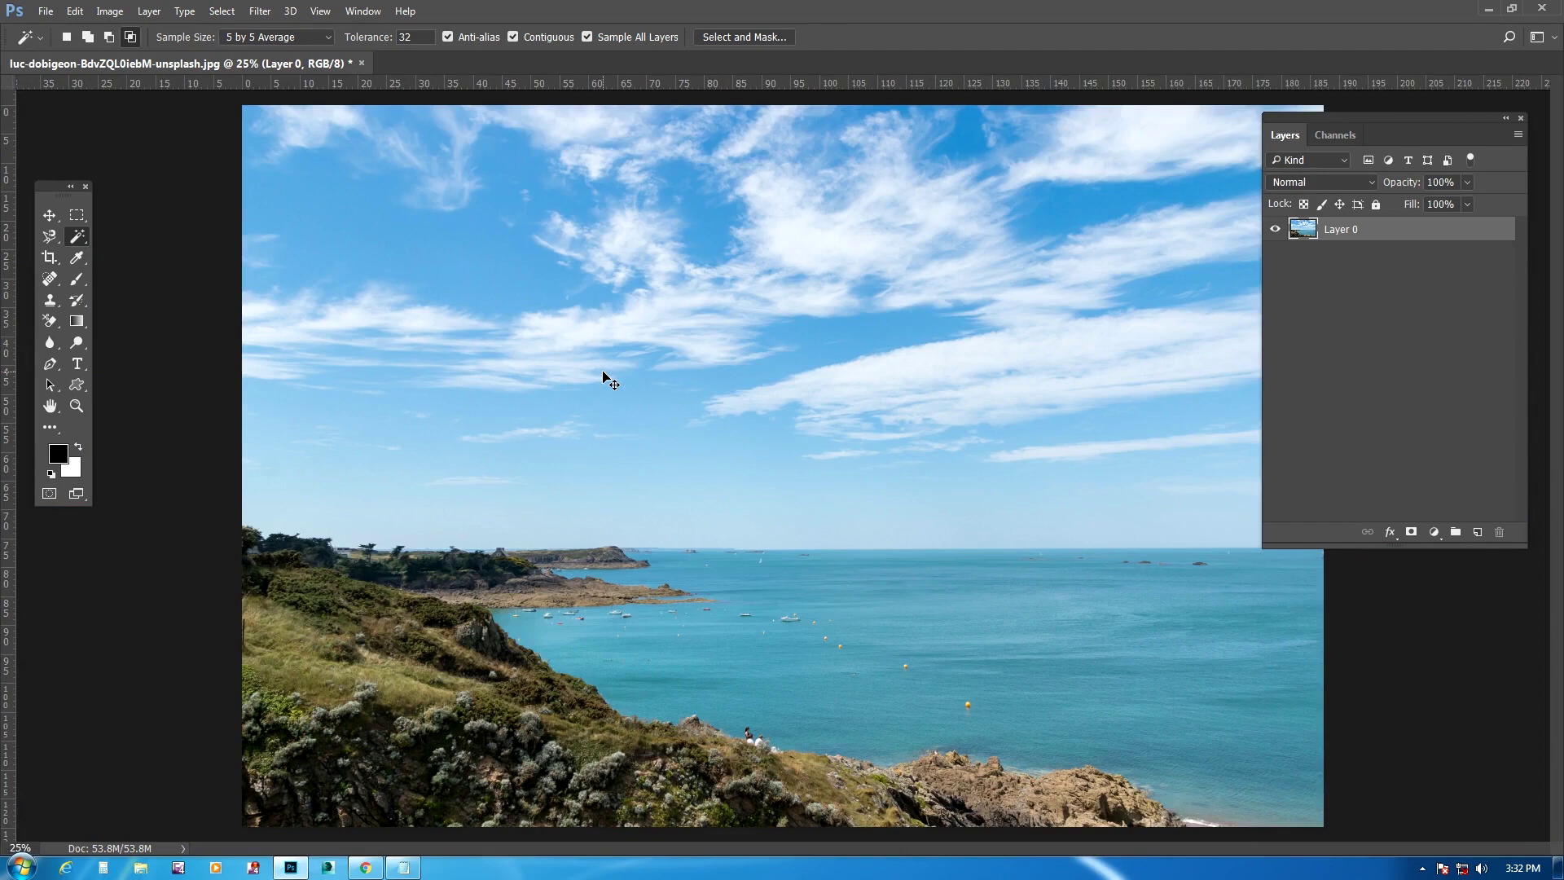
pyautogui.hotkey('ctrl', '+')
pyautogui.hotkey('ctrl', '-')
pyautogui.click(468, 257)
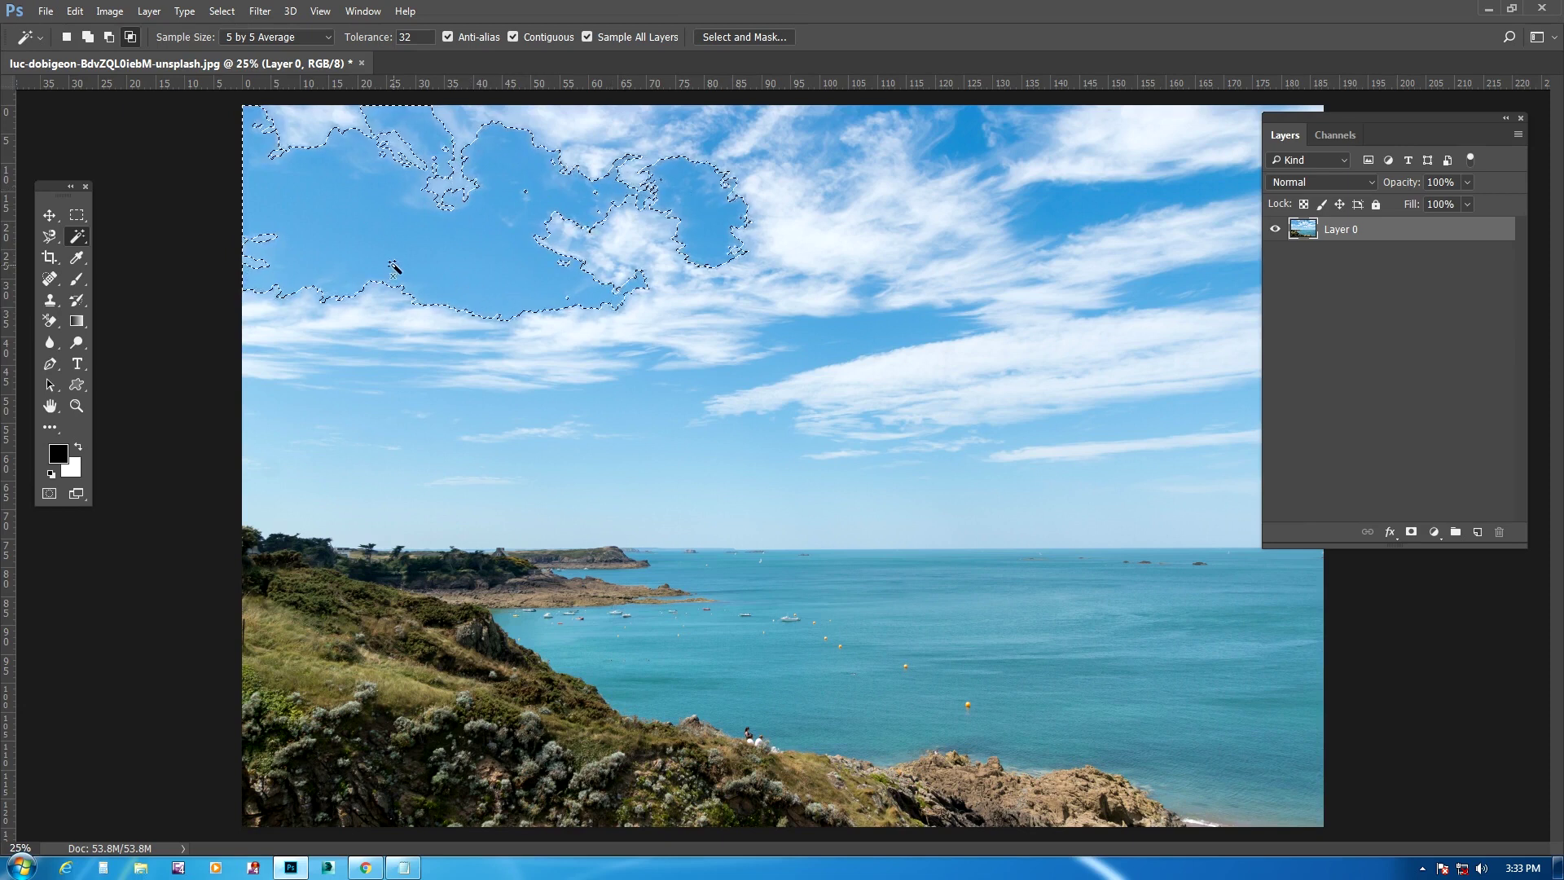
pyautogui.rightClick(79, 237)
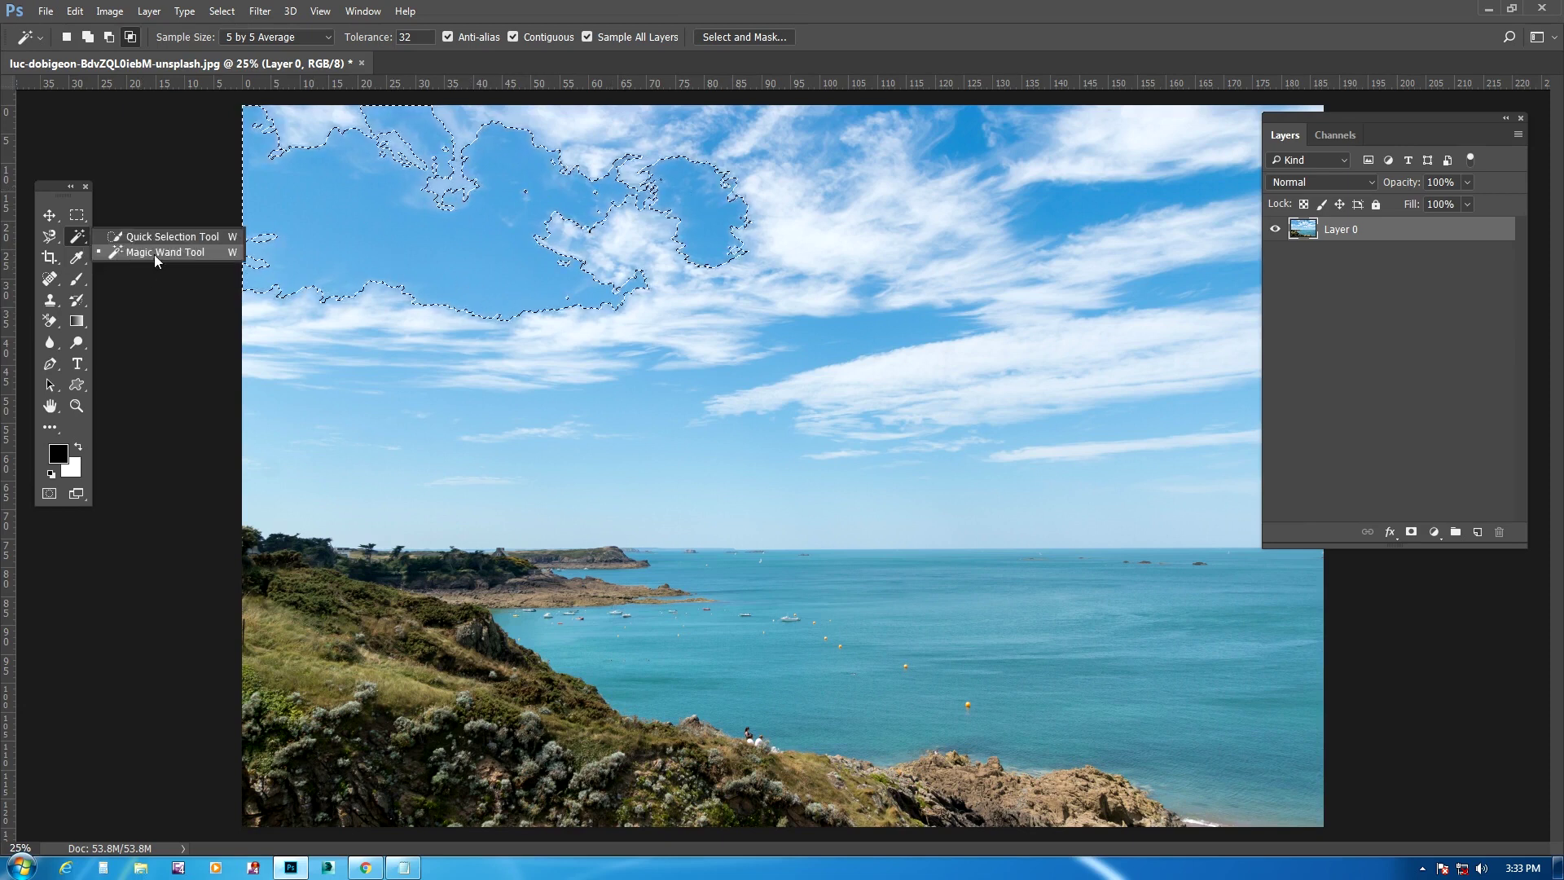
# Set the Magic Wand tolerance to 64 and replace the existing selection with a fresh one of the photo's upper-left blue sky
pyautogui.click(164, 253)
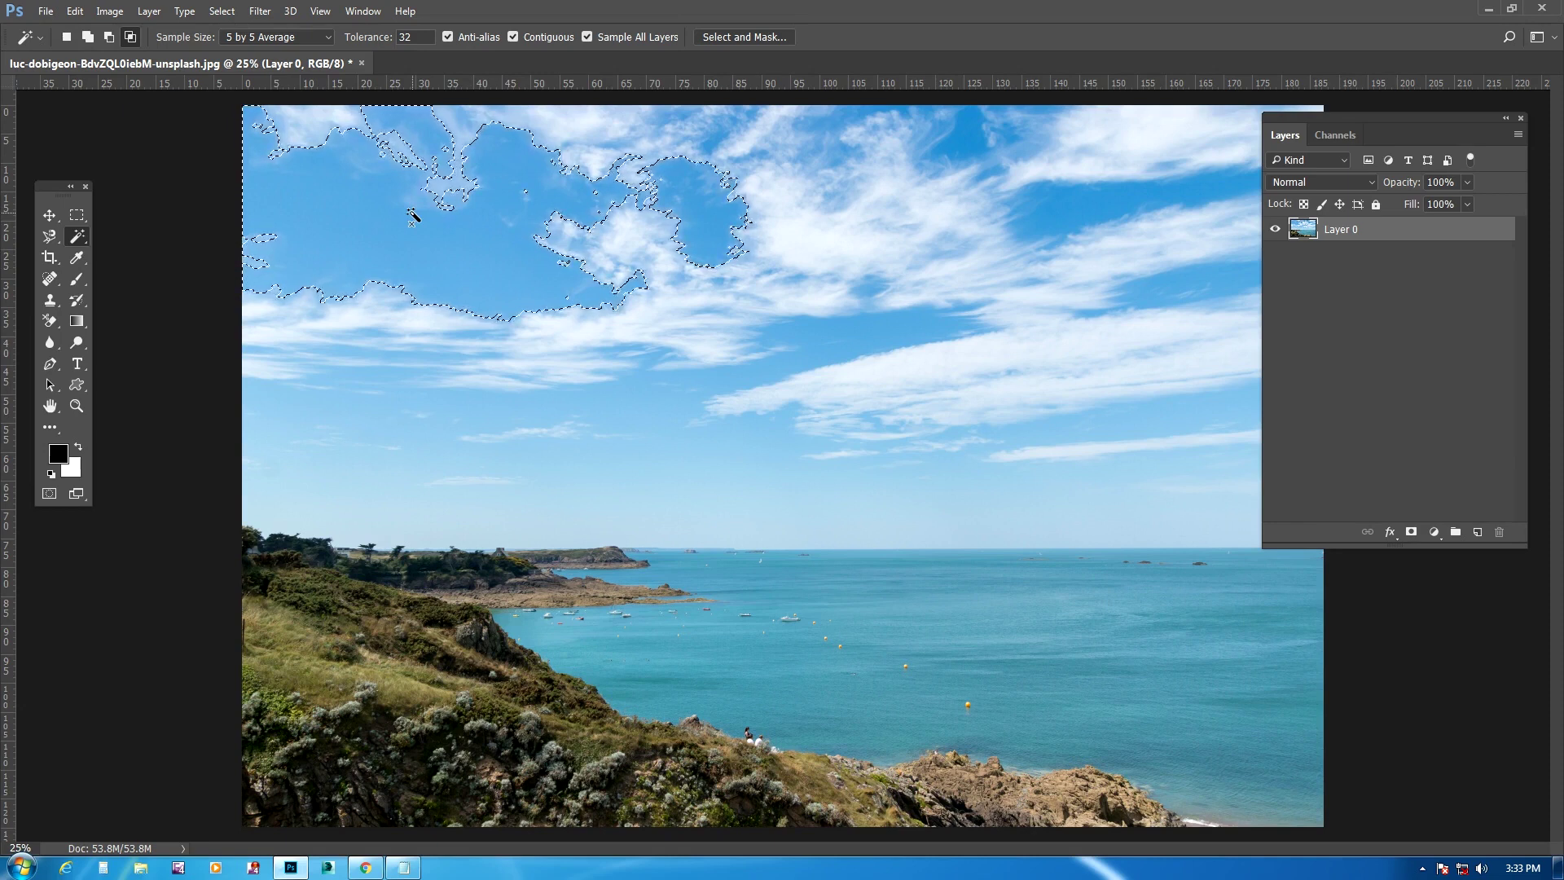
pyautogui.moveTo(416, 39); pyautogui.dragTo(353, 44)
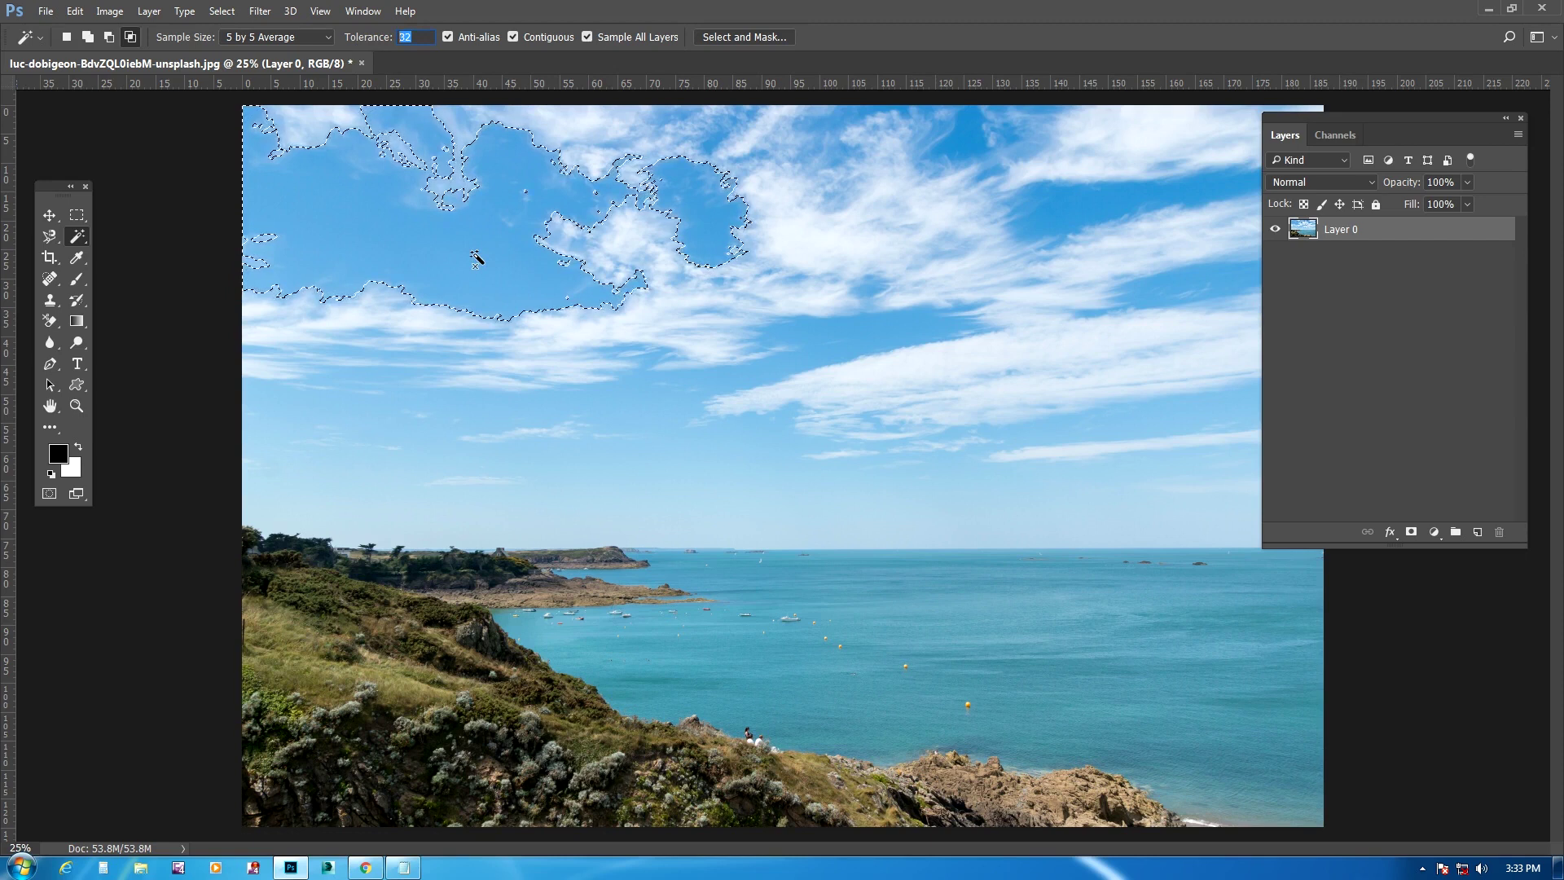
pyautogui.write('64')
pyautogui.press('Return')
pyautogui.hotkey('ctrl', 'd')
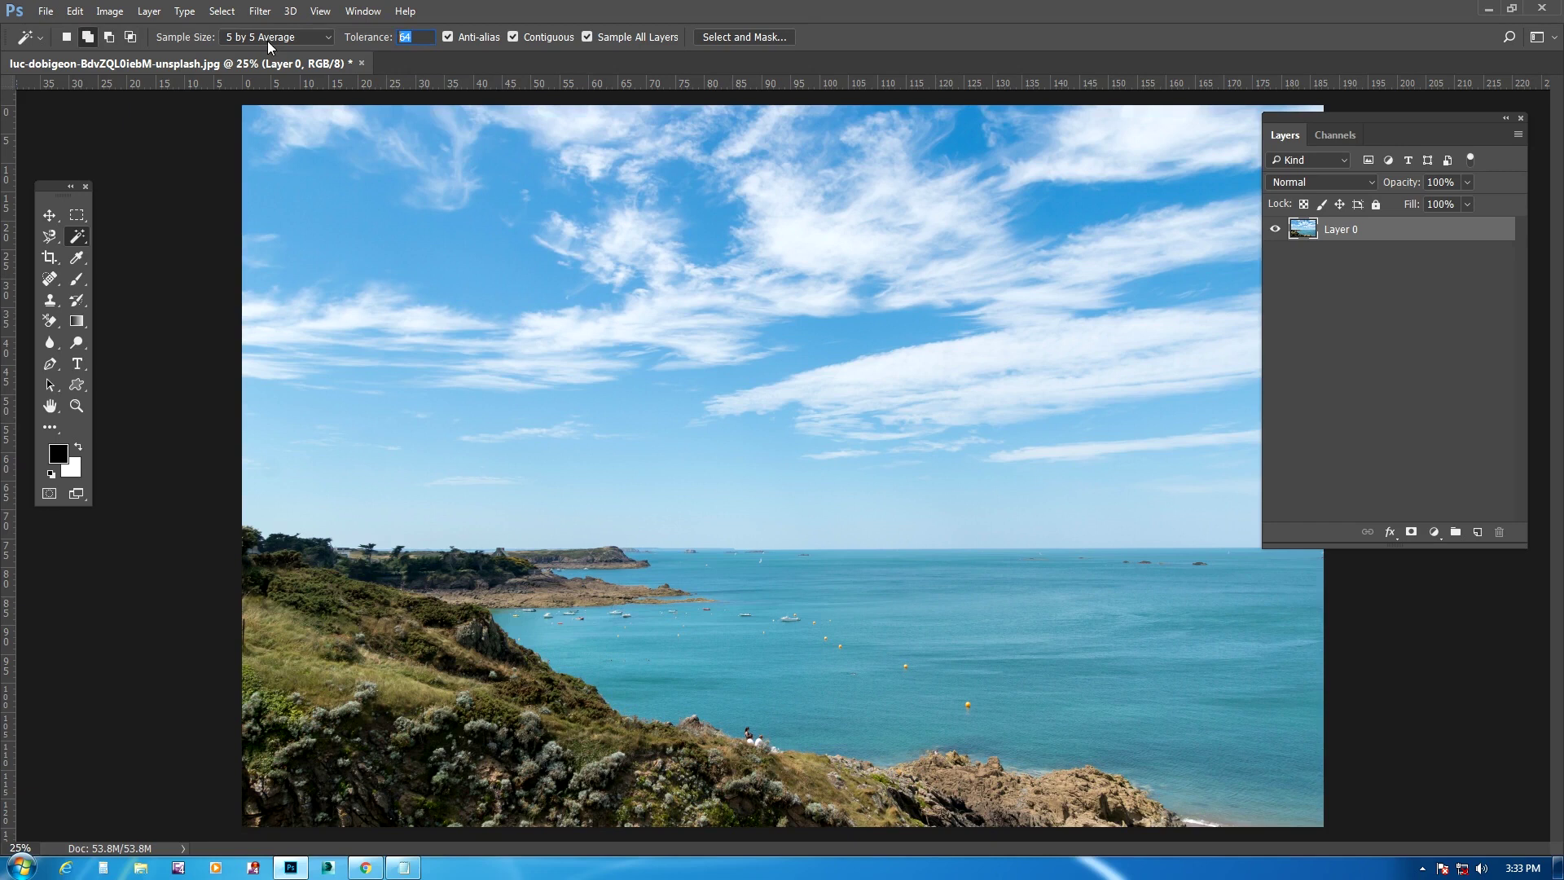
pyautogui.click(460, 255)
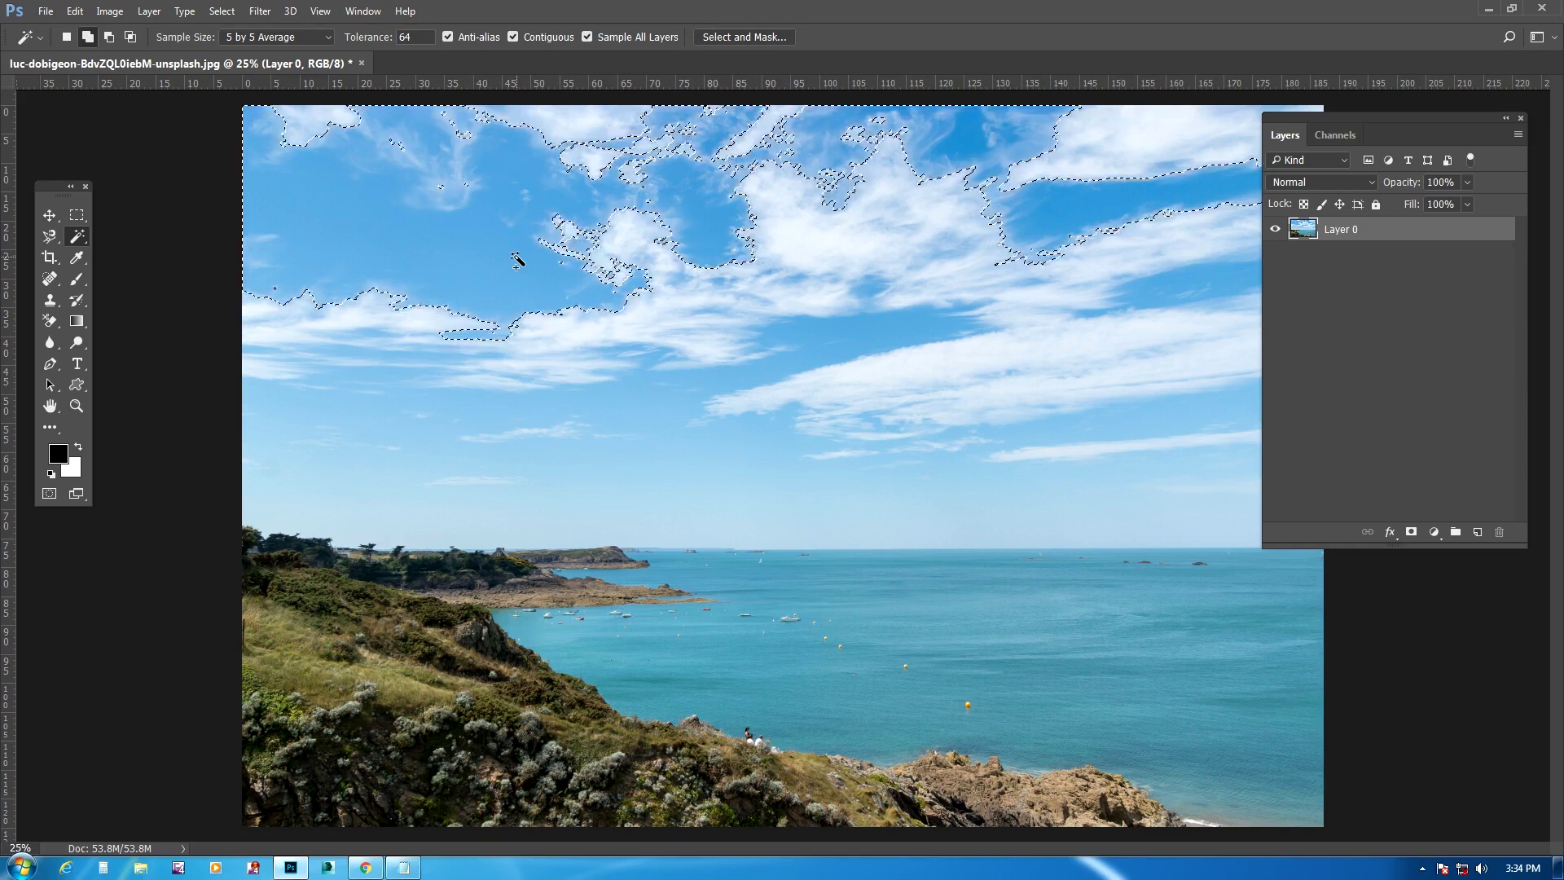
# Set the tolerance to 32 and select the upper-left blue sky once from scratch, leaving nothing selected in the end
pyautogui.doubleClick(405, 38)
pyautogui.write('32')
pyautogui.press('Return')
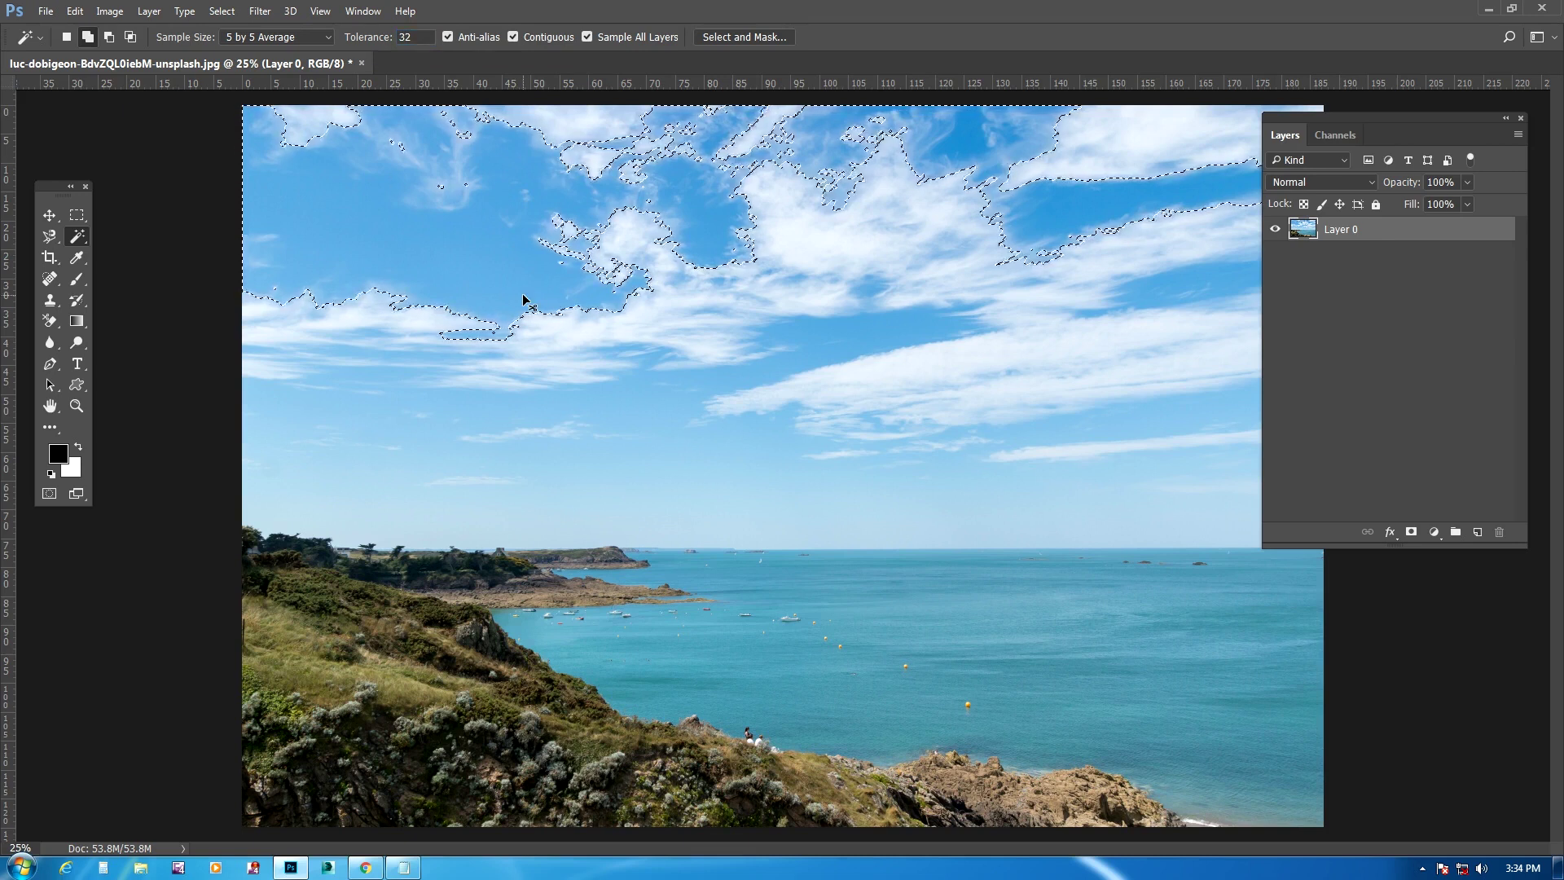
pyautogui.hotkey('ctrl', 'd')
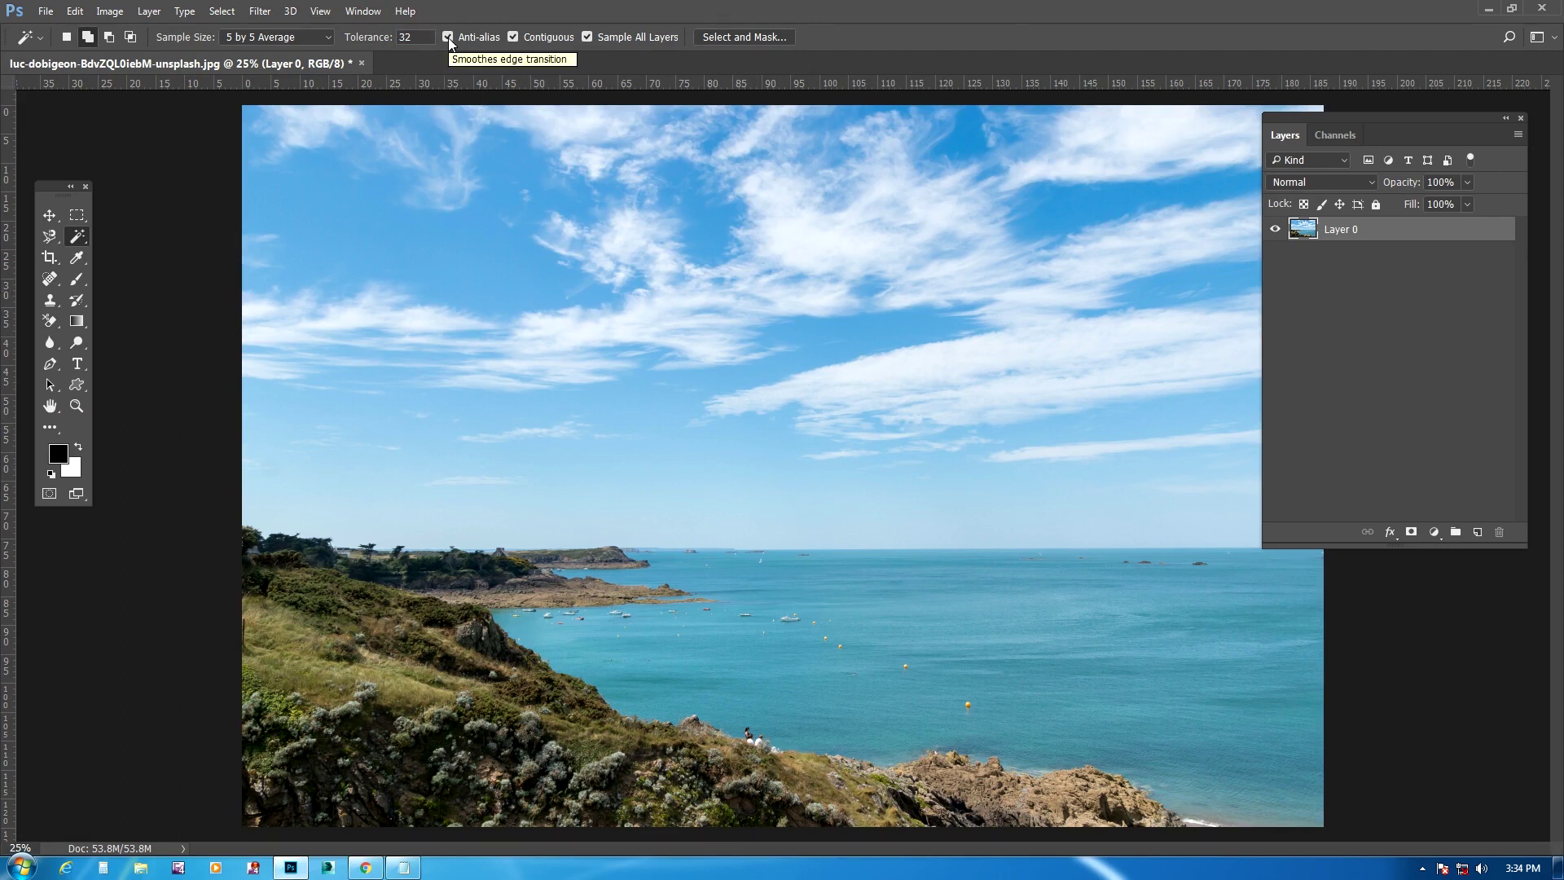
pyautogui.click(484, 249)
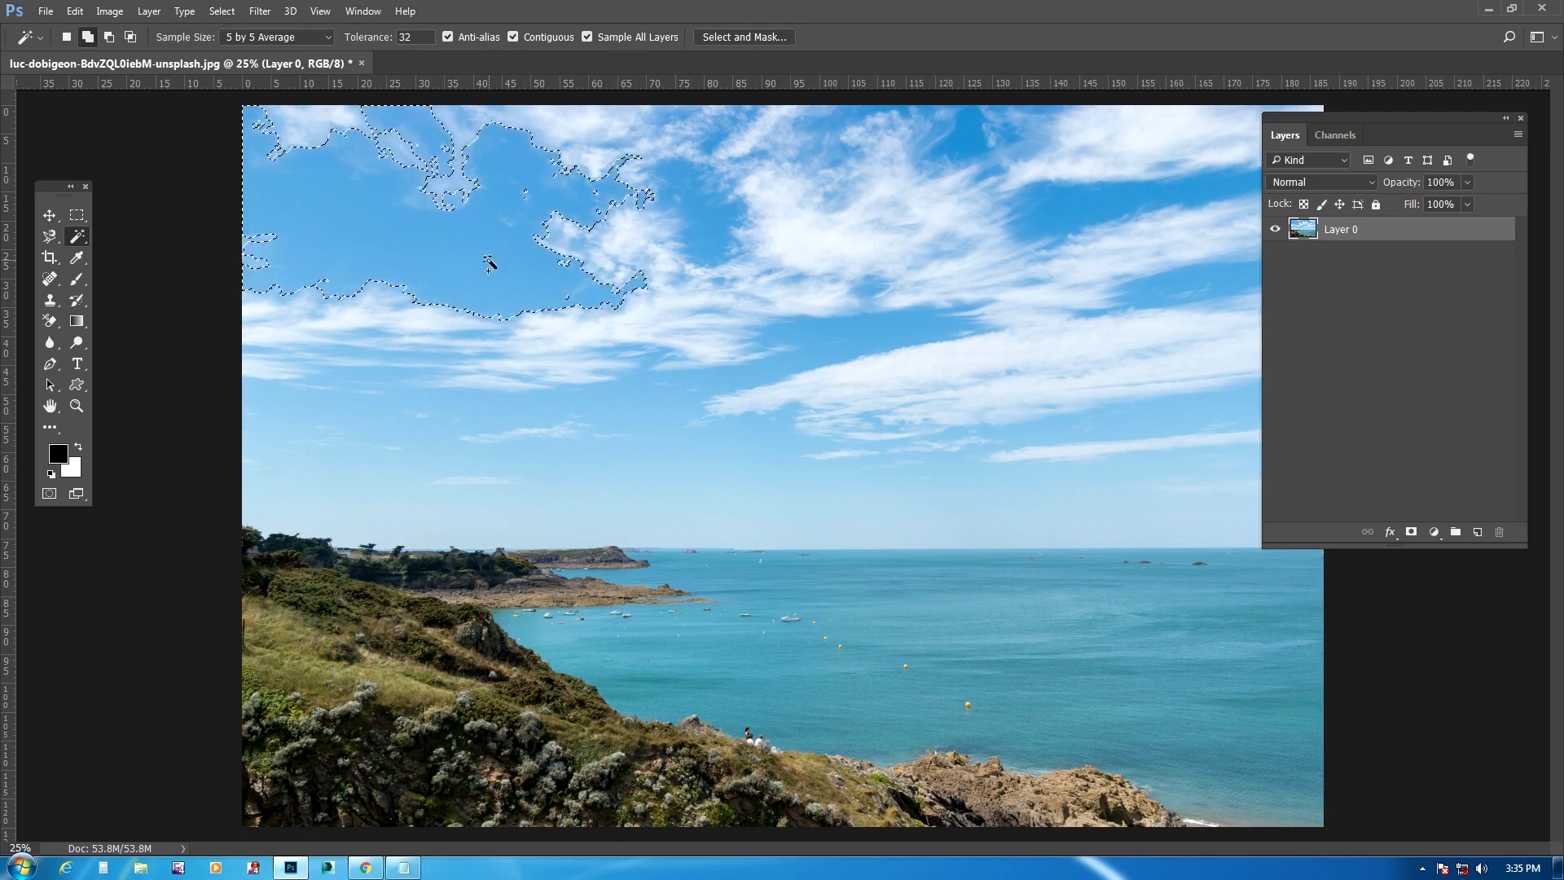
pyautogui.hotkey('ctrl', 'd')
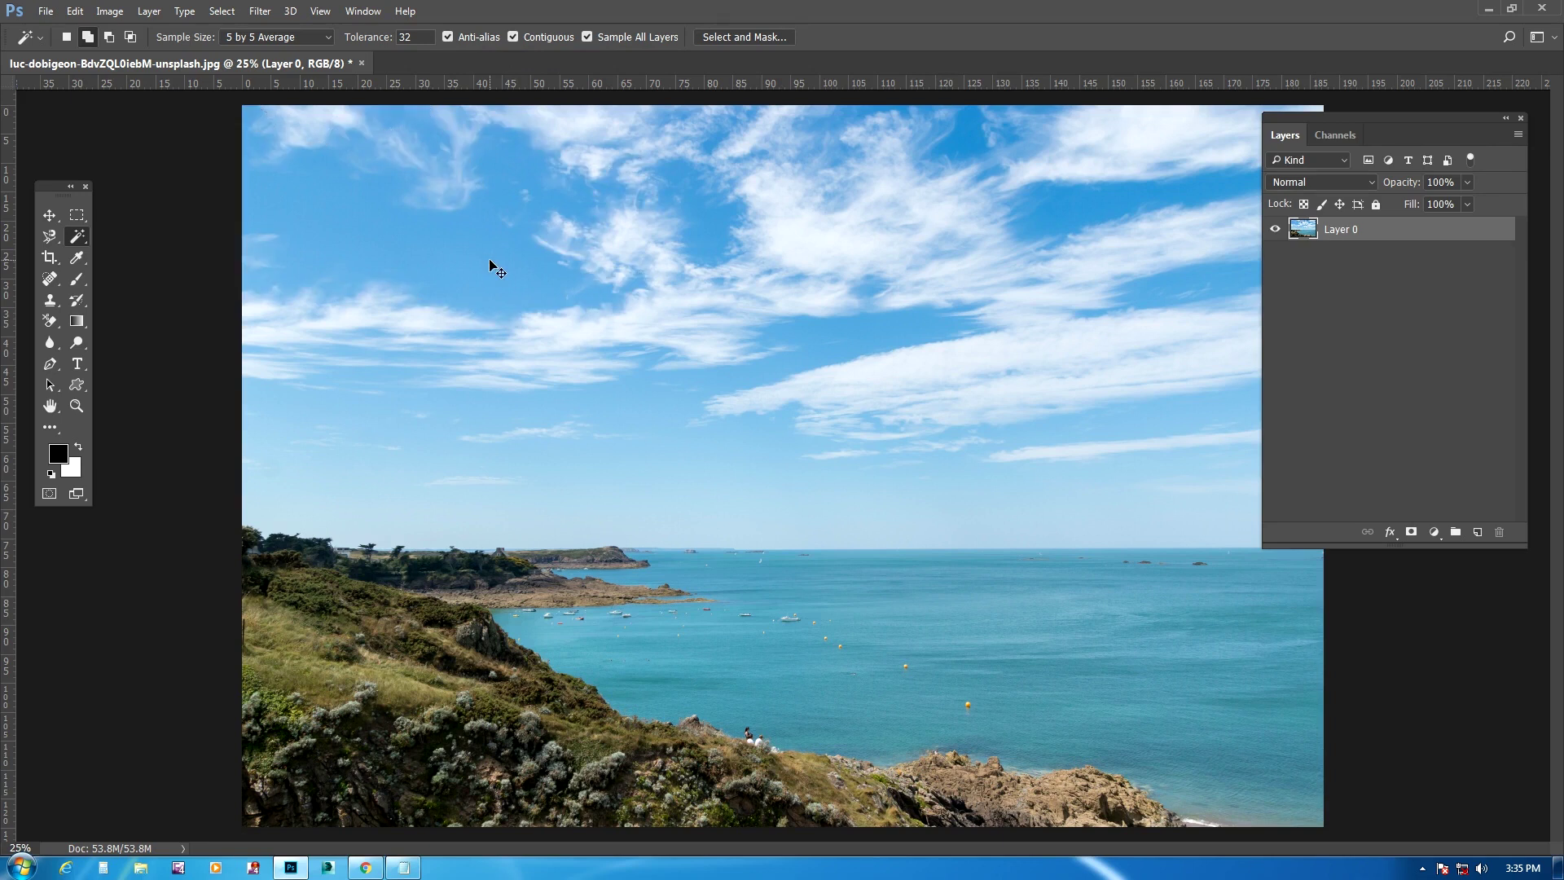
# Examine the clouds in the middle of the sky up close and return to the whole photo
pyautogui.hotkey('ctrl', '+')
pyautogui.hotkey('ctrl', '+')
pyautogui.hotkey('ctrl', '+')
pyautogui.moveTo(880, 155); pyautogui.dragTo(549, 506)
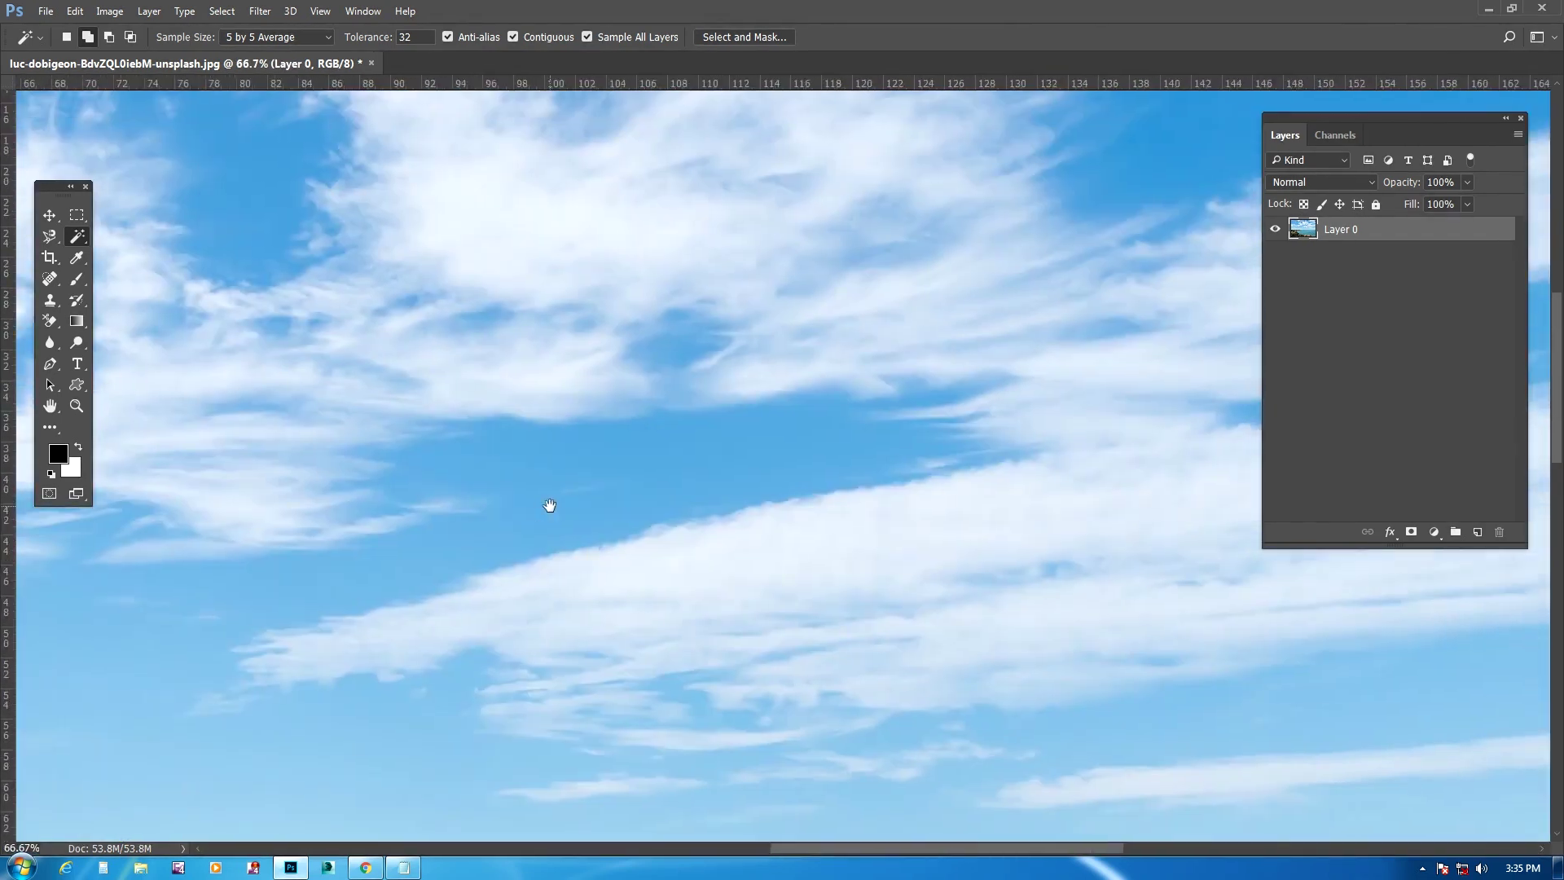
pyautogui.hotkey('ctrl', '-')
pyautogui.hotkey('ctrl', '-')
pyautogui.hotkey('ctrl', '-')
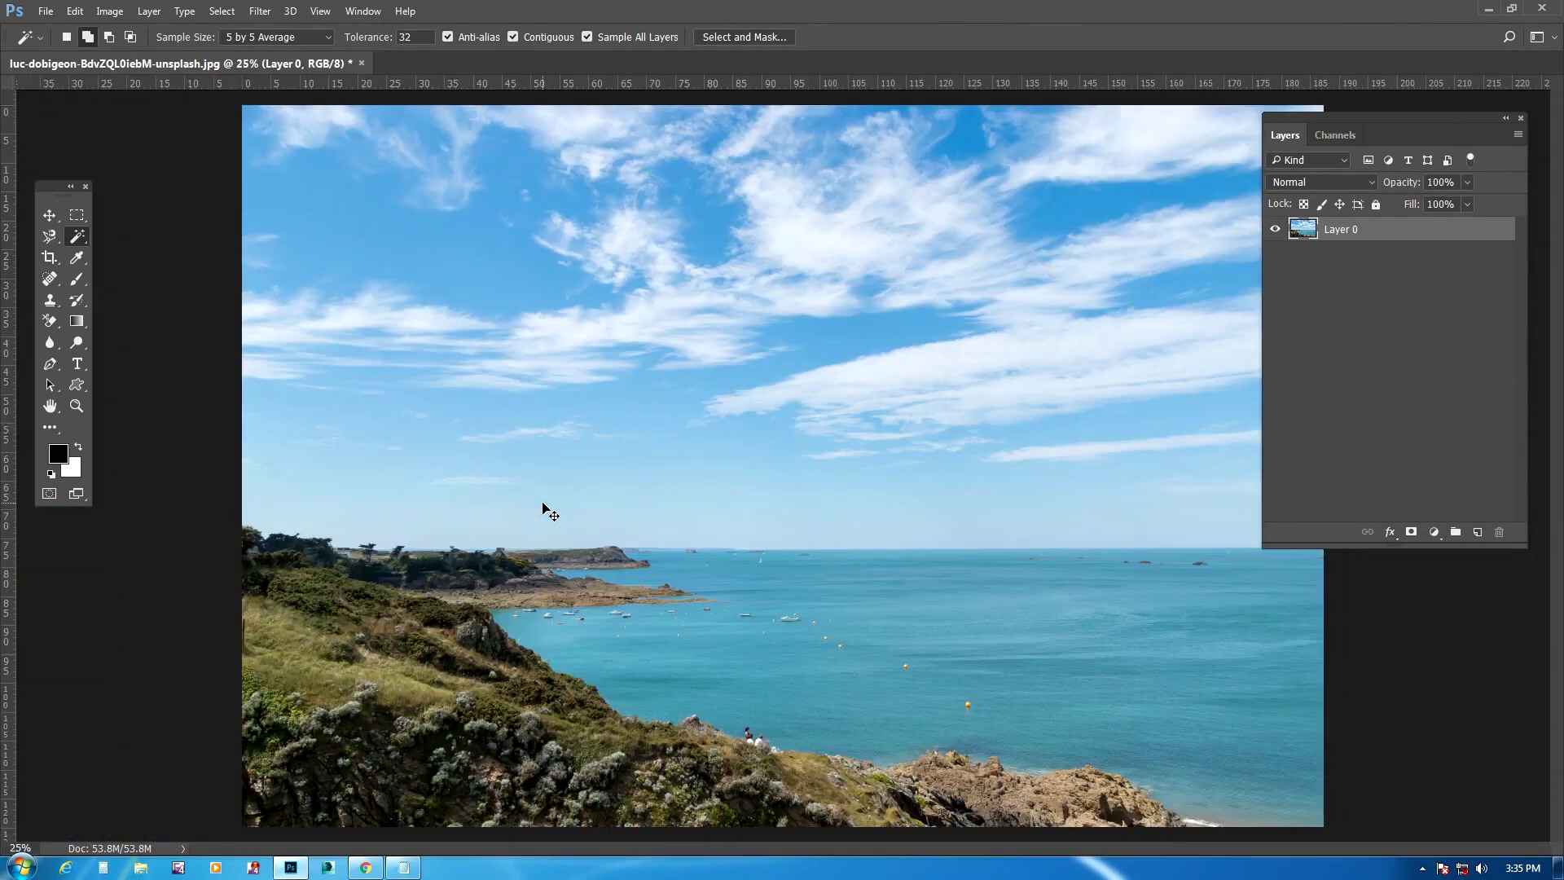
# Select the upper-left blue sky patch using the Magic Wand with Contiguous enabled
pyautogui.rightClick(79, 237)
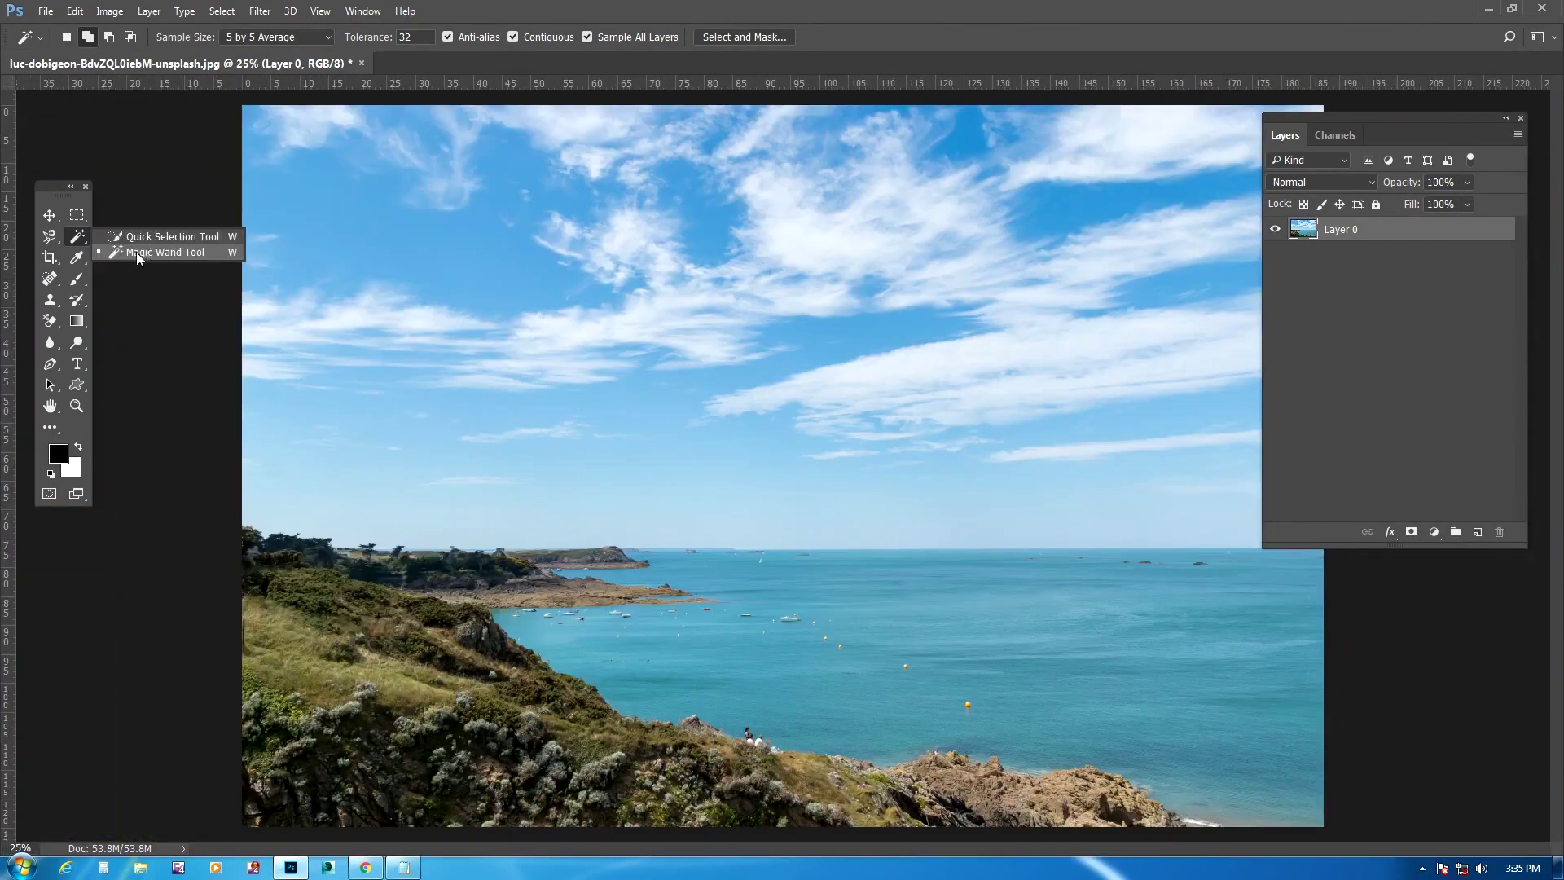
pyautogui.click(161, 253)
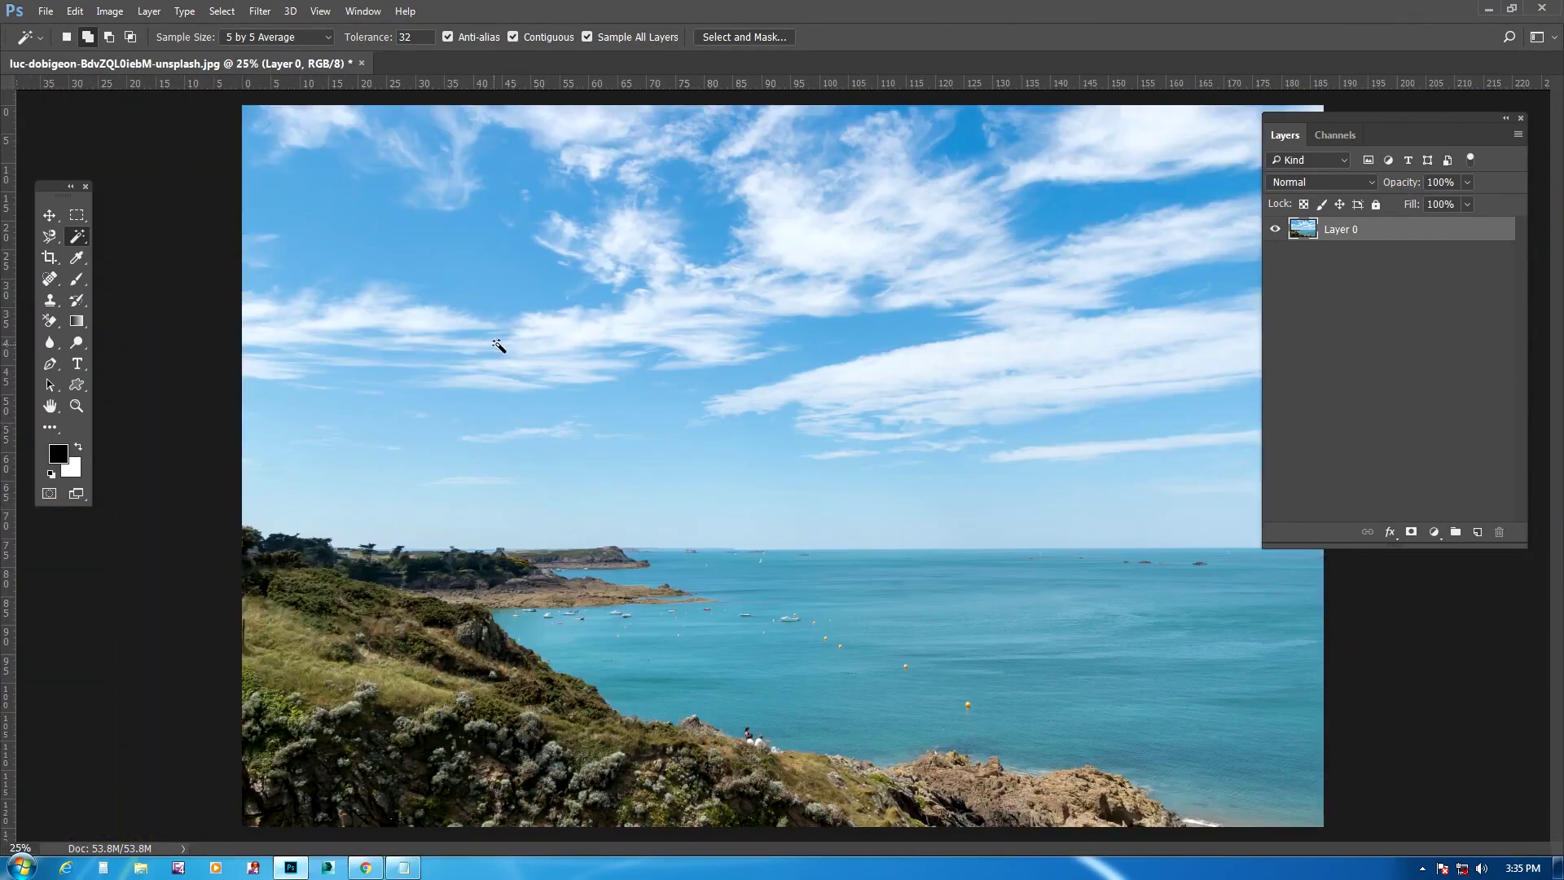
pyautogui.click(480, 258)
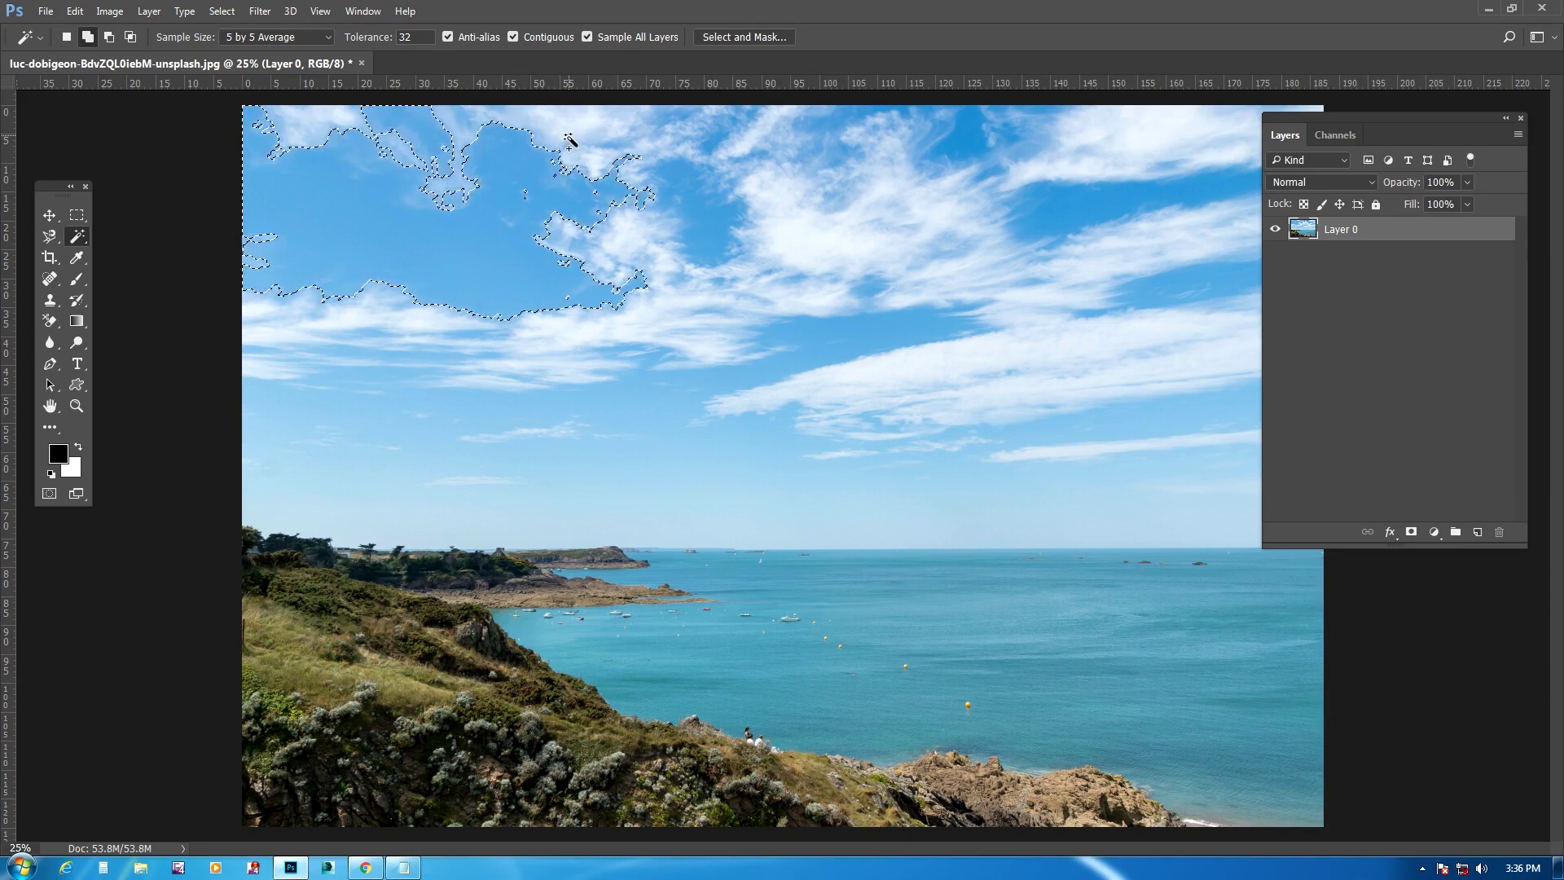
# Extend the selection to matching blues across the photo with Contiguous off, and restore that option with the selection cleared
pyautogui.click(513, 38)
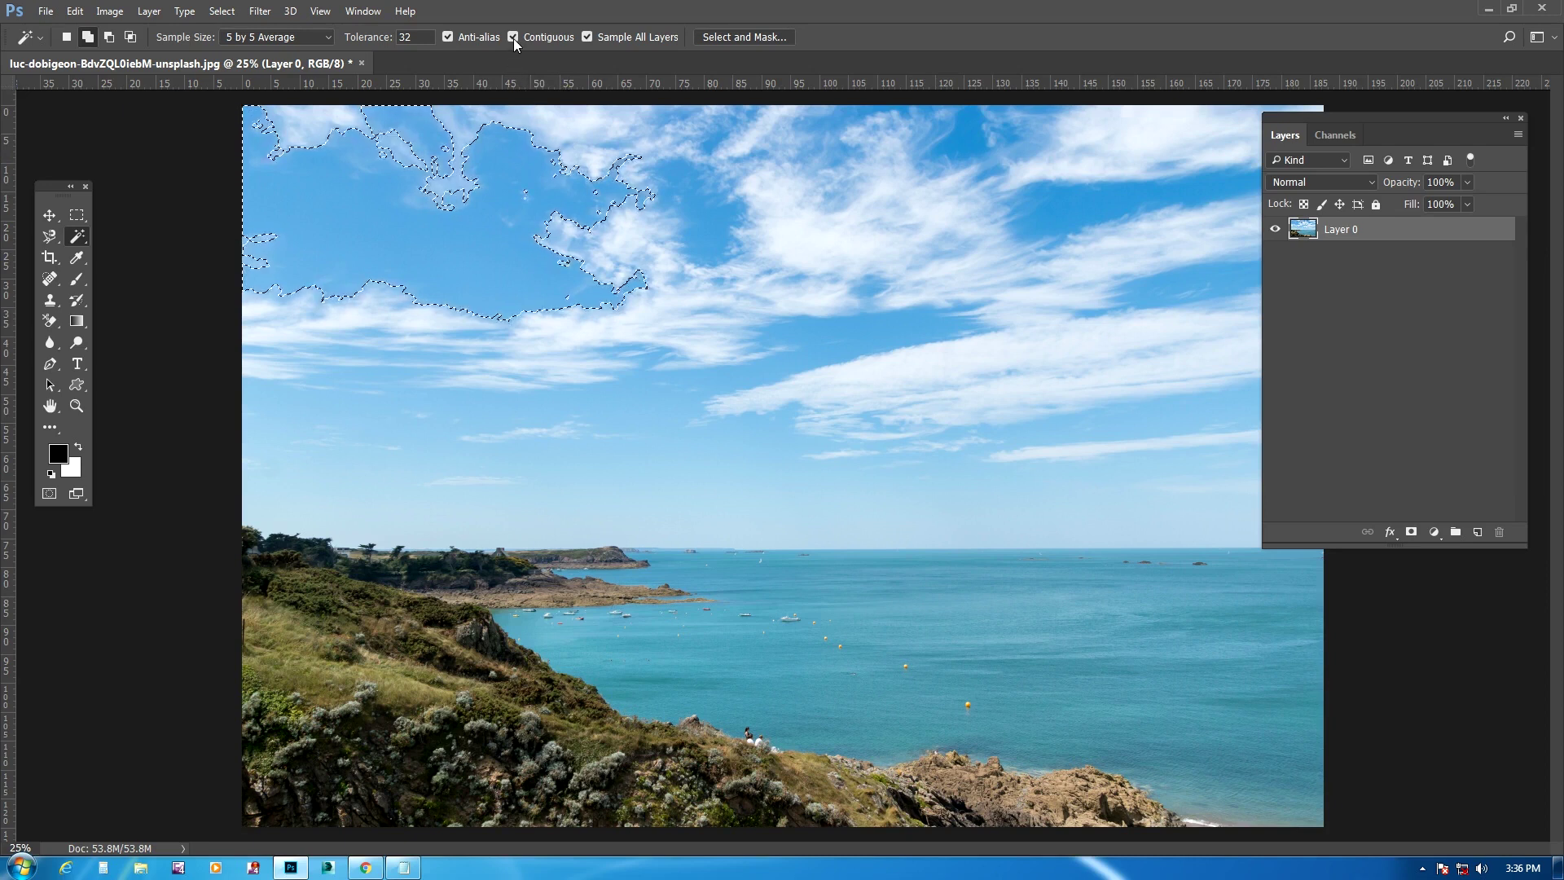
pyautogui.click(495, 218)
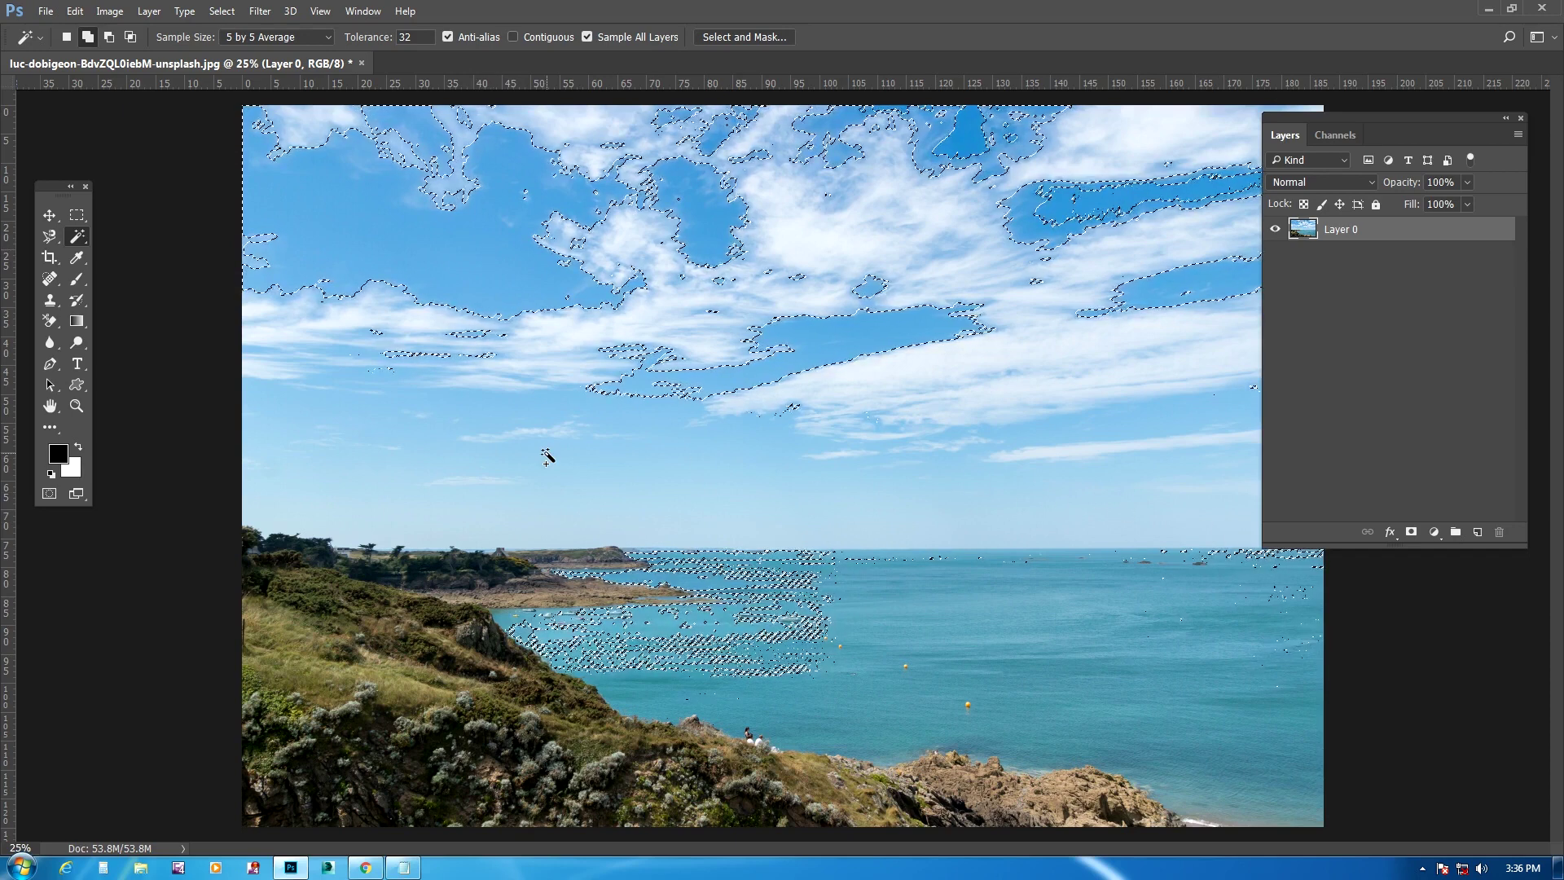
pyautogui.click(513, 38)
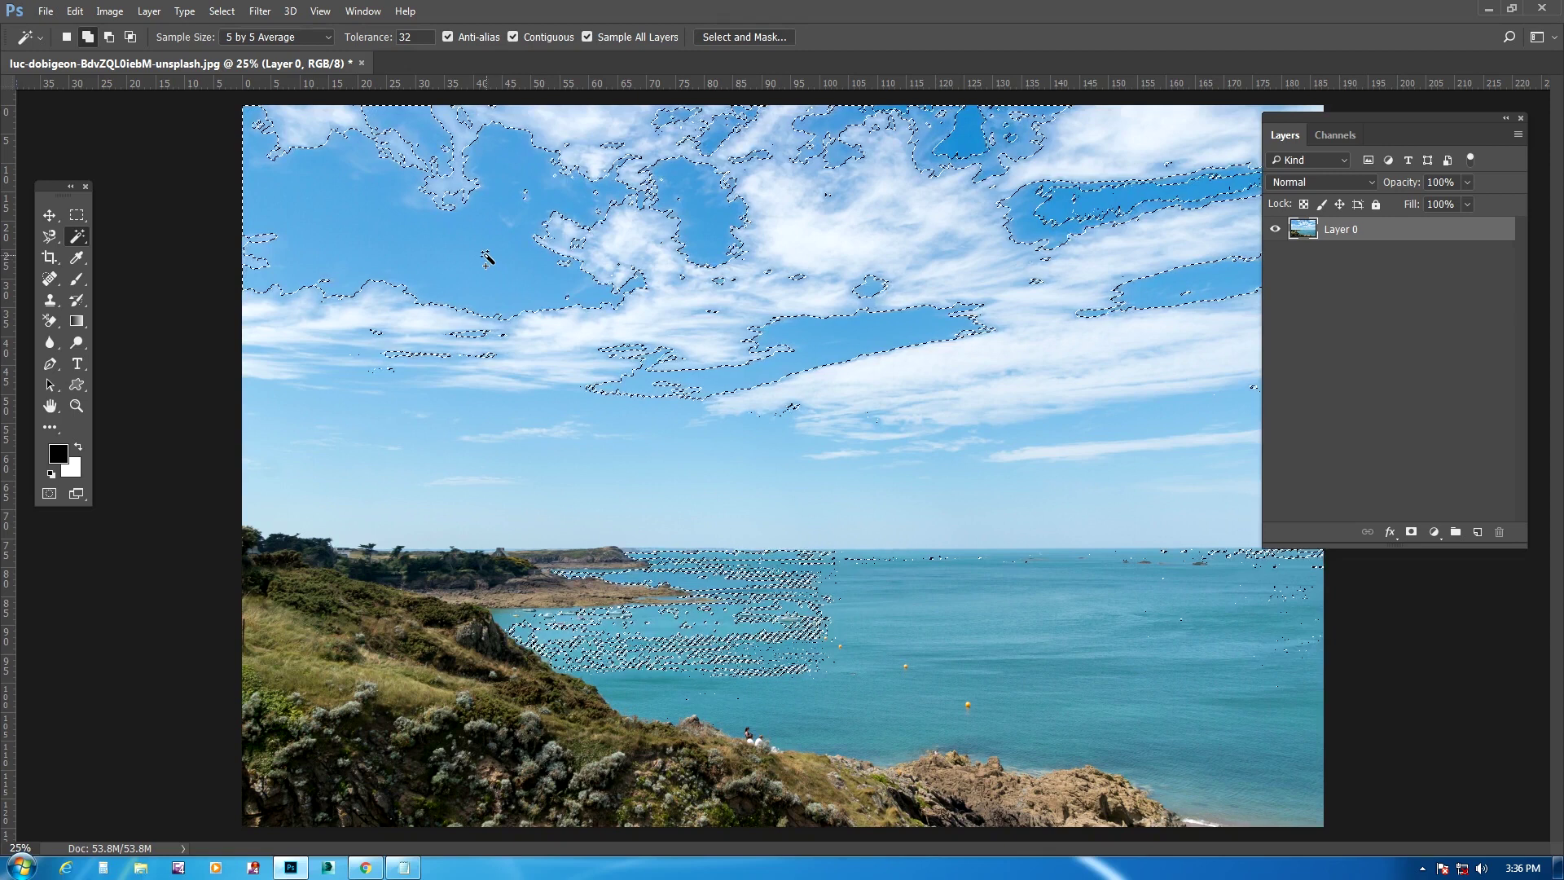
pyautogui.hotkey('ctrl', 'd')
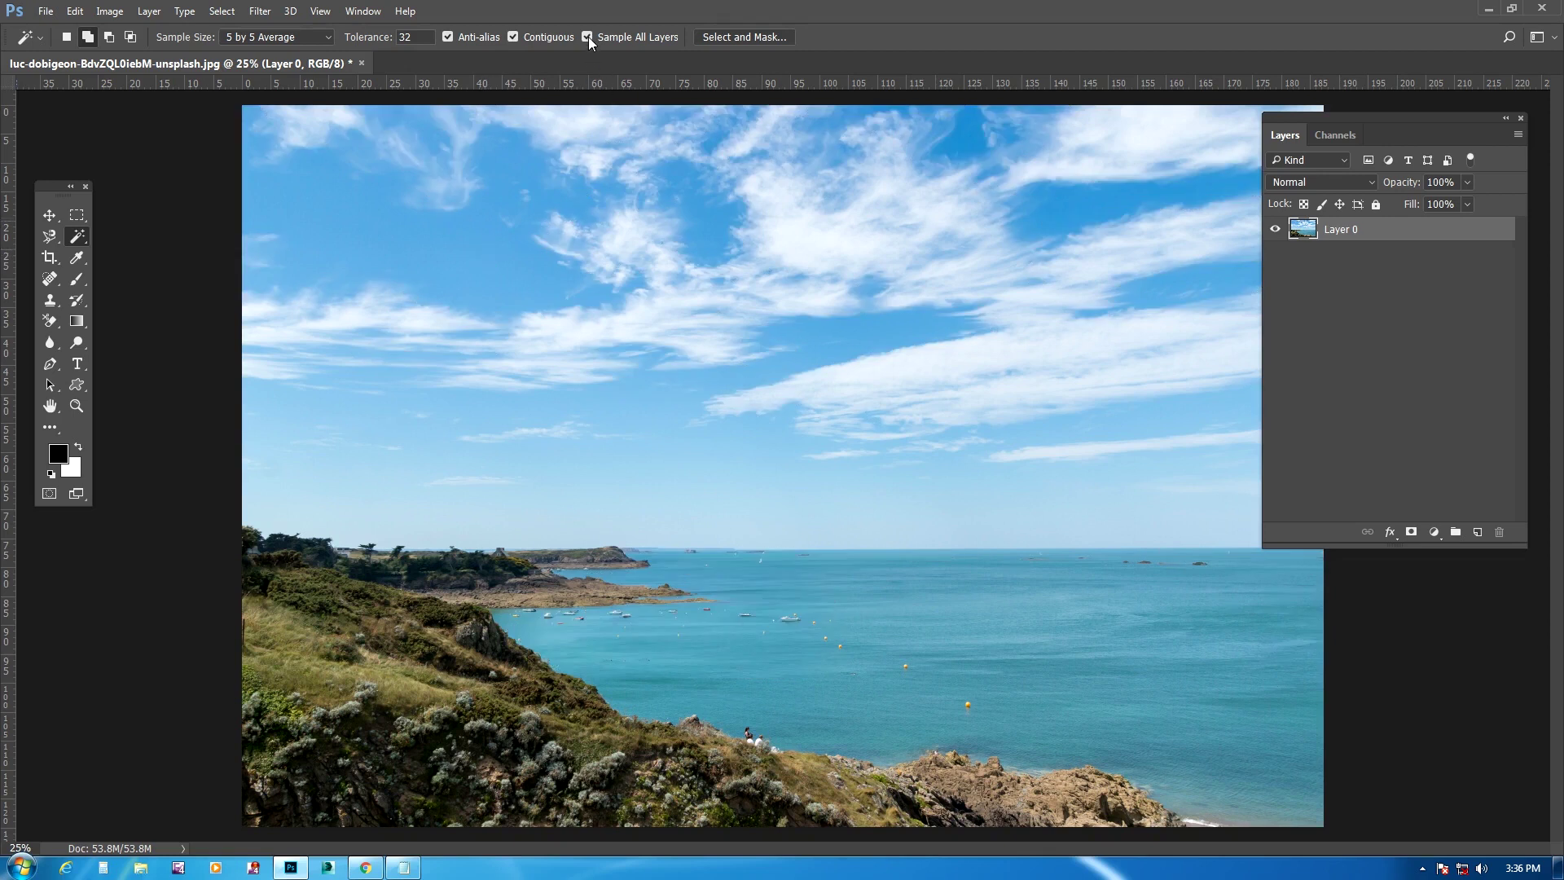
# Add an empty layer and select the sky's blue and cloud areas from it with Sample All Layers on, clearing the selection at the end
pyautogui.click(1475, 532)
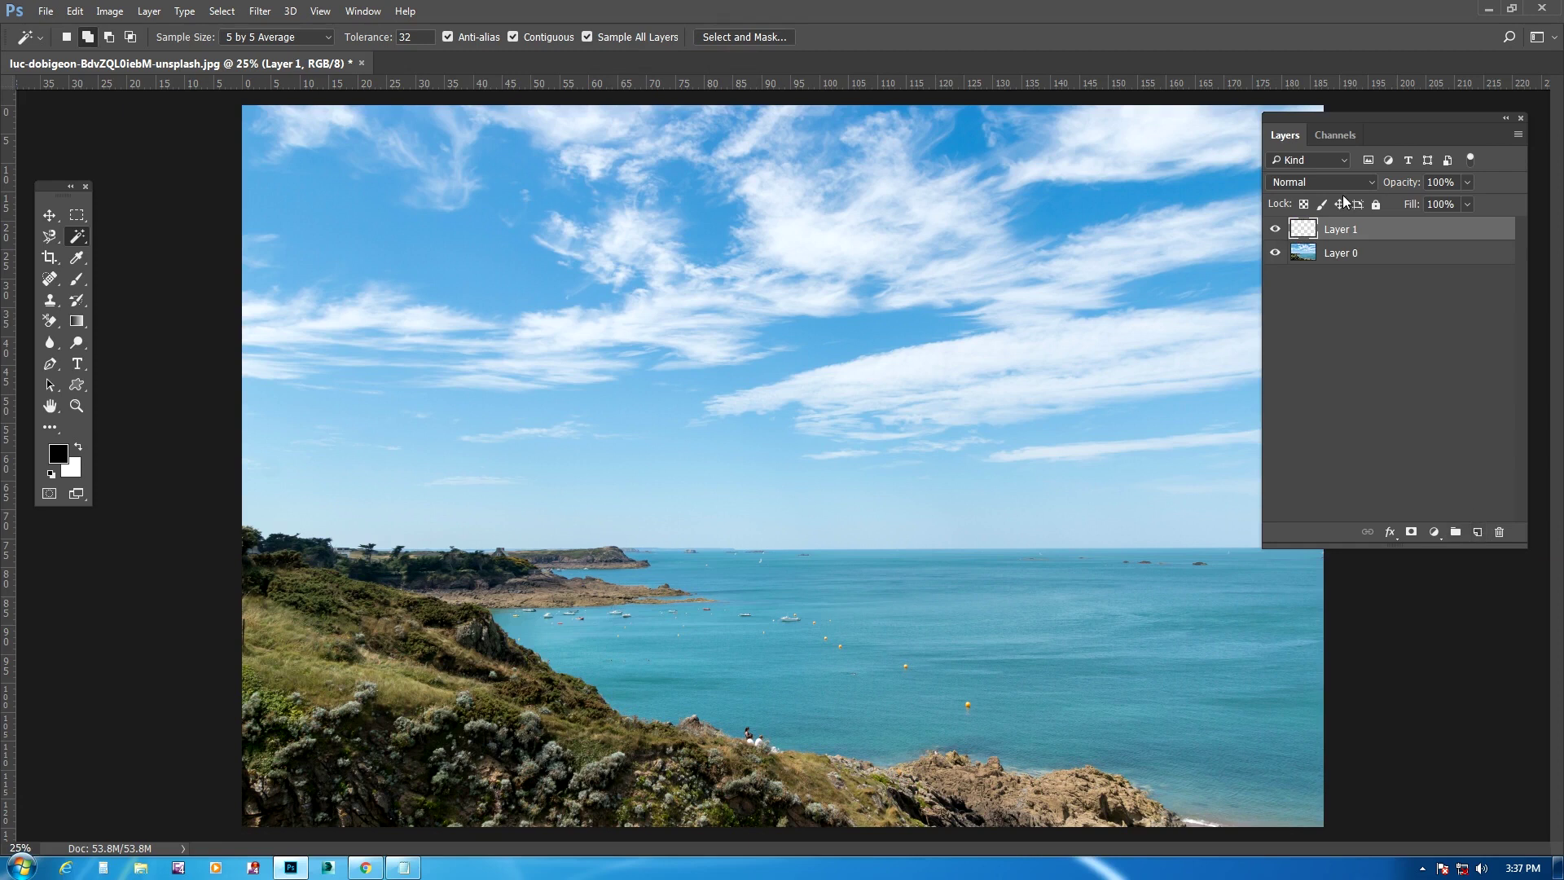
pyautogui.click(609, 292)
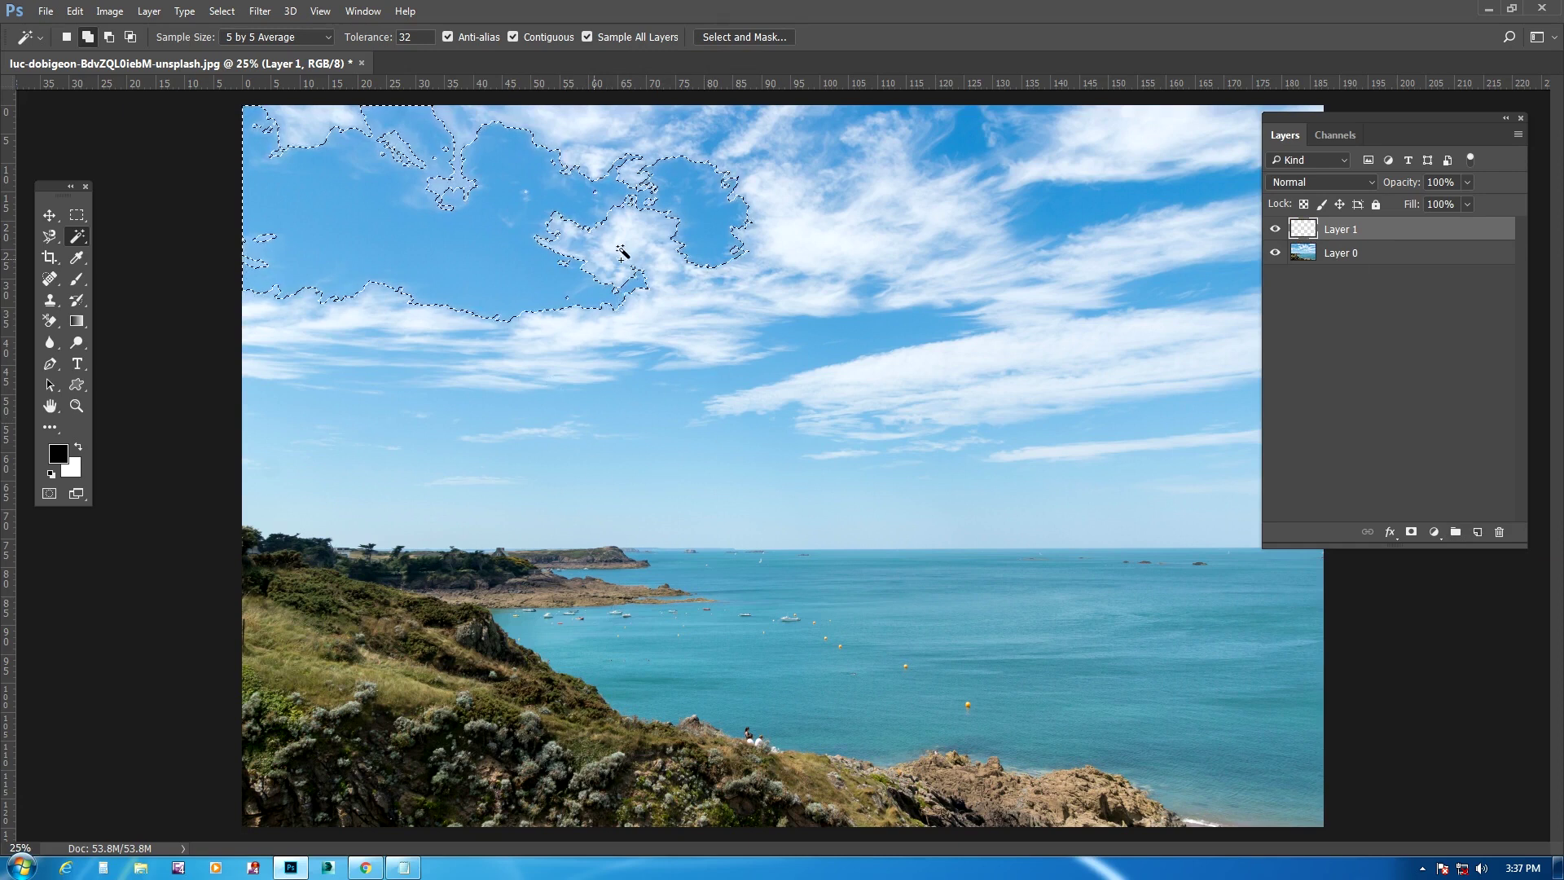
pyautogui.click(884, 345)
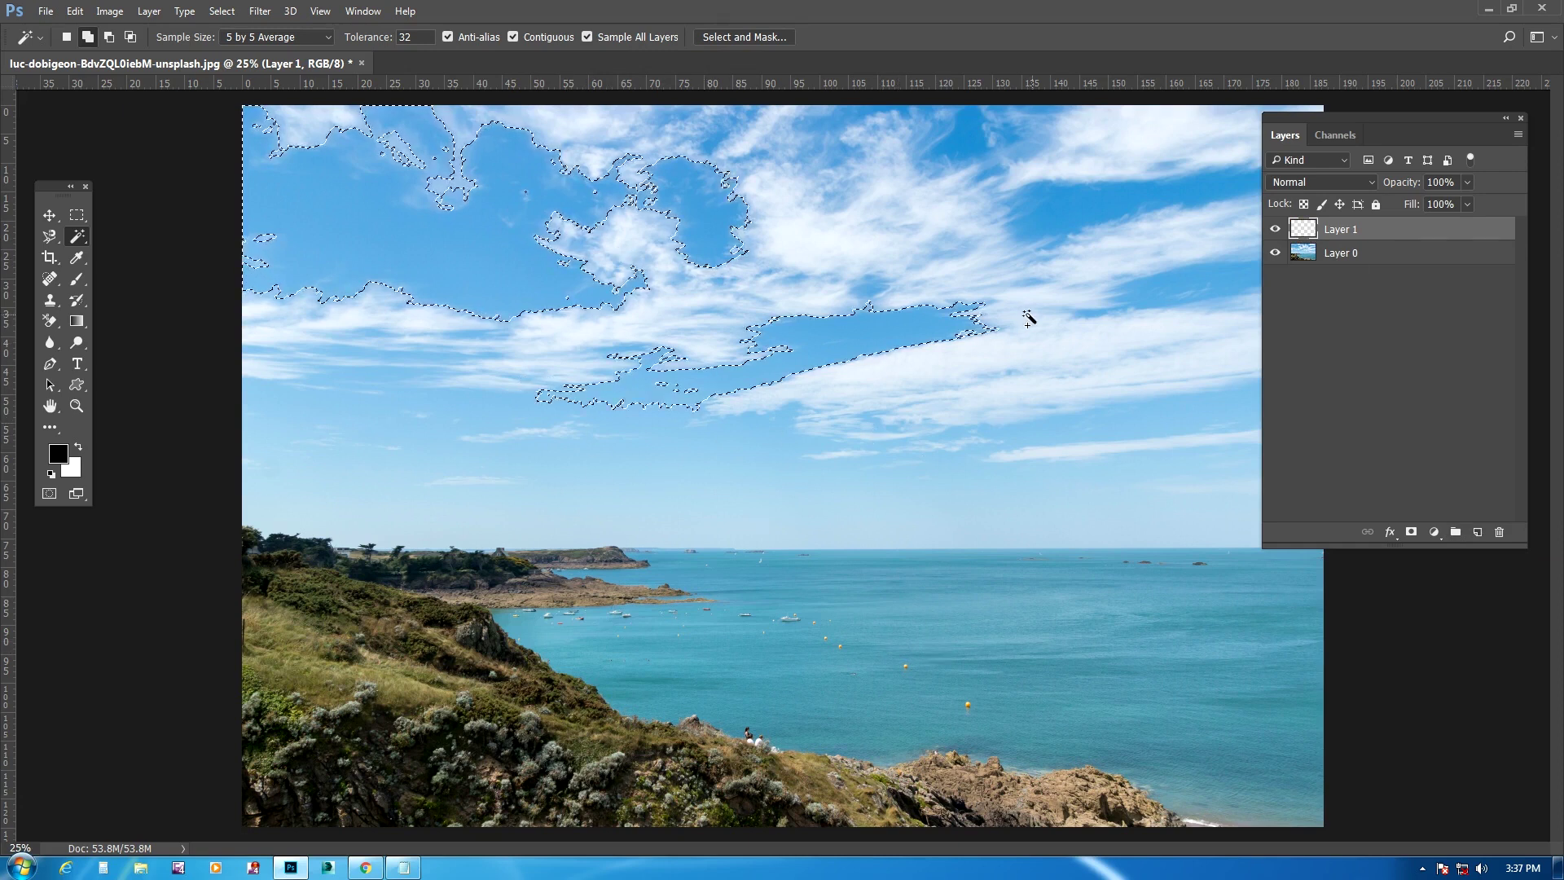
pyautogui.click(1071, 208)
pyautogui.click(1197, 292)
pyautogui.click(916, 222)
pyautogui.click(920, 492)
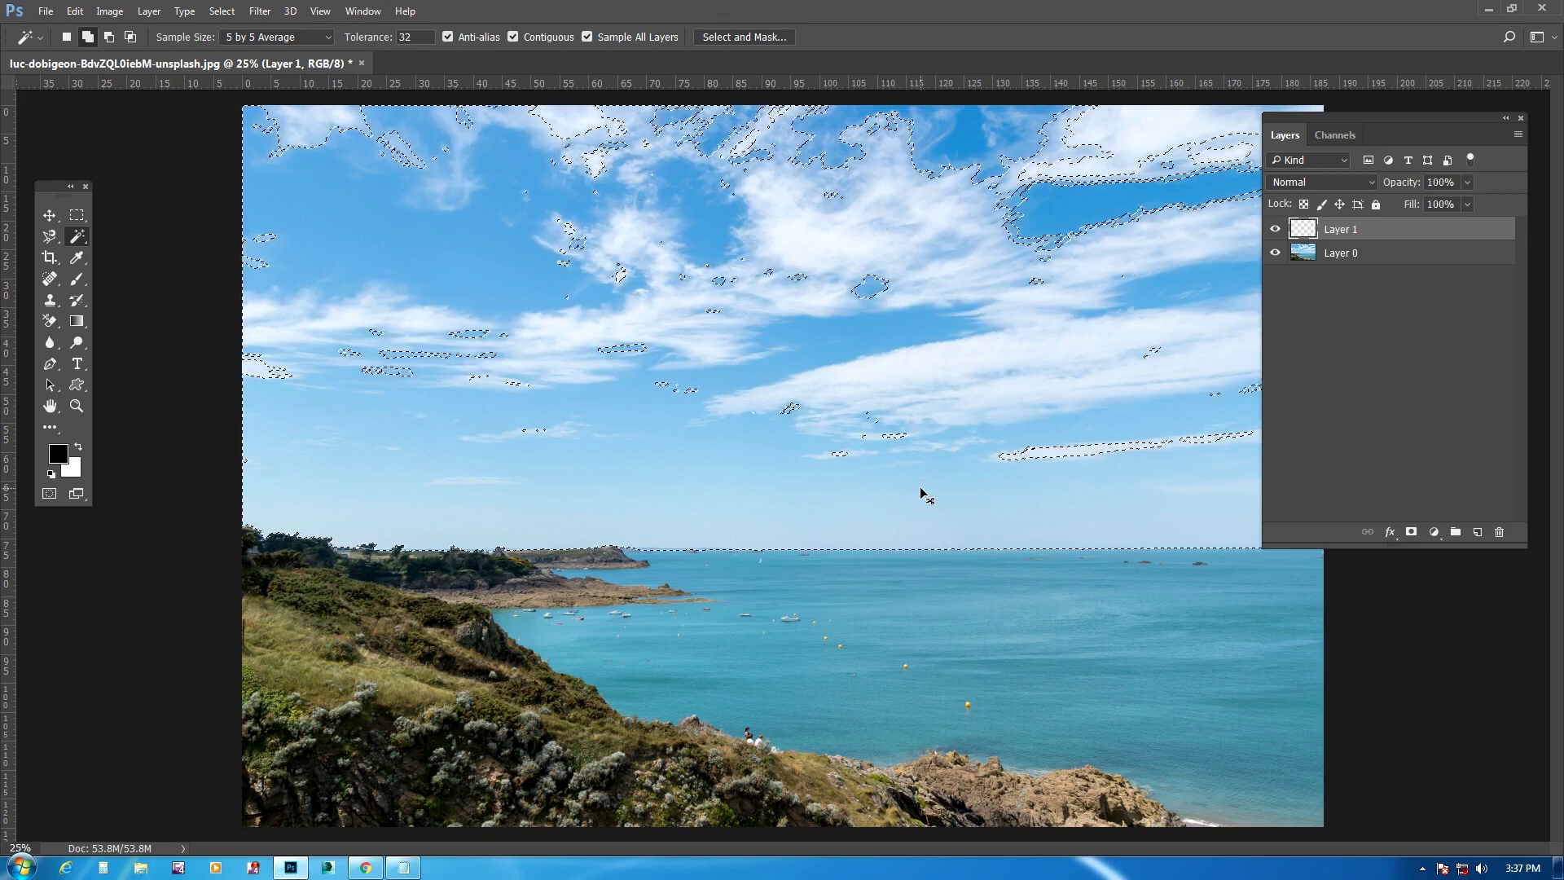
pyautogui.hotkey('ctrl', 'd')
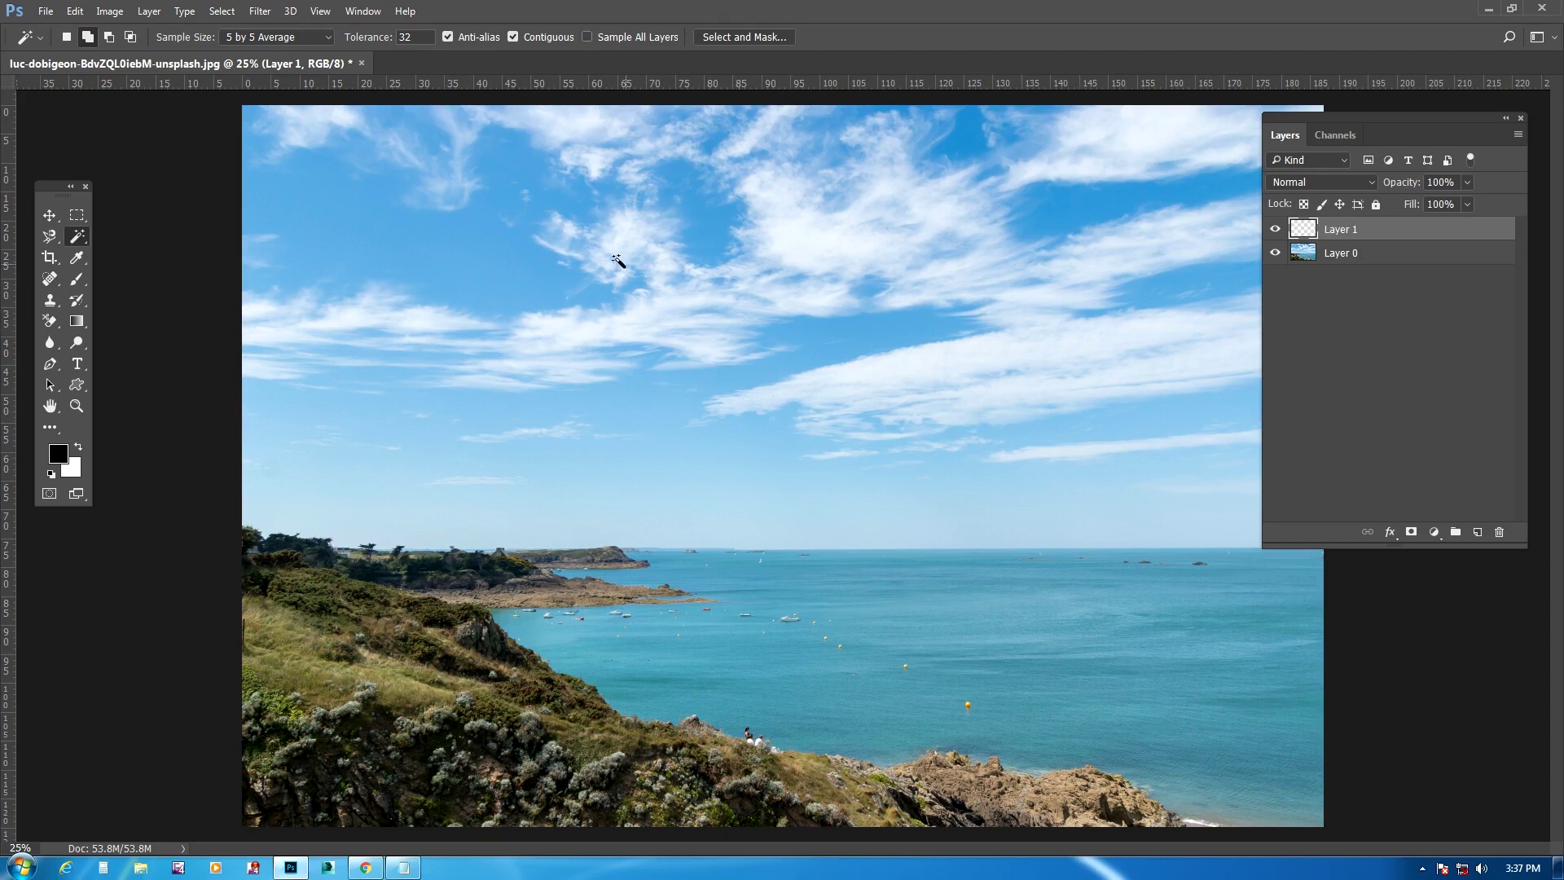
# Try selecting the sky from the empty layer with Sample All Layers off and on, and clear the selection
pyautogui.click(508, 267)
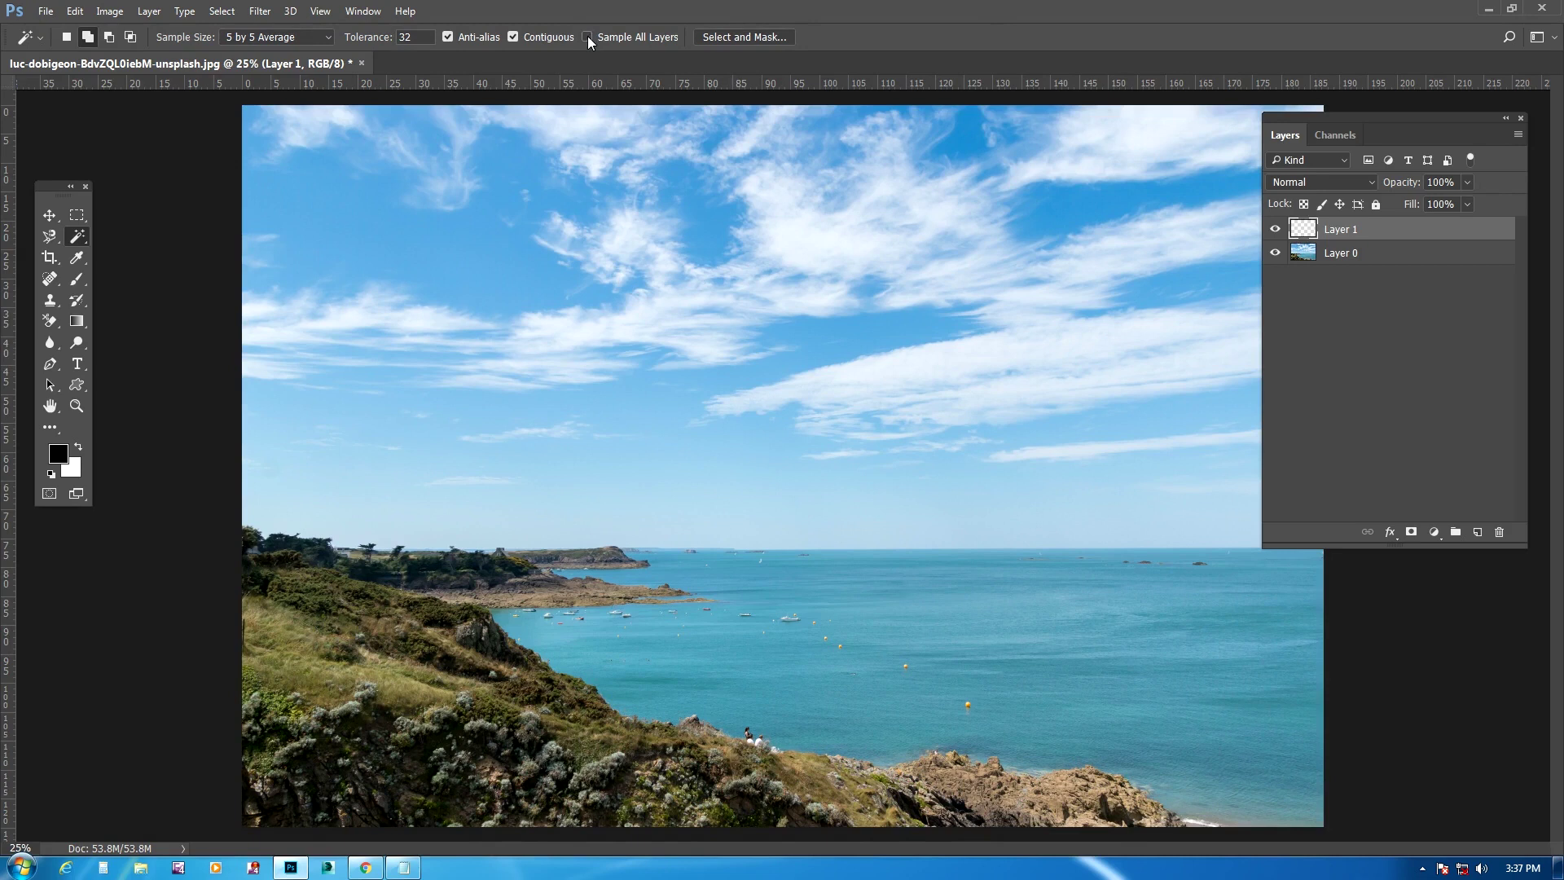
pyautogui.click(588, 36)
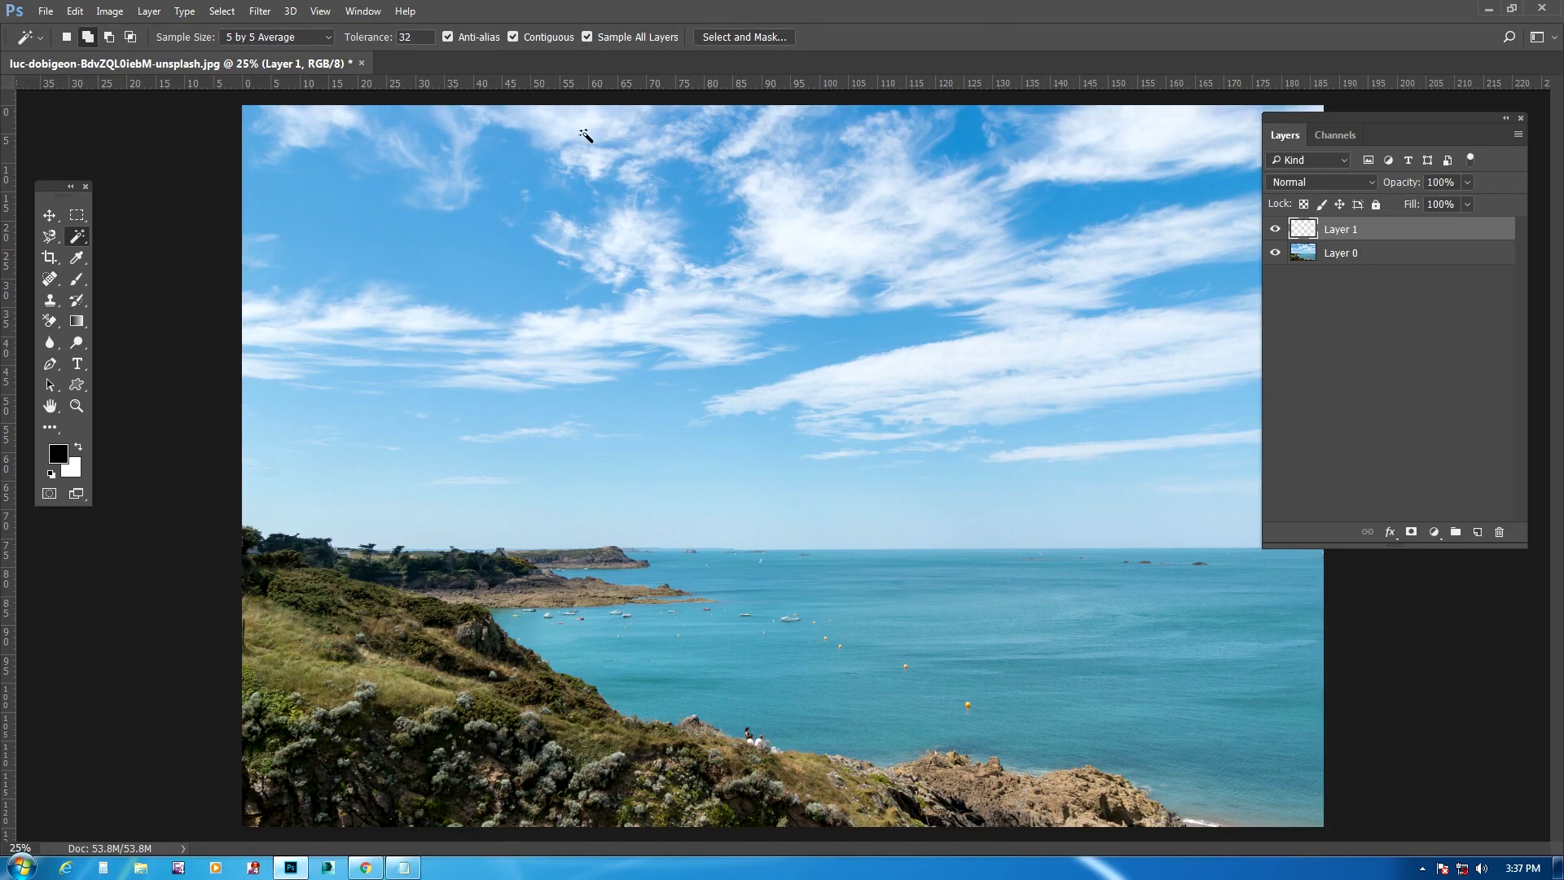
pyautogui.click(587, 36)
pyautogui.click(484, 262)
pyautogui.click(482, 269)
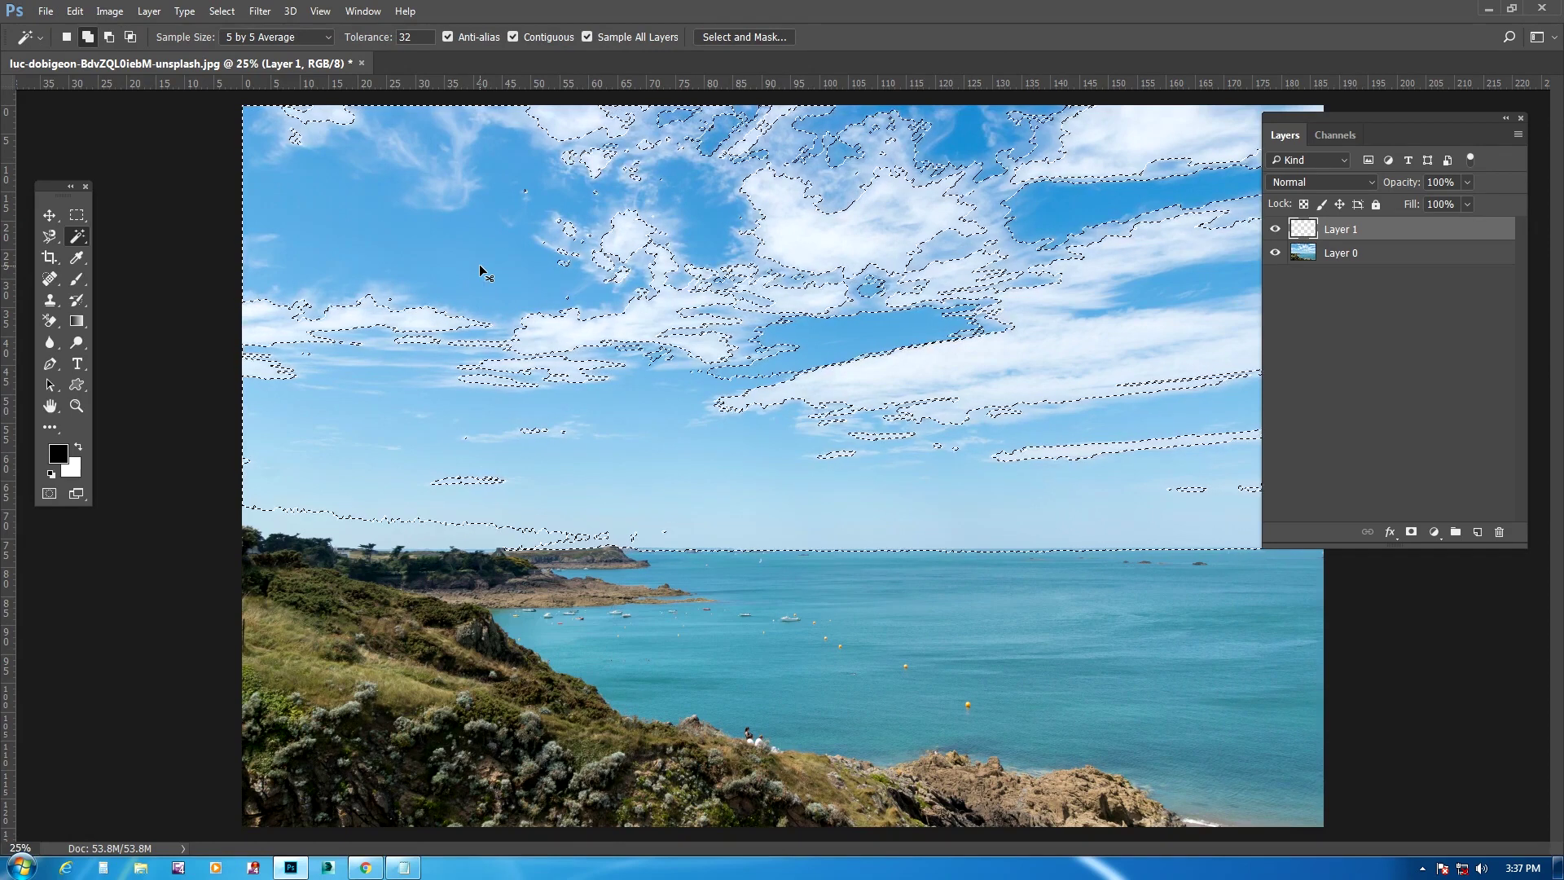
pyautogui.hotkey('ctrl', 'd')
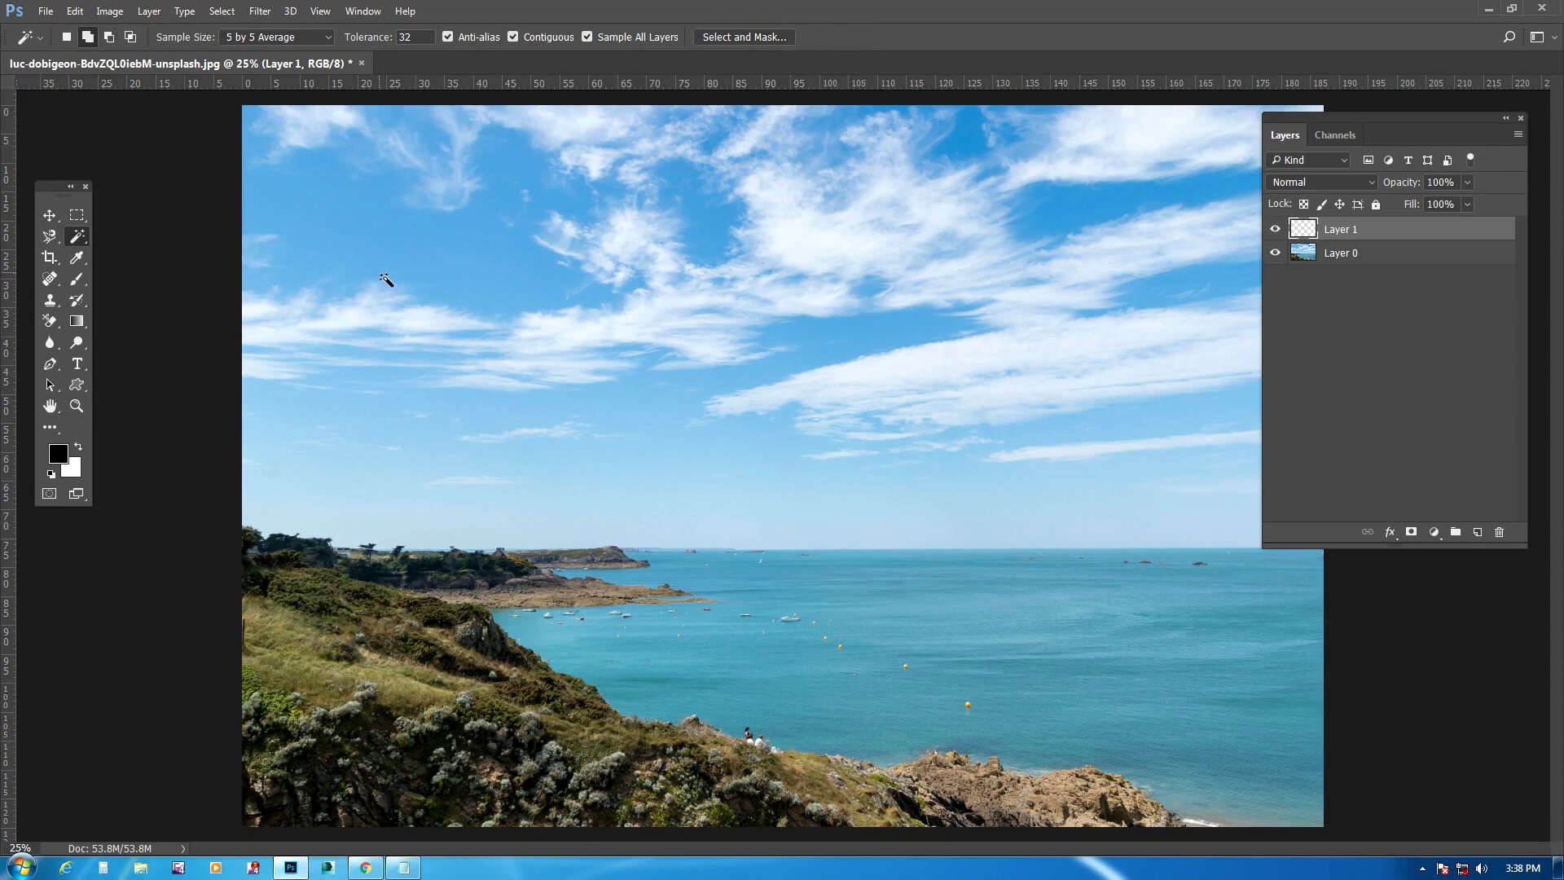
# Switch to the Quick Selection tool and set its brush size to 300
pyautogui.rightClick(81, 238)
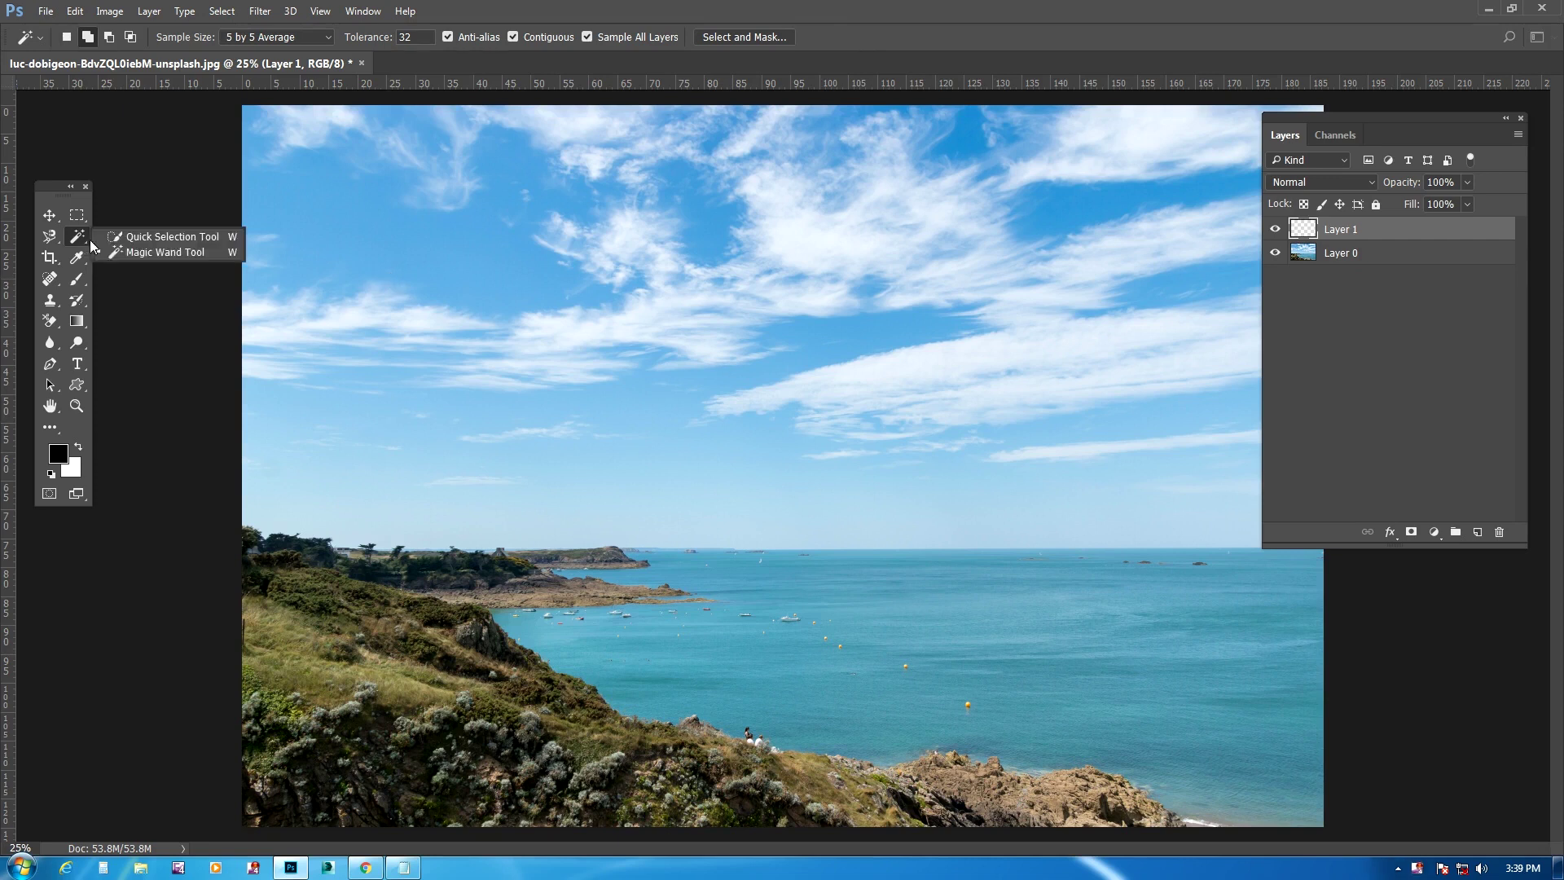
pyautogui.click(153, 237)
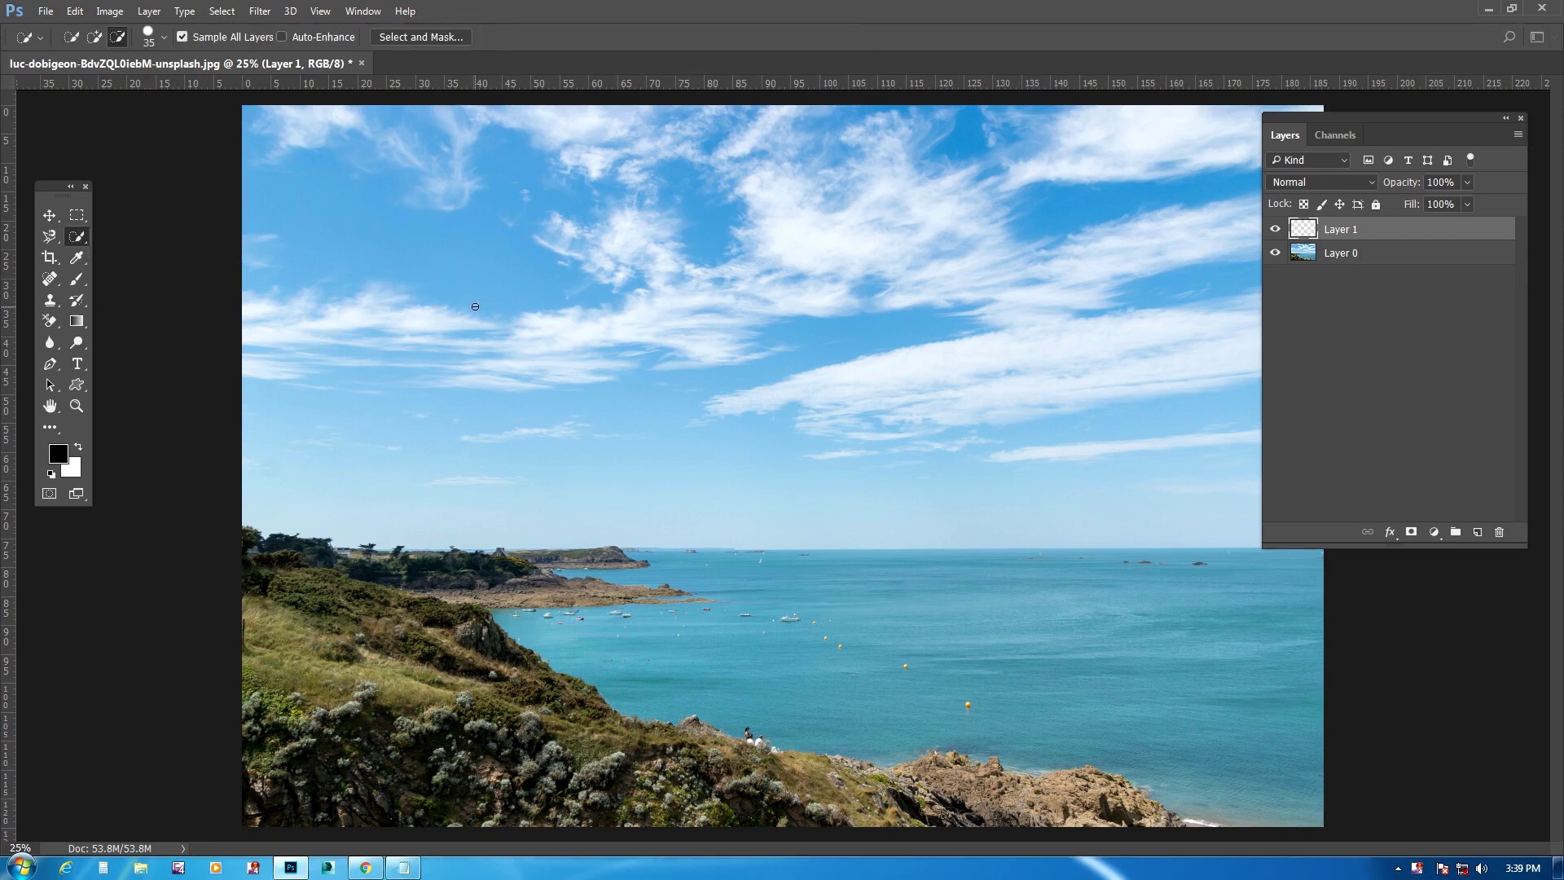
pyautogui.press(']')
pyautogui.press(']')
pyautogui.press(']')
pyautogui.press(']')
pyautogui.press(']')
pyautogui.press(']')
pyautogui.press(']')
pyautogui.press(']')
pyautogui.press(']')
pyautogui.press(']')
pyautogui.press(']')
pyautogui.press(']')
pyautogui.press(']')
pyautogui.press(']')
pyautogui.press(']')
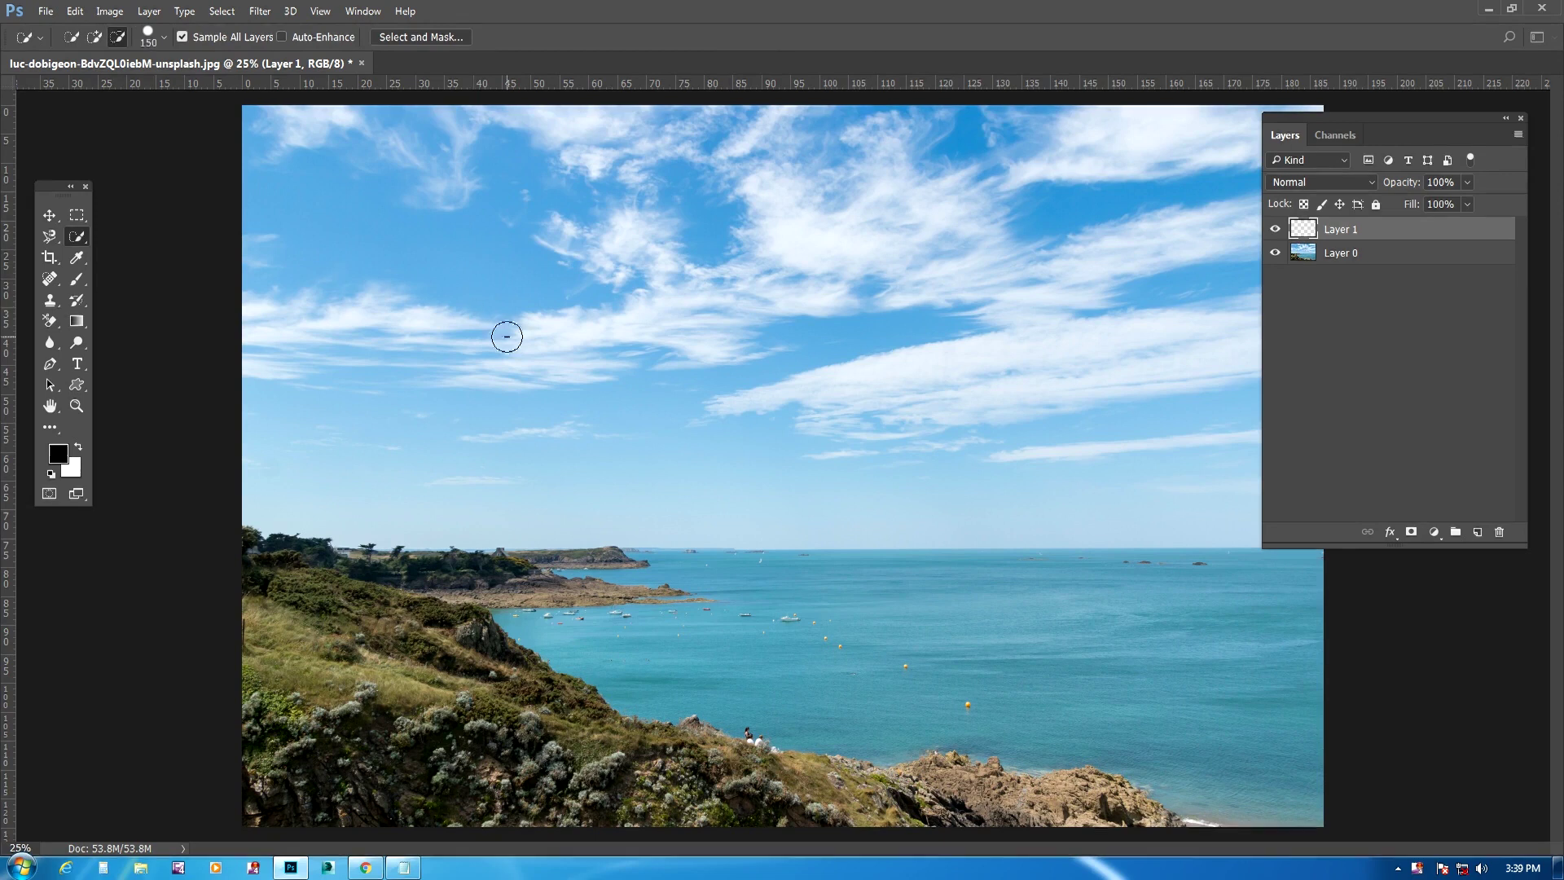
pyautogui.press('[')
pyautogui.press('[')
pyautogui.press('[')
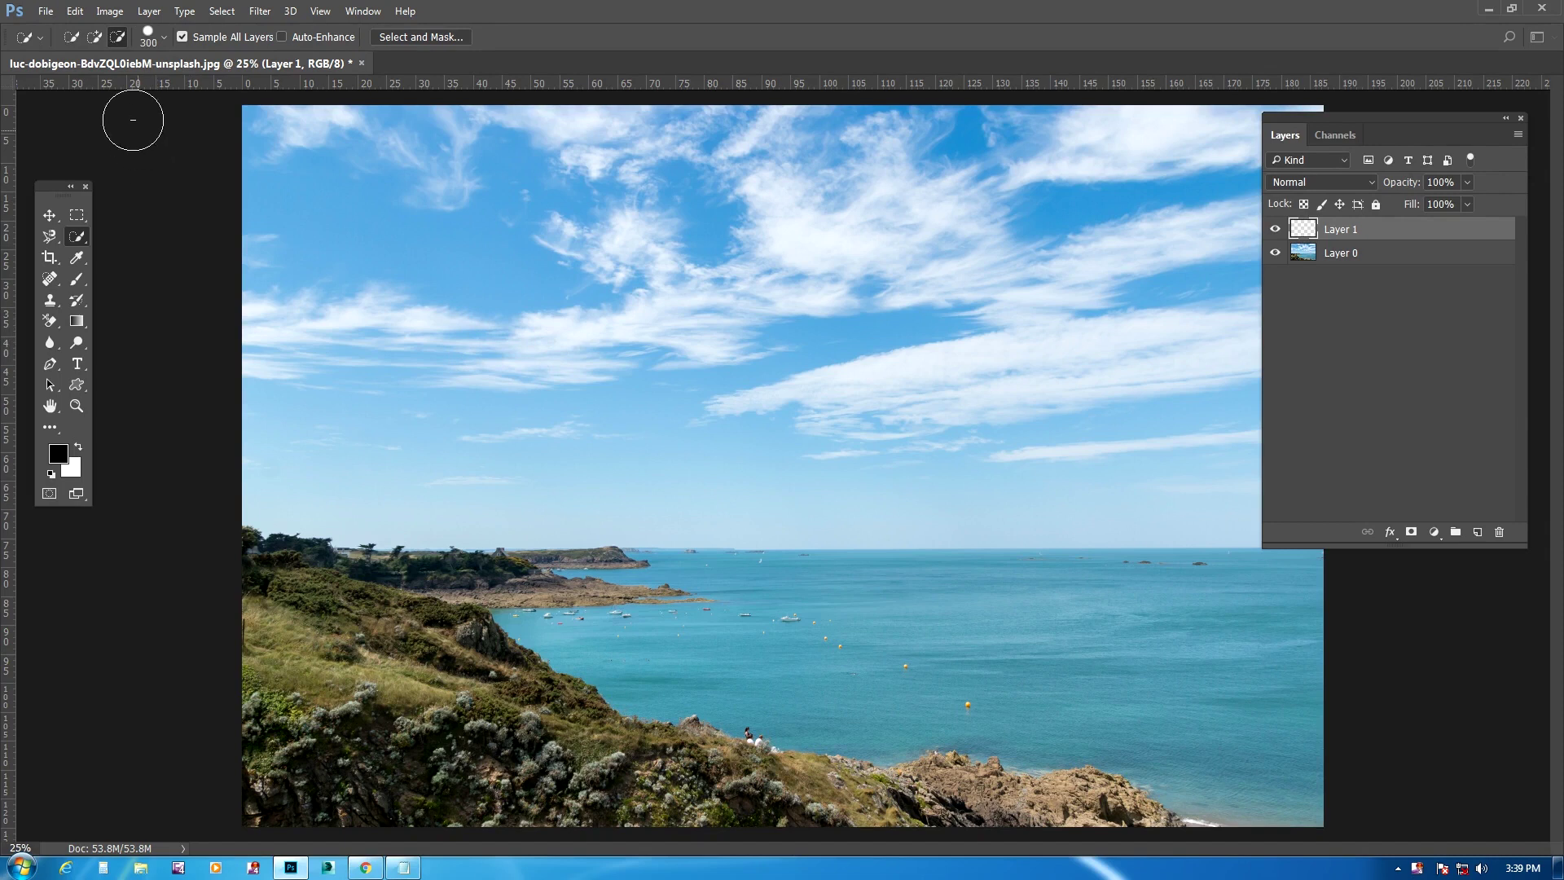
# Start a new selection and brush across the blue and cloudy upper sky to select the whole sky down to the horizon
pyautogui.click(71, 37)
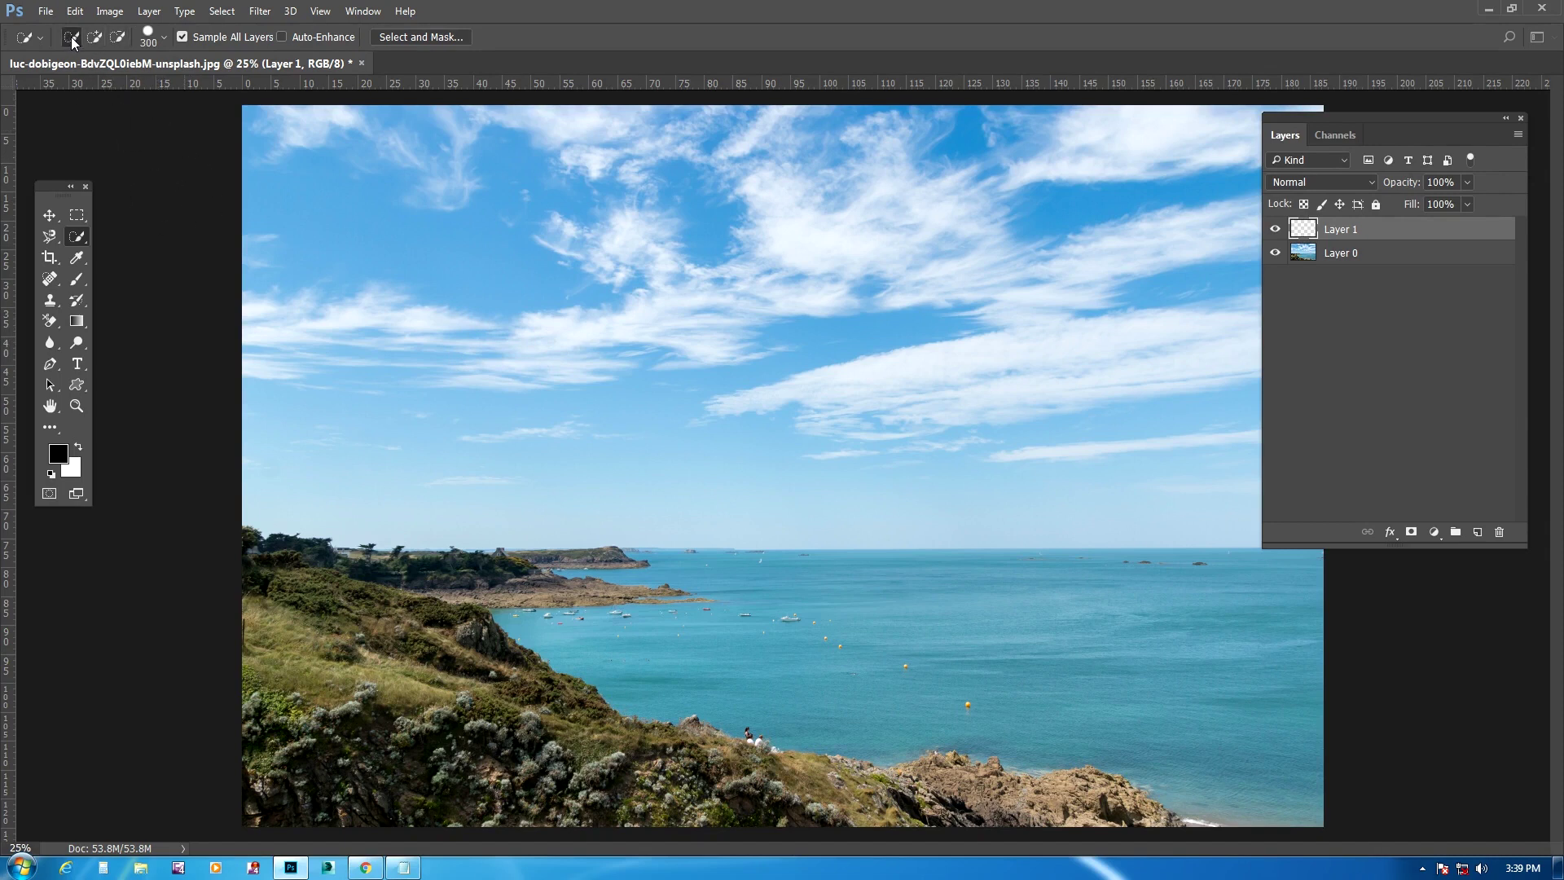
pyautogui.press('ctrl')
pyautogui.moveTo(488, 255)
pyautogui.mouseDown()
pyautogui.moveTo(574, 284)
pyautogui.moveTo(867, 211)
pyautogui.moveTo(1151, 207)
pyautogui.moveTo(1171, 210)
pyautogui.moveTo(1192, 306)
pyautogui.moveTo(1184, 346)
pyautogui.moveTo(1137, 363)
pyautogui.moveTo(821, 364)
pyautogui.moveTo(539, 343)
pyautogui.moveTo(513, 297)
pyautogui.moveTo(568, 234)
pyautogui.moveTo(688, 236)
pyautogui.mouseUp()
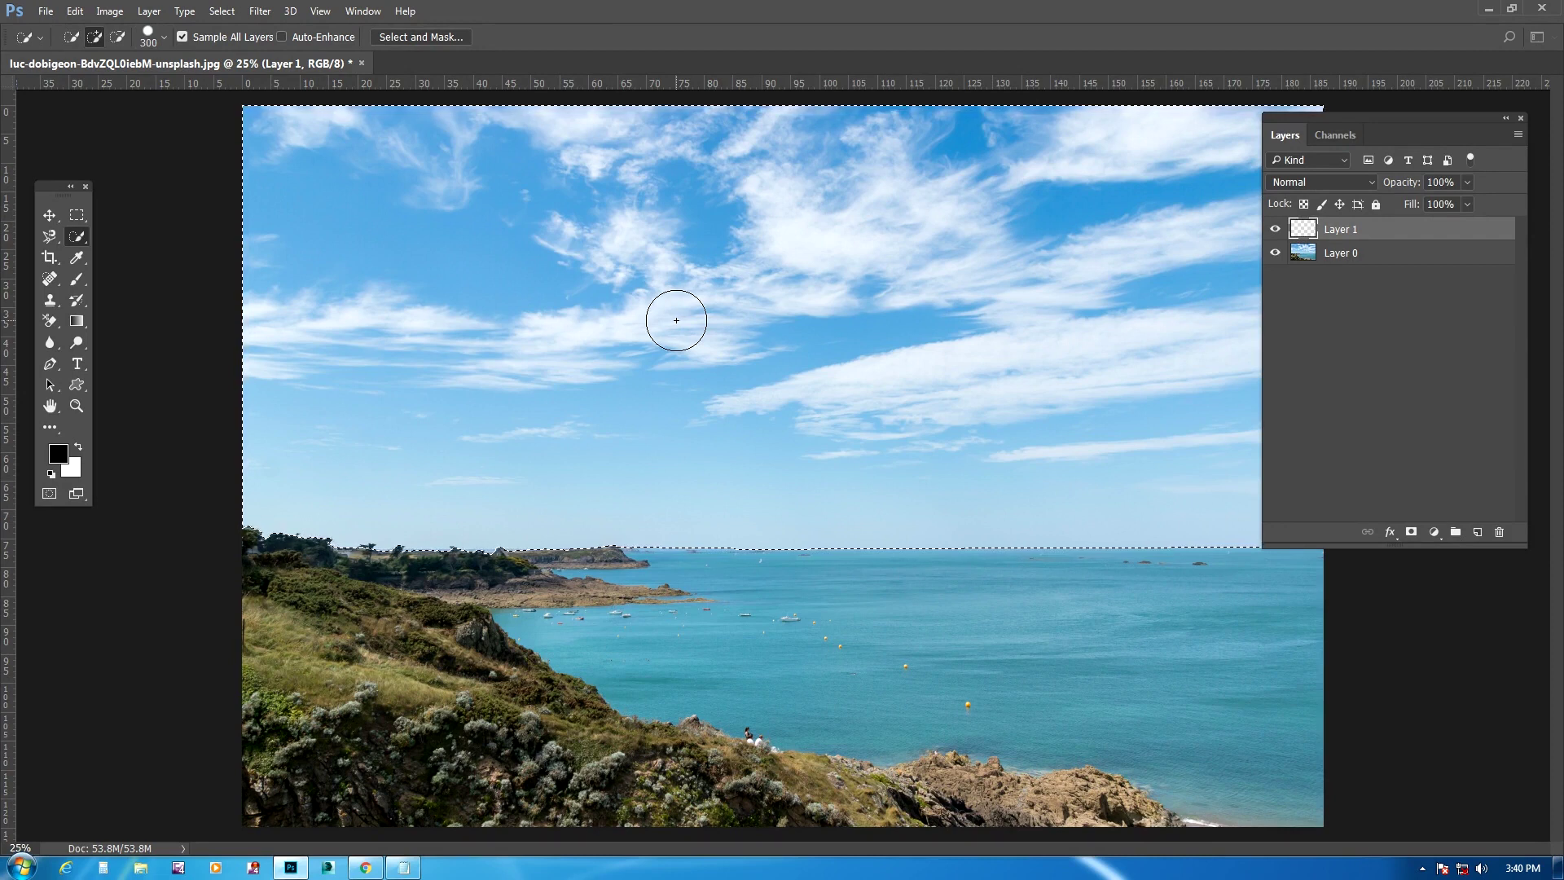
# Vary the Quick Selection brush size repeatedly between small and large, down to 60 and finally up to 1300
pyautogui.press(']')
pyautogui.press(']')
pyautogui.press(']')
pyautogui.press(']')
pyautogui.press(']')
pyautogui.press(']')
pyautogui.press(']')
pyautogui.press(']')
pyautogui.press(']')
pyautogui.press(']')
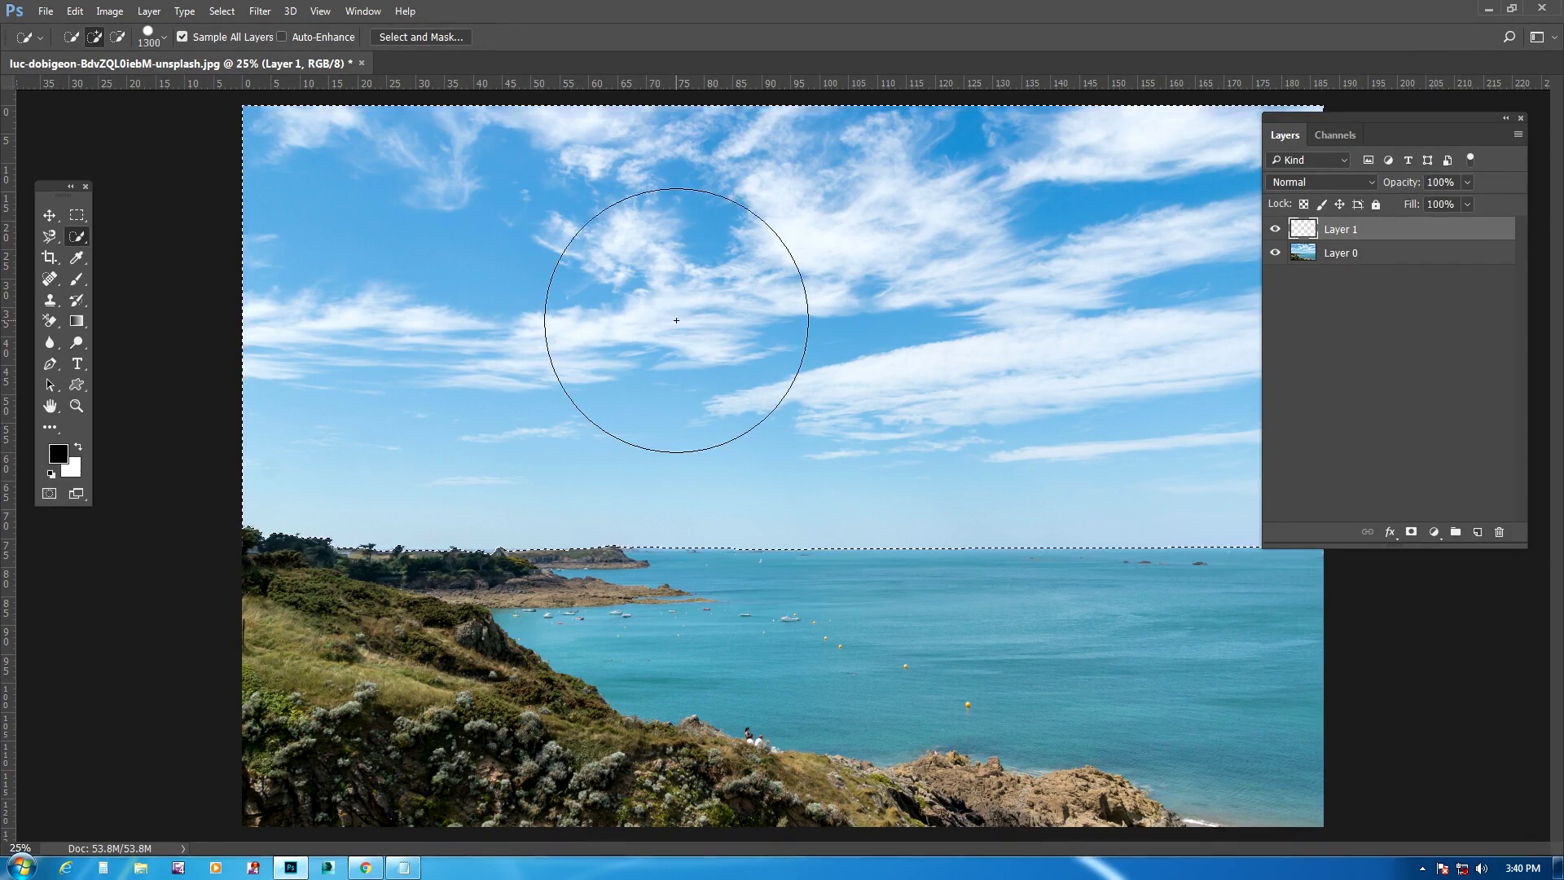
pyautogui.press('[')
pyautogui.press('[')
pyautogui.press('[')
pyautogui.press('[')
pyautogui.press('[')
pyautogui.press('[')
pyautogui.press('[')
pyautogui.press('[')
pyautogui.press('[')
pyautogui.press('[')
pyautogui.press('[')
pyautogui.press('[')
pyautogui.press('[')
pyautogui.press('[')
pyautogui.press(']')
pyautogui.press(']')
pyautogui.press(']')
pyautogui.press(']')
pyautogui.press(']')
pyautogui.press(']')
pyautogui.press(']')
pyautogui.press(']')
pyautogui.press(']')
pyautogui.press(']')
pyautogui.press(']')
pyautogui.press(']')
pyautogui.press('[')
pyautogui.press('[')
pyautogui.press('[')
pyautogui.press('[')
pyautogui.press('[')
pyautogui.press('[')
pyautogui.press('[')
pyautogui.press('[')
pyautogui.press('[')
pyautogui.press('[')
pyautogui.press('[')
pyautogui.press('[')
pyautogui.press('[')
pyautogui.press('[')
pyautogui.press('[')
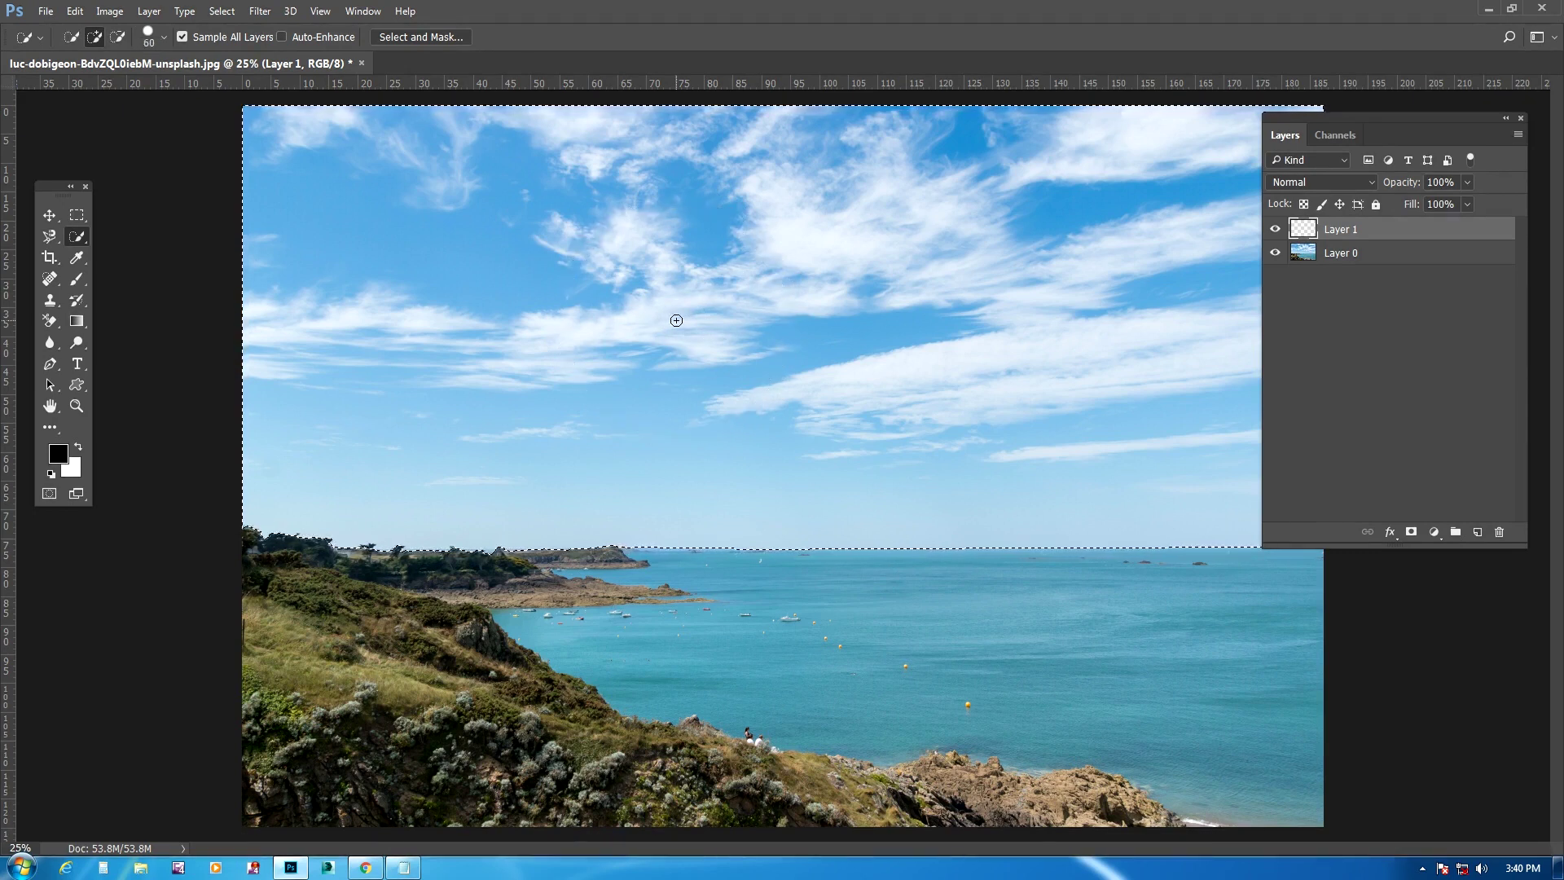
pyautogui.press(']')
pyautogui.press(']')
pyautogui.press(']')
pyautogui.press(']')
pyautogui.press(']')
pyautogui.press(']')
pyautogui.press(']')
pyautogui.press(']')
pyautogui.press(']')
pyautogui.press(']')
pyautogui.press(']')
pyautogui.press(']')
pyautogui.press(']')
pyautogui.press(']')
pyautogui.press(']')
pyautogui.press(']')
pyautogui.press(']')
pyautogui.press(']')
pyautogui.press(']')
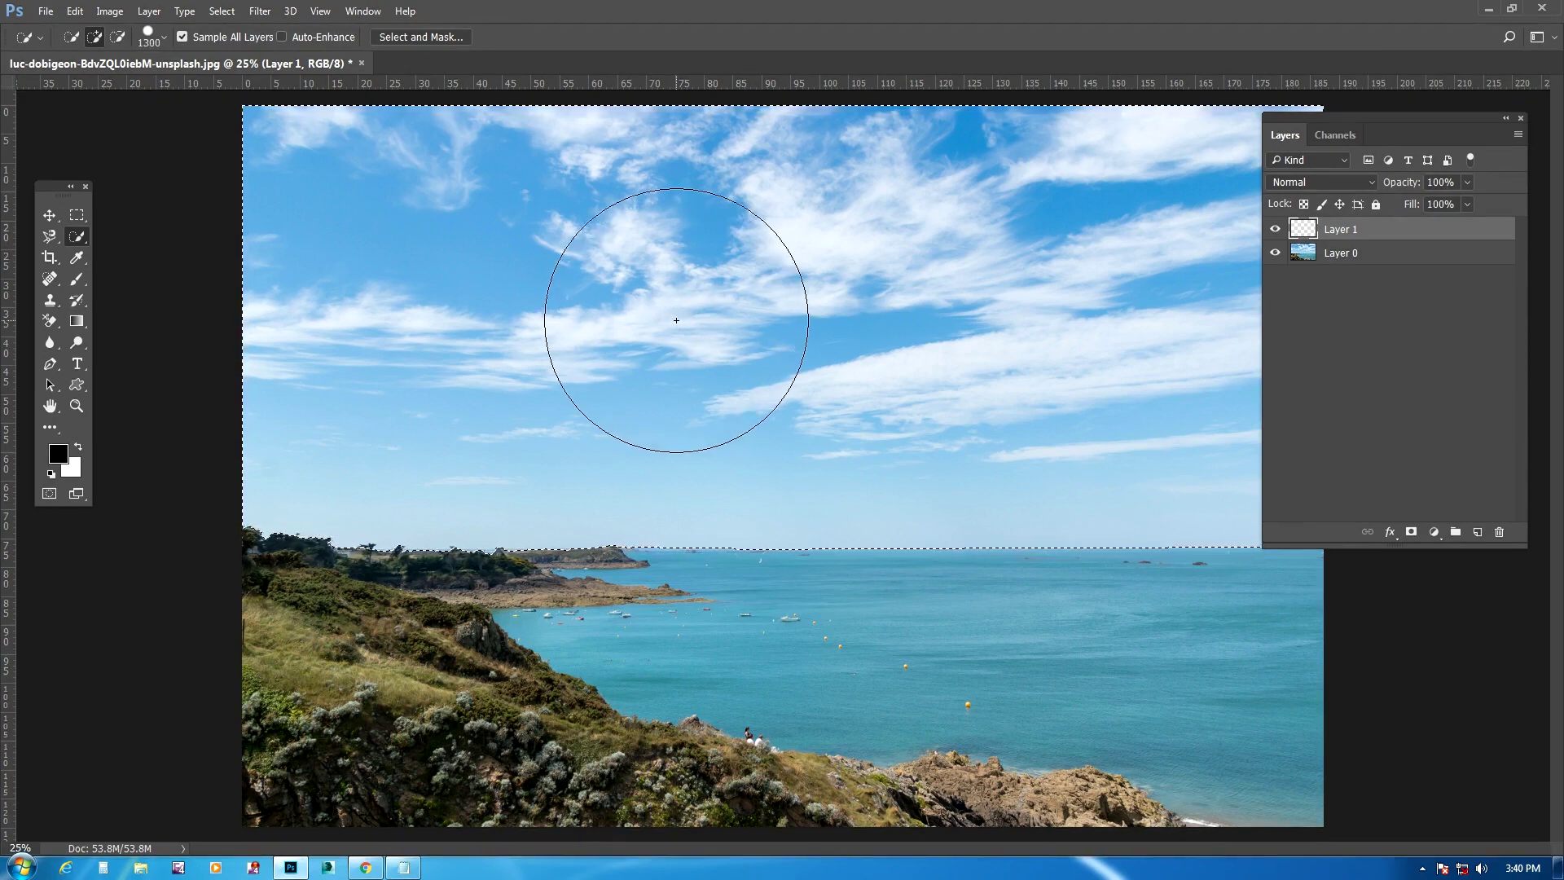
# Enlarge the Quick Selection brush to 1600, clear the sky selection, and vary the brush size down and up again, ending at 200
pyautogui.press(']')
pyautogui.press(']')
pyautogui.press(']')
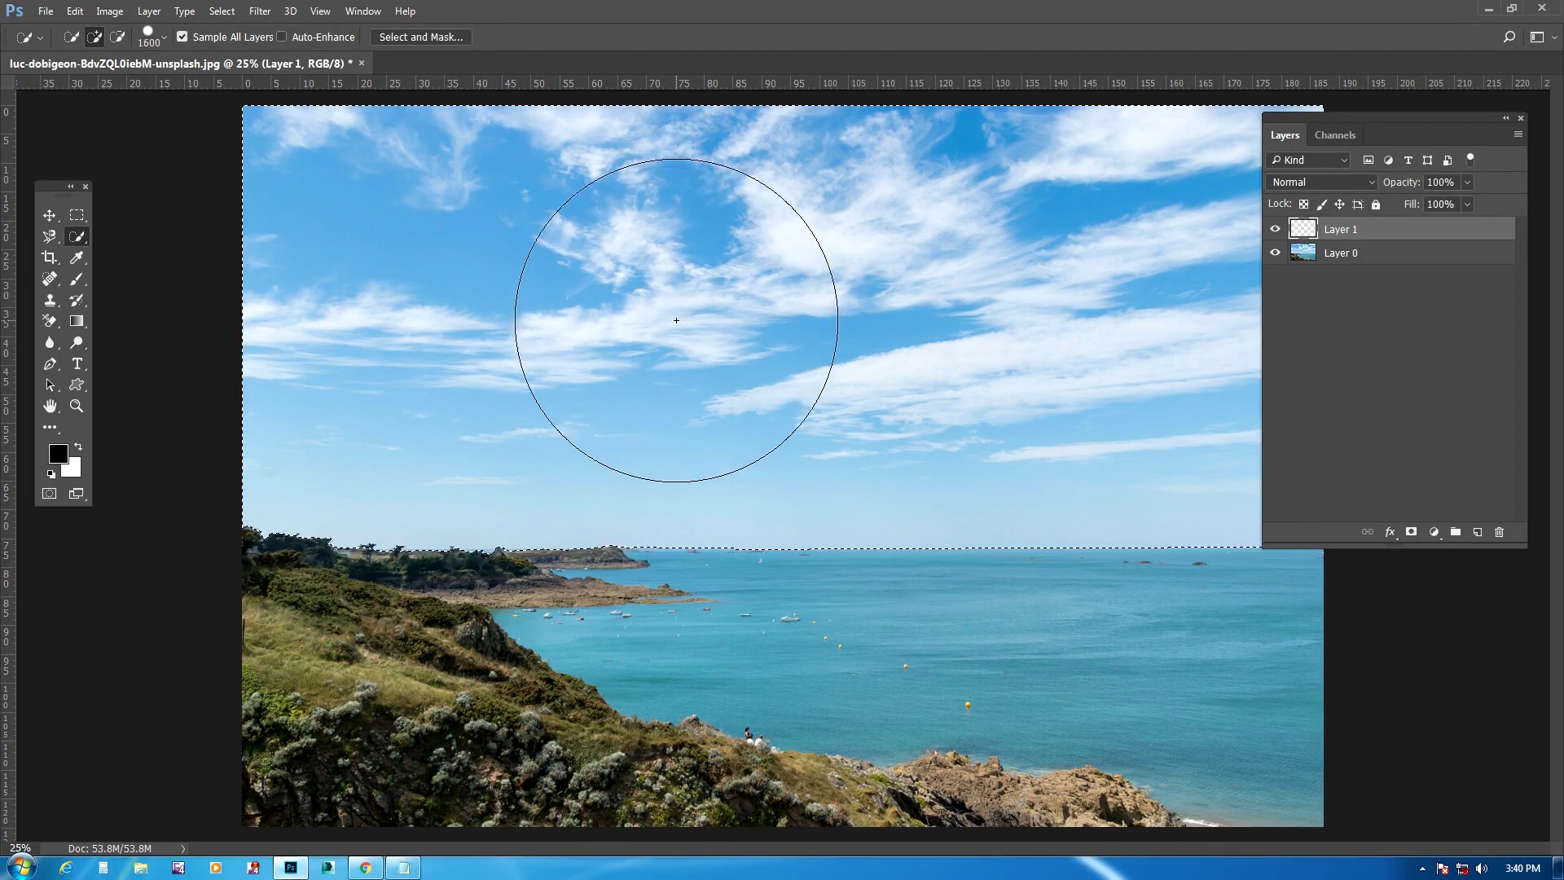
pyautogui.hotkey('ctrl', 'd')
pyautogui.press('[')
pyautogui.press('[')
pyautogui.press('[')
pyautogui.press('[')
pyautogui.press('[')
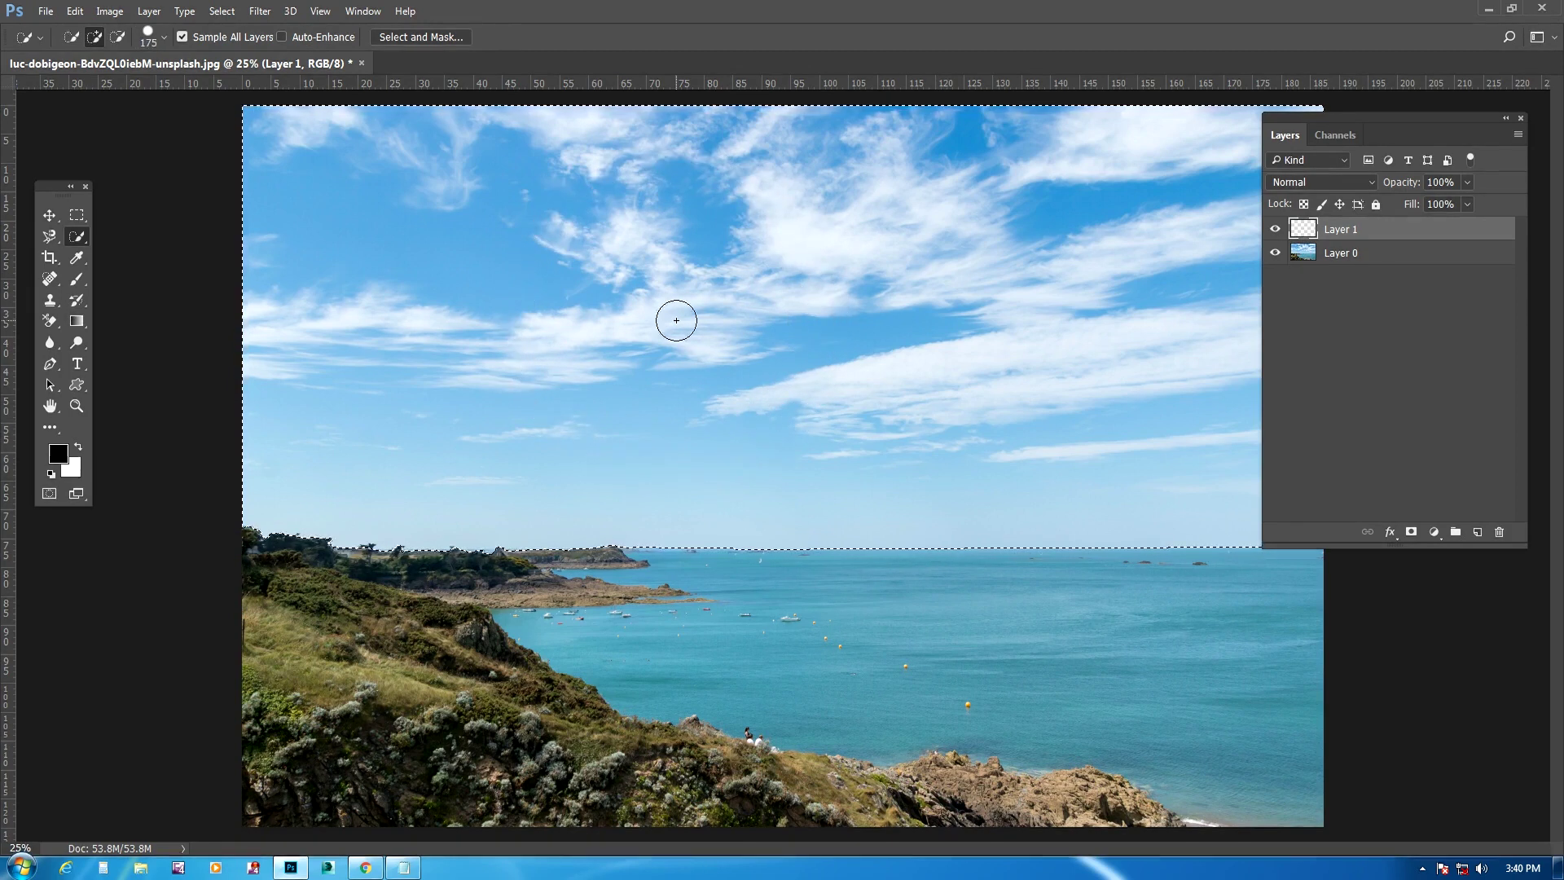
pyautogui.press('[')
pyautogui.press('[')
pyautogui.press('[')
pyautogui.press('[')
pyautogui.press('[')
pyautogui.press('[')
pyautogui.press('[')
pyautogui.press('[')
pyautogui.press('[')
pyautogui.press('[')
pyautogui.press('[')
pyautogui.press(']')
pyautogui.press(']')
pyautogui.press(']')
pyautogui.press(']')
pyautogui.press(']')
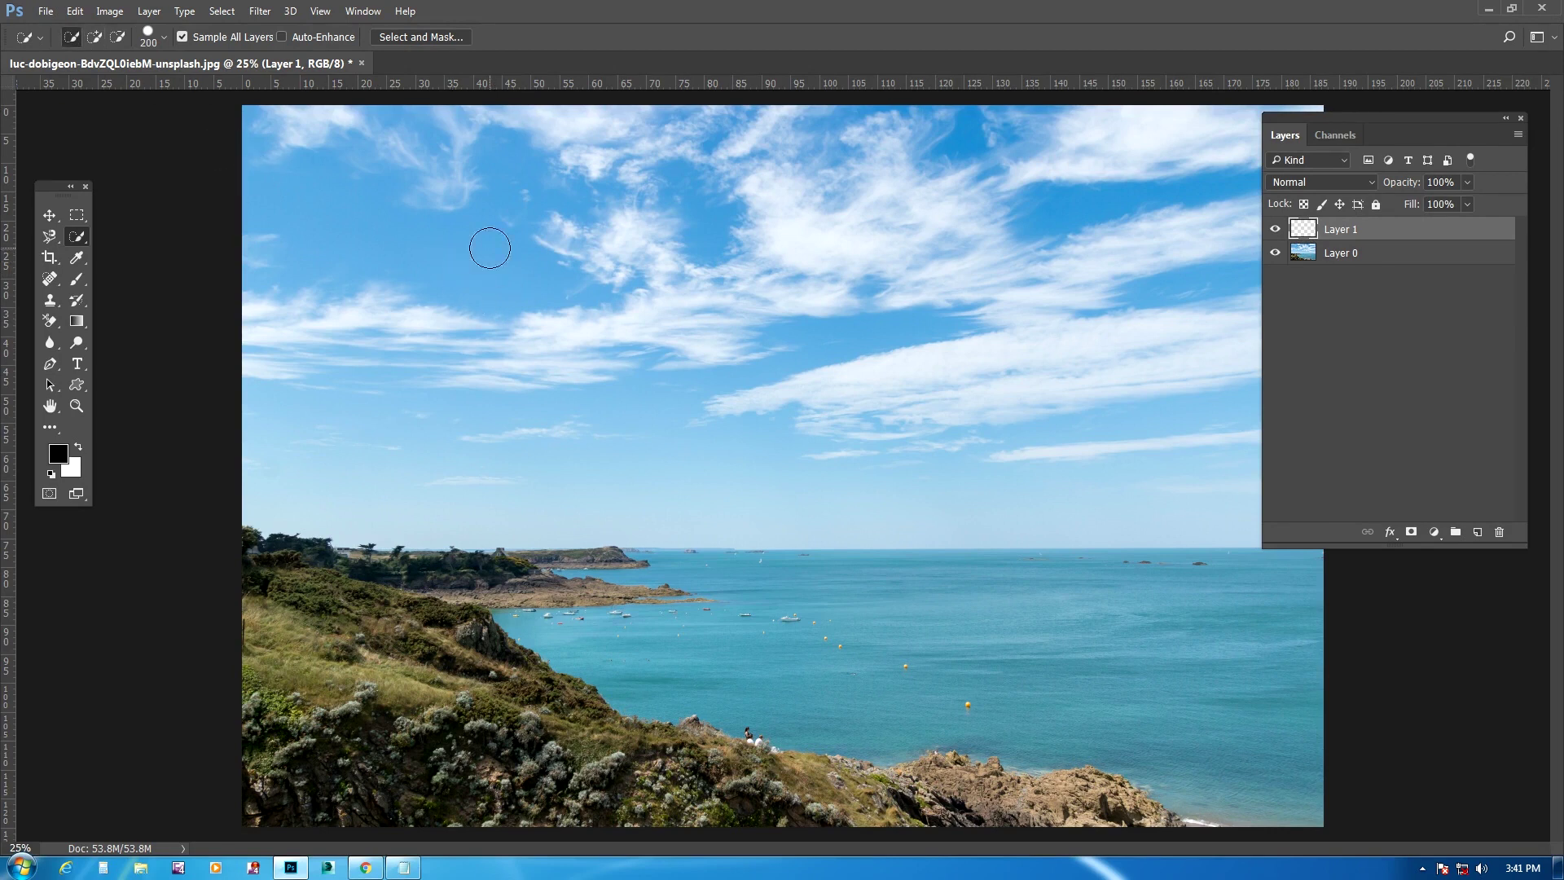
# Start a new selection in the sky's upper-left area, add the clouds beside it, and subtract part of the added area
pyautogui.click(597, 307)
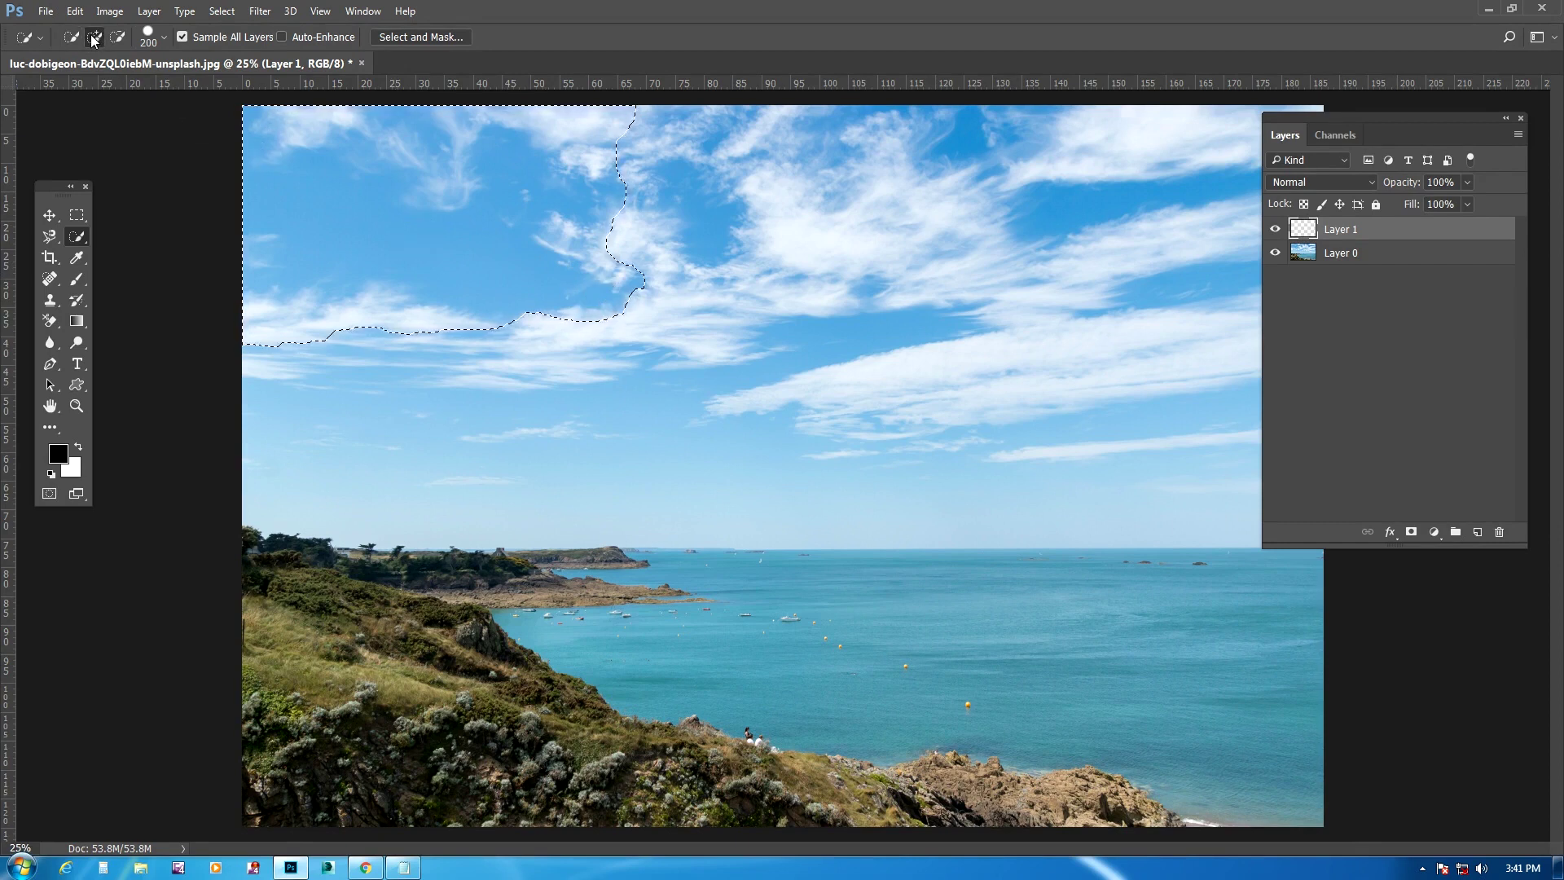
pyautogui.moveTo(576, 163)
pyautogui.mouseDown()
pyautogui.moveTo(694, 196)
pyautogui.moveTo(823, 202)
pyautogui.moveTo(817, 220)
pyautogui.mouseUp()
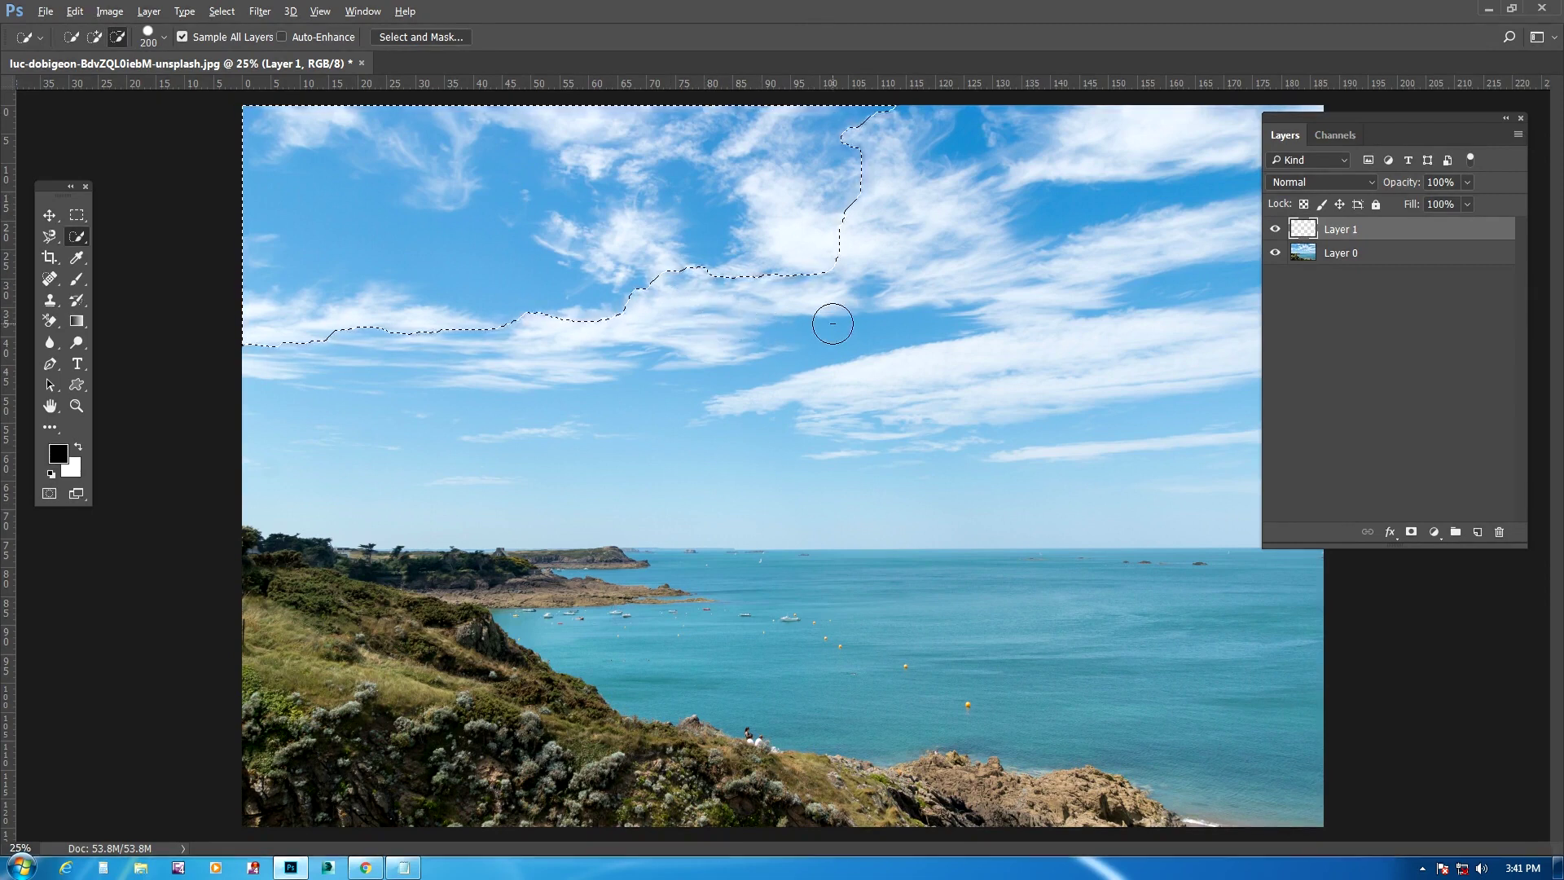
pyautogui.moveTo(868, 314)
pyautogui.mouseDown()
pyautogui.moveTo(831, 281)
pyautogui.moveTo(854, 121)
pyautogui.moveTo(798, 116)
pyautogui.moveTo(770, 257)
pyautogui.moveTo(809, 167)
pyautogui.moveTo(795, 238)
pyautogui.moveTo(732, 277)
pyautogui.moveTo(712, 220)
pyautogui.moveTo(718, 115)
pyautogui.moveTo(746, 171)
pyautogui.moveTo(745, 231)
pyautogui.moveTo(689, 285)
pyautogui.moveTo(666, 220)
pyautogui.moveTo(663, 118)
pyautogui.moveTo(690, 255)
pyautogui.moveTo(642, 281)
pyautogui.moveTo(622, 119)
pyautogui.moveTo(625, 328)
pyautogui.mouseUp()
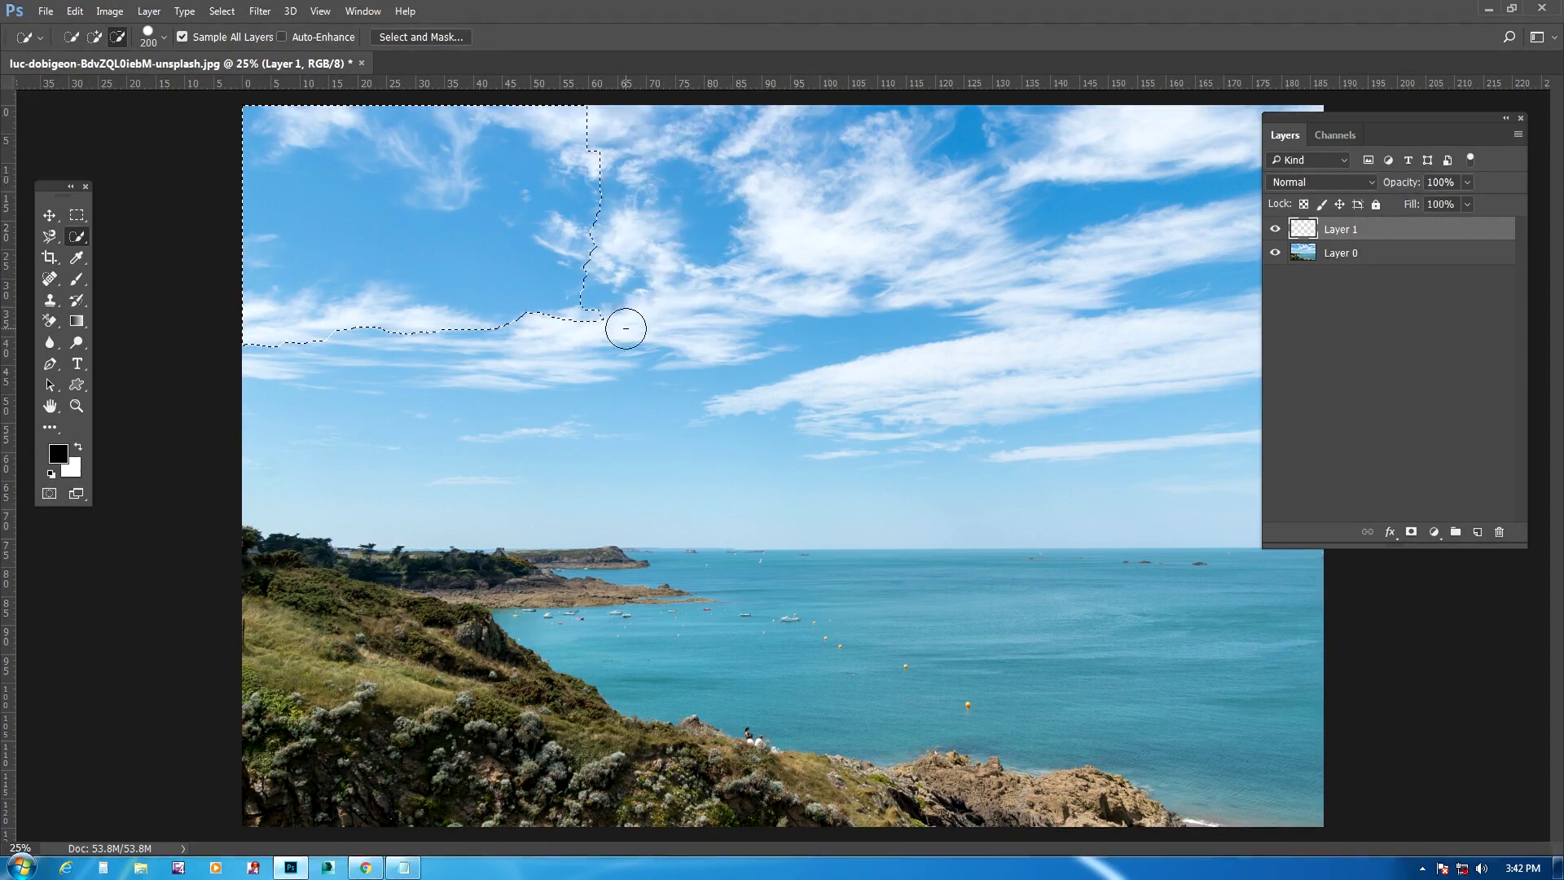
# Set the Quick Selection brush size to 93 px, and lower its hardness before restoring it to full
pyautogui.click(151, 37)
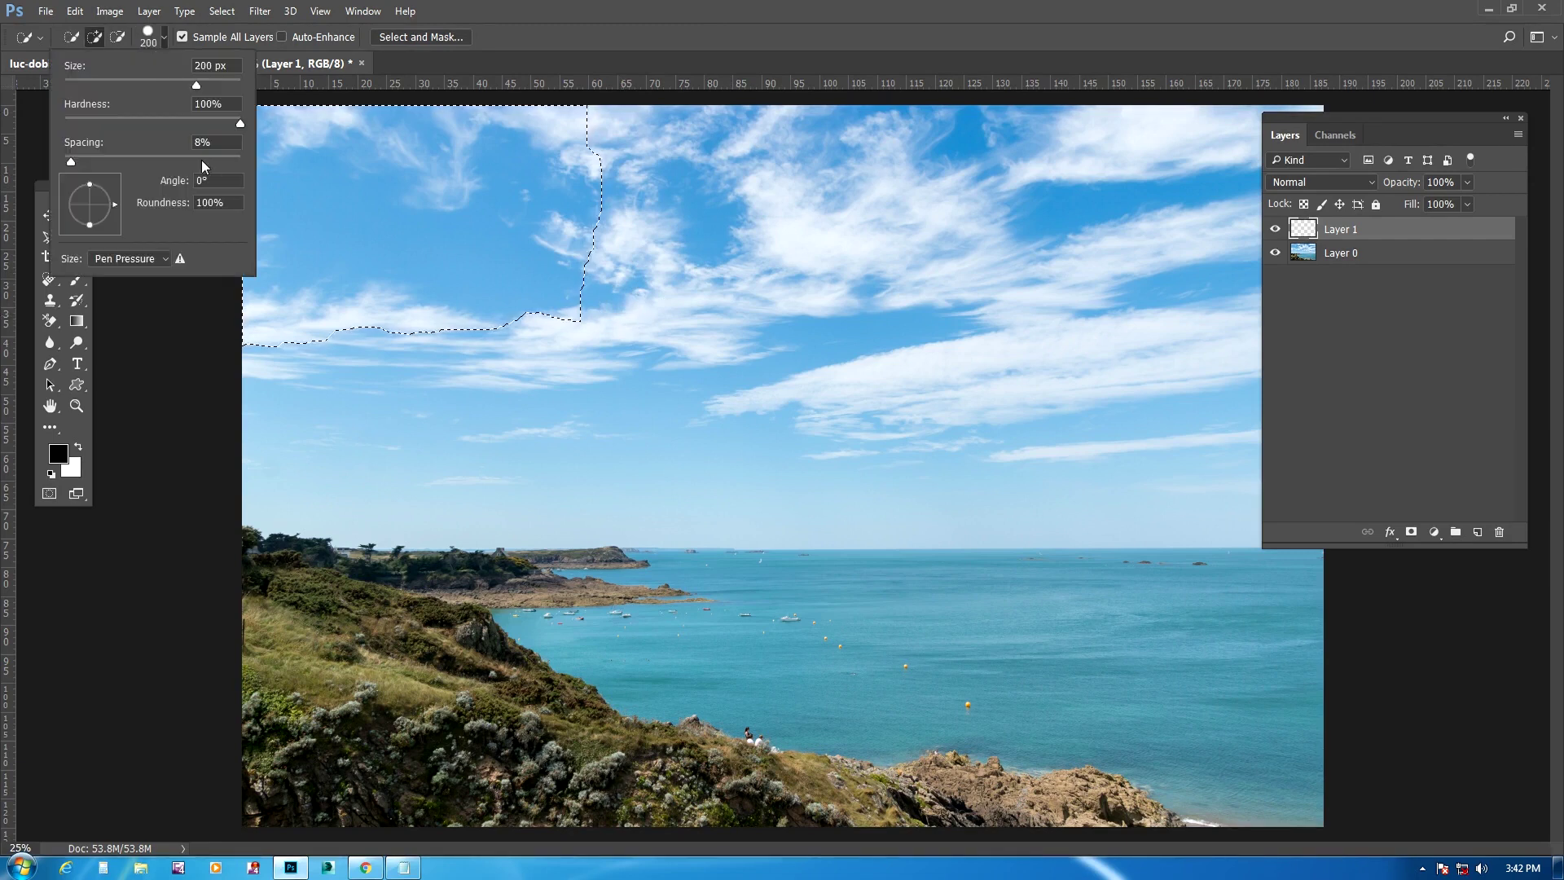
pyautogui.moveTo(196, 86)
pyautogui.mouseDown()
pyautogui.moveTo(101, 85)
pyautogui.moveTo(145, 87)
pyautogui.mouseUp()
pyautogui.moveTo(240, 123); pyautogui.dragTo(217, 126)
pyautogui.moveTo(104, 123); pyautogui.dragTo(246, 128)
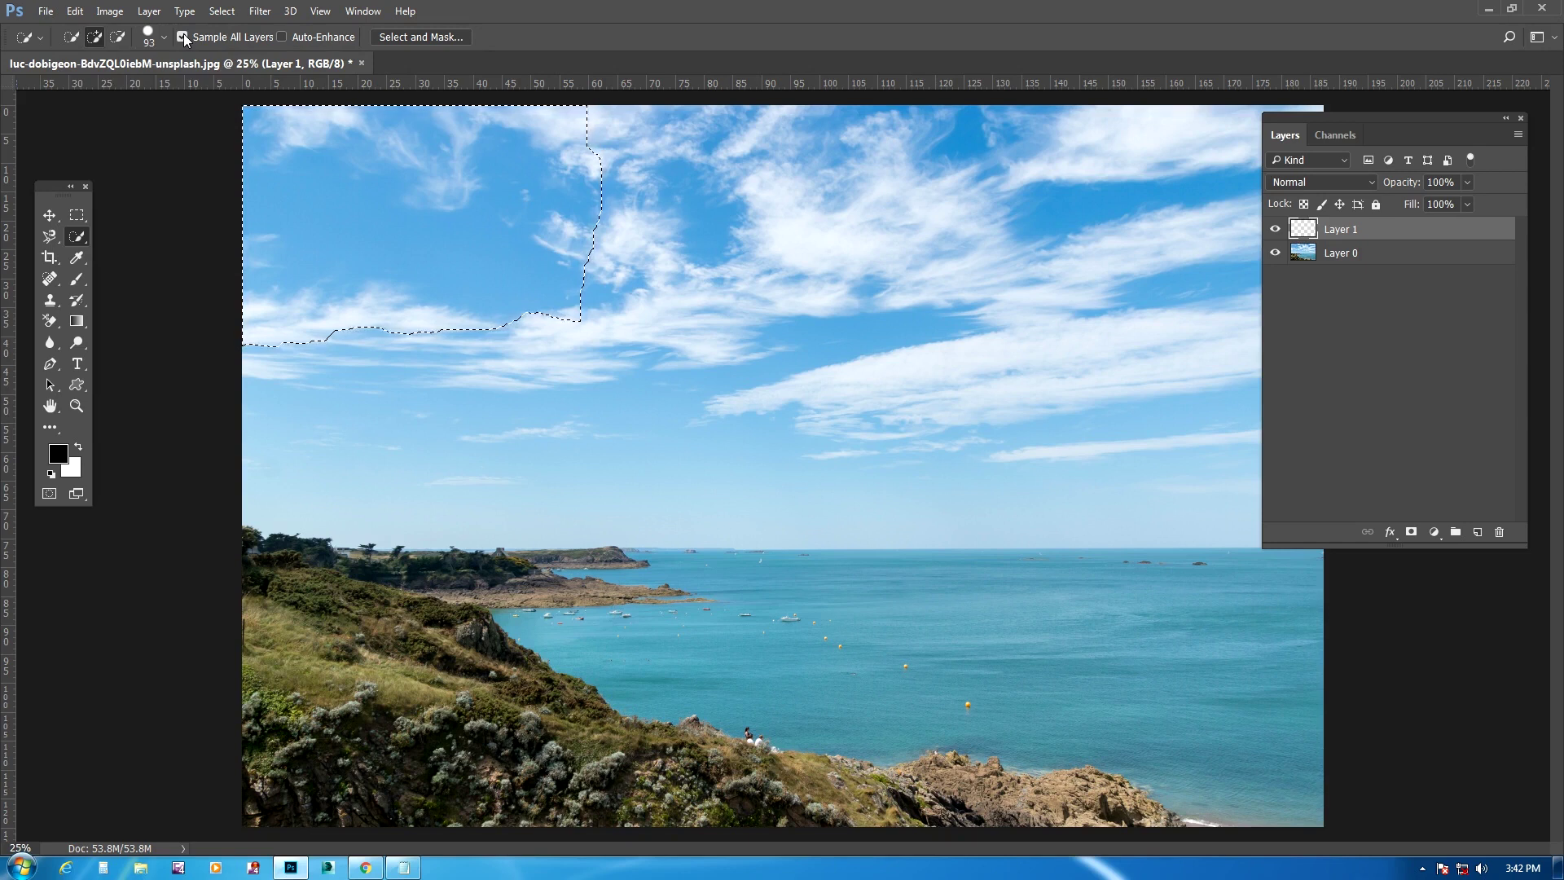
# Try brushing over the sky from the empty layer with Sample All Layers on and off, clearing the selection each time
pyautogui.hotkey('ctrl', 'd')
pyautogui.moveTo(572, 264)
pyautogui.mouseDown()
pyautogui.moveTo(778, 437)
pyautogui.moveTo(1004, 326)
pyautogui.moveTo(1088, 362)
pyautogui.moveTo(1112, 337)
pyautogui.moveTo(343, 283)
pyautogui.mouseUp()
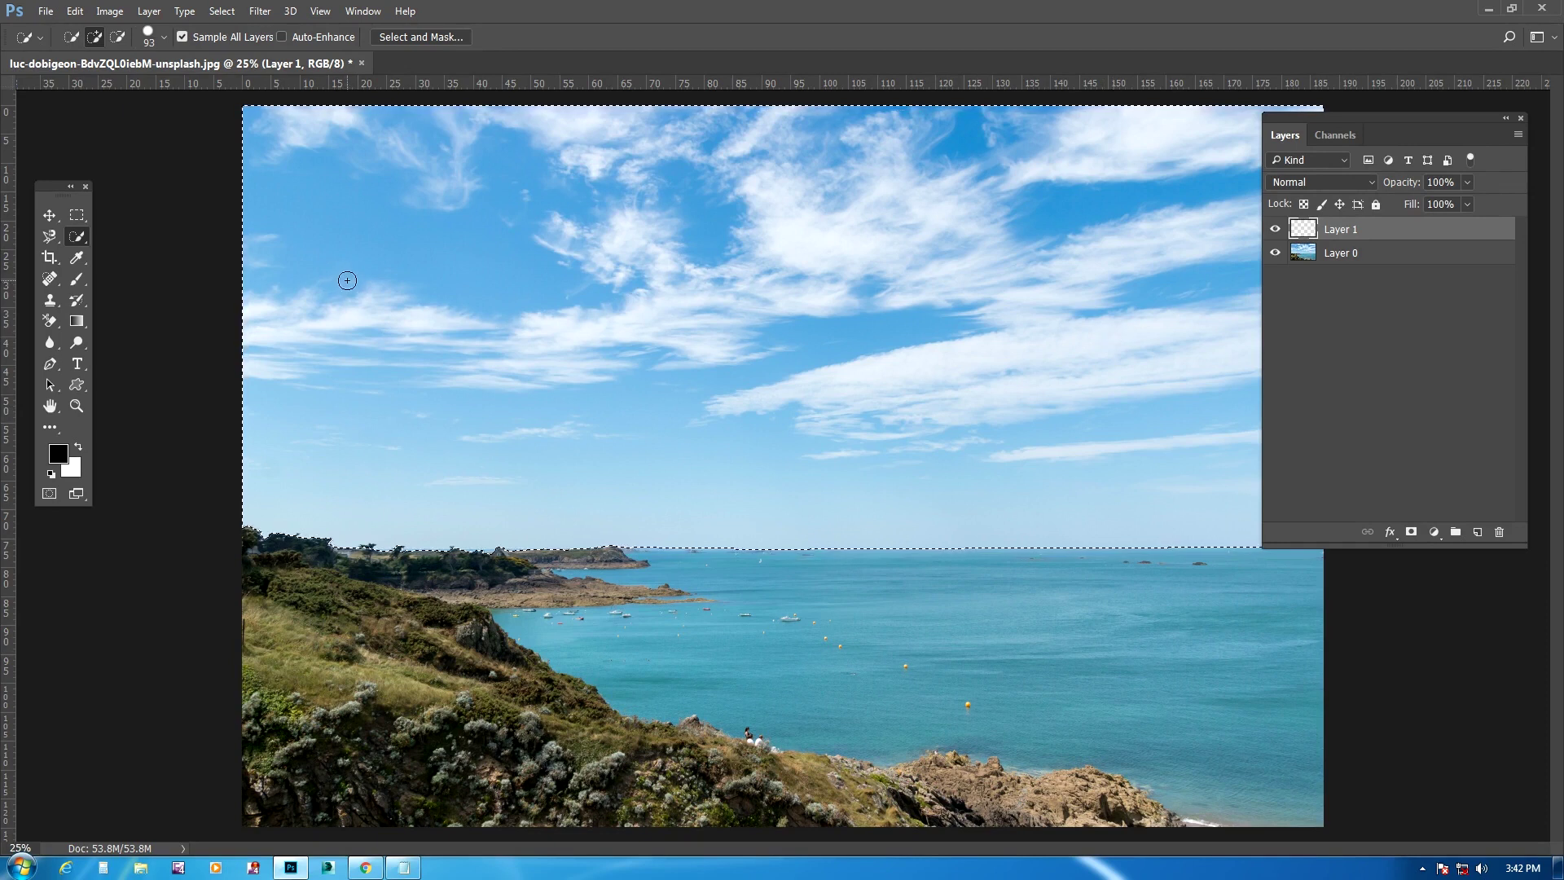
pyautogui.hotkey('ctrl', 'd')
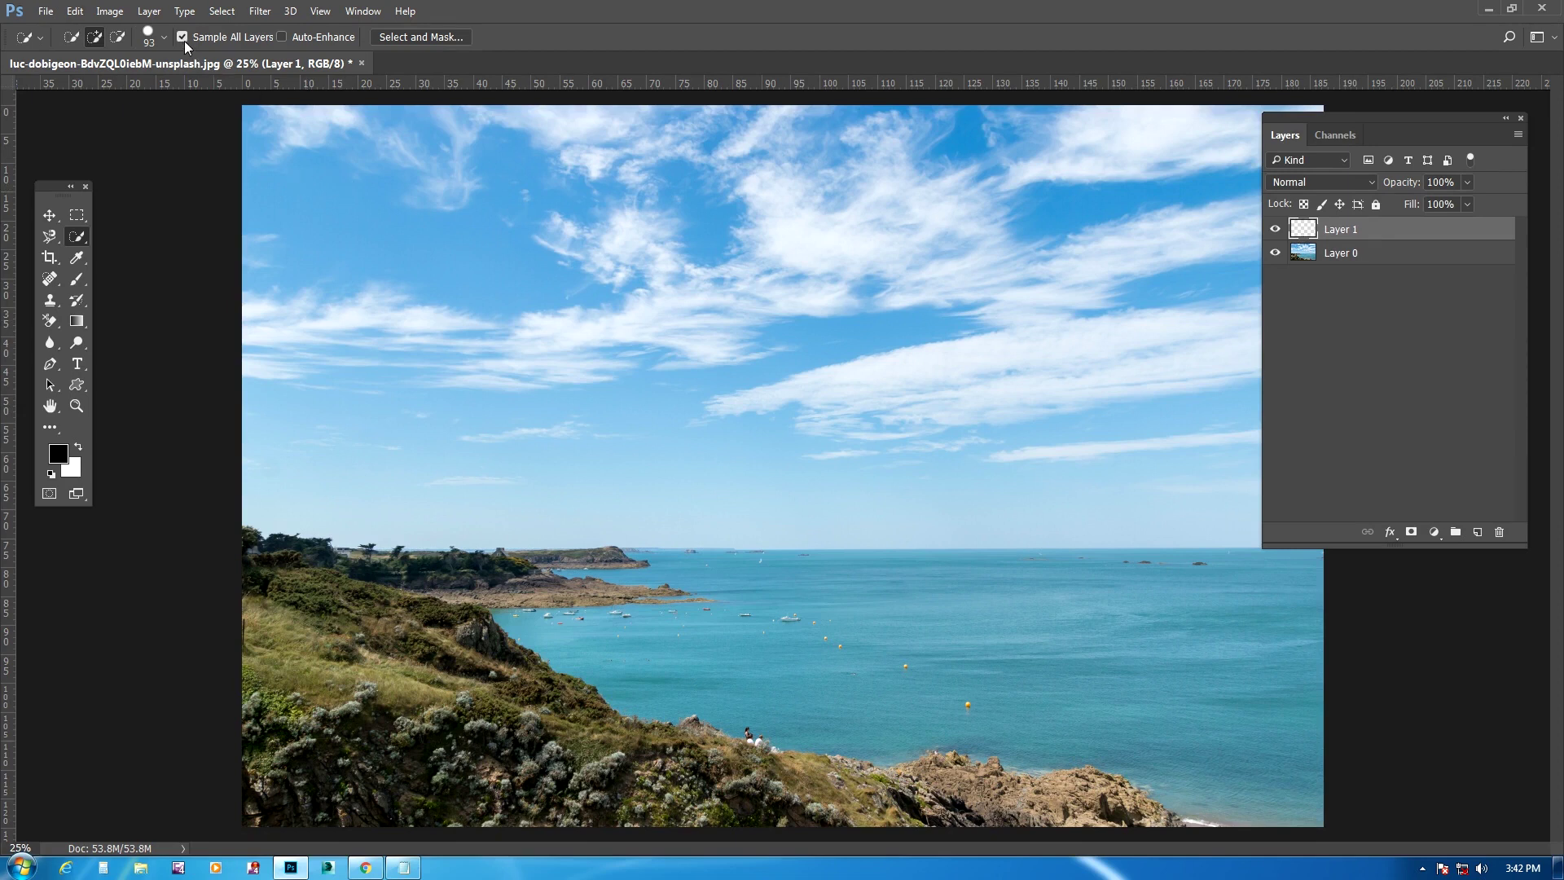
pyautogui.moveTo(470, 282)
pyautogui.mouseDown()
pyautogui.moveTo(490, 295)
pyautogui.moveTo(503, 367)
pyautogui.moveTo(384, 484)
pyautogui.mouseUp()
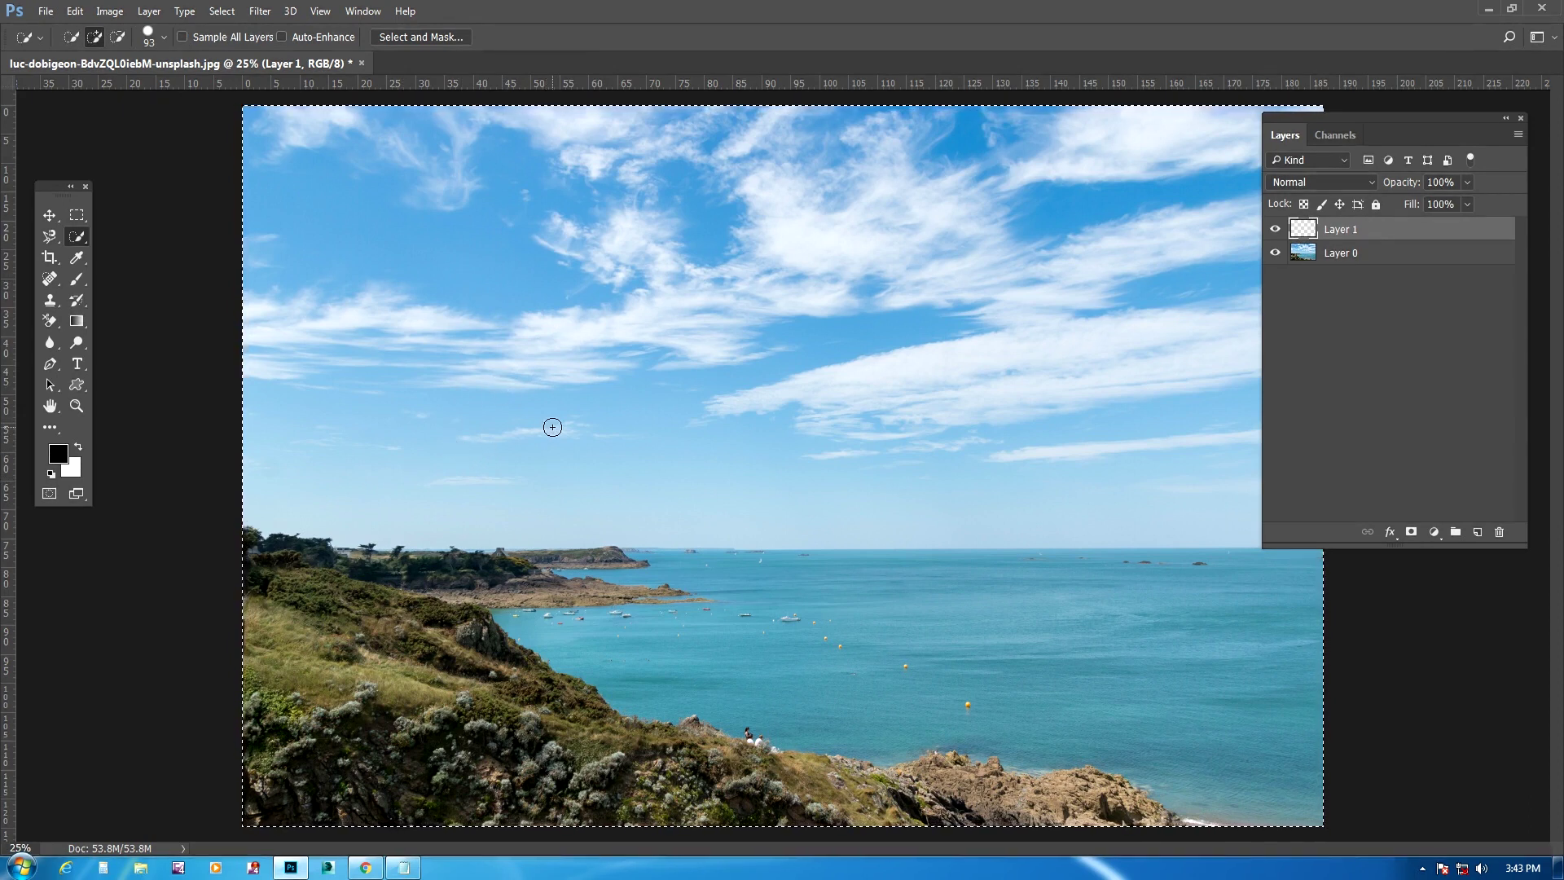
pyautogui.hotkey('ctrl', 'd')
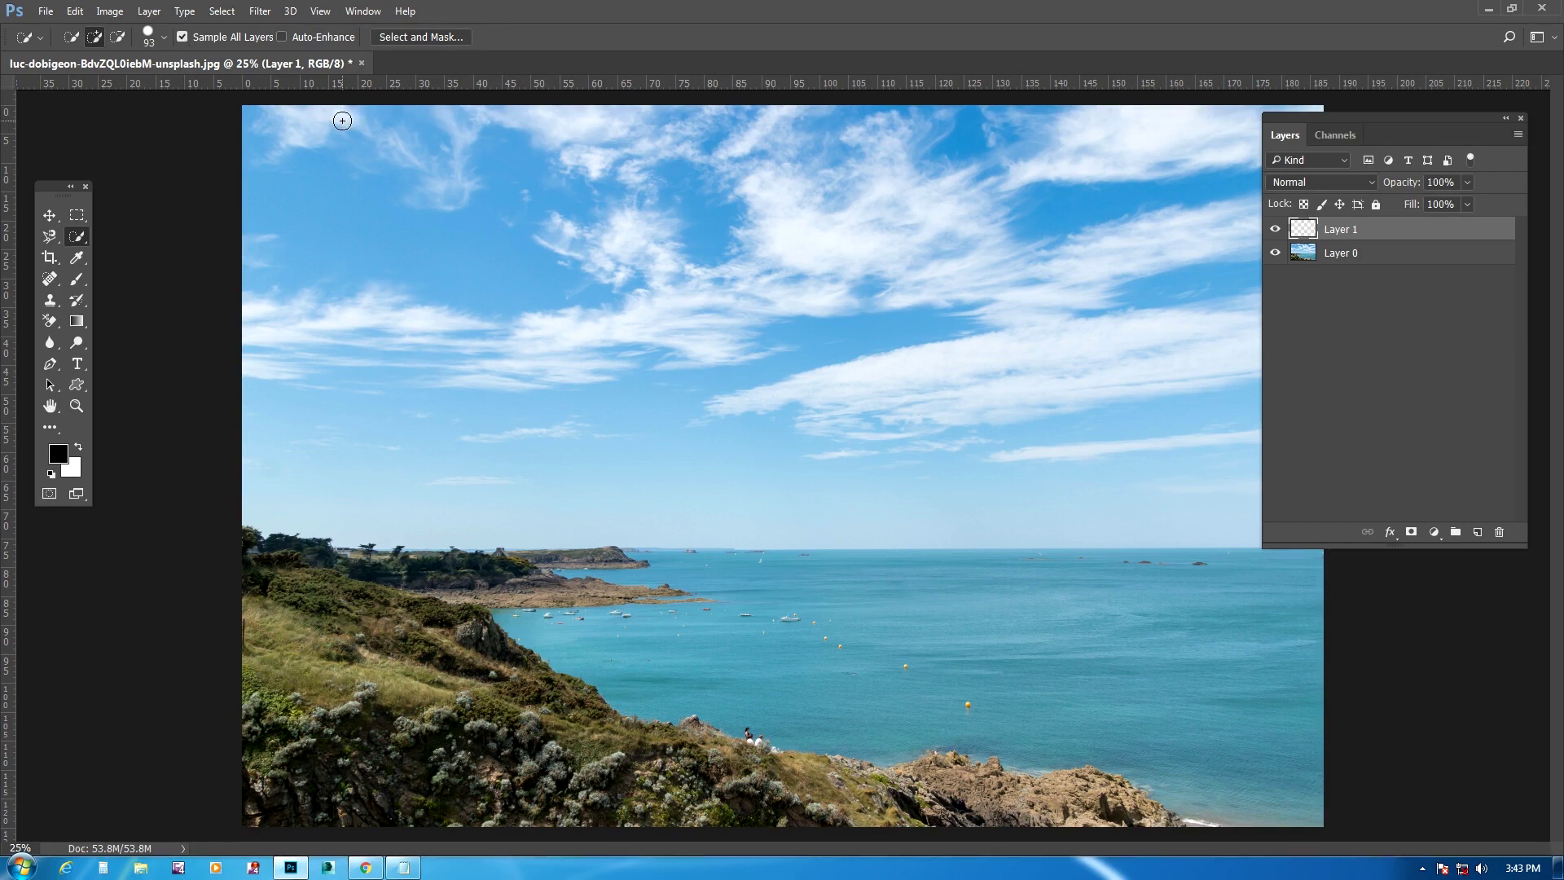
# Turn on Auto-Enhance for the Quick Selection tool
pyautogui.click(282, 37)
pyautogui.hotkey('ctrl', '+')
pyautogui.hotkey('ctrl', '+')
pyautogui.hotkey('ctrl', '-')
pyautogui.hotkey('ctrl', '-')
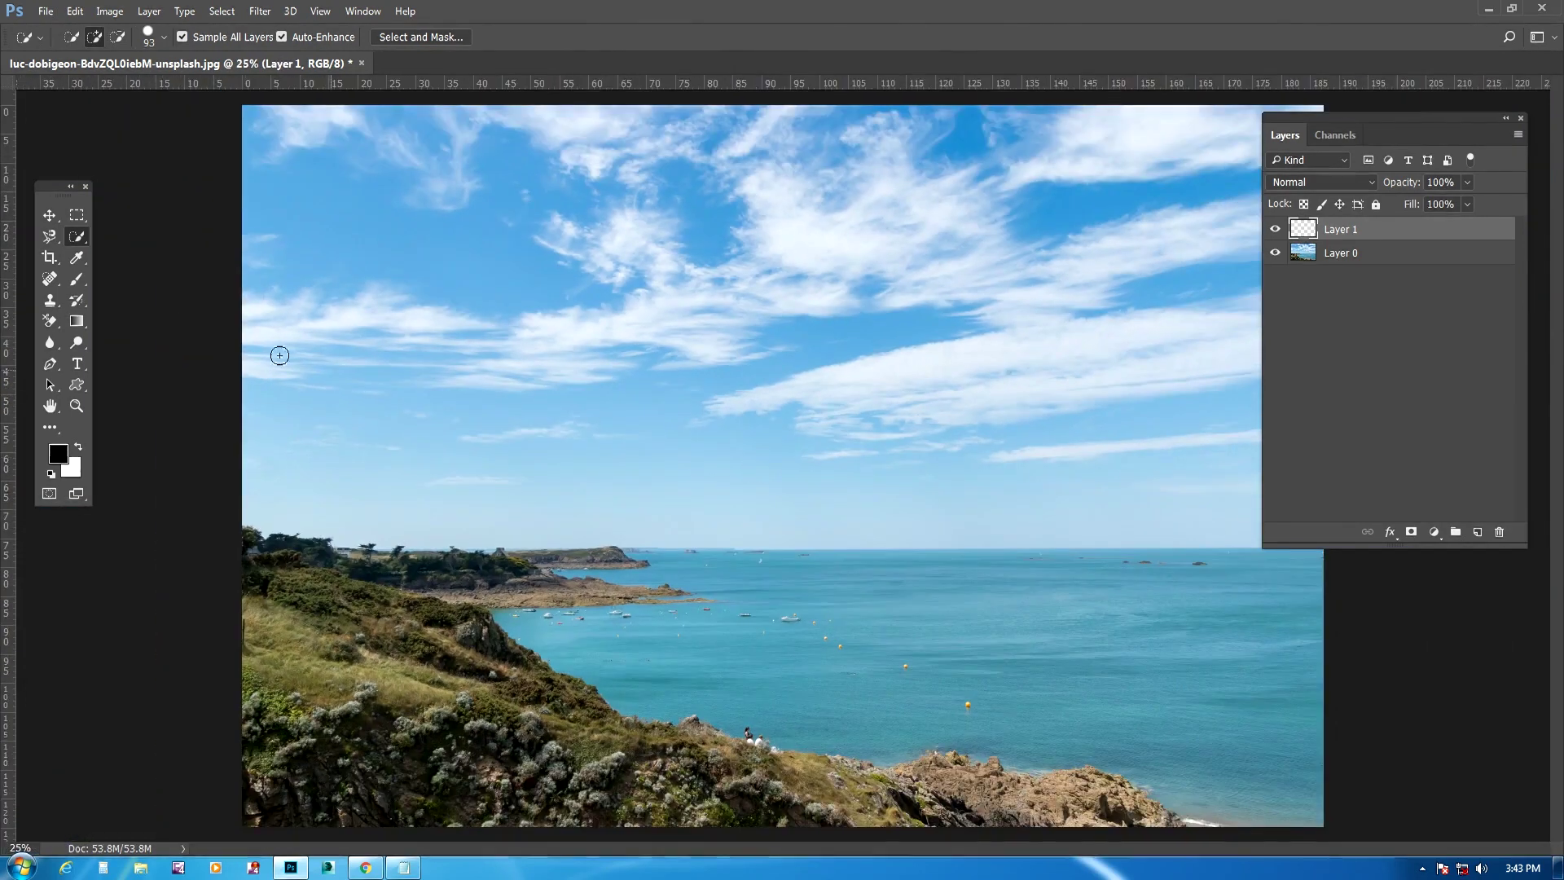
# Try brushing a selection across the pale sky just above the horizon with Auto-Enhance on, and clear it
pyautogui.hotkey('ctrl', '+')
pyautogui.hotkey('ctrl', '+')
pyautogui.hotkey('ctrl', '+')
pyautogui.hotkey('ctrl', '+')
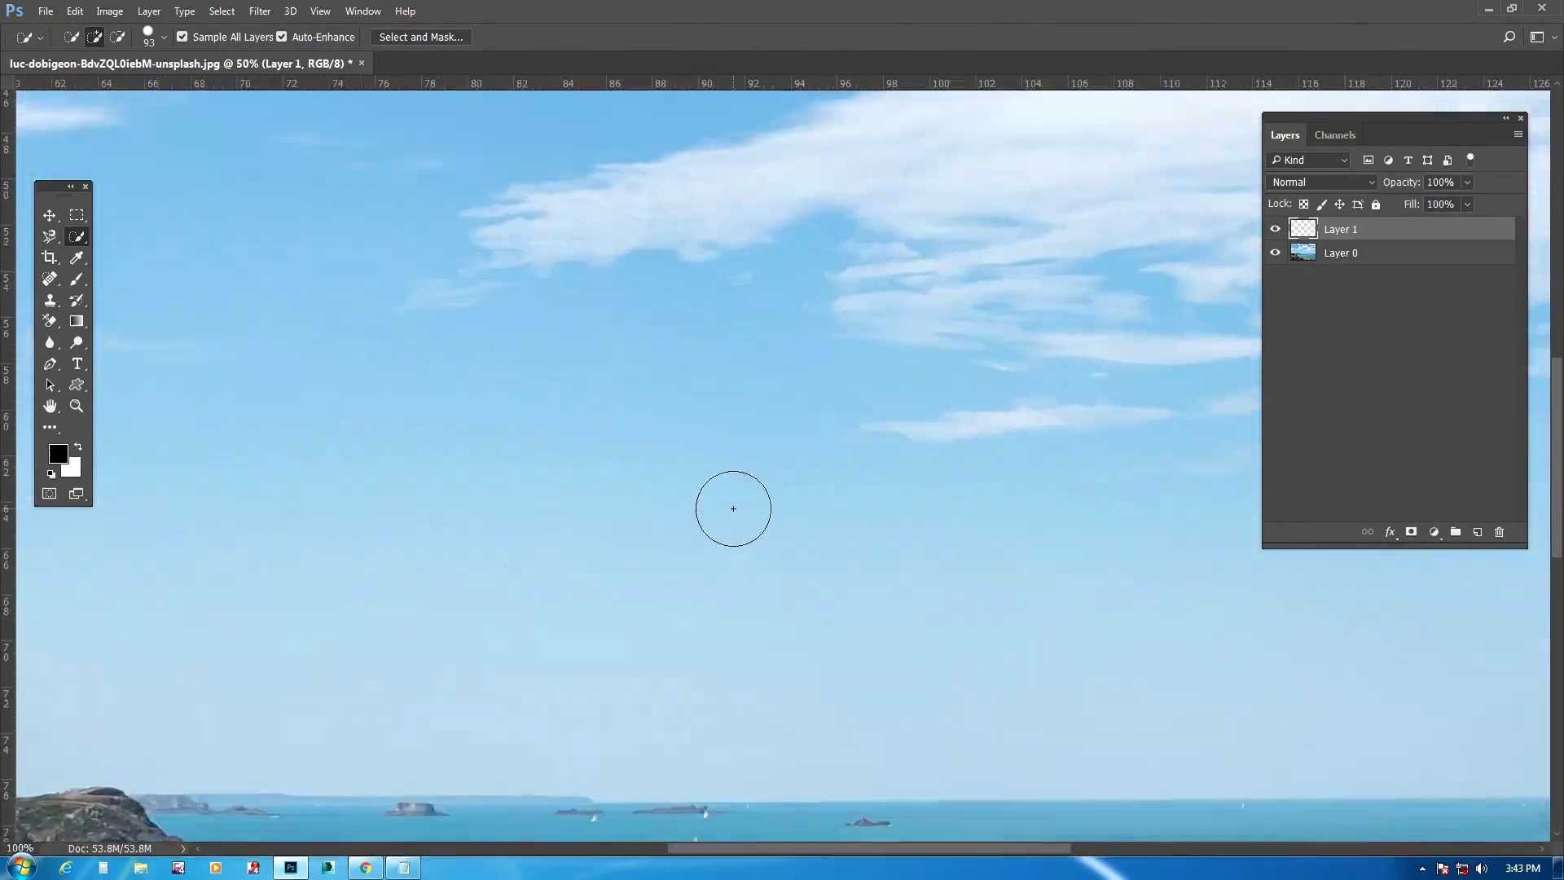
pyautogui.moveTo(733, 509); pyautogui.dragTo(471, 259)
pyautogui.moveTo(572, 337)
pyautogui.mouseDown()
pyautogui.moveTo(517, 321)
pyautogui.moveTo(593, 385)
pyautogui.moveTo(869, 489)
pyautogui.moveTo(957, 497)
pyautogui.moveTo(1066, 444)
pyautogui.mouseUp()
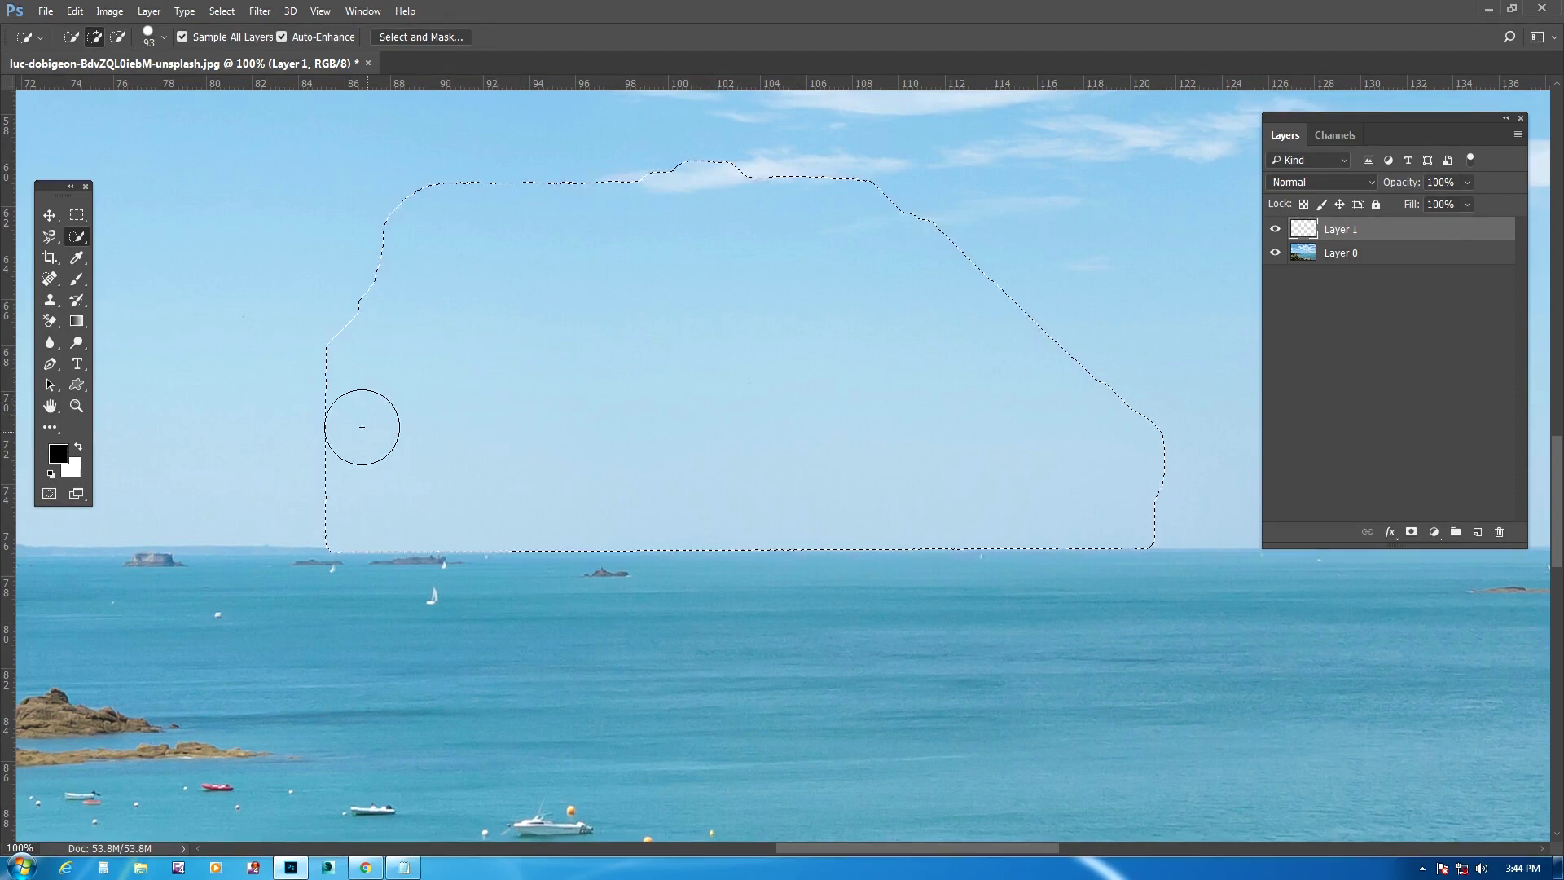
pyautogui.moveTo(310, 443)
pyautogui.mouseDown()
pyautogui.moveTo(157, 472)
pyautogui.moveTo(454, 447)
pyautogui.mouseUp()
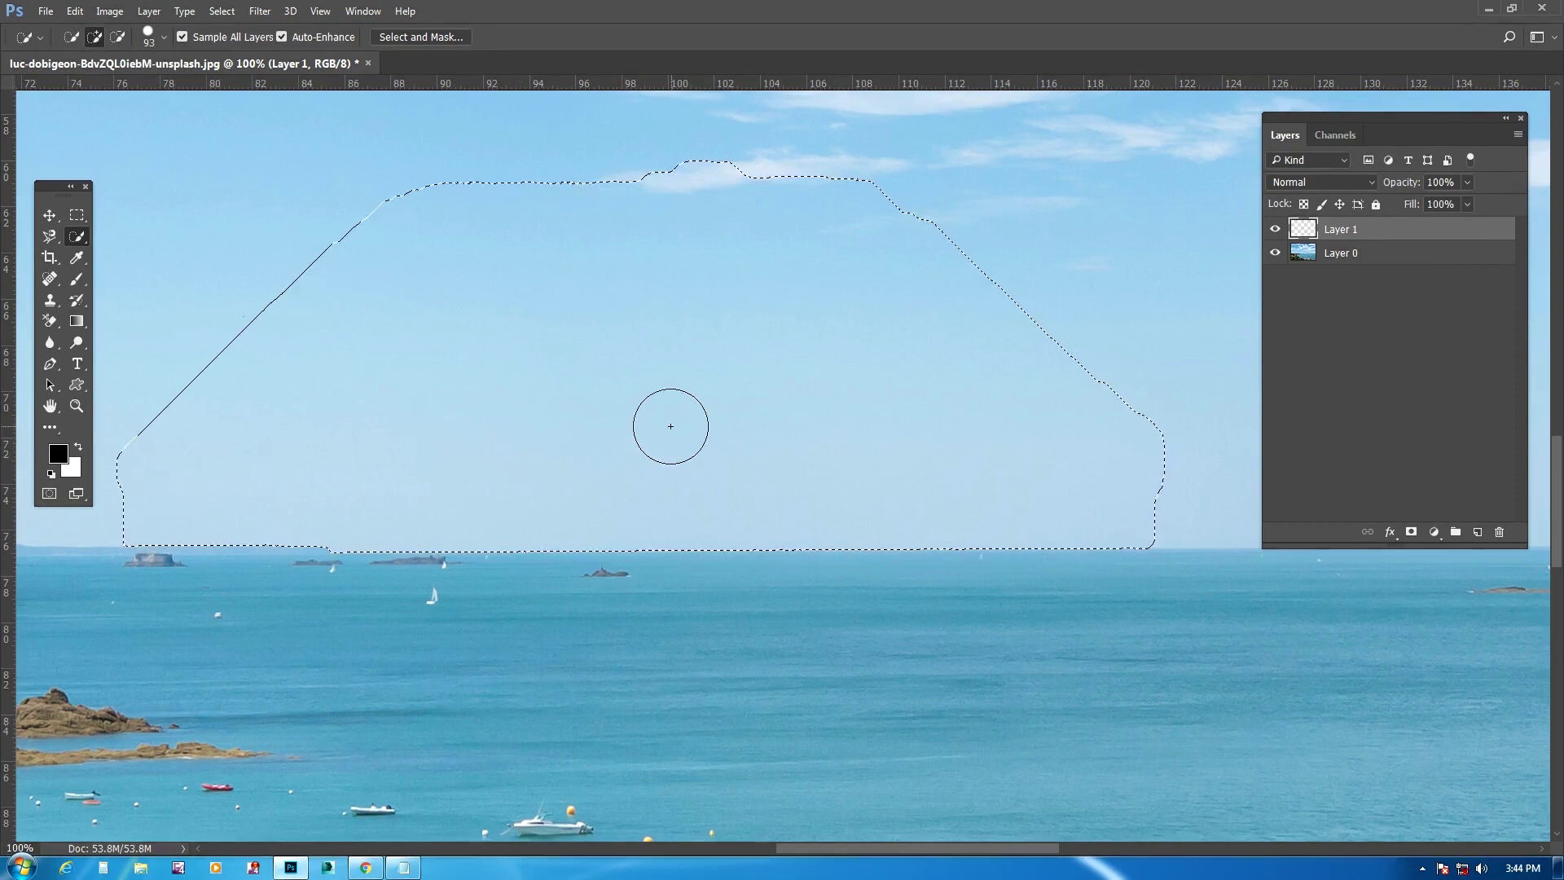
pyautogui.hotkey('ctrl', 'd')
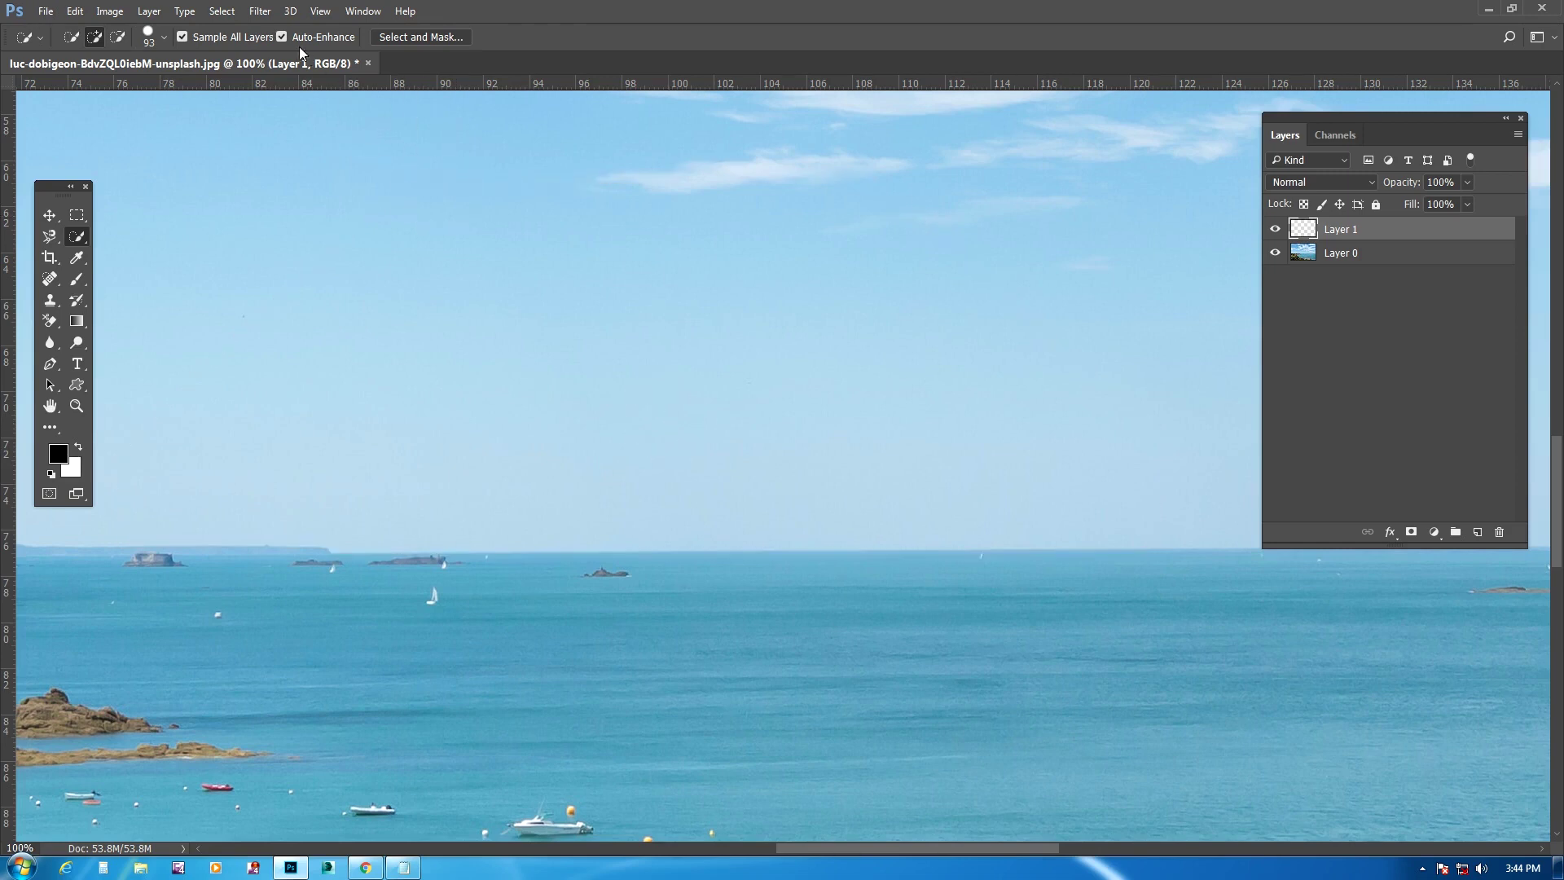
# Enlarge the Quick Selection brush to 600 and brush across the whole sky to select it down to the horizon
pyautogui.click(84, 238)
pyautogui.hotkey('ctrl', '-')
pyautogui.hotkey('ctrl', '-')
pyautogui.hotkey('ctrl', '-')
pyautogui.hotkey('ctrl', '-')
pyautogui.hotkey('ctrl', '-')
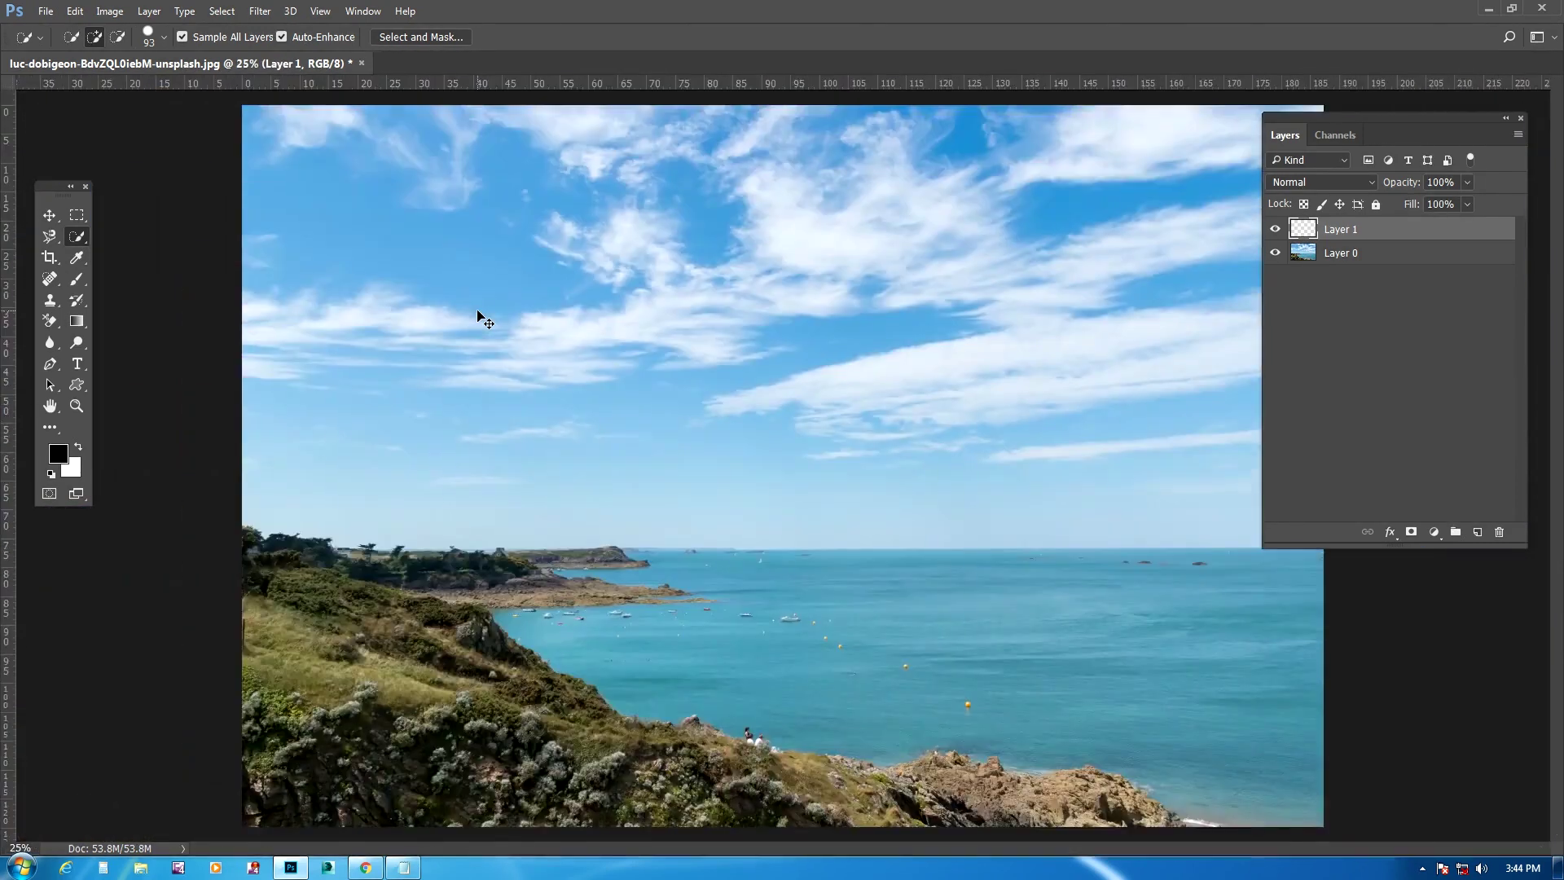
pyautogui.hotkey('ctrl', '+')
pyautogui.press(']')
pyautogui.press(']')
pyautogui.press(']')
pyautogui.press(']')
pyautogui.press(']')
pyautogui.press(']')
pyautogui.press(']')
pyautogui.moveTo(276, 151)
pyautogui.mouseDown()
pyautogui.moveTo(452, 210)
pyautogui.moveTo(1148, 177)
pyautogui.moveTo(1206, 356)
pyautogui.mouseUp()
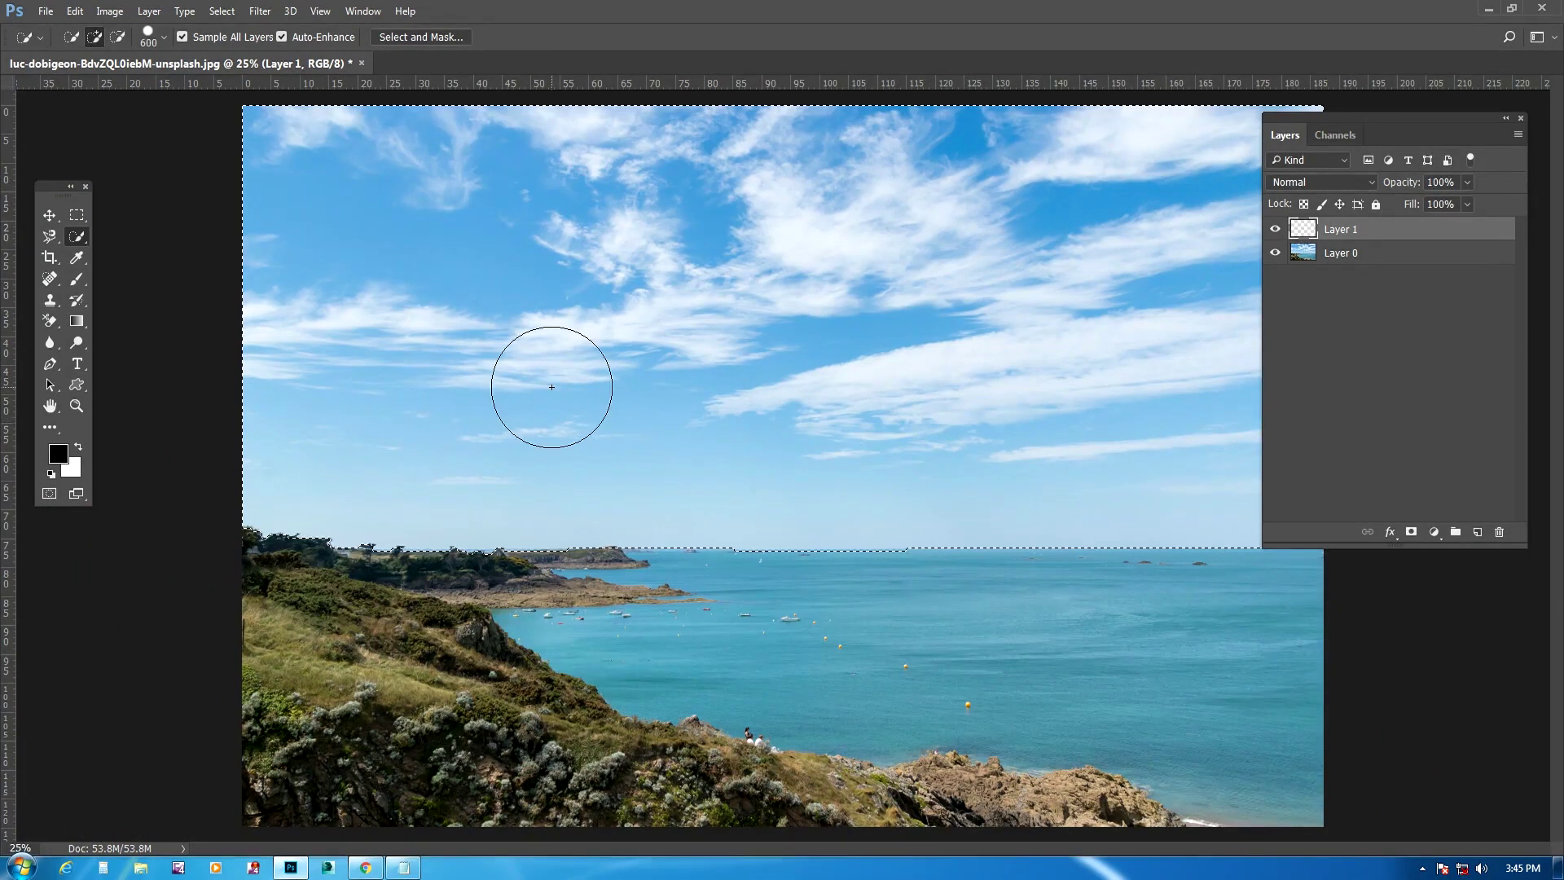
# Examine the selection edge along the horizon and the treeline on the headland at high magnification
pyautogui.hotkey('ctrl', '+')
pyautogui.hotkey('ctrl', '+')
pyautogui.hotkey('ctrl', '+')
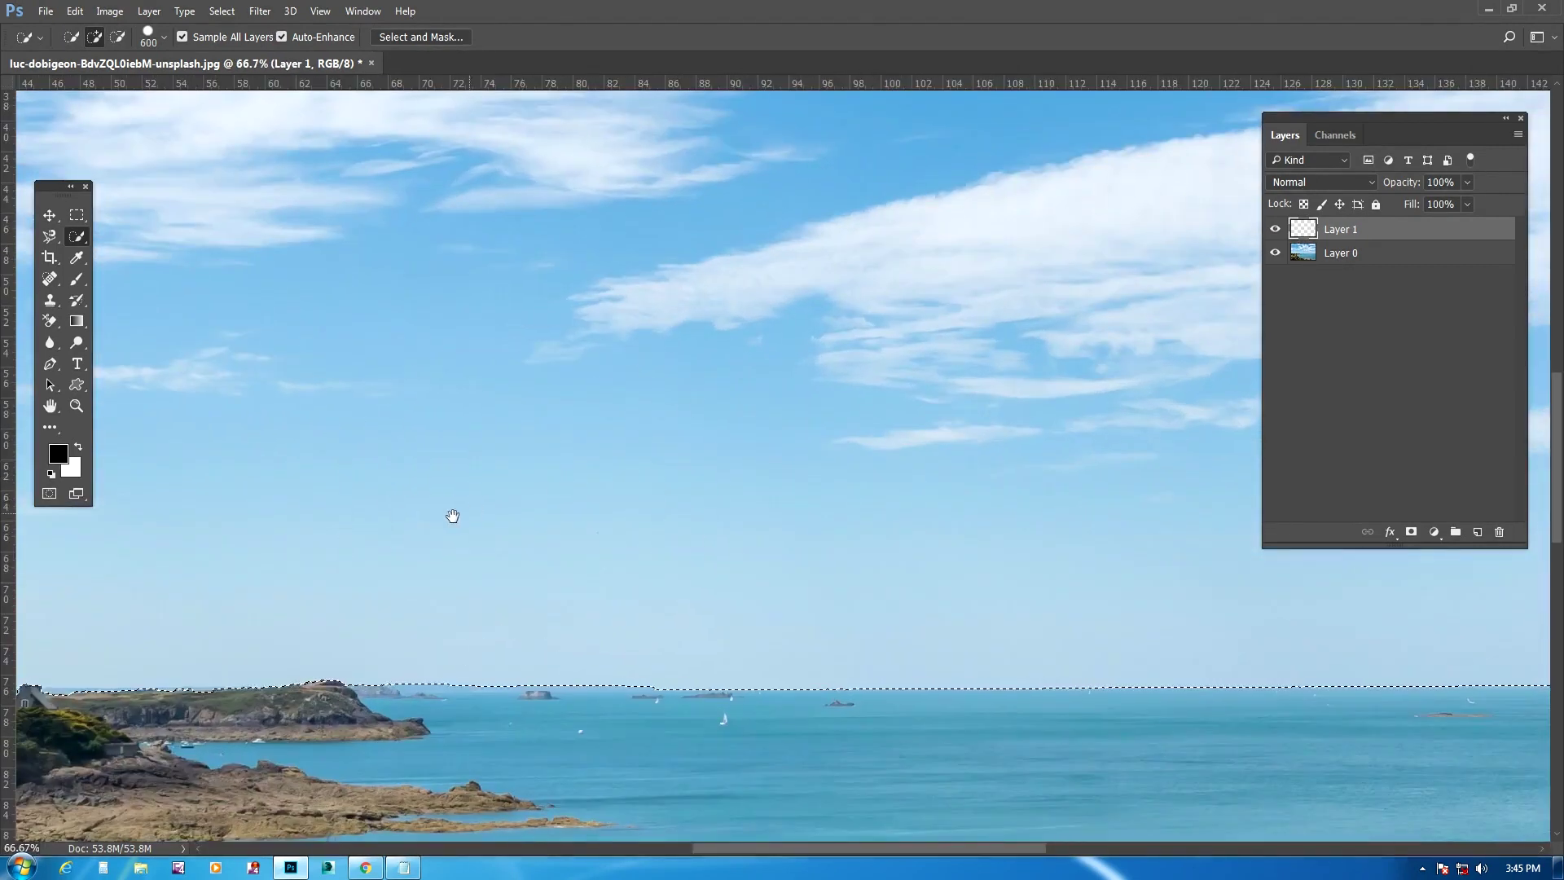
pyautogui.moveTo(452, 516)
pyautogui.mouseDown()
pyautogui.moveTo(897, 353)
pyautogui.moveTo(806, 373)
pyautogui.mouseUp()
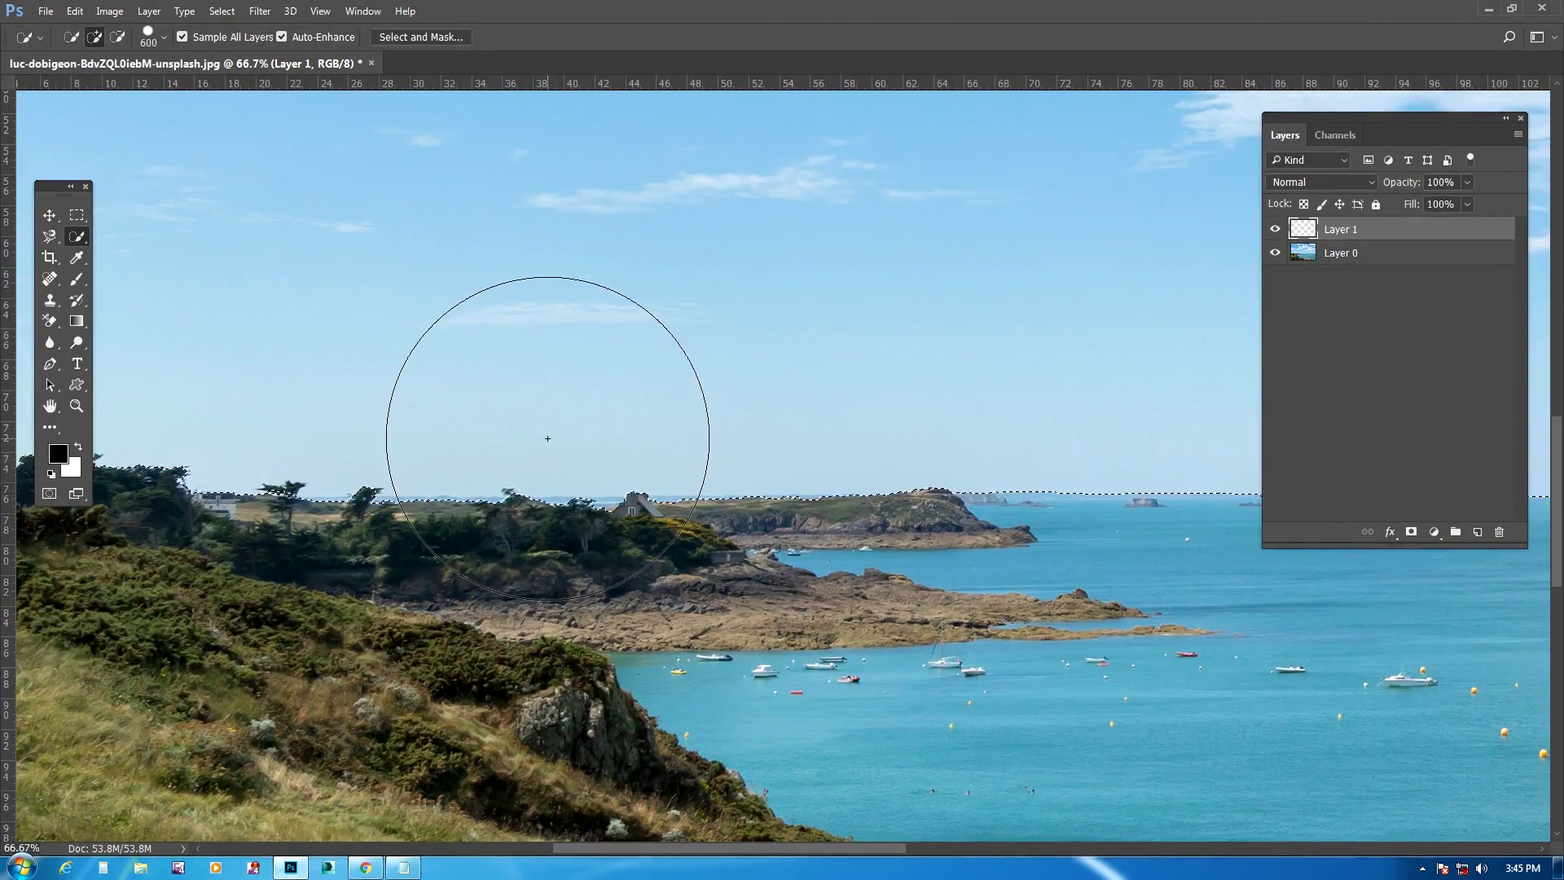
pyautogui.hotkey('ctrl', '+')
pyautogui.hotkey('ctrl', '+')
pyautogui.hotkey('ctrl', '+')
pyautogui.moveTo(366, 544); pyautogui.dragTo(1194, 267)
pyautogui.moveTo(286, 318); pyautogui.dragTo(986, 375)
pyautogui.moveTo(563, 311); pyautogui.dragTo(939, 317)
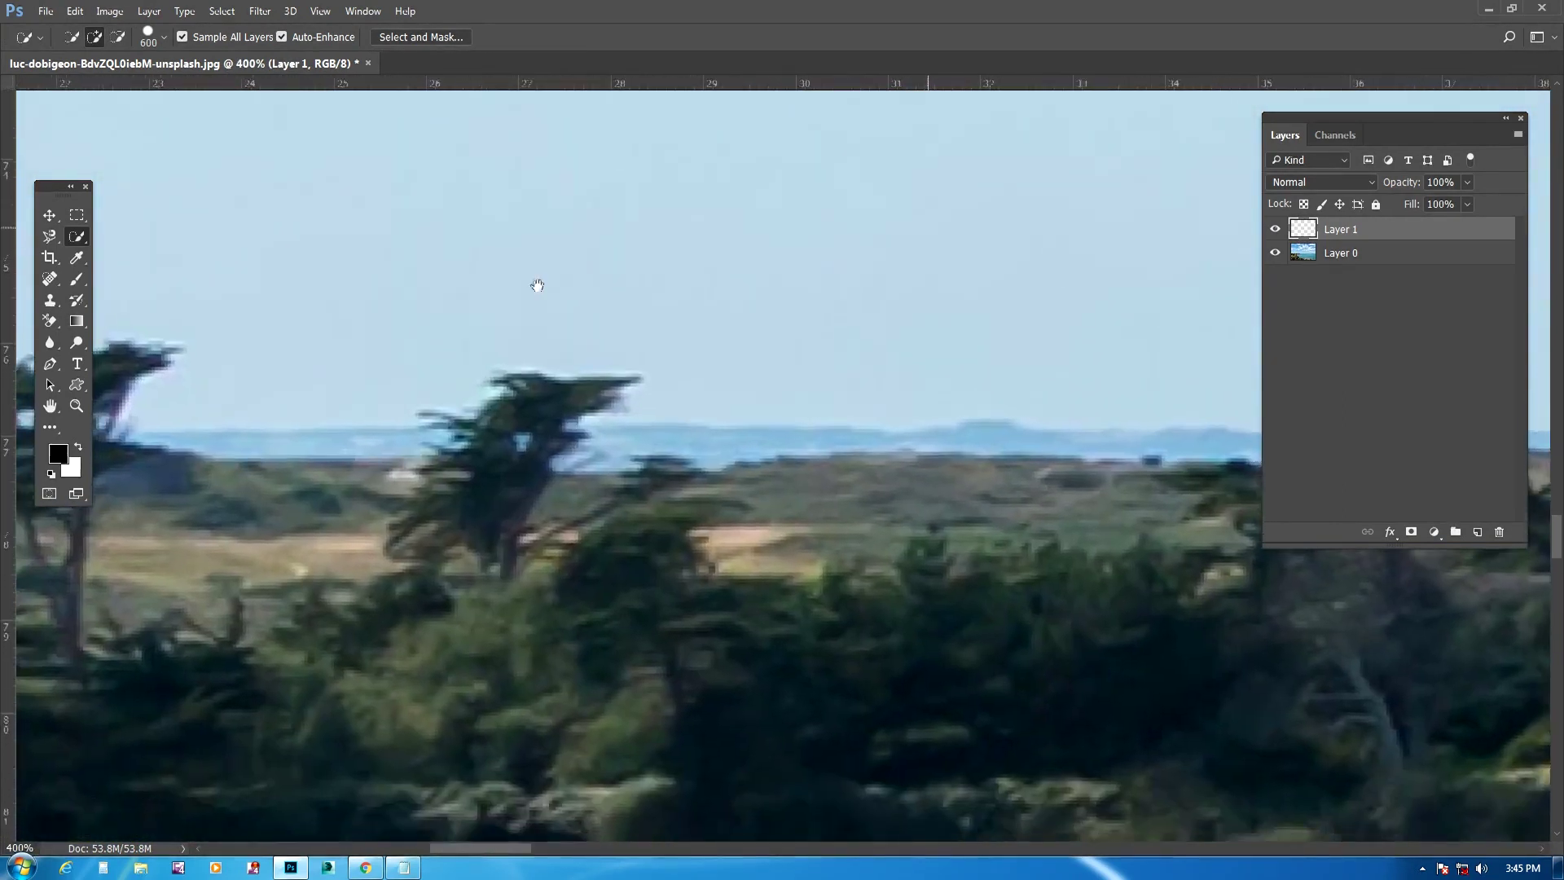
pyautogui.moveTo(534, 290); pyautogui.dragTo(900, 310)
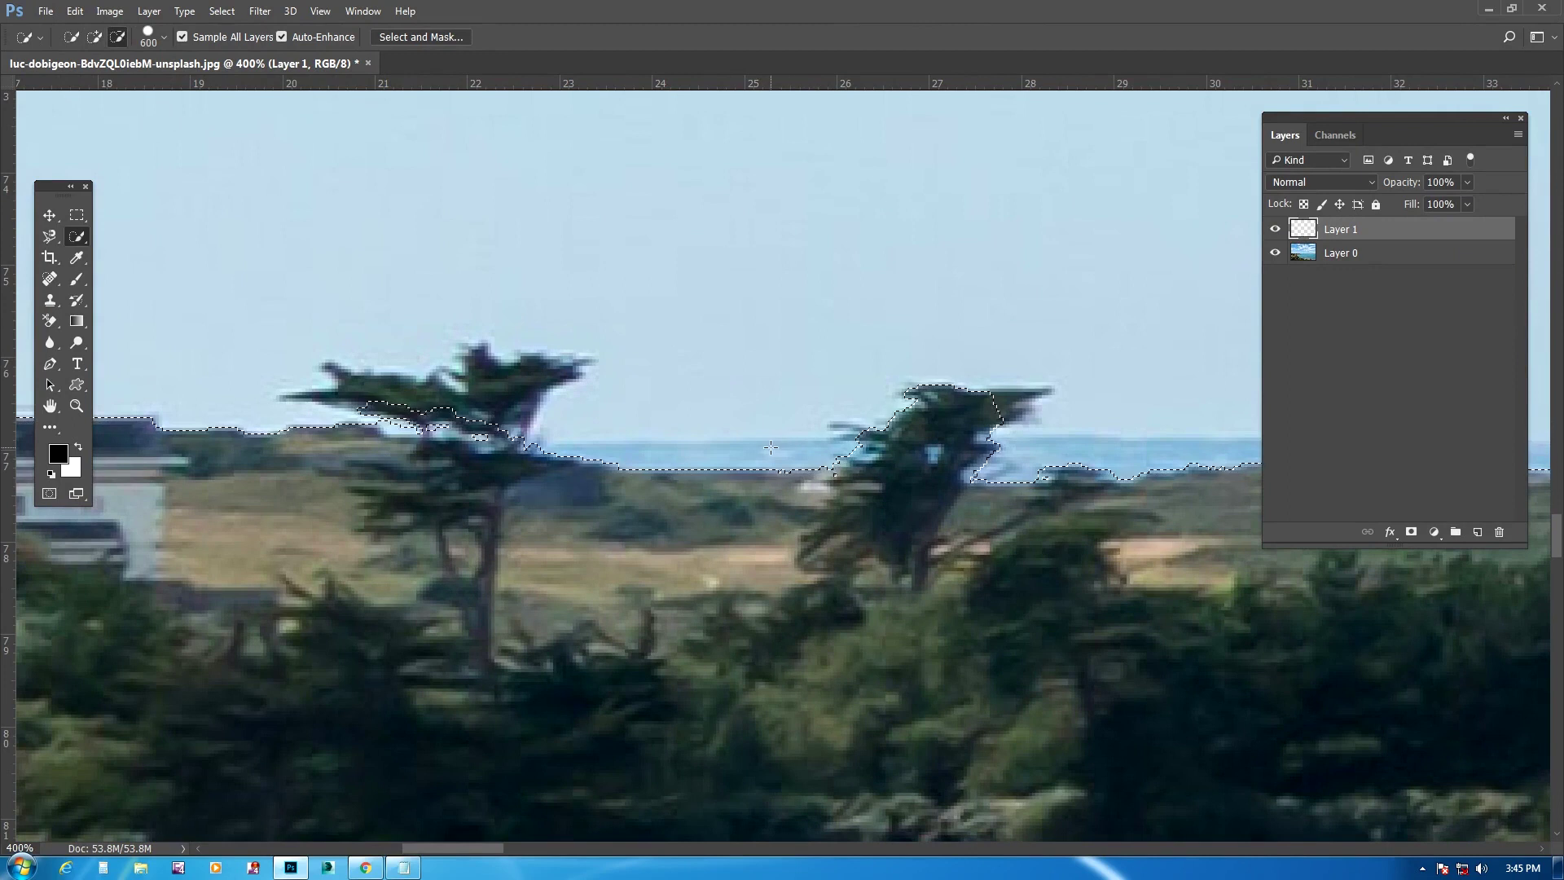
# Reduce the brush size to 25 and subtract the strip of distant sea between the two lone trees from the selection
pyautogui.press('[')
pyautogui.press('[')
pyautogui.press('[')
pyautogui.press('[')
pyautogui.press('[')
pyautogui.press('[')
pyautogui.press('[')
pyautogui.press('[')
pyautogui.press('[')
pyautogui.press('[')
pyautogui.press('[')
pyautogui.press('[')
pyautogui.press('[')
pyautogui.press('[')
pyautogui.press('[')
pyautogui.press('[')
pyautogui.press('[')
pyautogui.press('[')
pyautogui.press('[')
pyautogui.press('[')
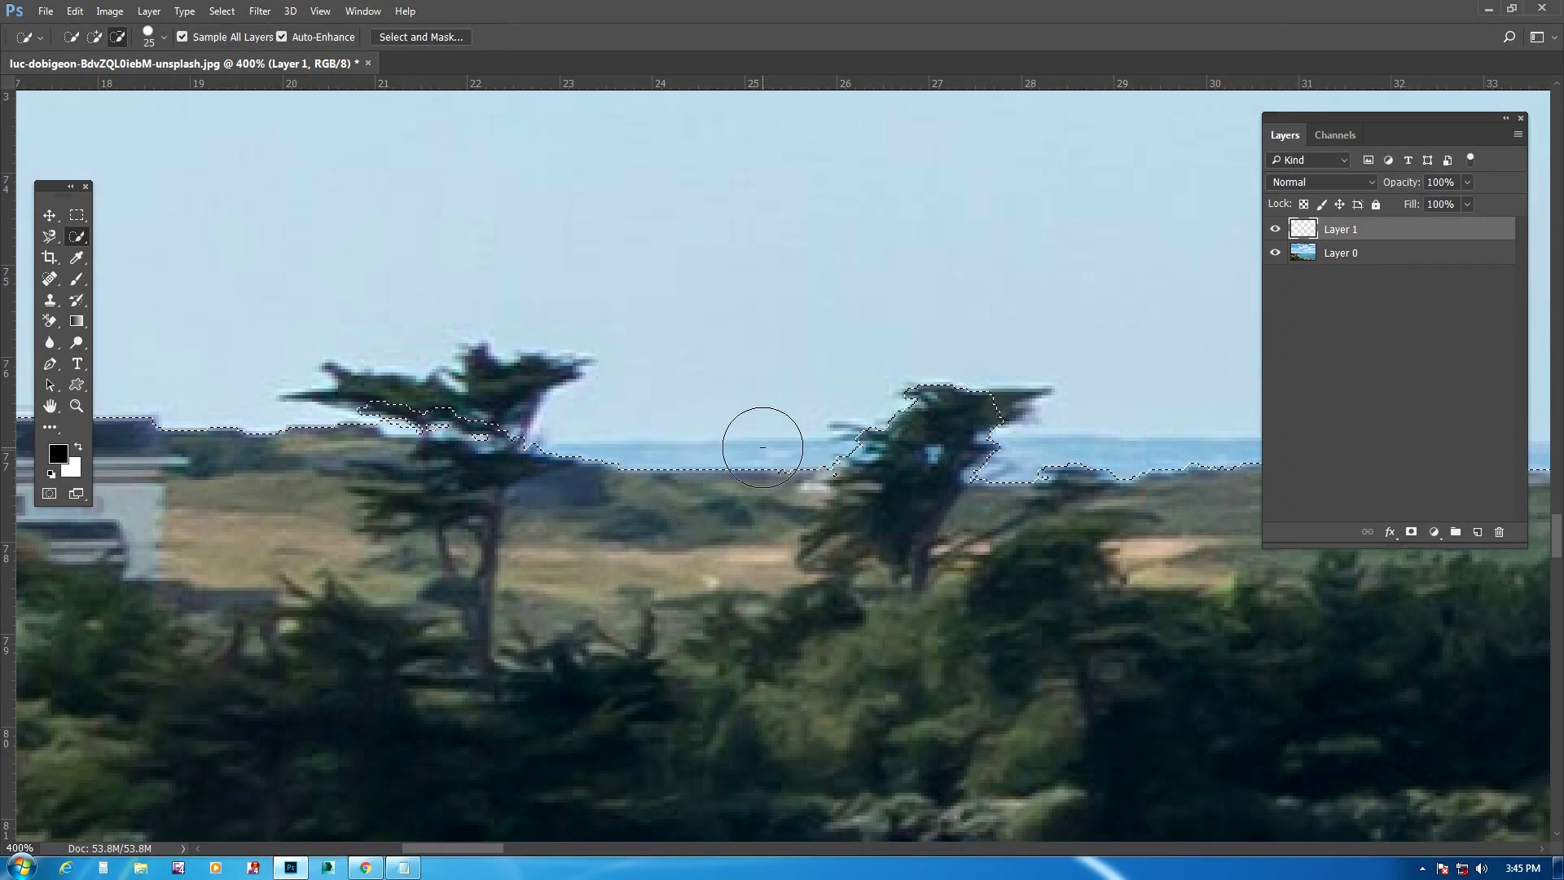
pyautogui.moveTo(844, 461); pyautogui.dragTo(541, 462)
pyautogui.moveTo(752, 461)
pyautogui.mouseDown()
pyautogui.moveTo(870, 455)
pyautogui.moveTo(833, 453)
pyautogui.moveTo(840, 375)
pyautogui.moveTo(611, 479)
pyautogui.moveTo(564, 480)
pyautogui.moveTo(706, 513)
pyautogui.moveTo(670, 484)
pyautogui.moveTo(757, 480)
pyautogui.moveTo(708, 462)
pyautogui.moveTo(1151, 459)
pyautogui.mouseUp()
# Subtract the remaining distant sea and hills as far as the next tree on the right, using brush size 8
pyautogui.keyDown('alt'); pyautogui.click(839, 374); pyautogui.keyUp('alt')
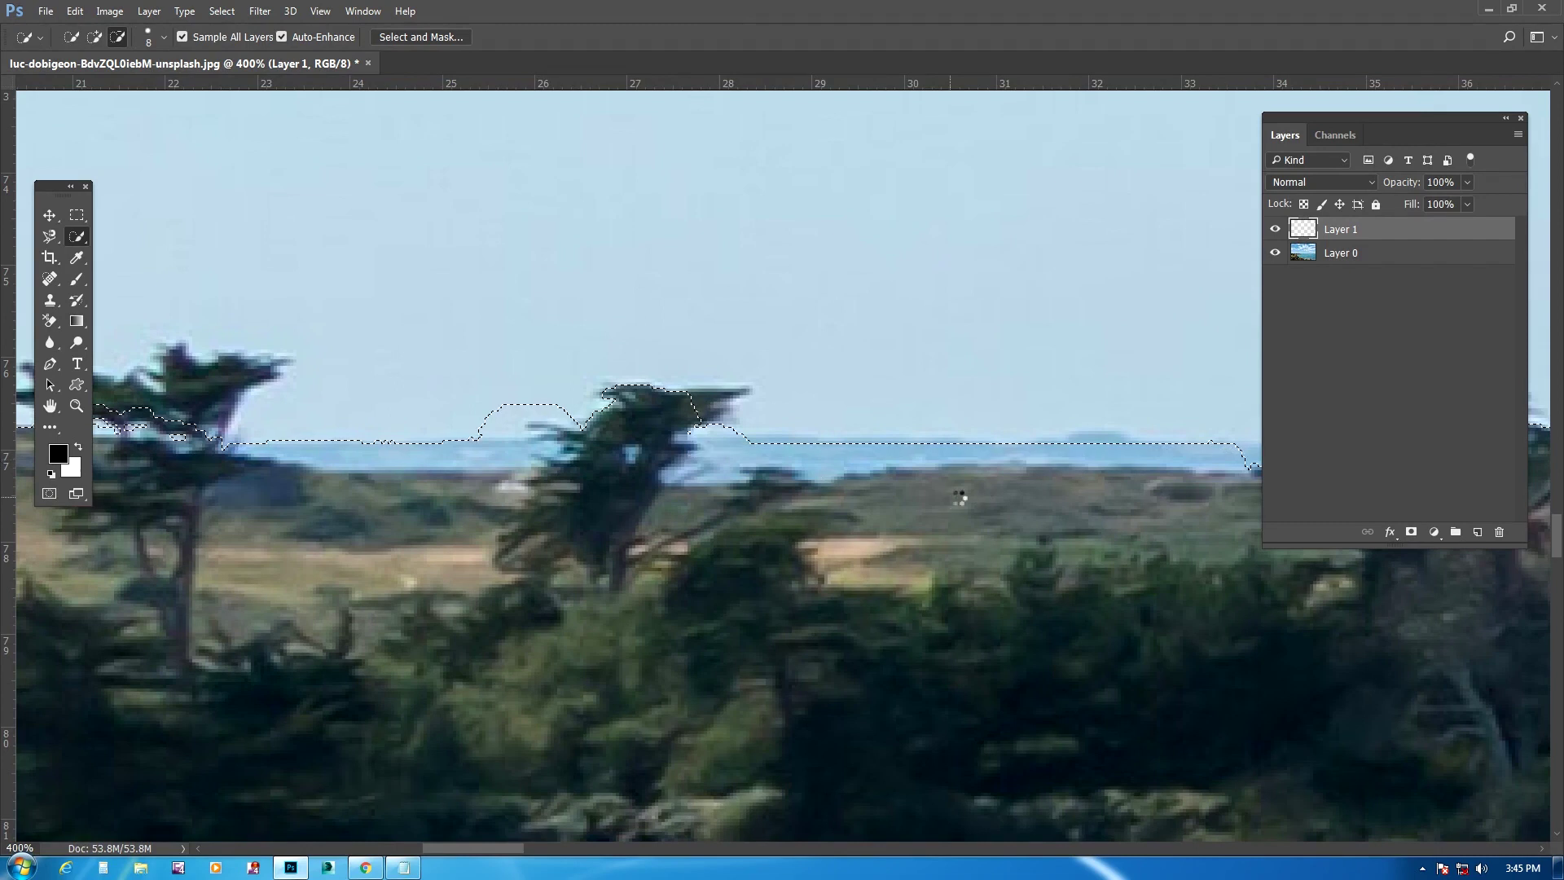
pyautogui.moveTo(983, 496); pyautogui.dragTo(764, 502)
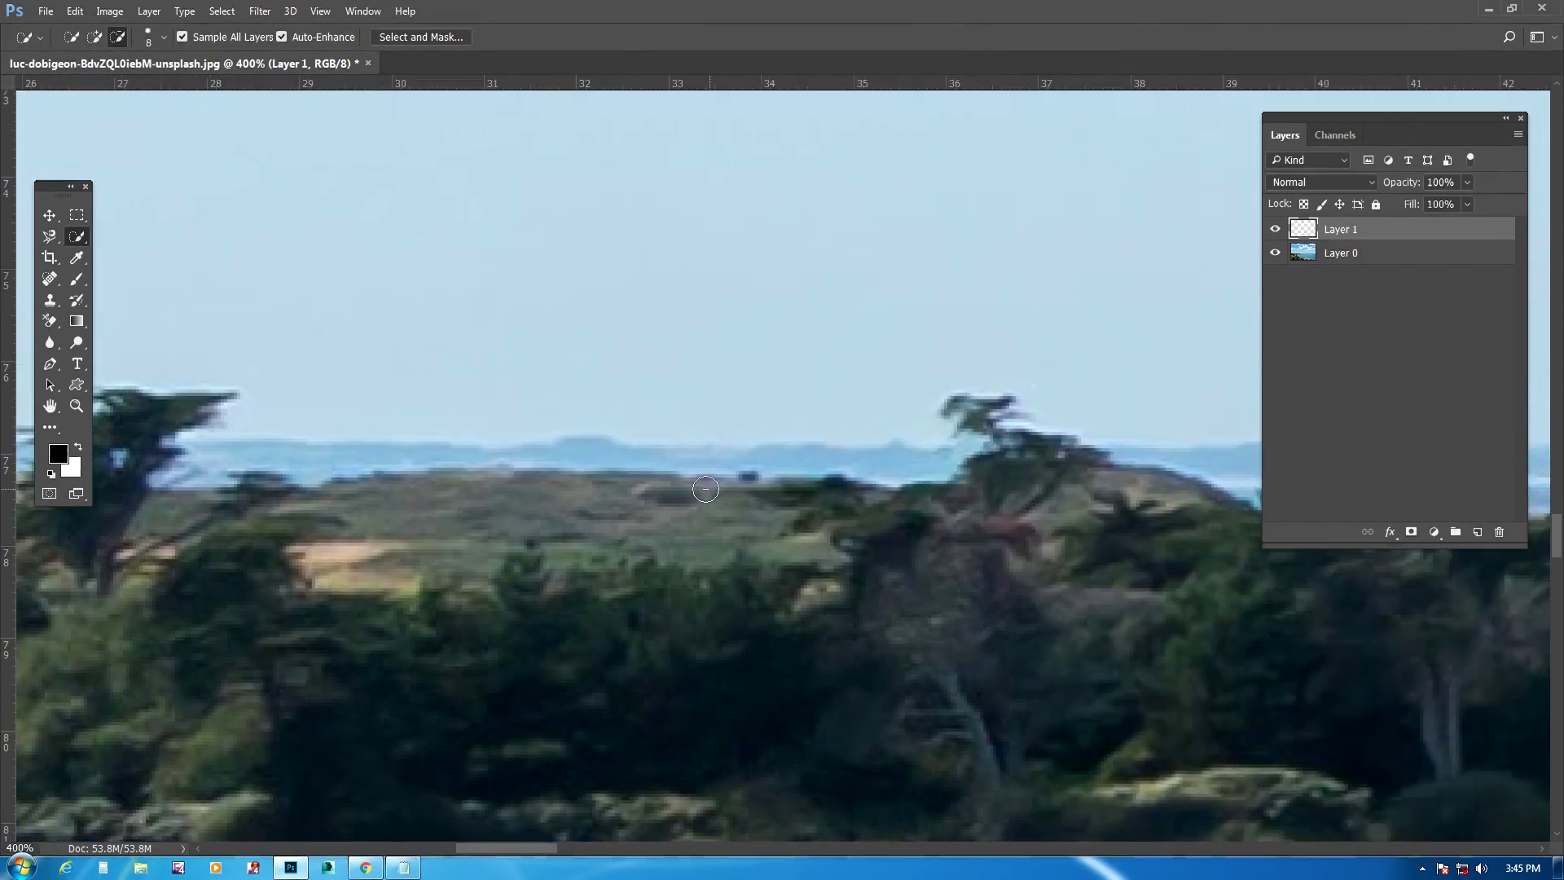
pyautogui.moveTo(757, 467)
pyautogui.mouseDown()
pyautogui.moveTo(984, 465)
pyautogui.moveTo(887, 486)
pyautogui.moveTo(726, 465)
pyautogui.moveTo(933, 465)
pyautogui.mouseUp()
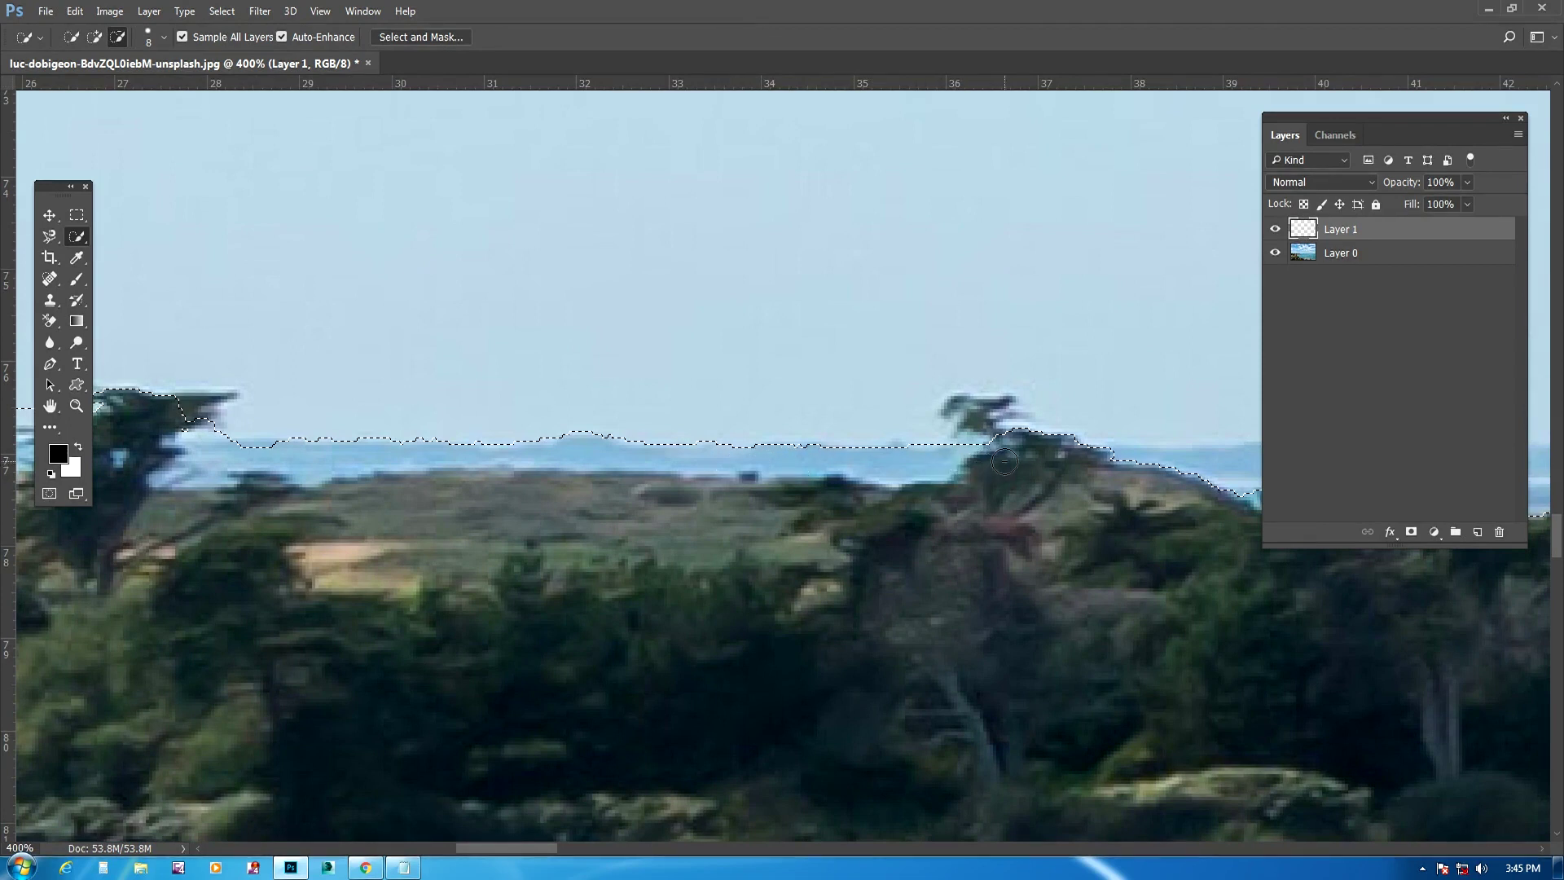
# Subtract the crown of the lone tree near the white house and refine the selection edge around its branches
pyautogui.moveTo(617, 500); pyautogui.dragTo(1252, 472)
pyautogui.moveTo(472, 466); pyautogui.dragTo(933, 462)
pyautogui.moveTo(432, 431)
pyautogui.mouseDown()
pyautogui.moveTo(722, 461)
pyautogui.moveTo(682, 458)
pyautogui.mouseUp()
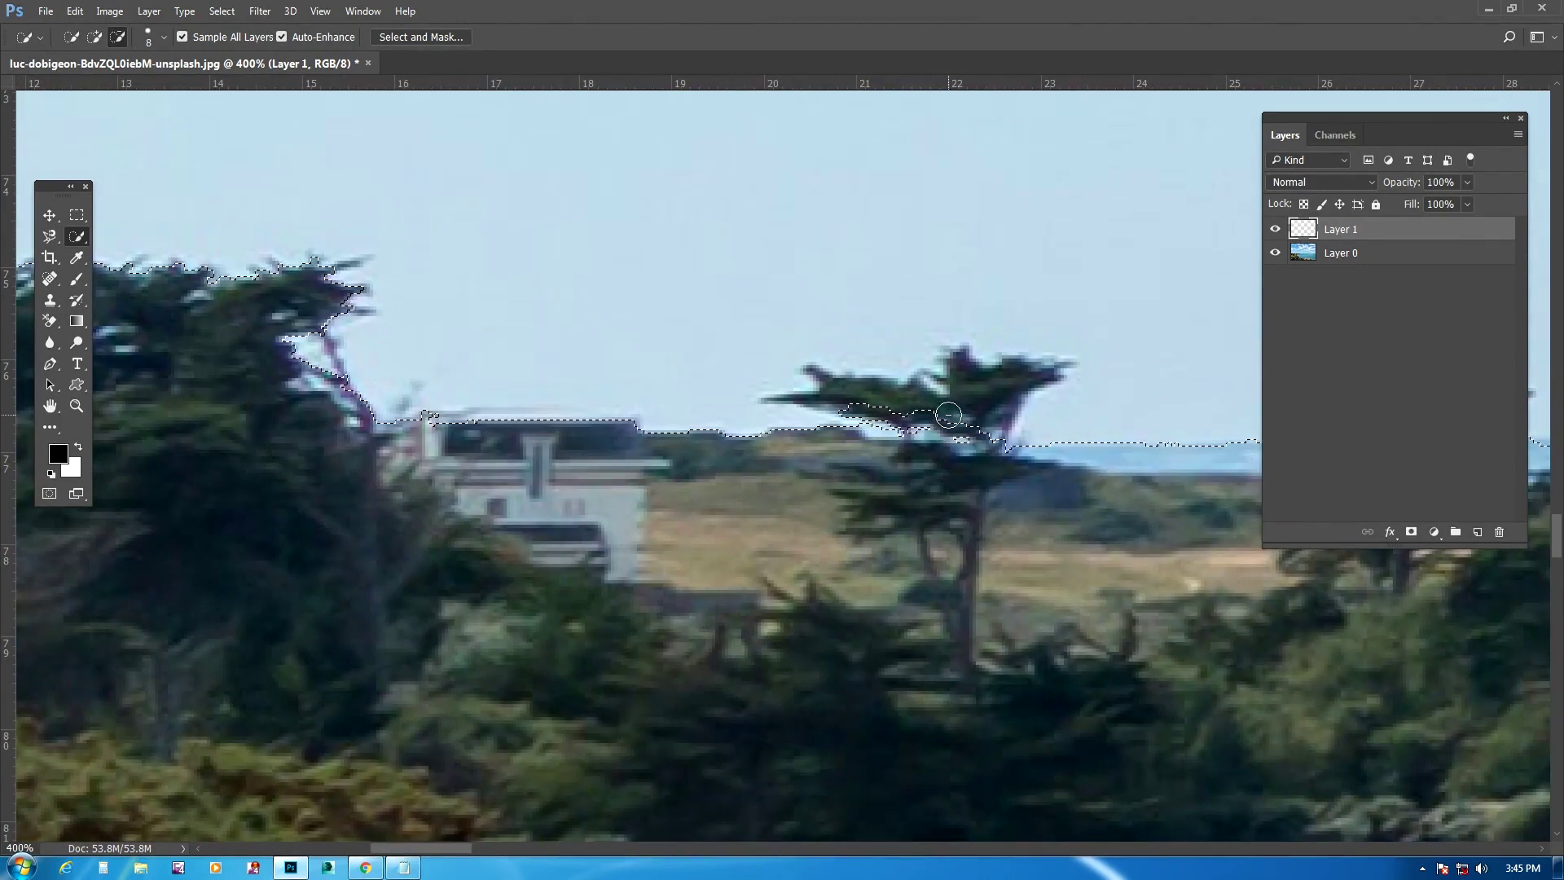
pyautogui.moveTo(961, 410)
pyautogui.mouseDown()
pyautogui.moveTo(888, 407)
pyautogui.moveTo(948, 416)
pyautogui.mouseUp()
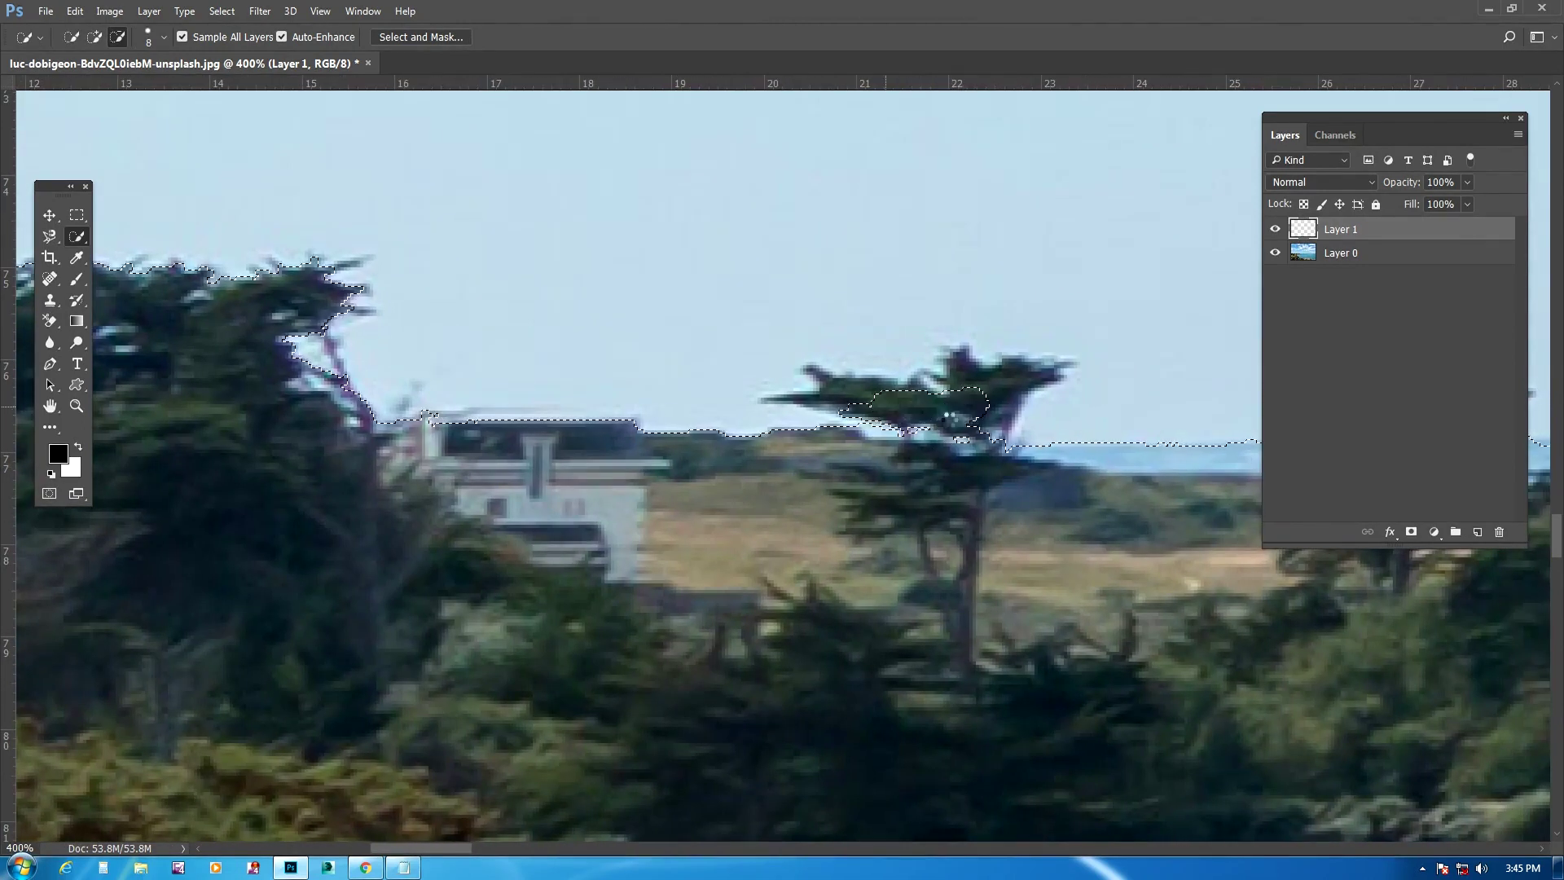
pyautogui.hotkey('ctrl', '+')
pyautogui.hotkey('ctrl', '+')
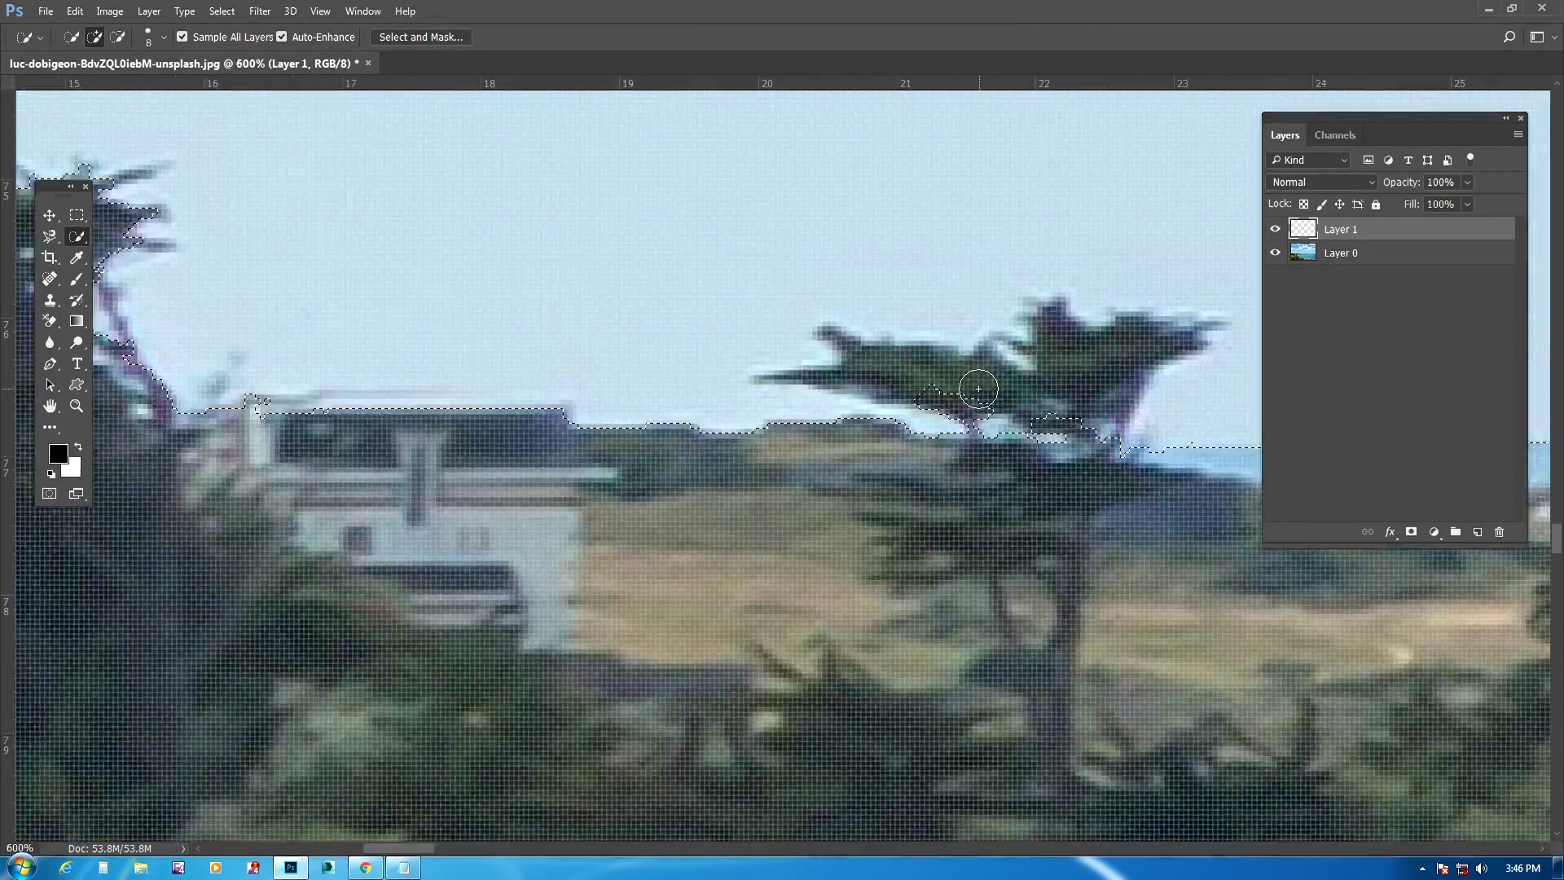
pyautogui.hotkey('ctrl', '-')
pyautogui.press('alt')
pyautogui.moveTo(967, 402)
pyautogui.mouseDown()
pyautogui.moveTo(834, 384)
pyautogui.moveTo(995, 391)
pyautogui.moveTo(1024, 359)
pyautogui.moveTo(1111, 361)
pyautogui.moveTo(1077, 373)
pyautogui.mouseUp()
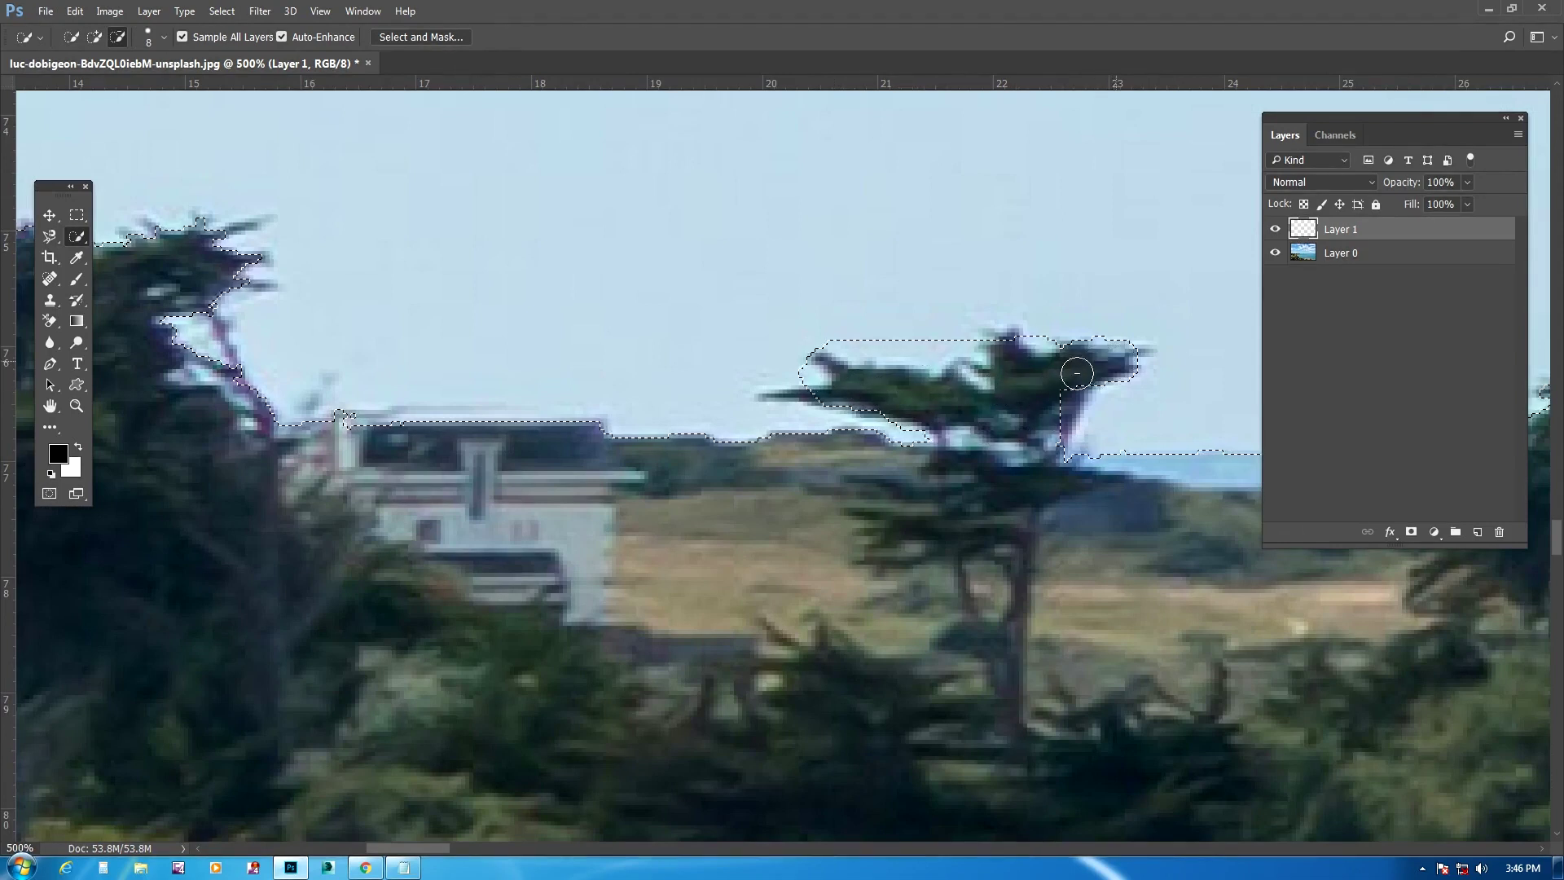
pyautogui.click(1050, 424)
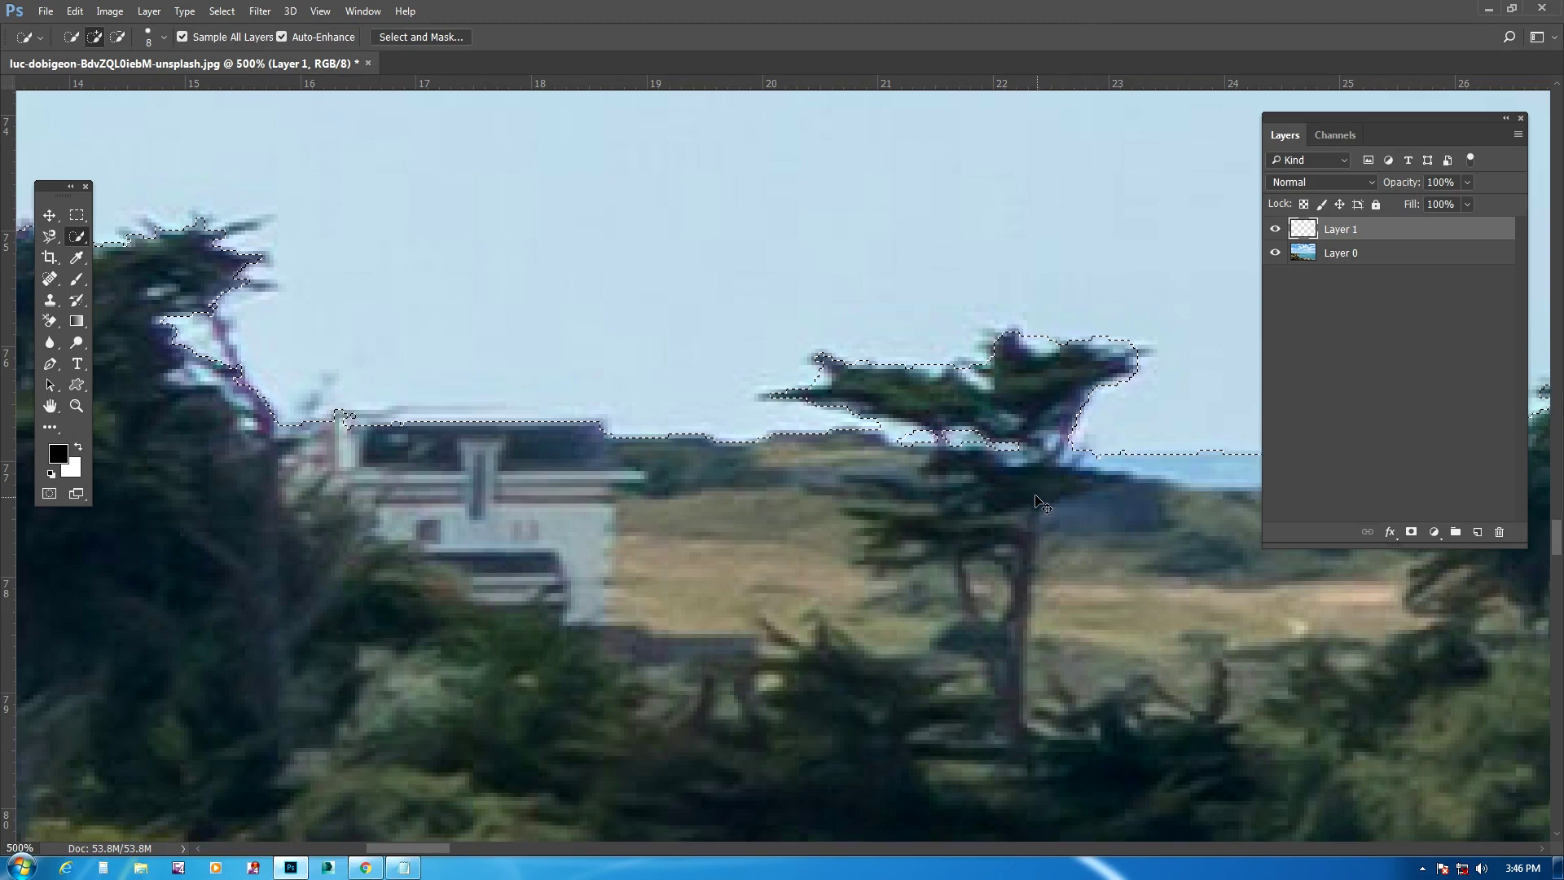
# Make Layer 0 the active layer with the refined sky selection kept
pyautogui.hotkey('ctrl', '-')
pyautogui.hotkey('ctrl', '-')
pyautogui.hotkey('ctrl', '-')
pyautogui.hotkey('ctrl', '-')
pyautogui.hotkey('ctrl', '-')
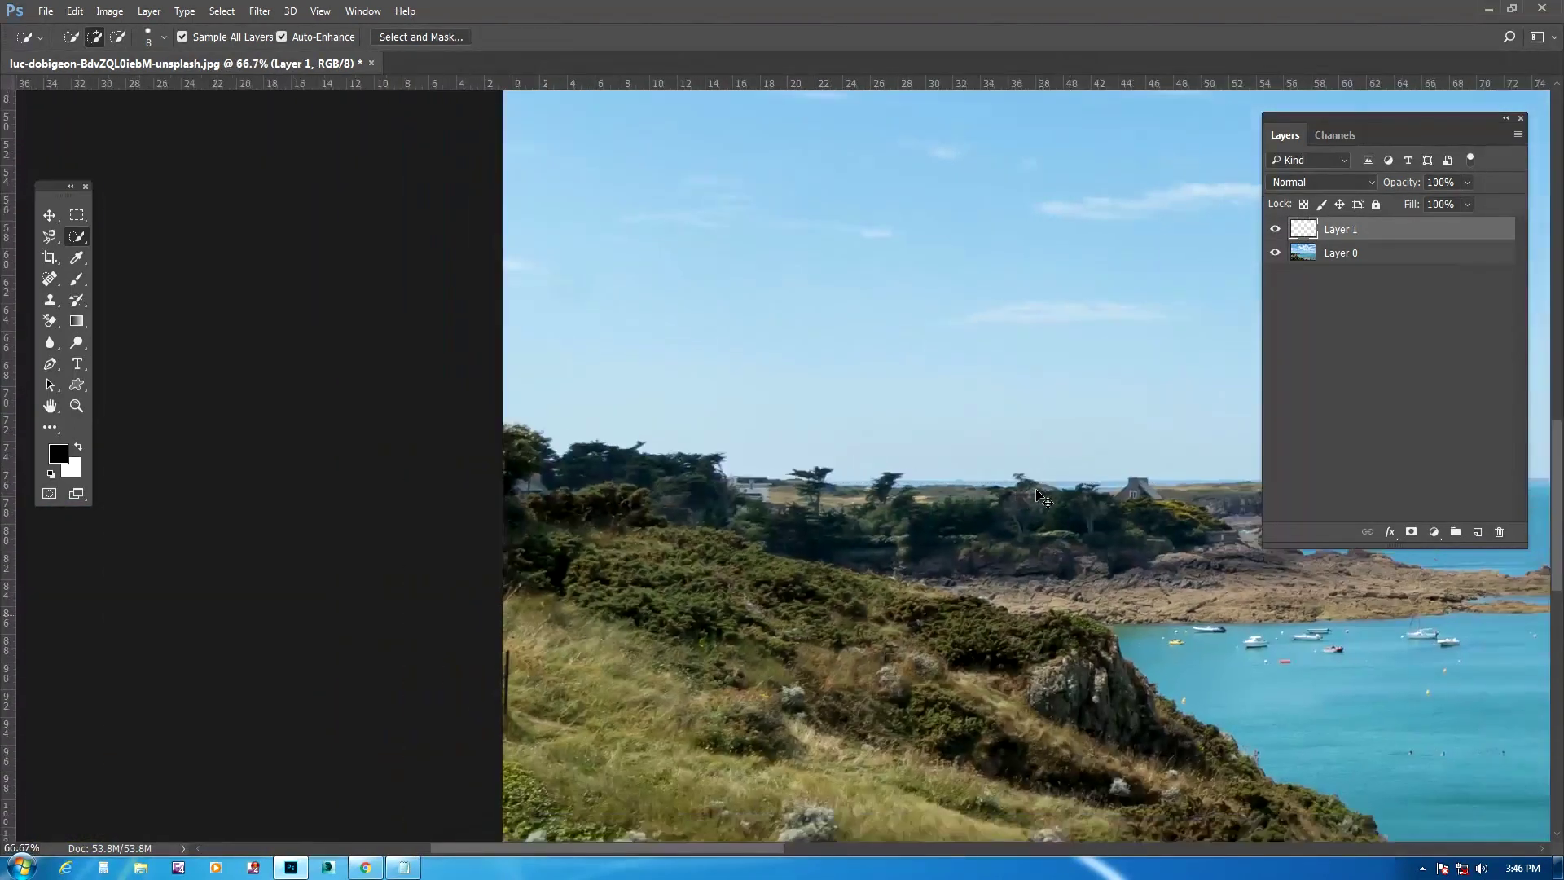
pyautogui.hotkey('ctrl', '-')
pyautogui.hotkey('ctrl', '-')
pyautogui.hotkey('ctrl', '-')
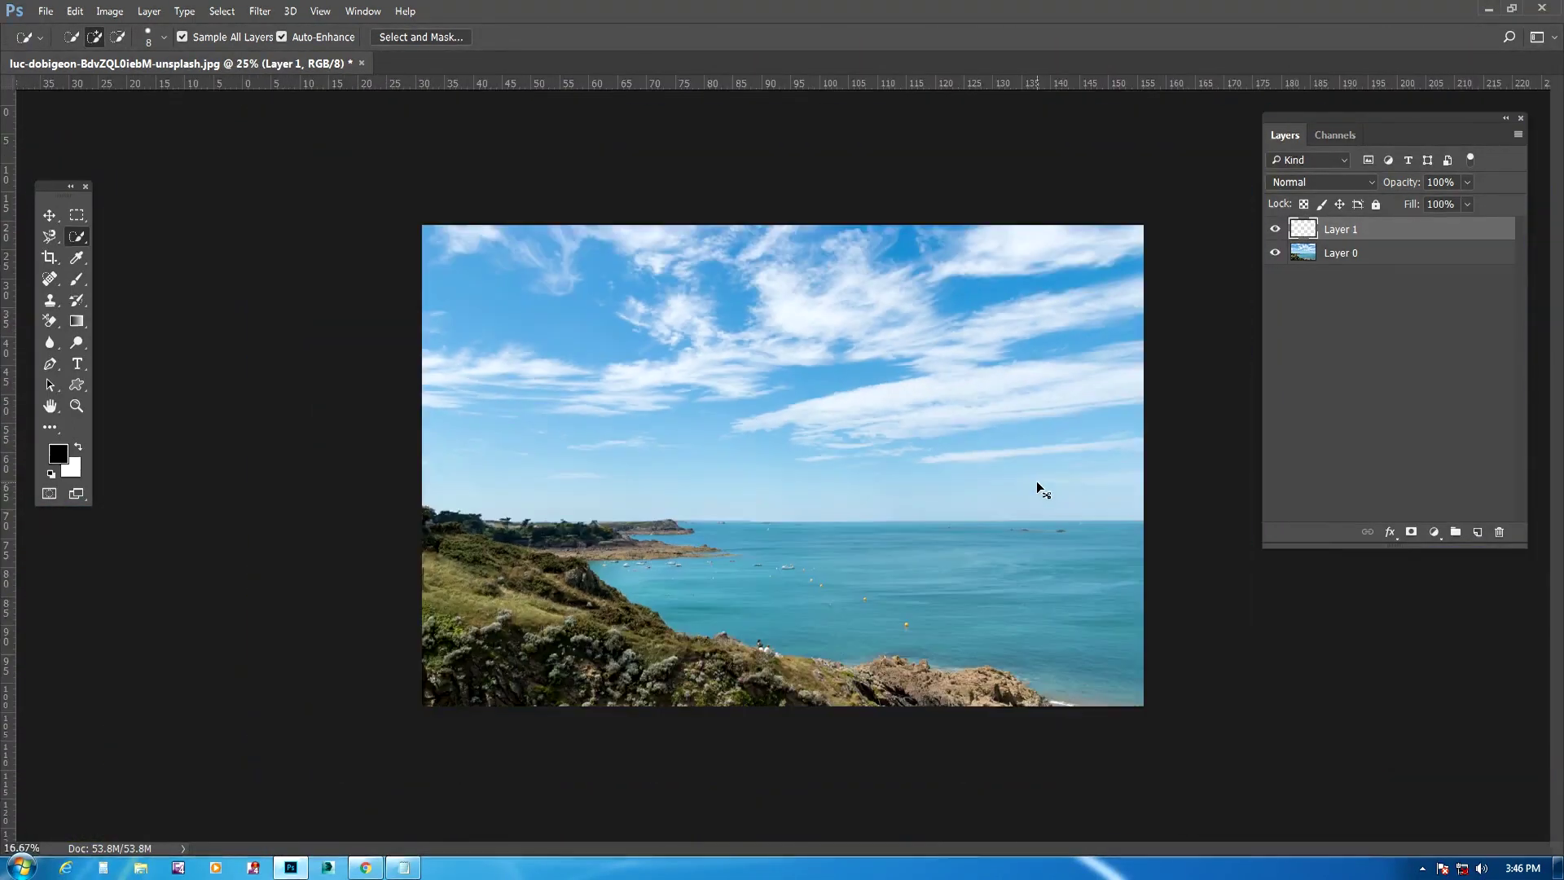
pyautogui.click(1037, 482)
pyautogui.click(1382, 254)
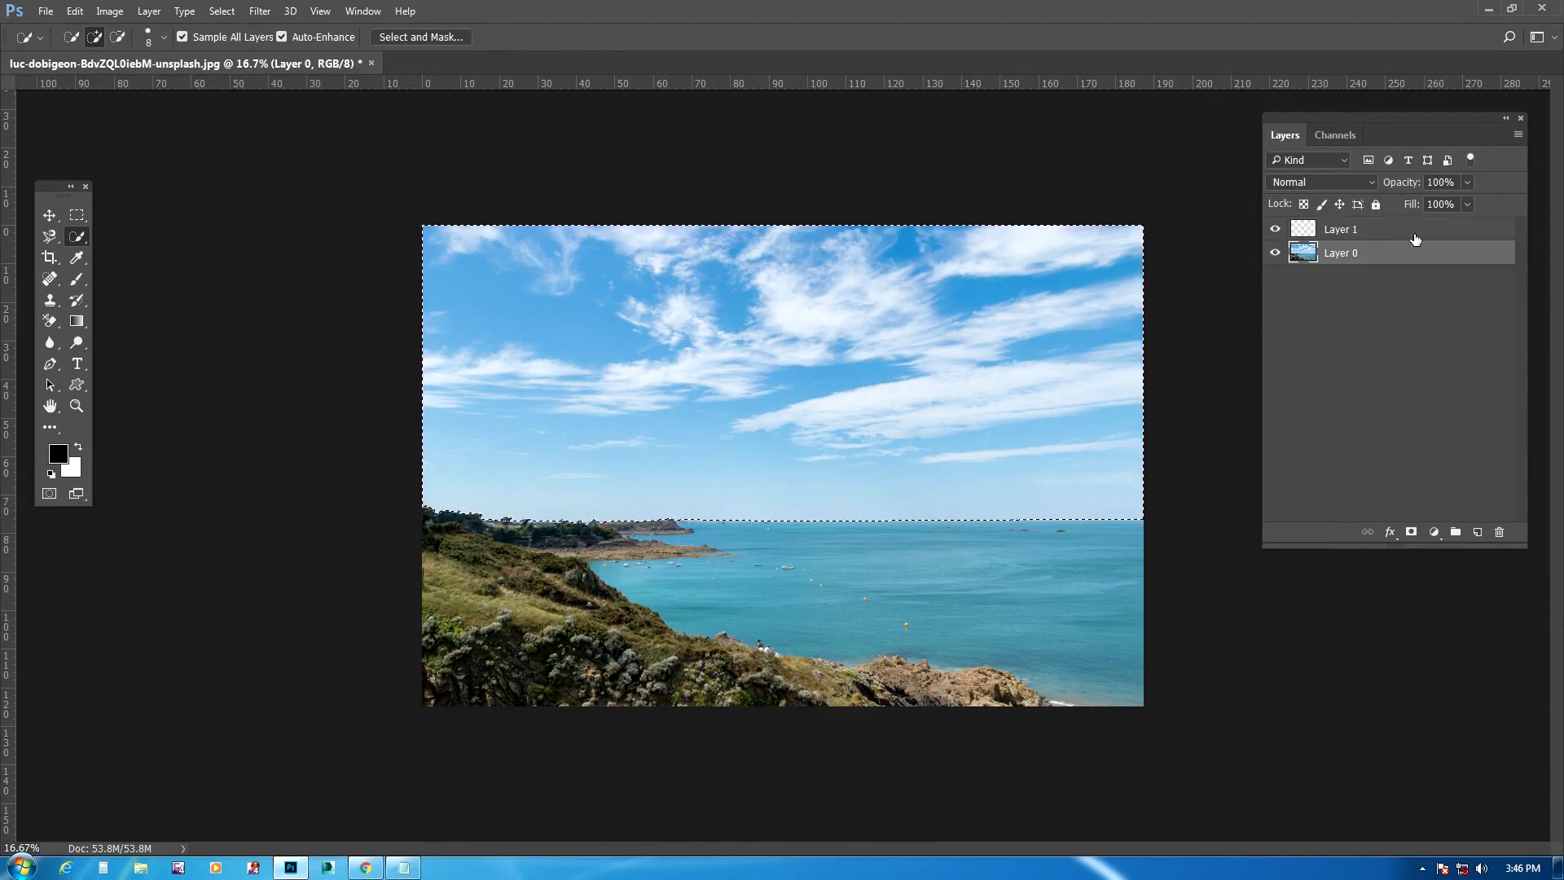
# Delete Layer 1 and add a Color Balance adjustment layer to the selected sky on Layer 0
pyautogui.moveTo(1414, 238); pyautogui.dragTo(1504, 529)
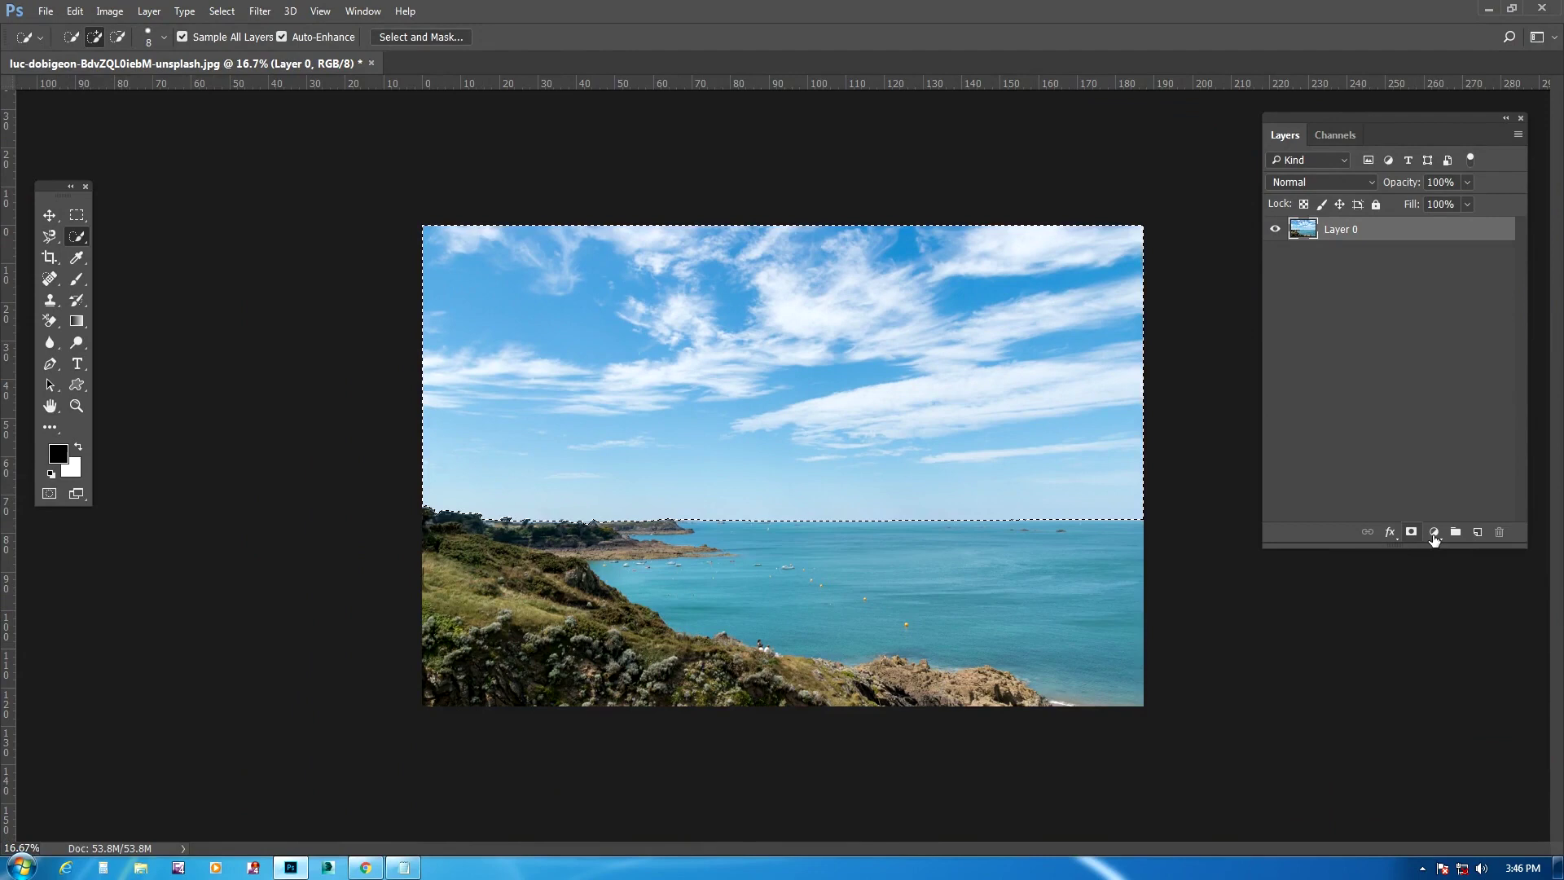
pyautogui.click(1435, 534)
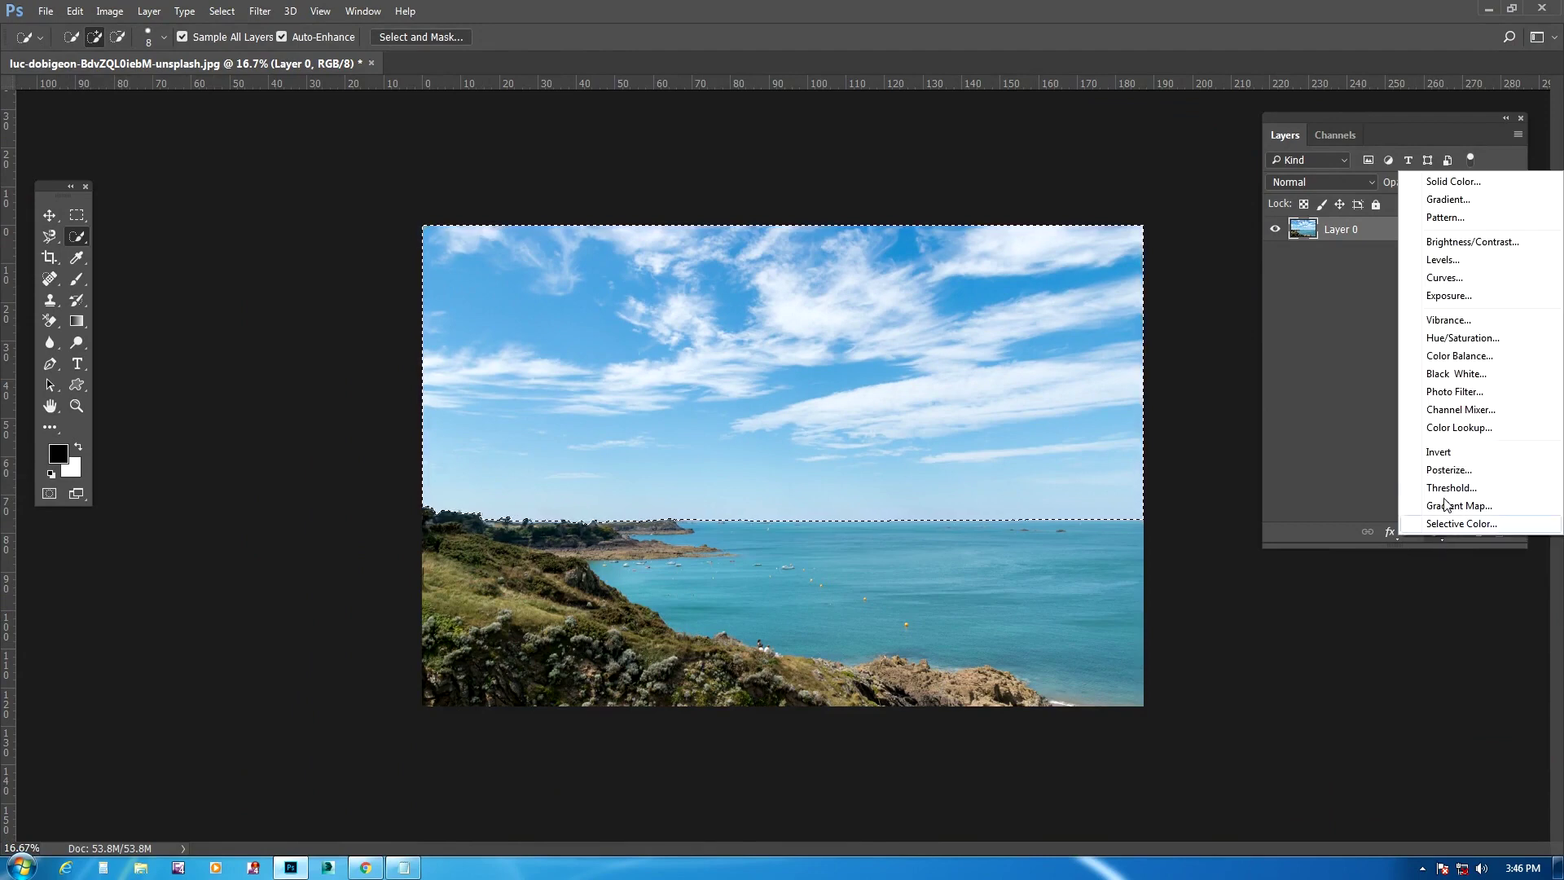
pyautogui.click(1462, 364)
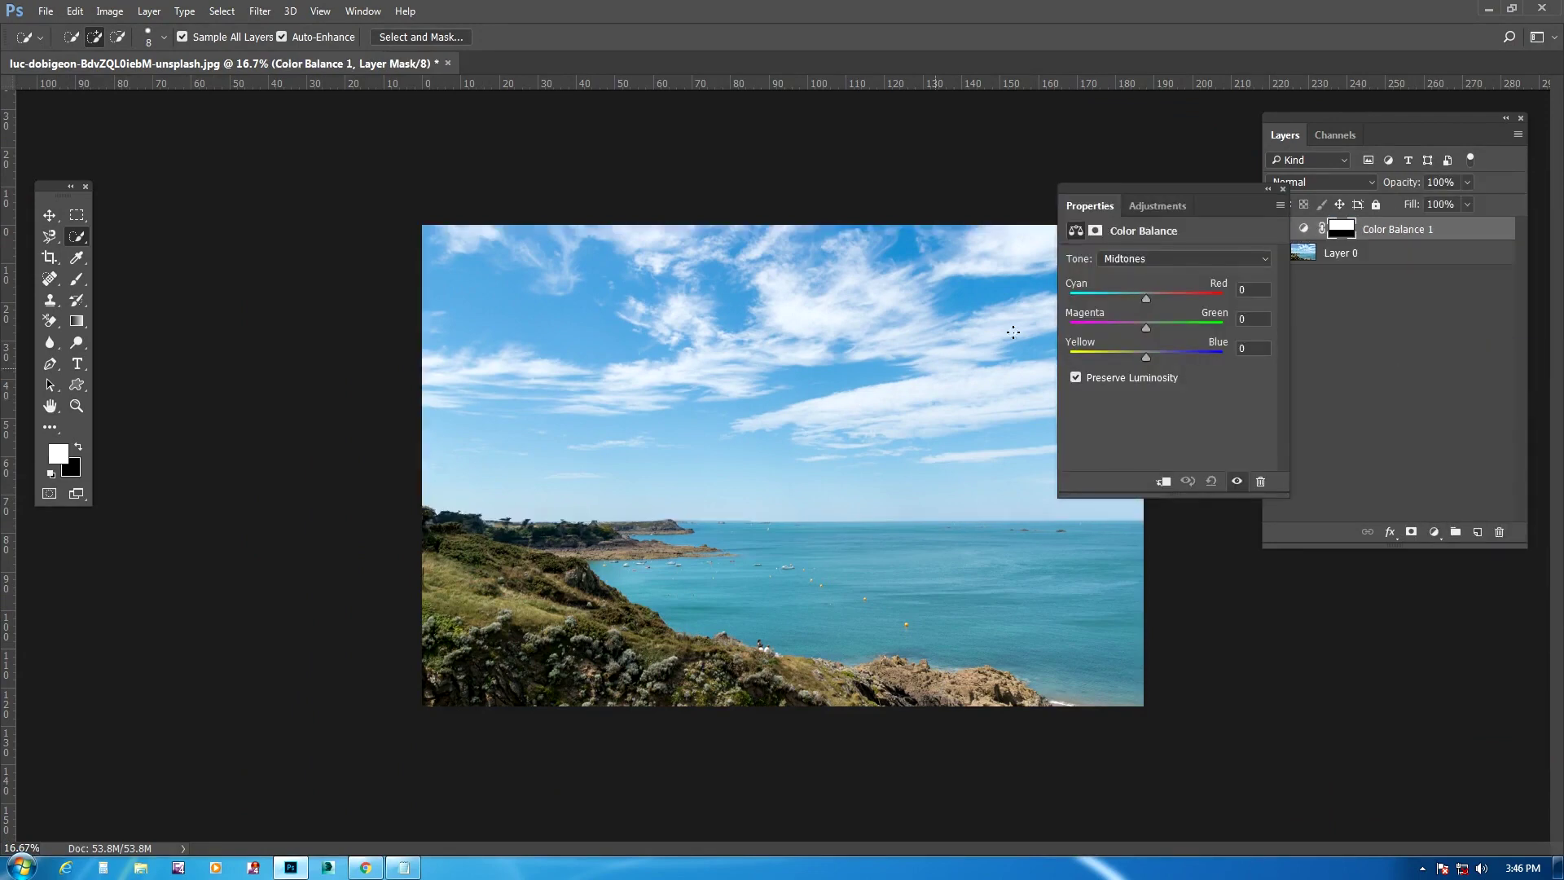
pyautogui.moveTo(1151, 194); pyautogui.dragTo(238, 132)
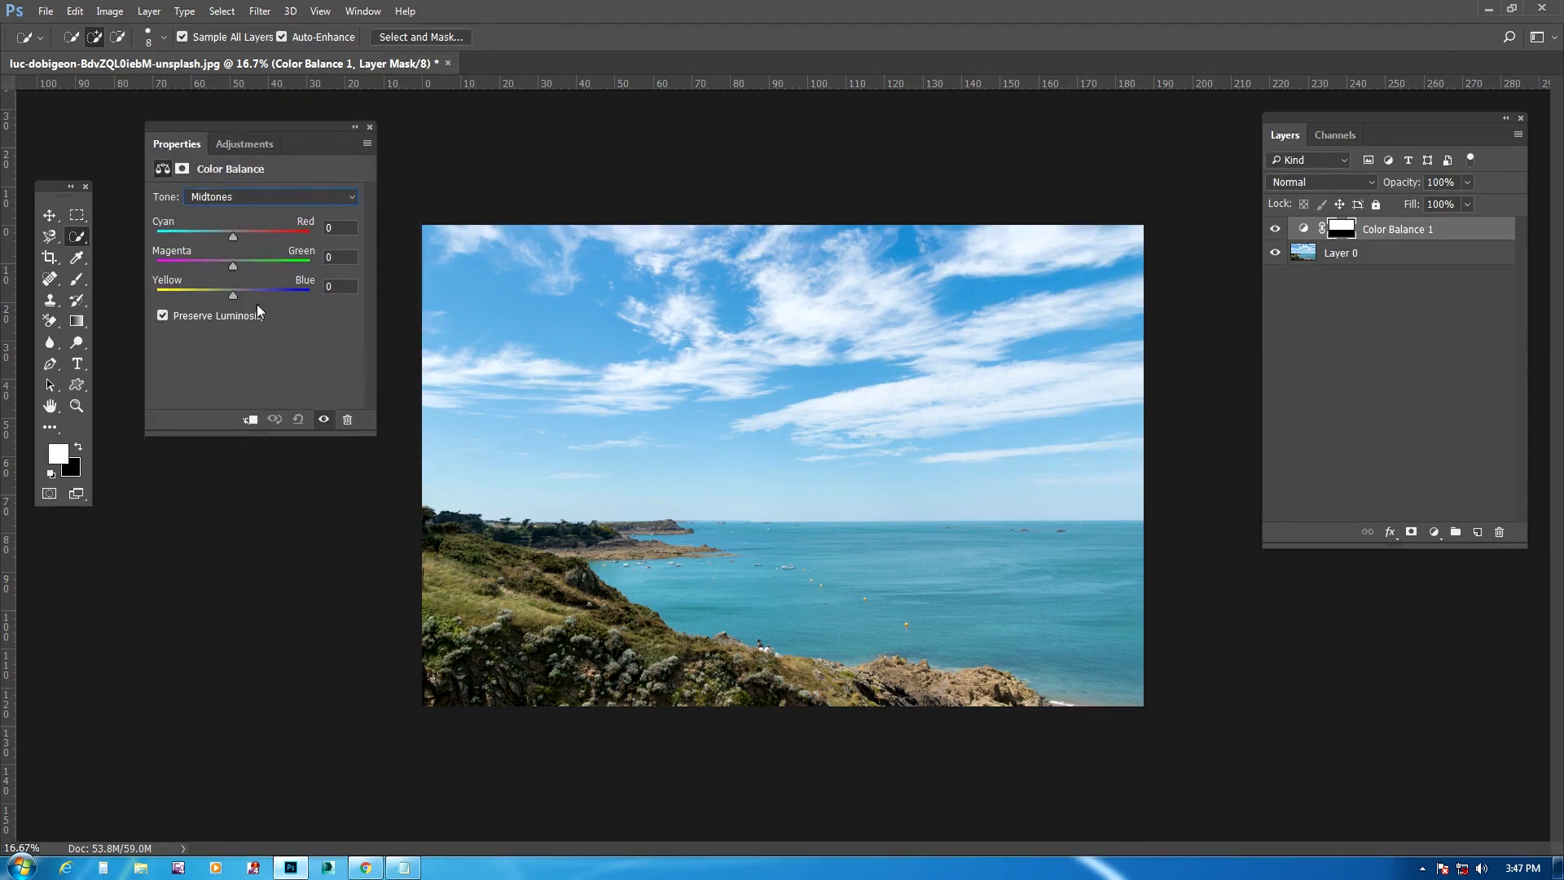
# Set the sky's Color Balance midtones to Cyan -14 and Blue +30, and its shadows to Blue +15
pyautogui.click(233, 295)
pyautogui.moveTo(238, 295); pyautogui.dragTo(255, 296)
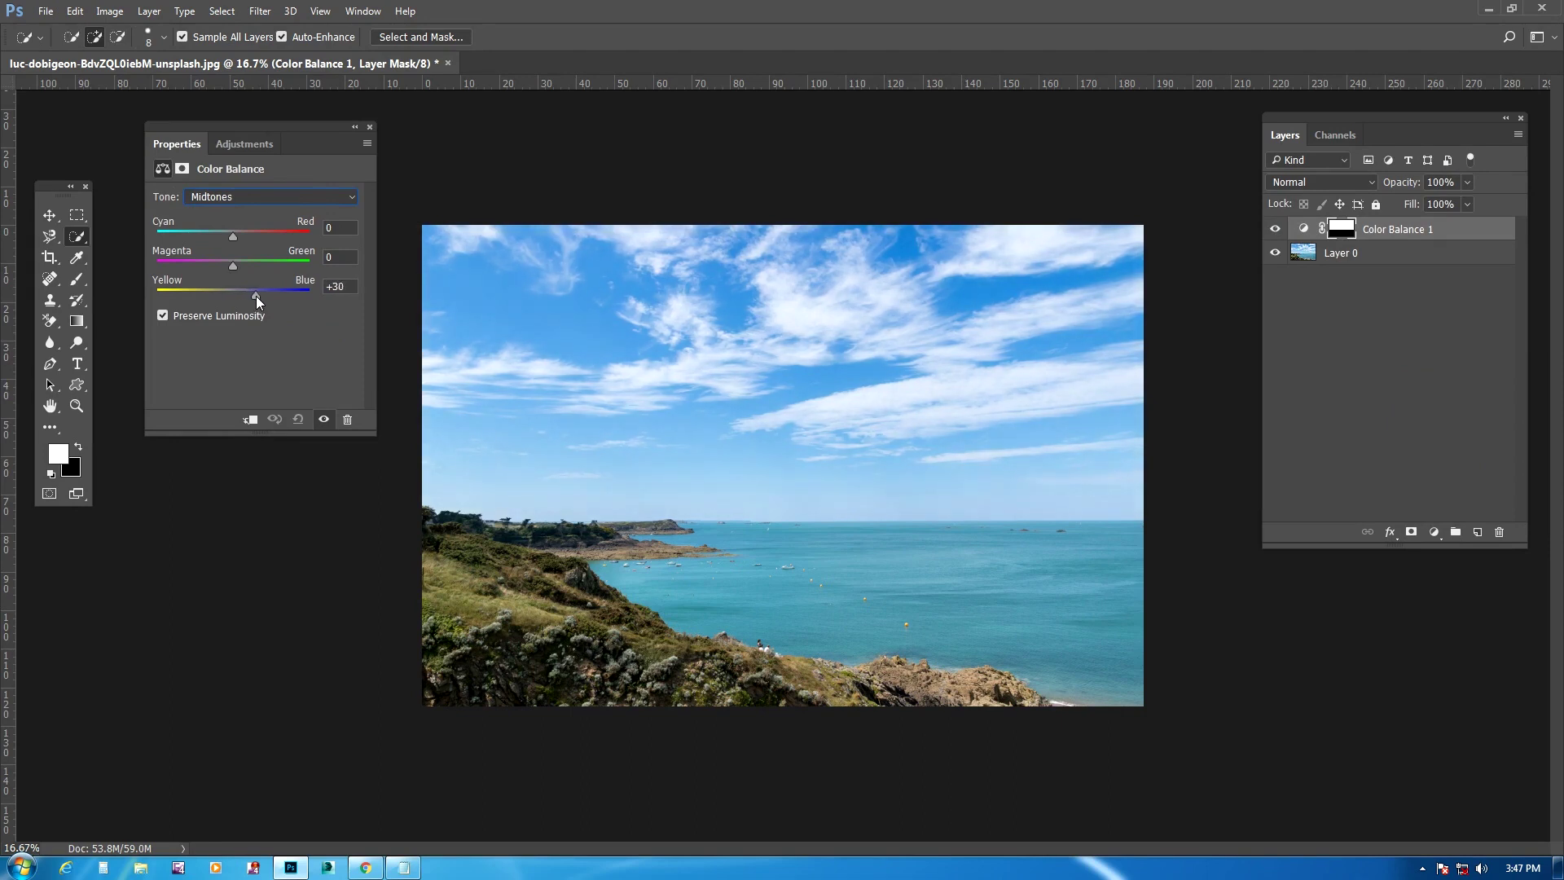
pyautogui.moveTo(233, 237); pyautogui.dragTo(223, 238)
pyautogui.click(244, 197)
pyautogui.click(240, 211)
pyautogui.moveTo(233, 295); pyautogui.dragTo(244, 296)
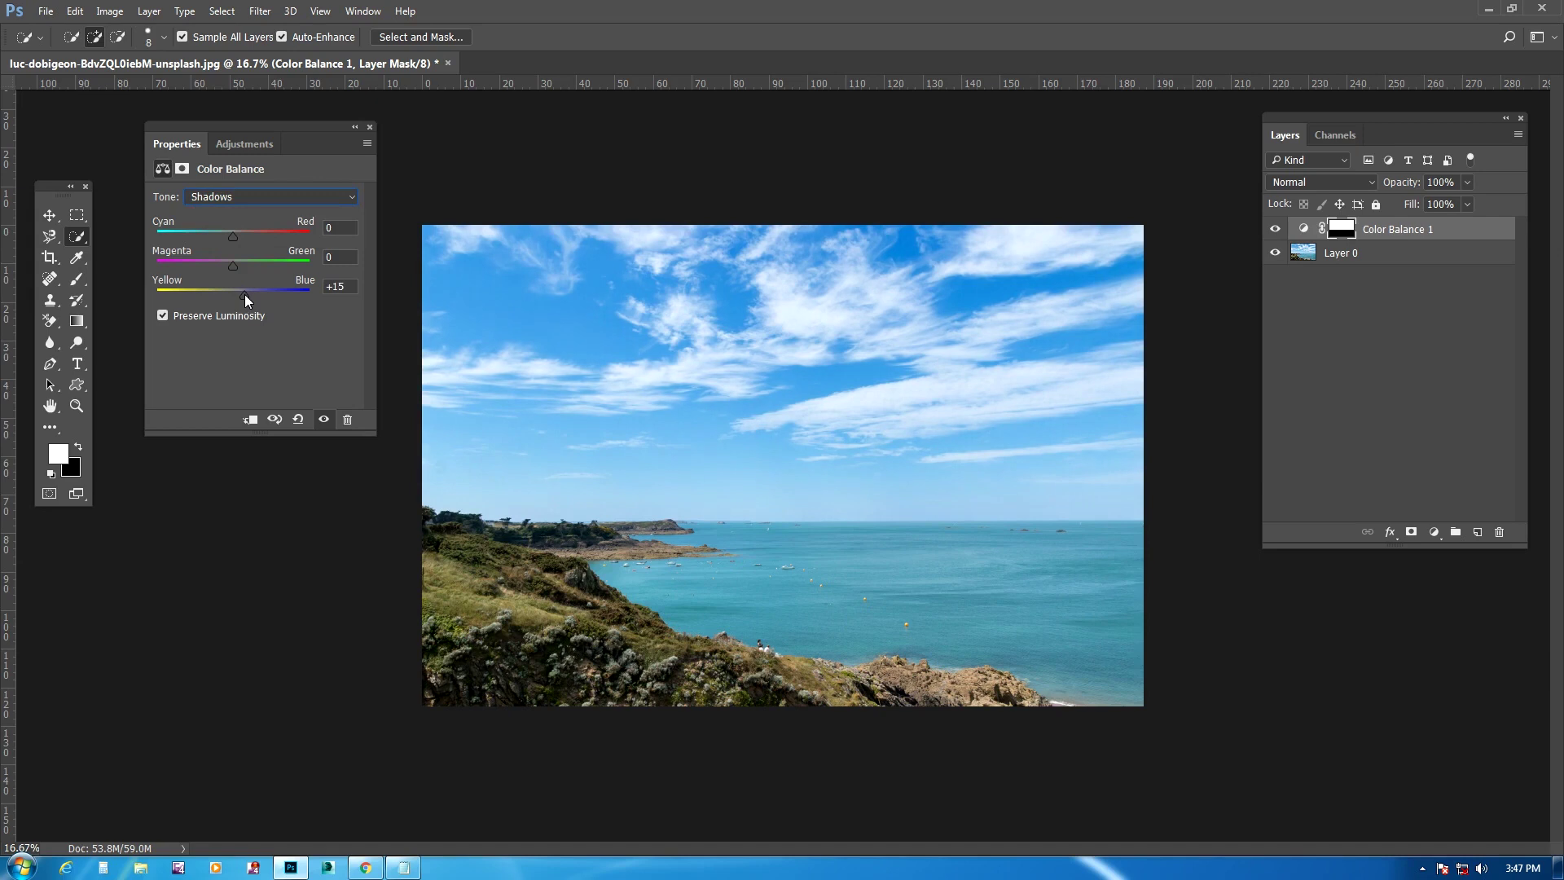
# Set the sky's Color Balance highlights to +6 on Cyan–Red and -14 on Yellow–Blue, and close the adjustment settings
pyautogui.click(243, 198)
pyautogui.click(227, 239)
pyautogui.moveTo(232, 236); pyautogui.dragTo(237, 236)
pyautogui.moveTo(233, 295); pyautogui.dragTo(225, 295)
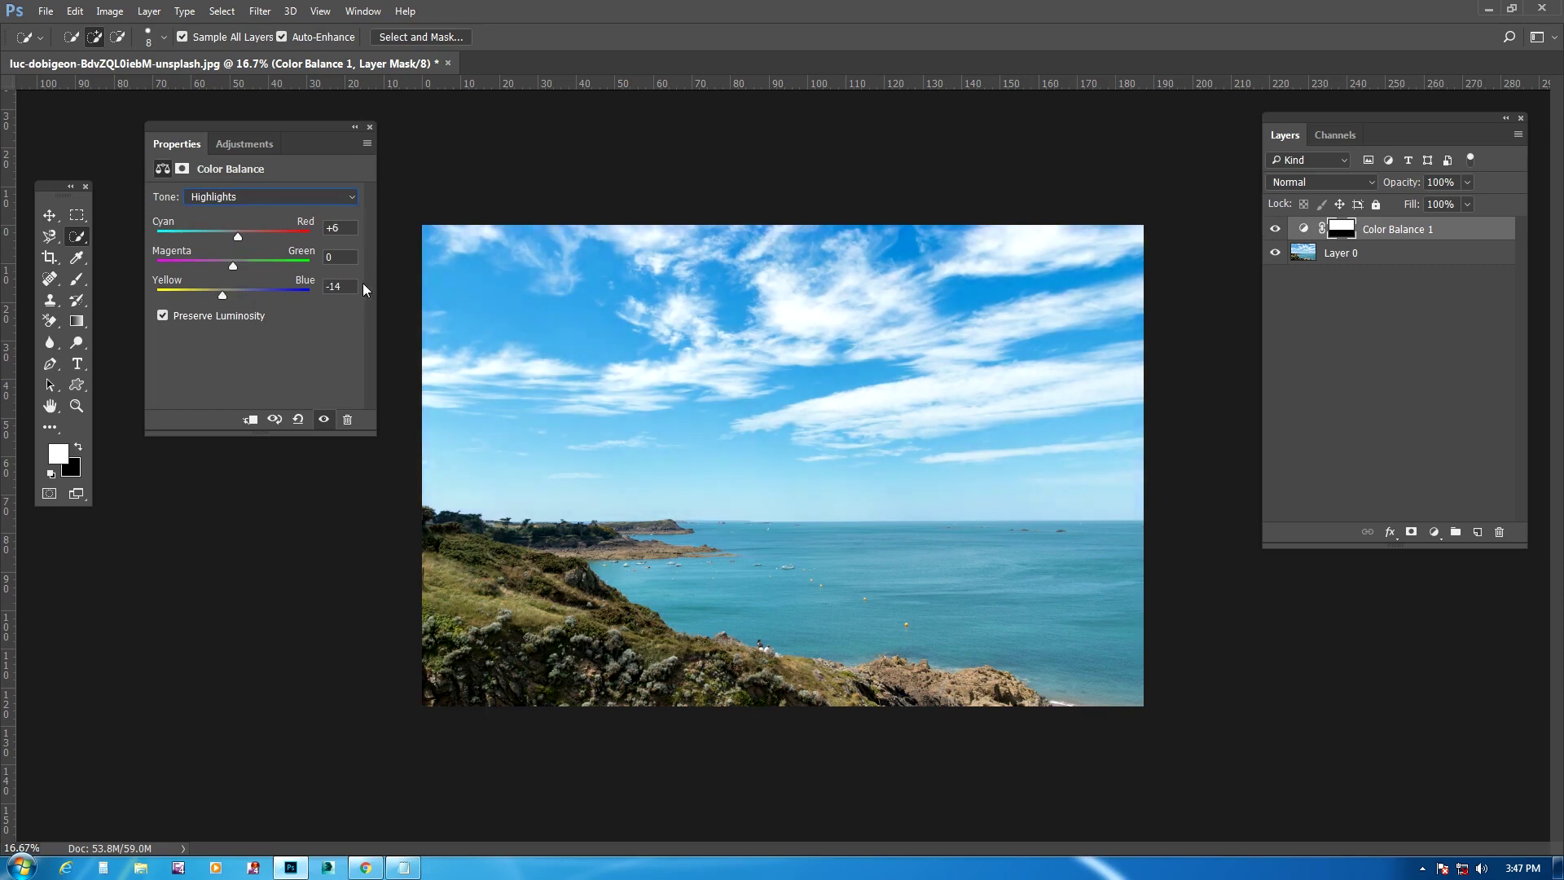
pyautogui.click(370, 127)
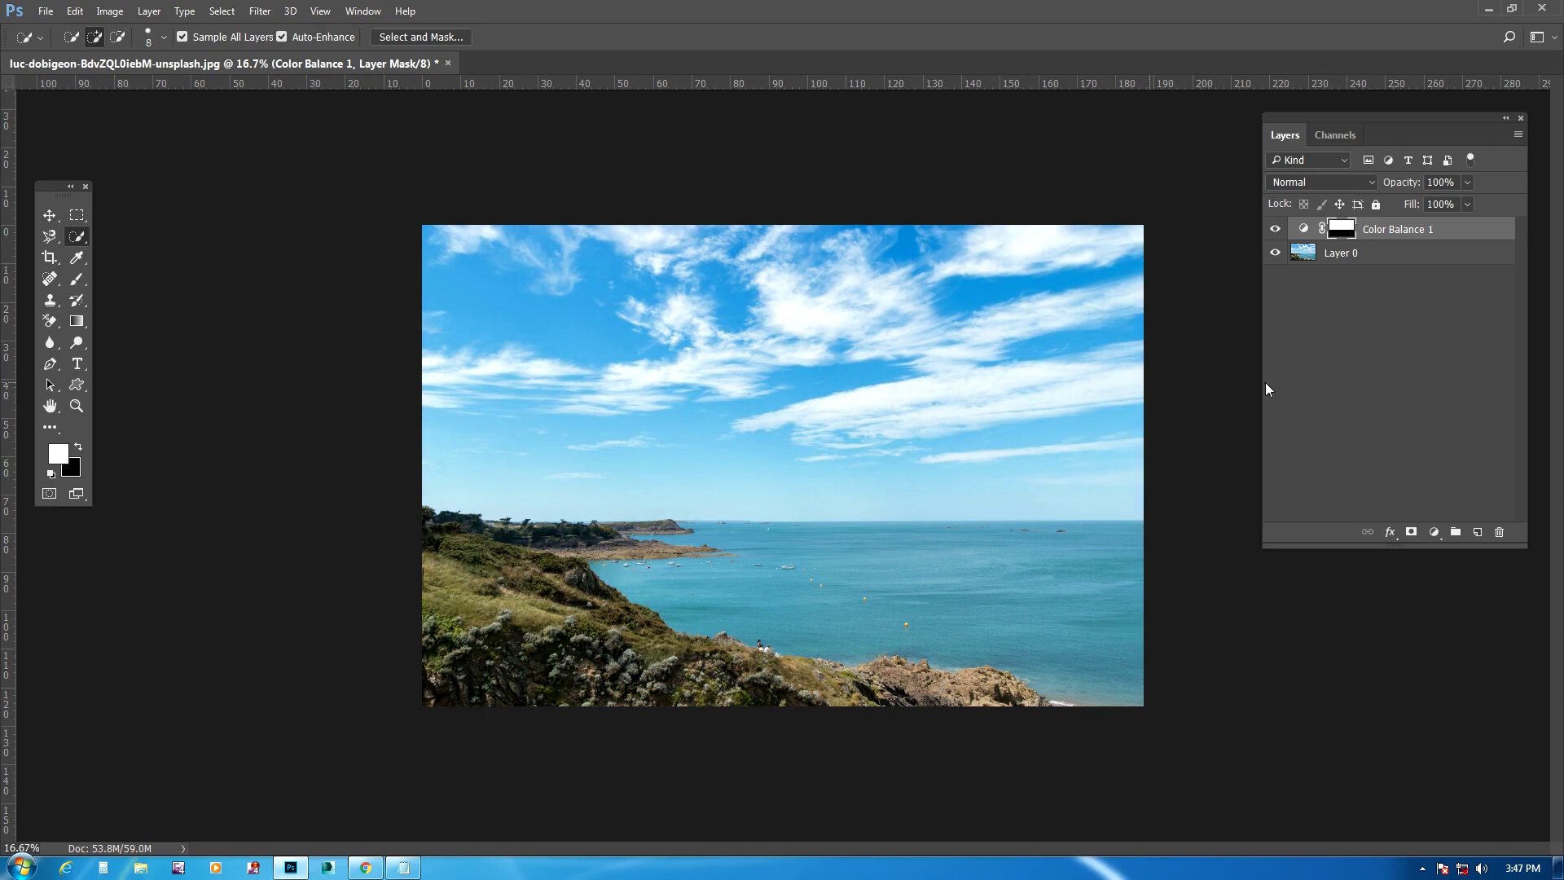
# Switch the Color Balance 1 layer off and on to compare the sky before and after the adjustment
pyautogui.click(1276, 231)
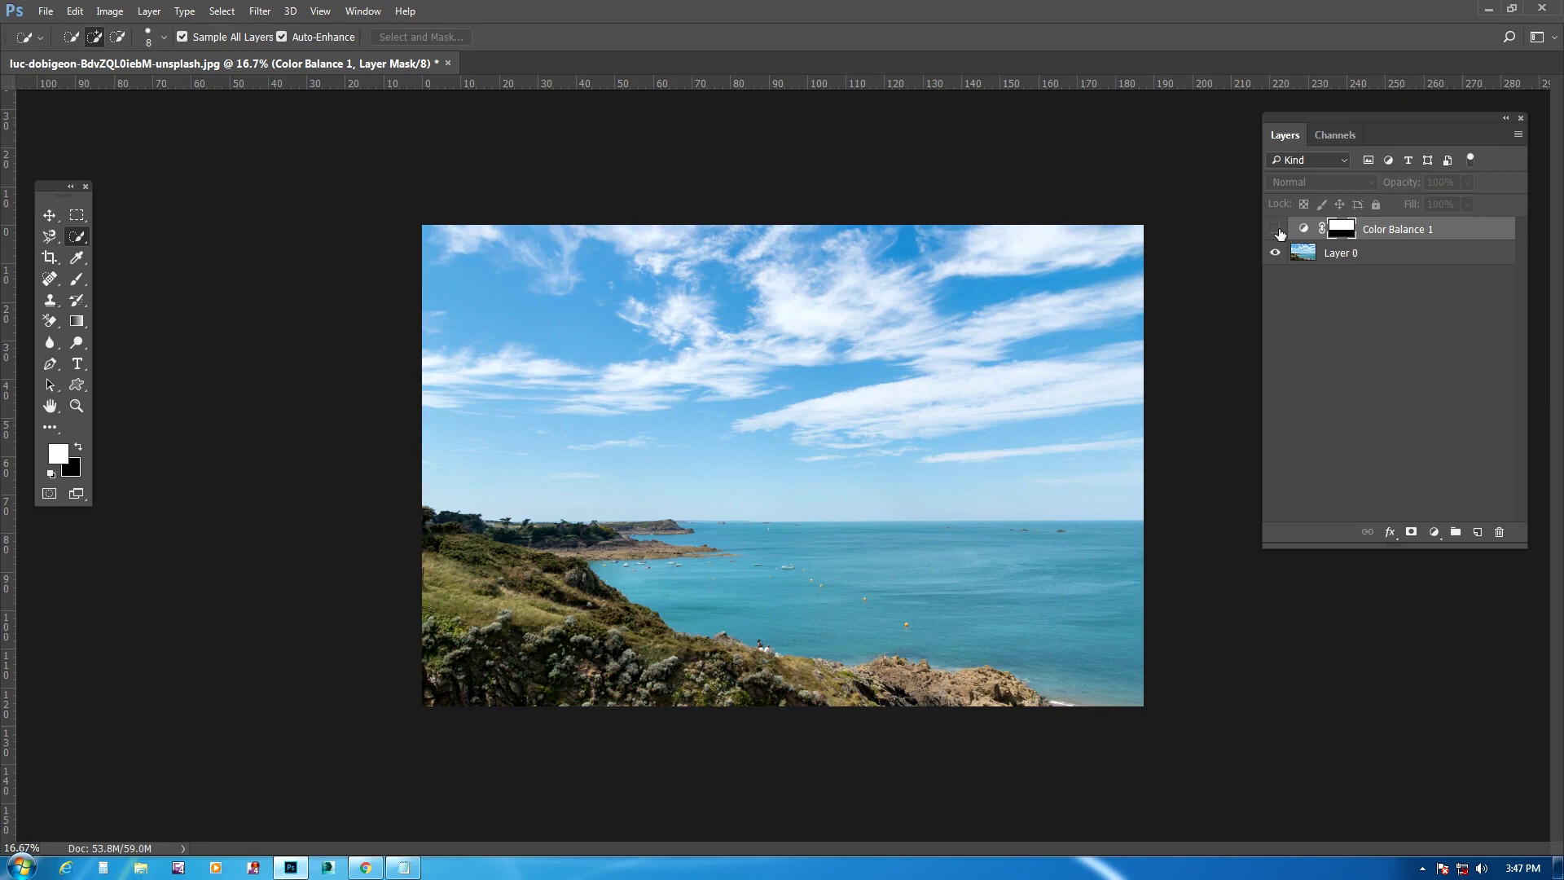
pyautogui.click(1277, 230)
pyautogui.click(1277, 230)
pyautogui.click(1277, 231)
pyautogui.click(1277, 230)
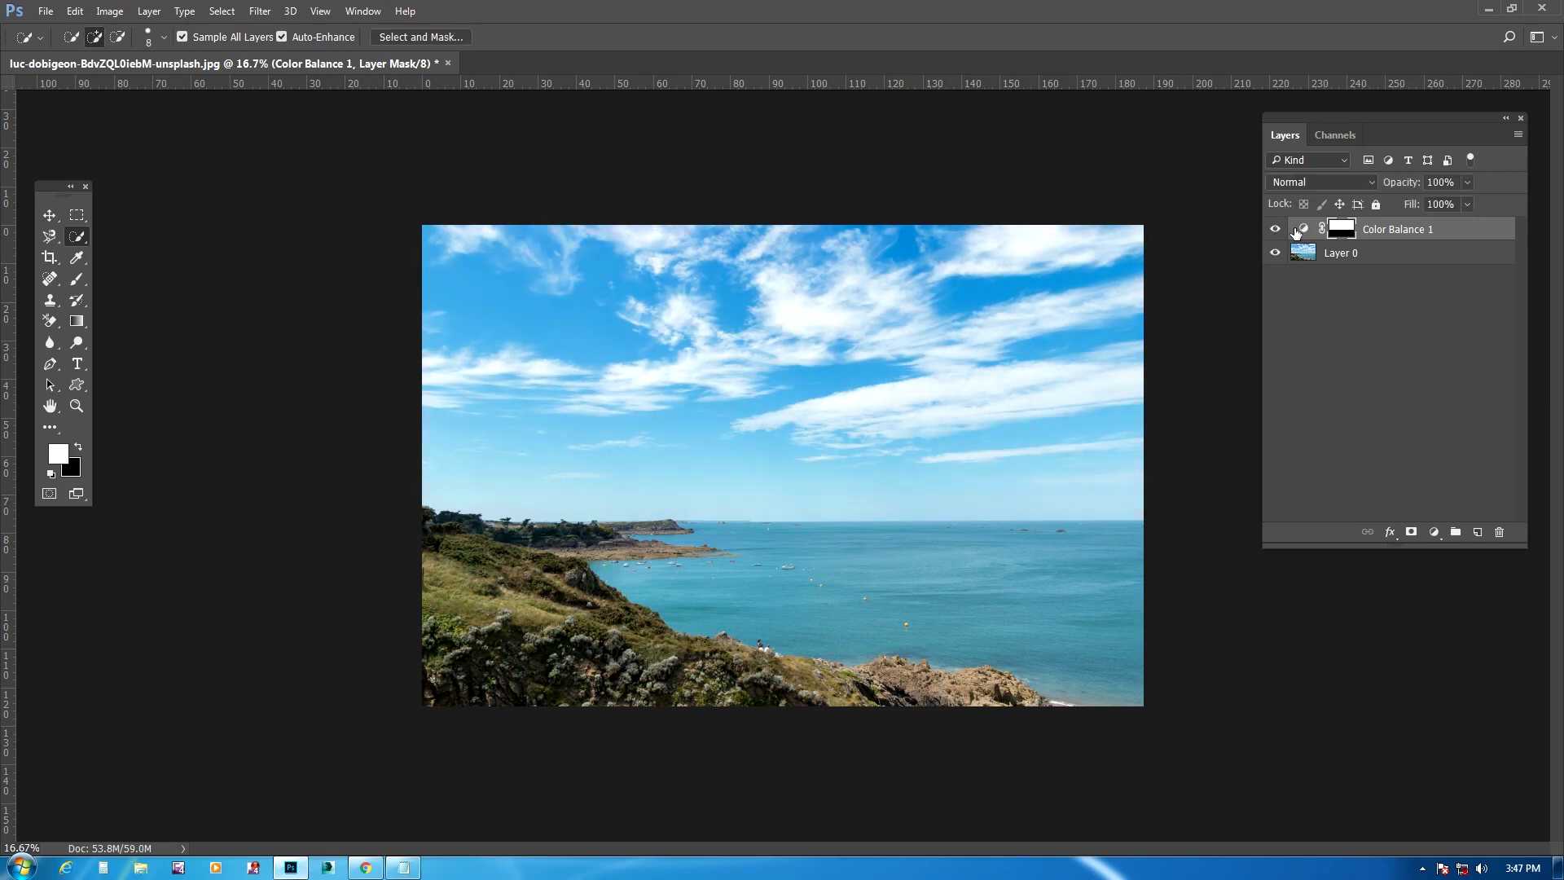
# Reopen the Color Balance 1 settings and set the midtones' Yellow–Blue value to +72
pyautogui.click(1304, 230)
pyautogui.doubleClick(1303, 229)
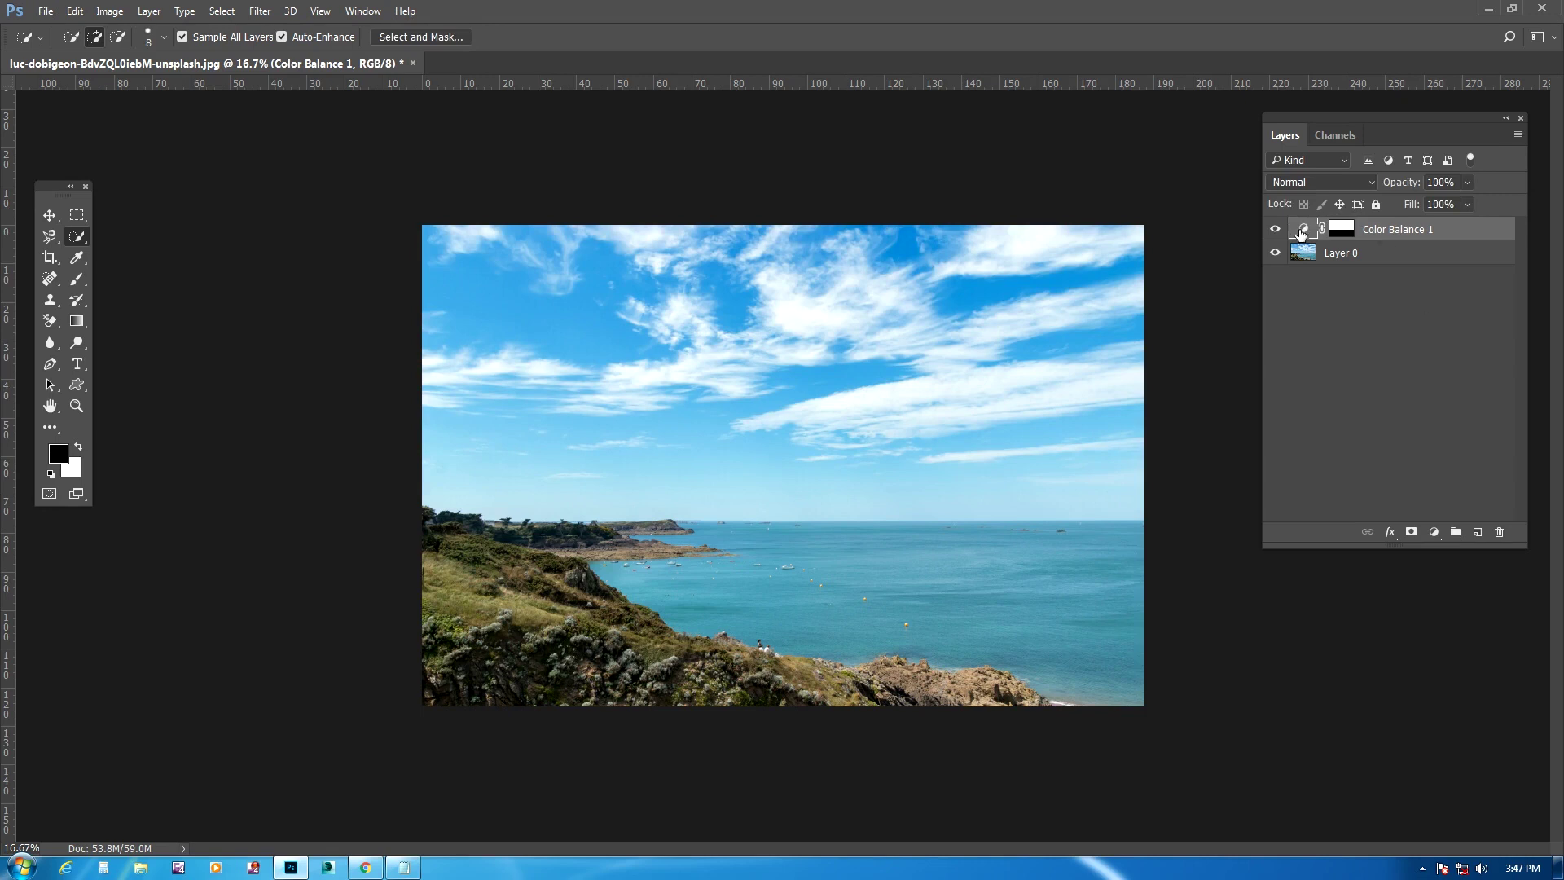
pyautogui.moveTo(259, 124); pyautogui.dragTo(269, 124)
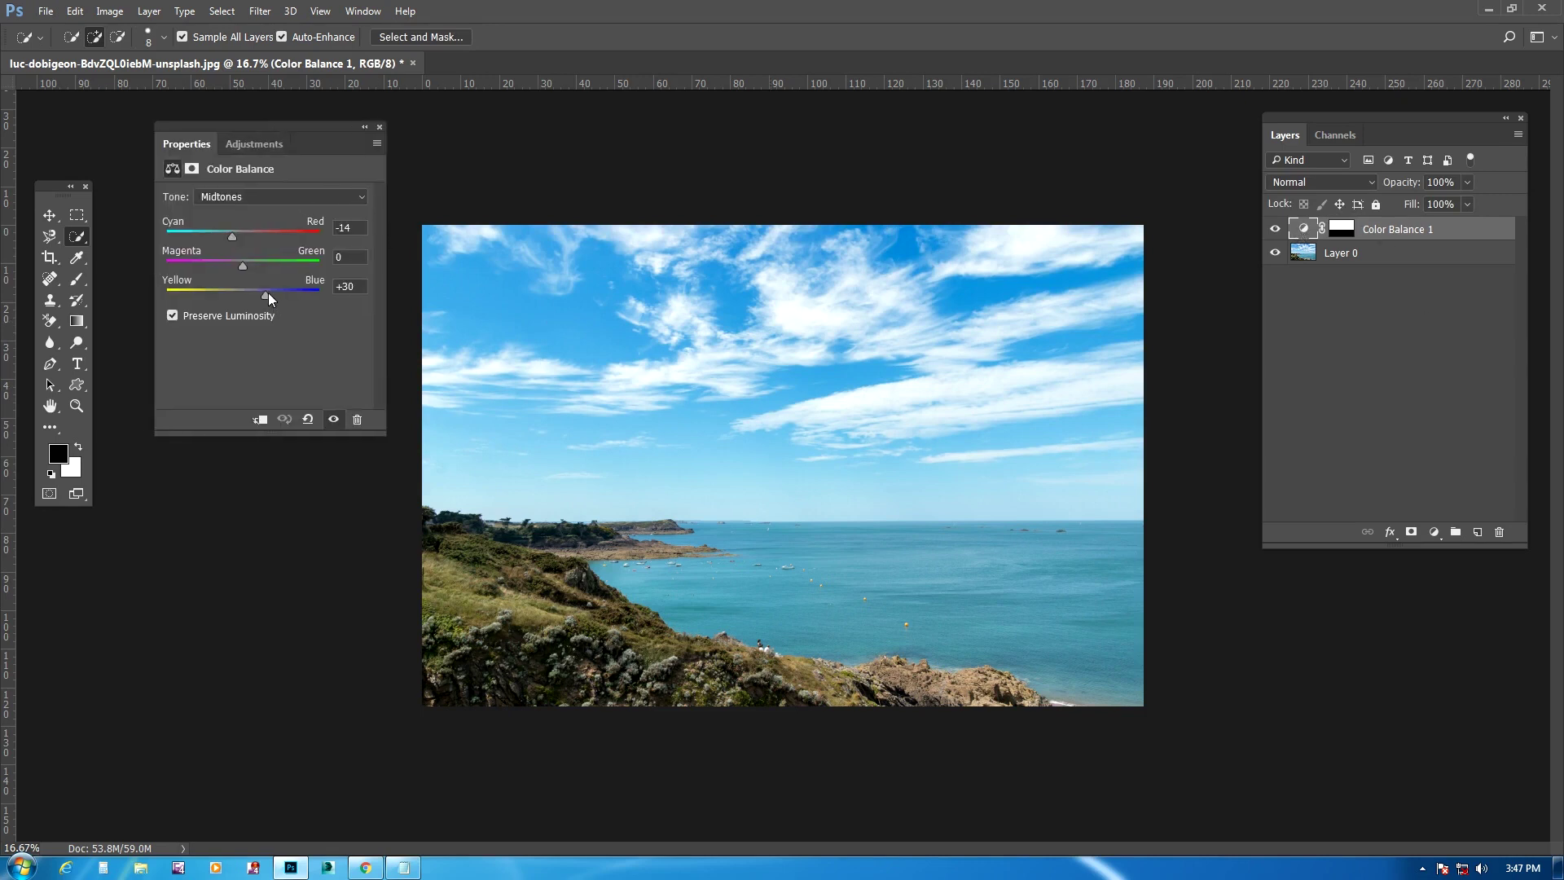
pyautogui.click(256, 197)
pyautogui.click(258, 223)
pyautogui.moveTo(269, 295); pyautogui.dragTo(297, 296)
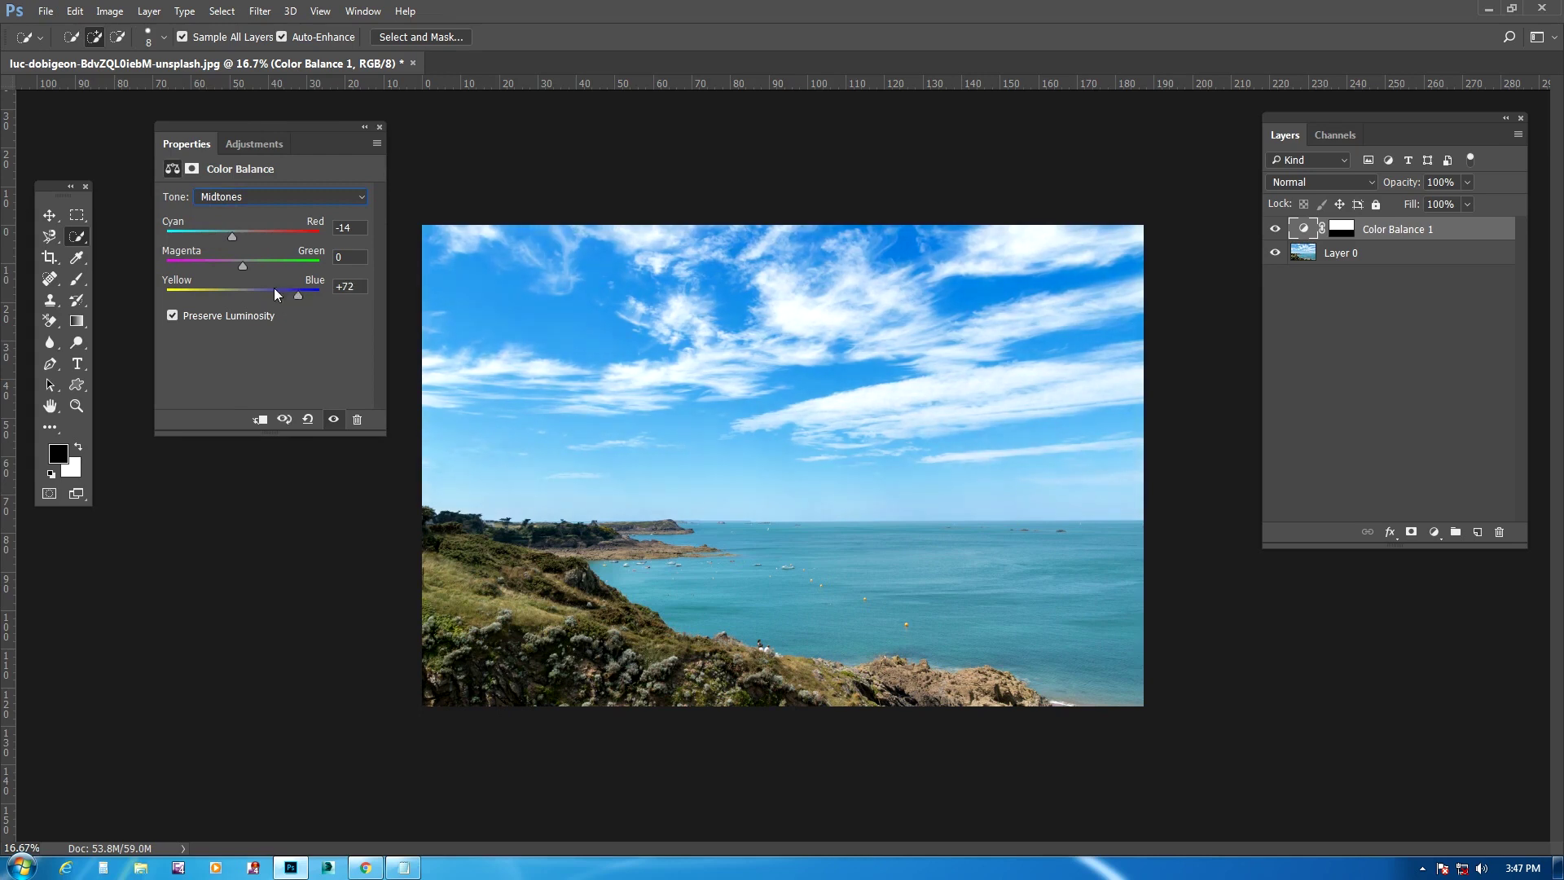
# Set the shadows' Yellow–Blue value of Color Balance 1 to +47 and close the adjustment settings
pyautogui.click(245, 197)
pyautogui.click(237, 212)
pyautogui.click(240, 197)
pyautogui.click(237, 212)
pyautogui.moveTo(256, 295); pyautogui.dragTo(279, 300)
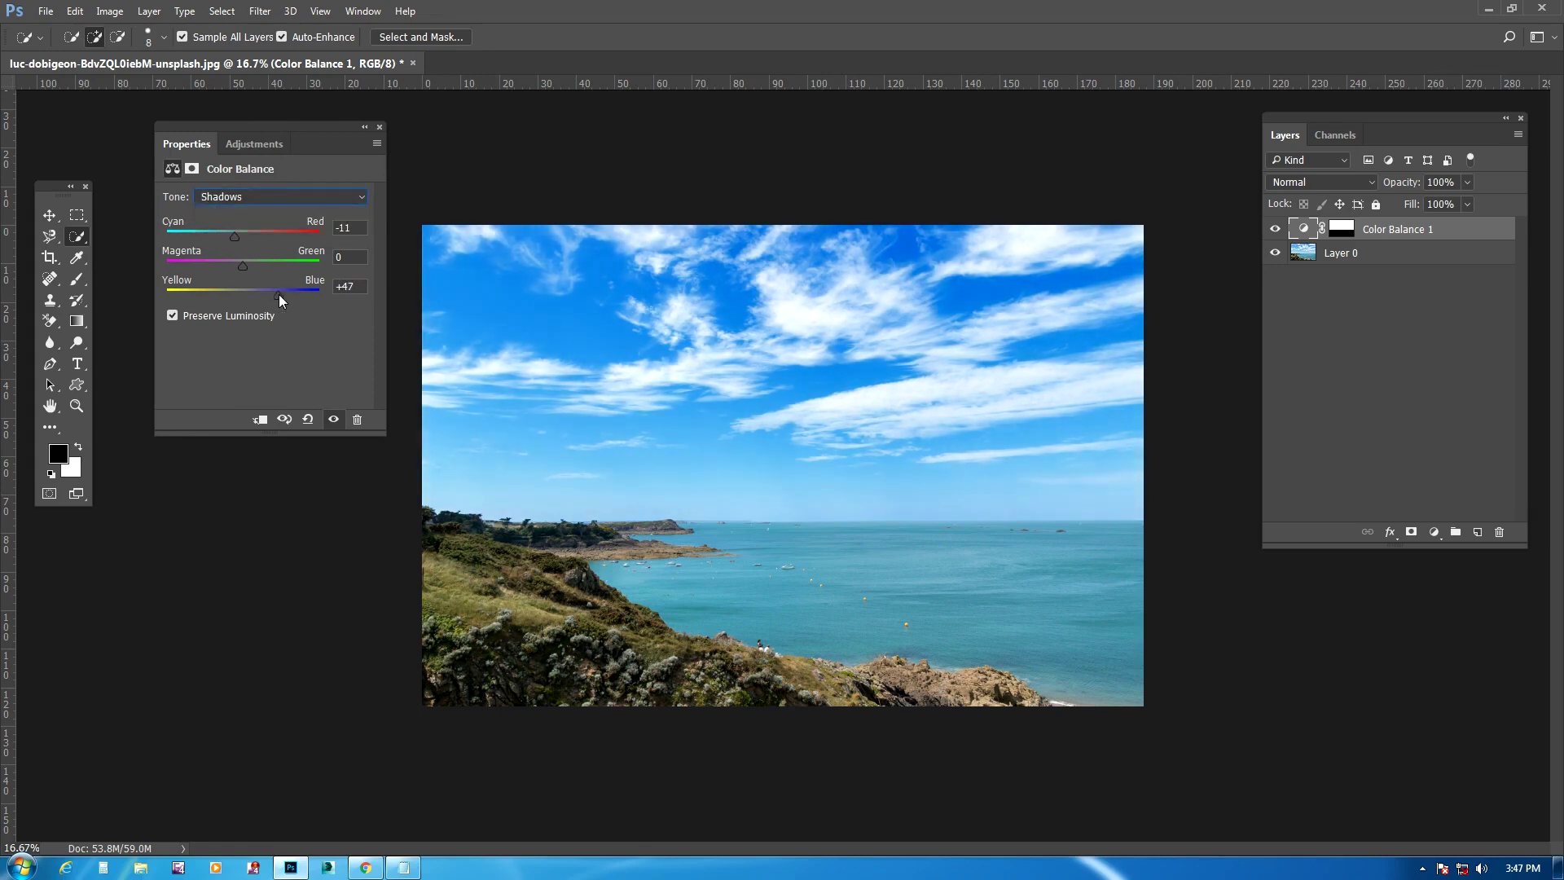
pyautogui.click(380, 127)
# Compare the original sky with the stronger blue adjustment by hiding and showing Color Balance 1
pyautogui.click(1276, 229)
pyautogui.click(1276, 229)
pyautogui.click(1277, 229)
pyautogui.click(1276, 230)
pyautogui.click(1276, 230)
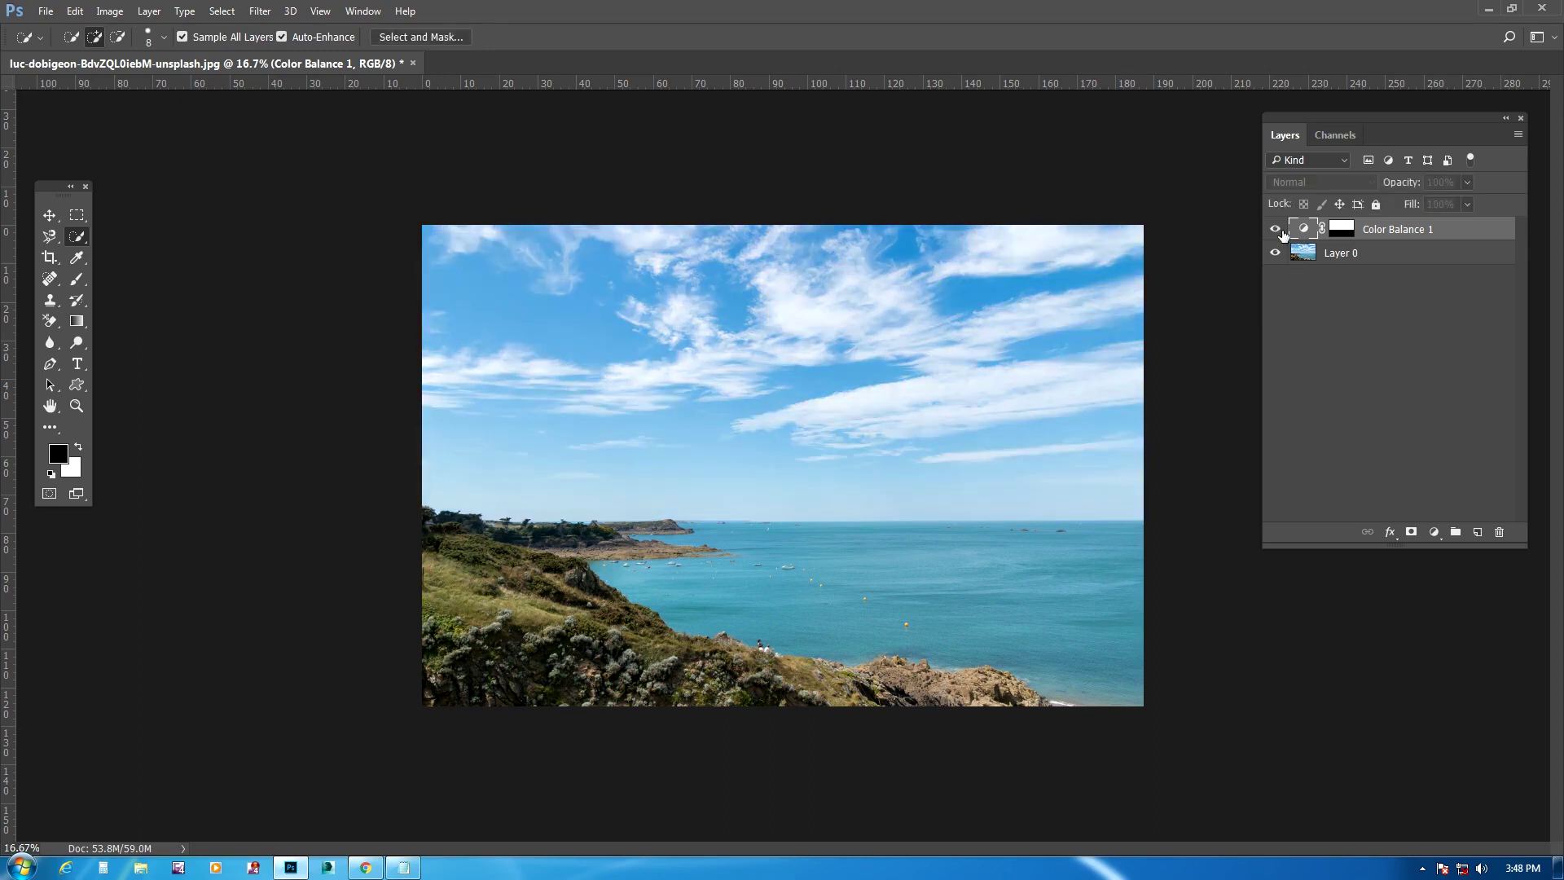
pyautogui.click(1276, 230)
# Examine the adjusted sky and horizon at several zoom levels in full-screen mode with the menu bar
pyautogui.hotkey('ctrl', '+')
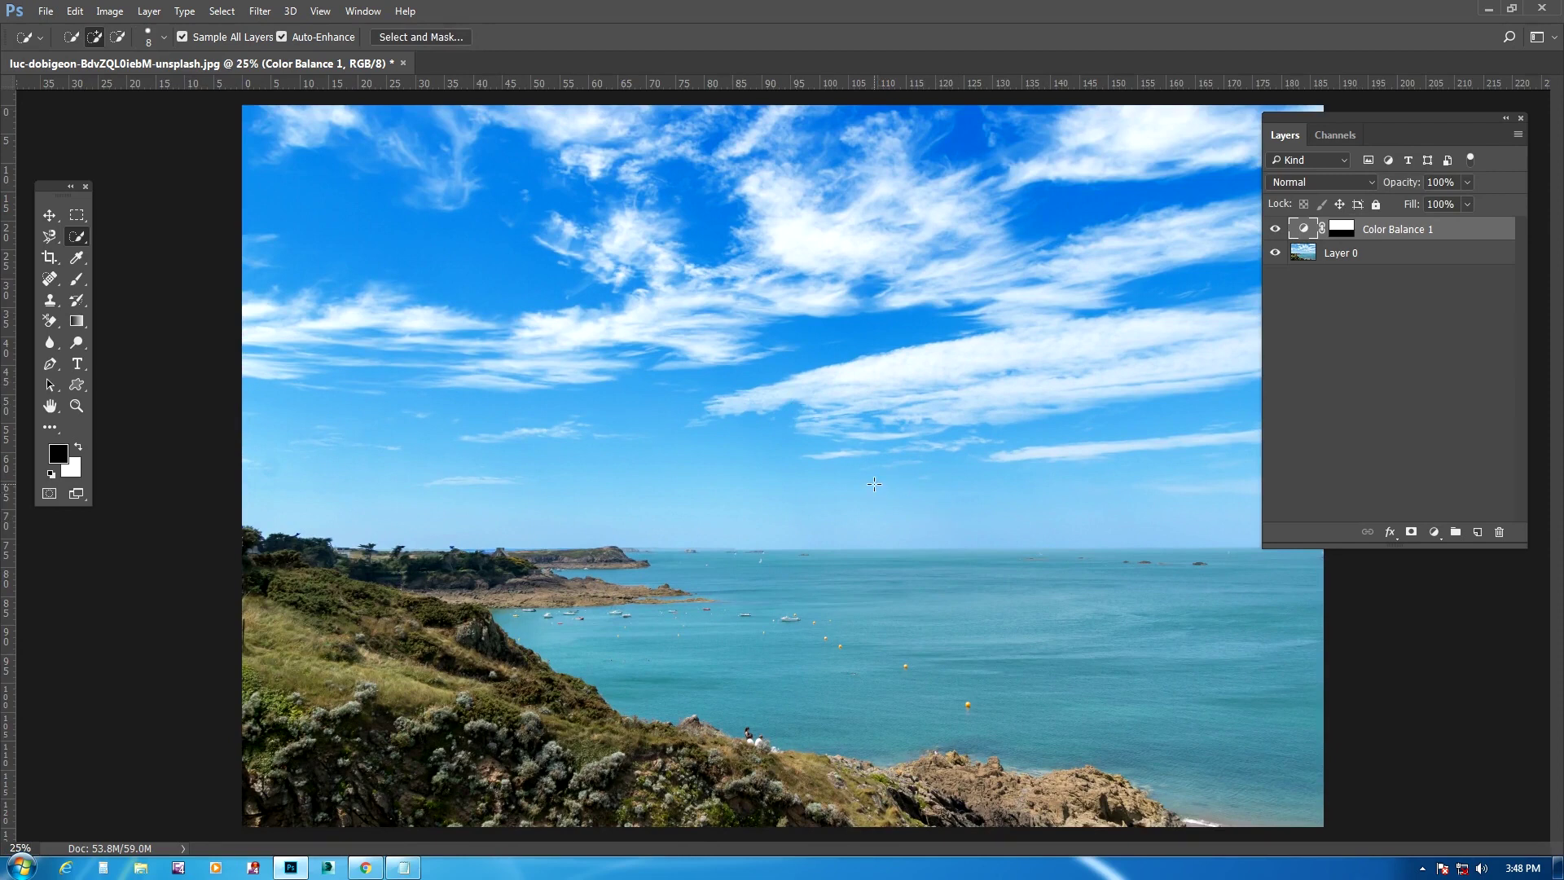
pyautogui.press('f')
pyautogui.moveTo(914, 507); pyautogui.dragTo(754, 415)
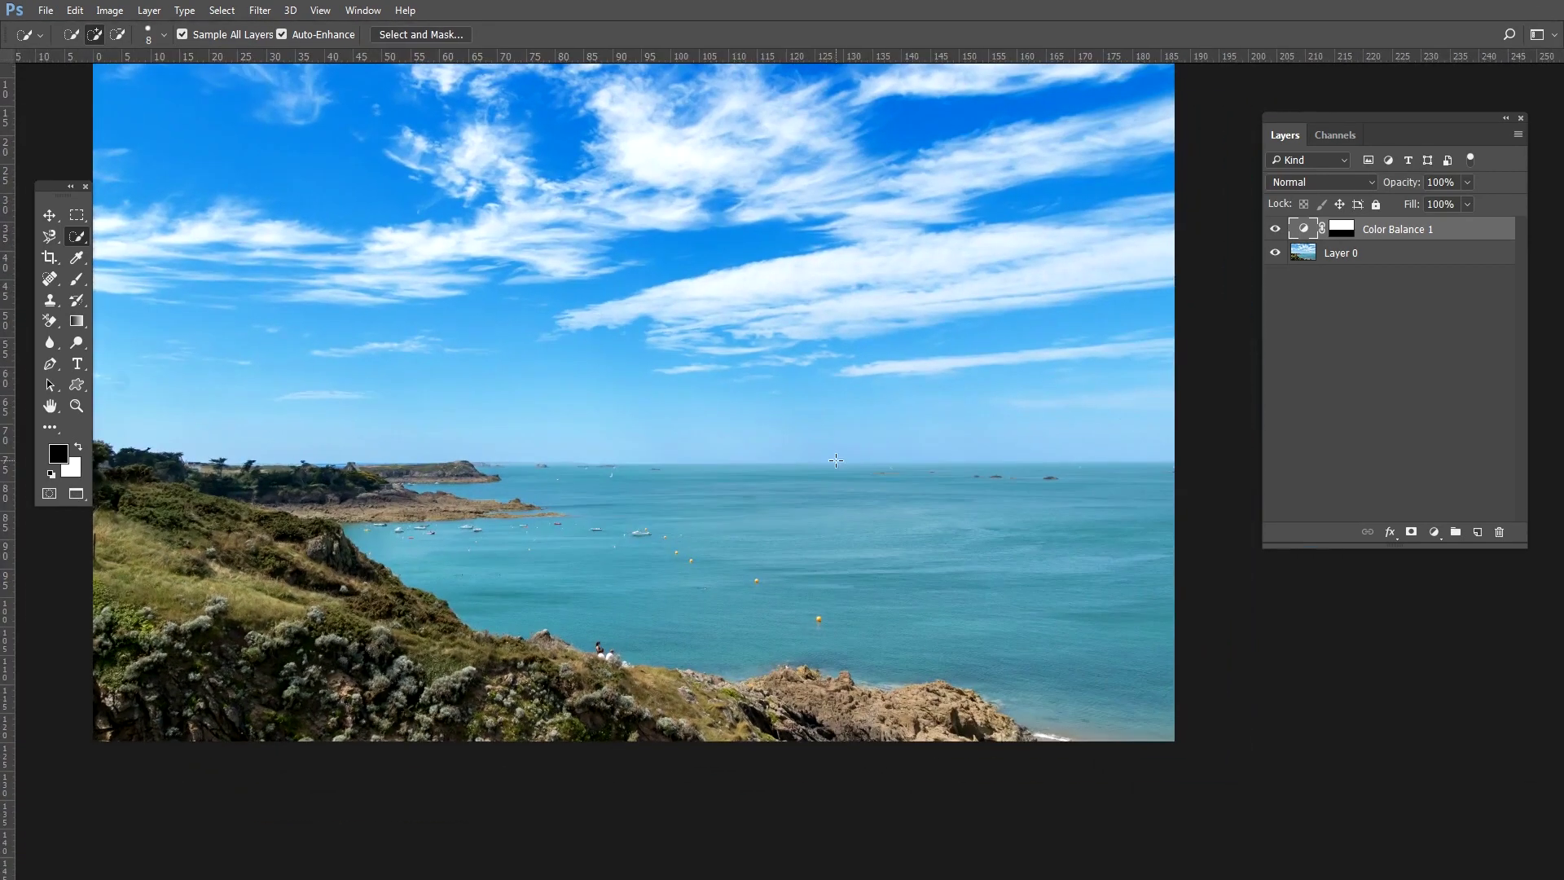
pyautogui.hotkey('ctrl', '+')
pyautogui.hotkey('ctrl', '+')
pyautogui.hotkey('ctrl', '-')
pyautogui.hotkey('ctrl', '-')
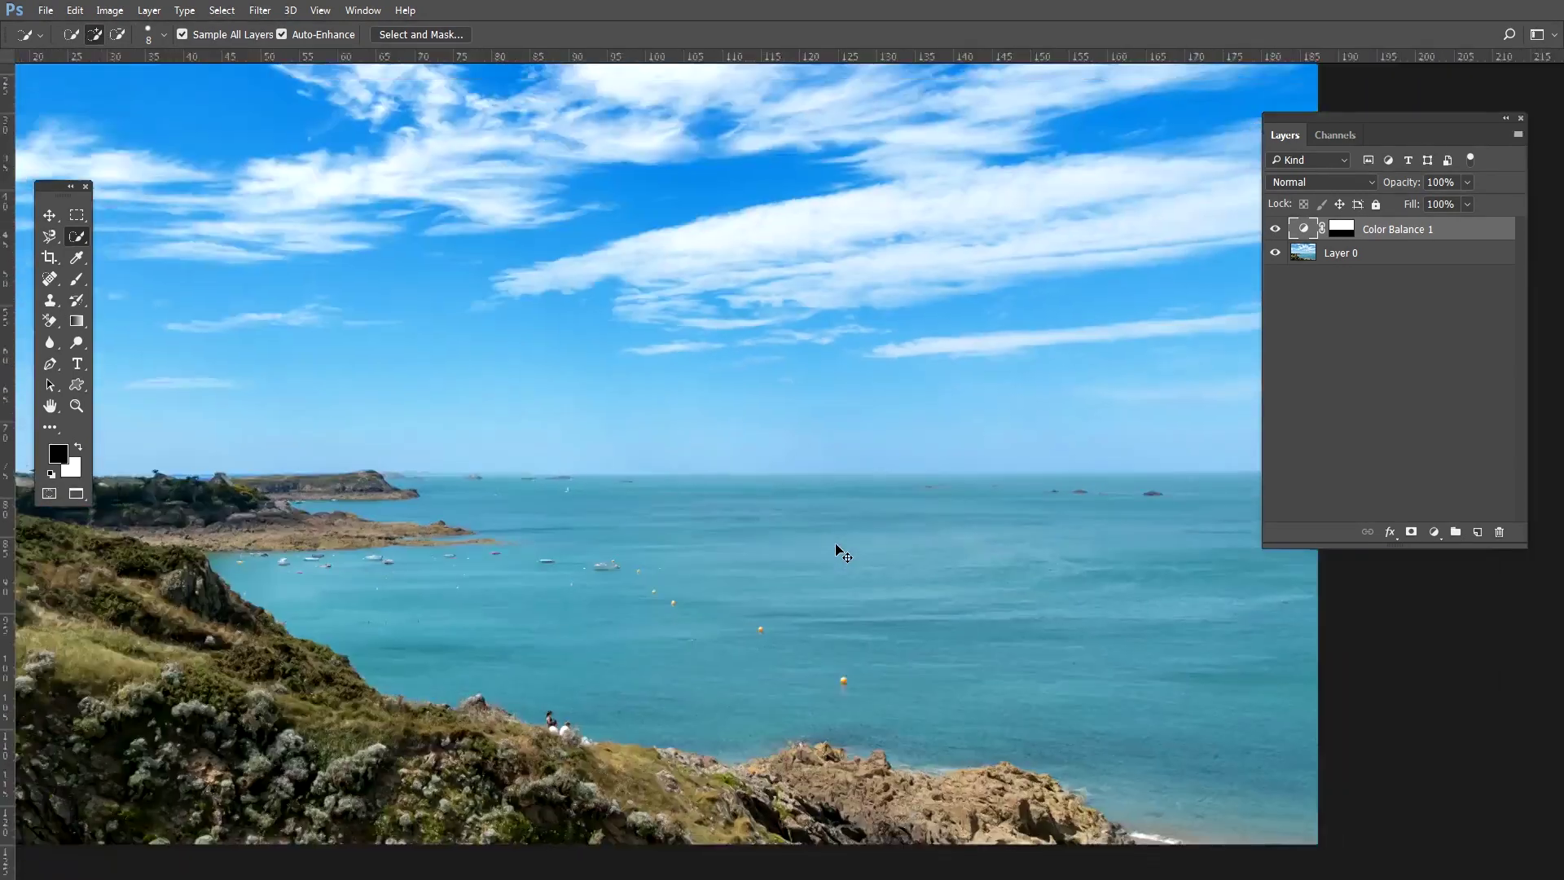
pyautogui.hotkey('ctrl', '-')
pyautogui.hotkey('ctrl', '-')
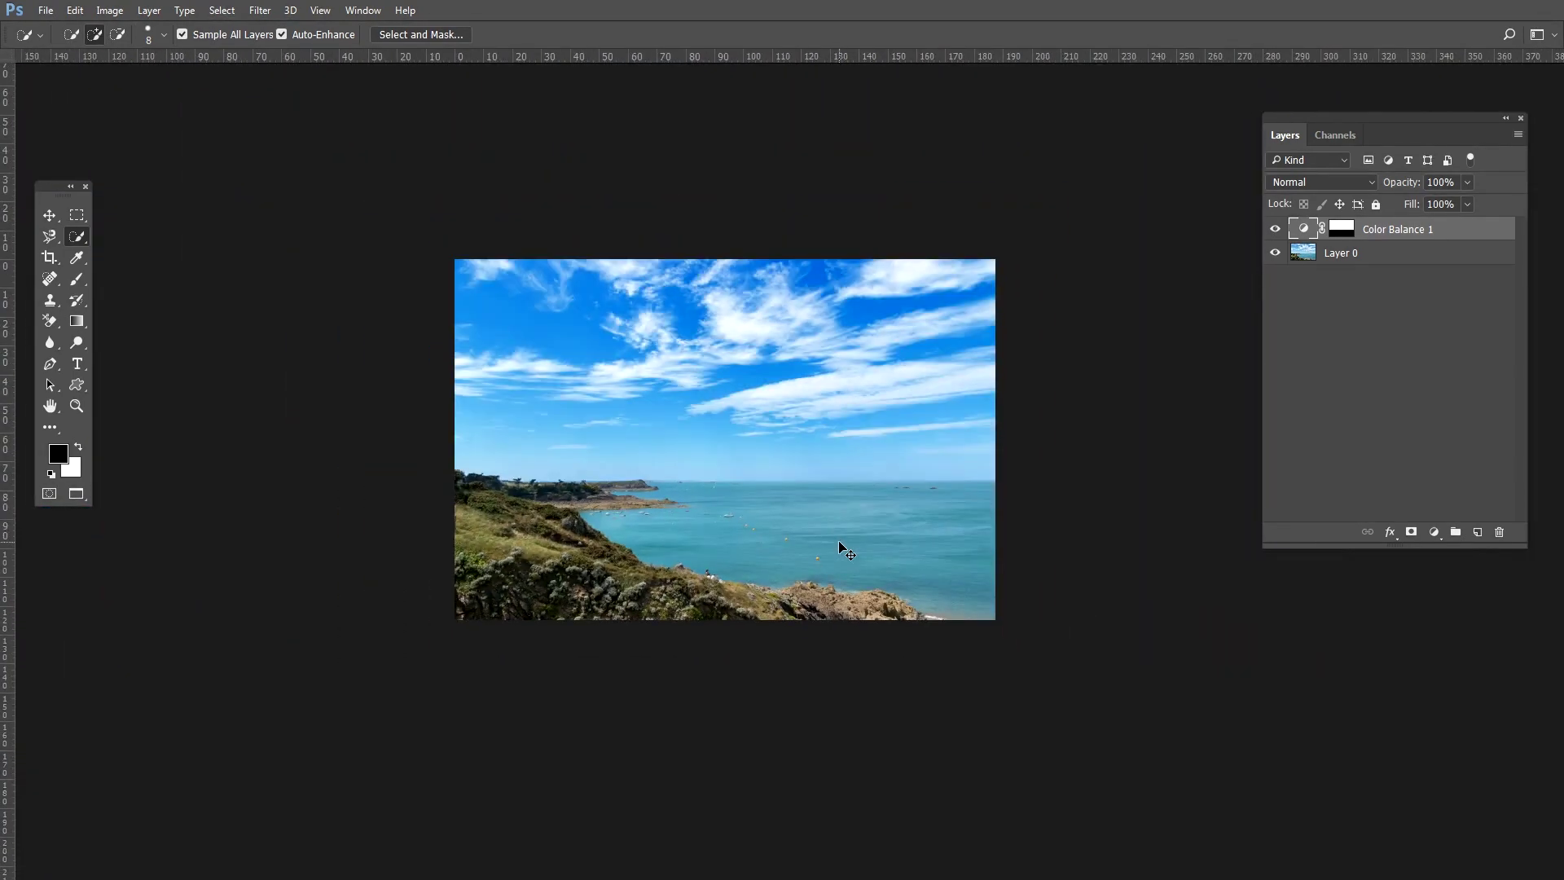
pyautogui.hotkey('ctrl', '+')
pyautogui.hotkey('ctrl', '+')
pyautogui.hotkey('ctrl', '+')
pyautogui.moveTo(855, 481); pyautogui.dragTo(761, 388)
# Select the sea with the Quick Selection tool at brush size 300
pyautogui.rightClick(77, 236)
pyautogui.click(161, 239)
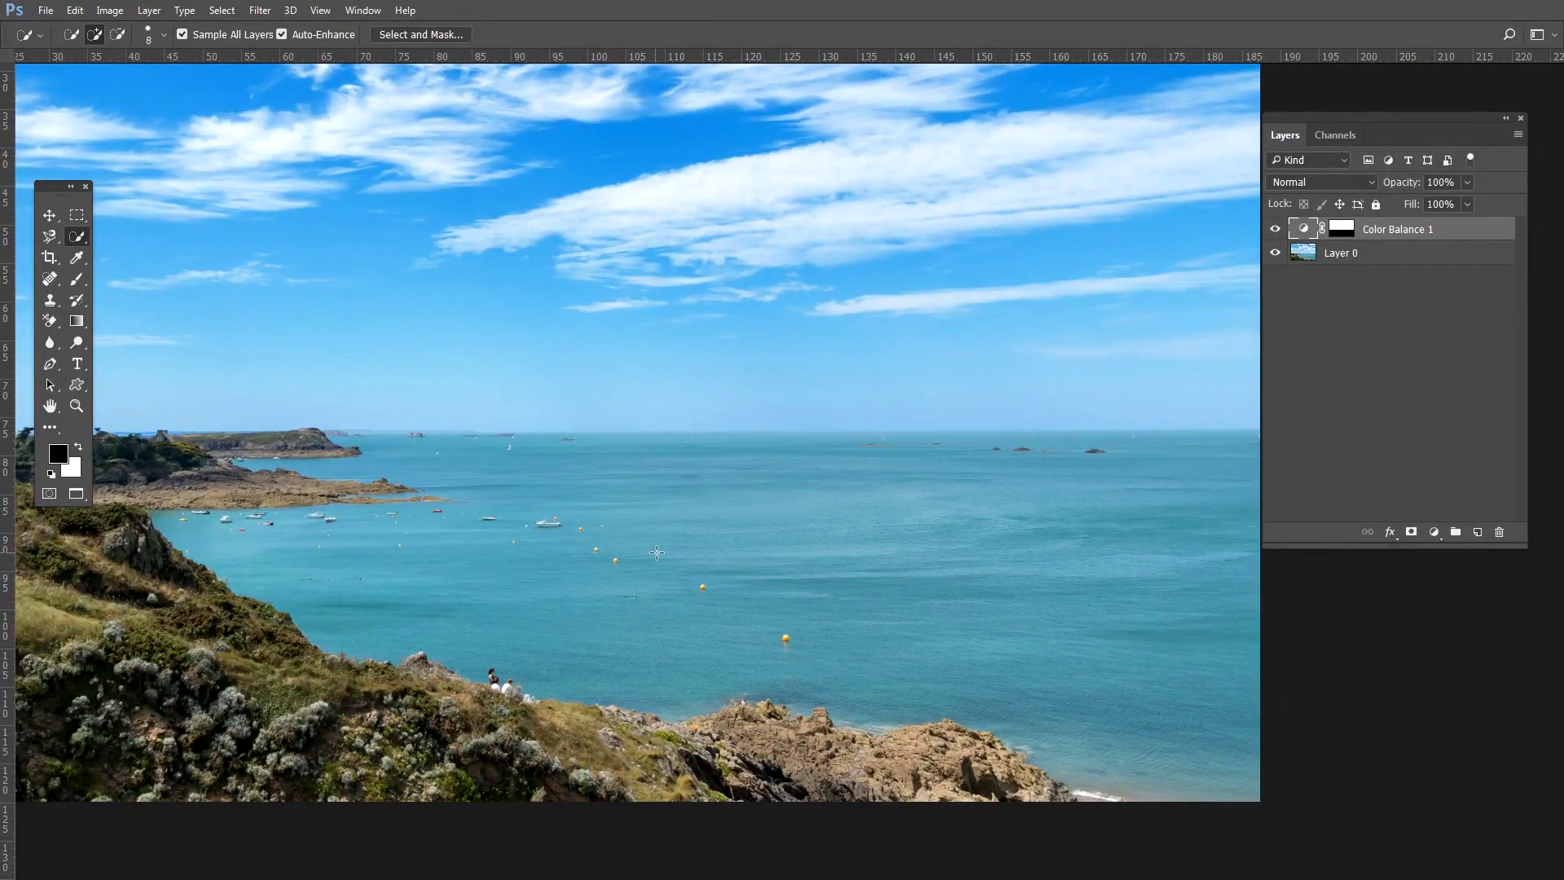
pyautogui.press(']')
pyautogui.press(']')
pyautogui.press(']')
pyautogui.press(']')
pyautogui.press(']')
pyautogui.press(']')
pyautogui.press(']')
pyautogui.press(']')
pyautogui.press(']')
pyautogui.press(']')
pyautogui.press(']')
pyautogui.press(']')
pyautogui.press(']')
pyautogui.press(']')
pyautogui.press(']')
pyautogui.press(']')
pyautogui.press(']')
pyautogui.press(']')
pyautogui.press(']')
pyautogui.press(']')
pyautogui.press(']')
pyautogui.press(']')
pyautogui.press(']')
pyautogui.press(']')
pyautogui.press(']')
pyautogui.press(']')
pyautogui.press(']')
pyautogui.press(']')
pyautogui.press(']')
pyautogui.press(']')
pyautogui.press('[')
pyautogui.press('[')
pyautogui.press('[')
pyautogui.press('[')
pyautogui.press('[')
pyautogui.press('[')
pyautogui.press('[')
pyautogui.press('[')
pyautogui.press('[')
pyautogui.press('[')
pyautogui.press('[')
pyautogui.press(']')
pyautogui.moveTo(768, 513)
pyautogui.mouseDown()
pyautogui.moveTo(632, 488)
pyautogui.moveTo(936, 499)
pyautogui.moveTo(1083, 524)
pyautogui.moveTo(1117, 548)
pyautogui.moveTo(604, 509)
pyautogui.mouseUp()
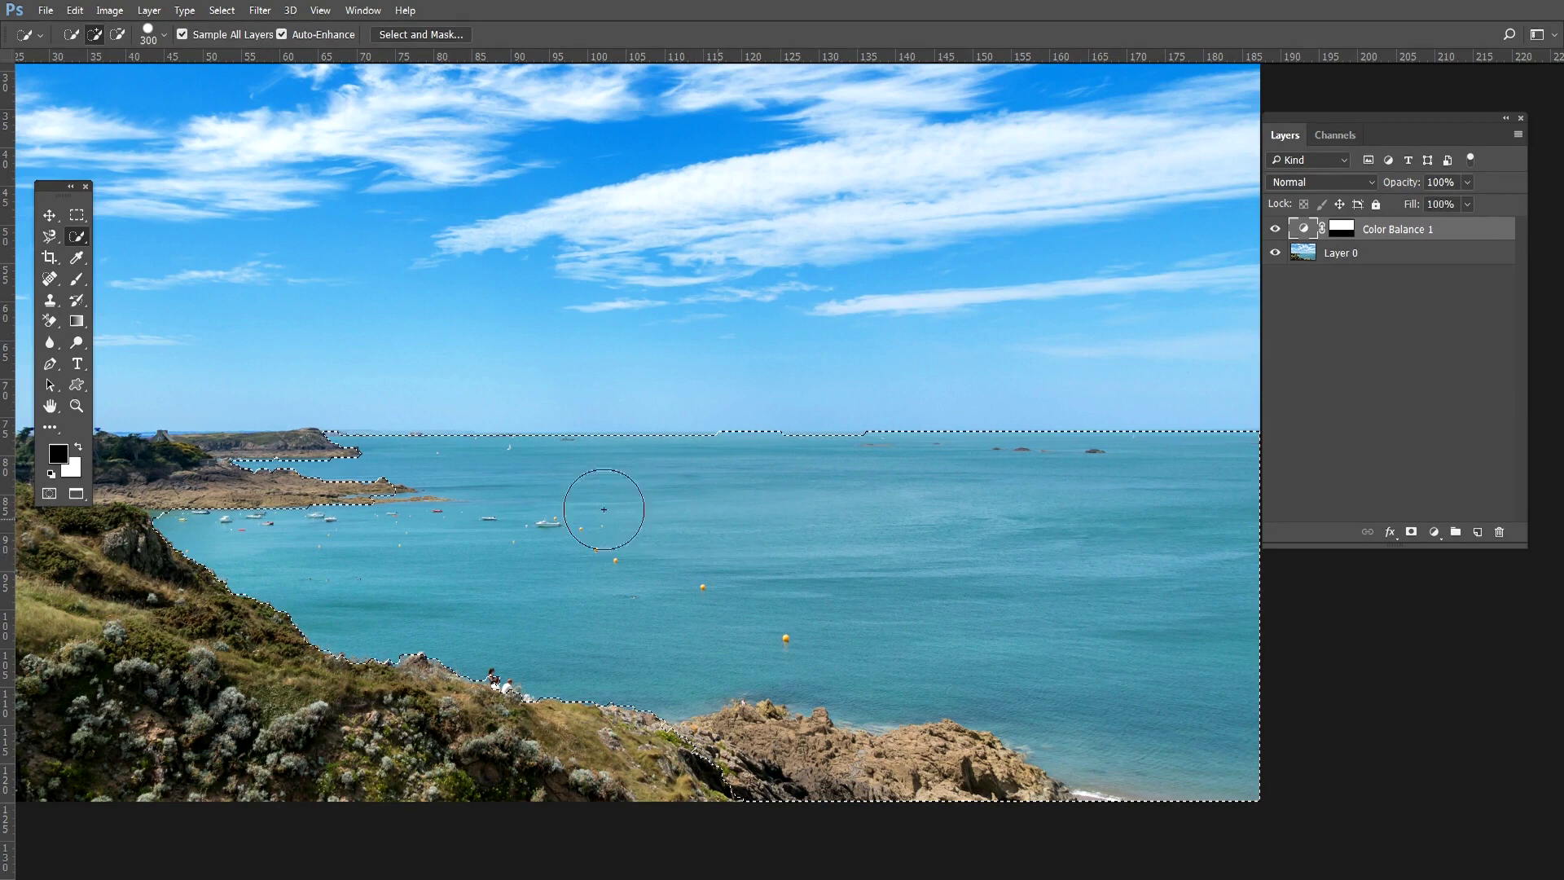
# Subtract the brown rocks along the image's lower edge from the sea selection
pyautogui.scroll(-3, 692, 570)
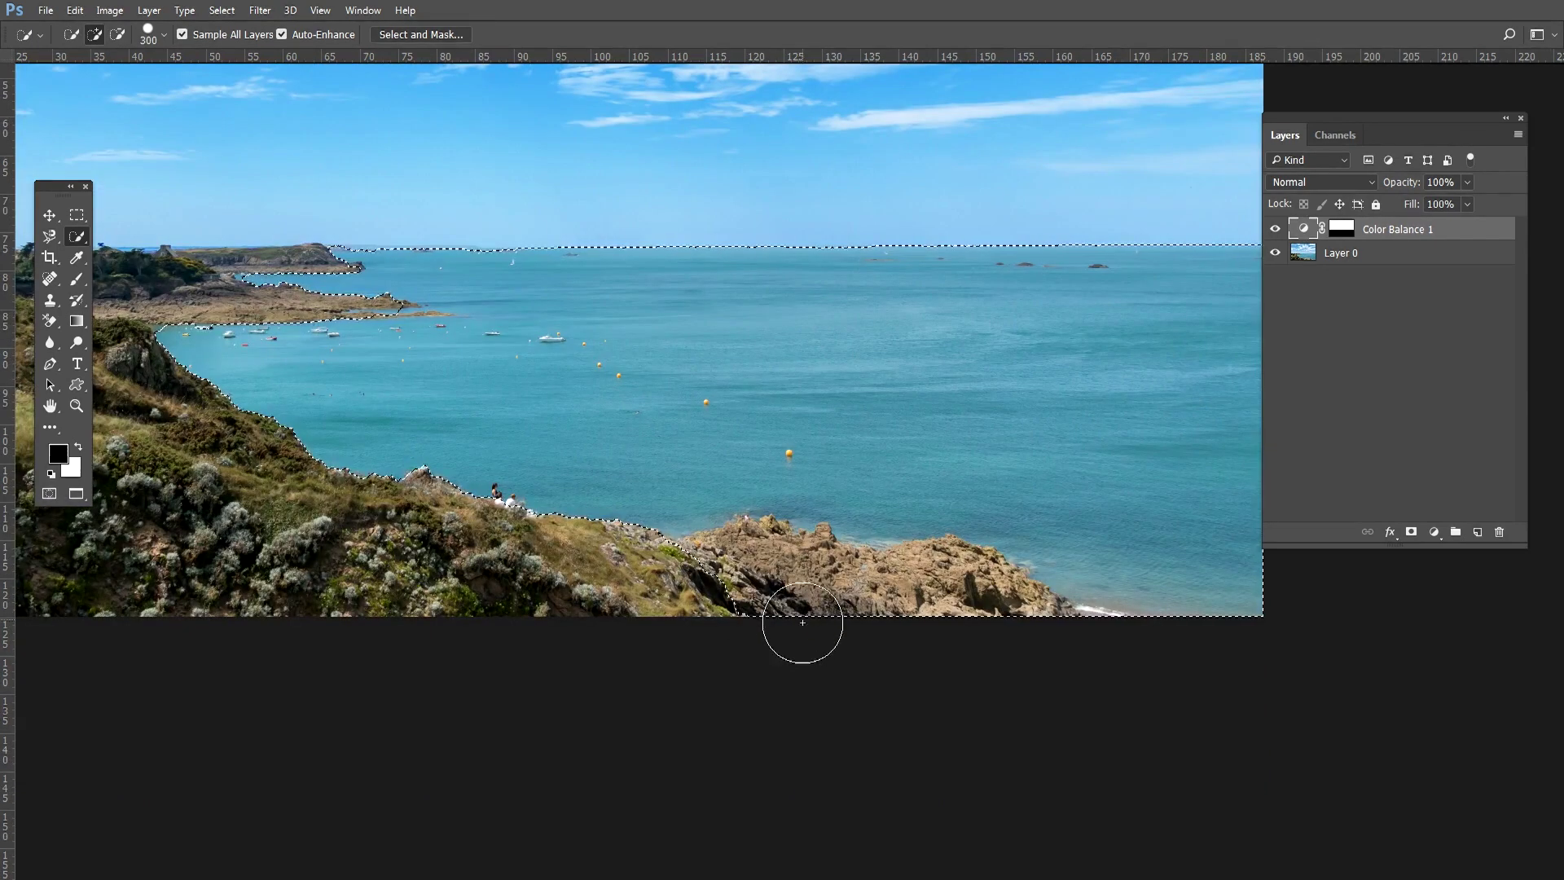
pyautogui.press('alt')
pyautogui.moveTo(682, 595)
pyautogui.mouseDown()
pyautogui.moveTo(779, 575)
pyautogui.moveTo(1074, 655)
pyautogui.mouseUp()
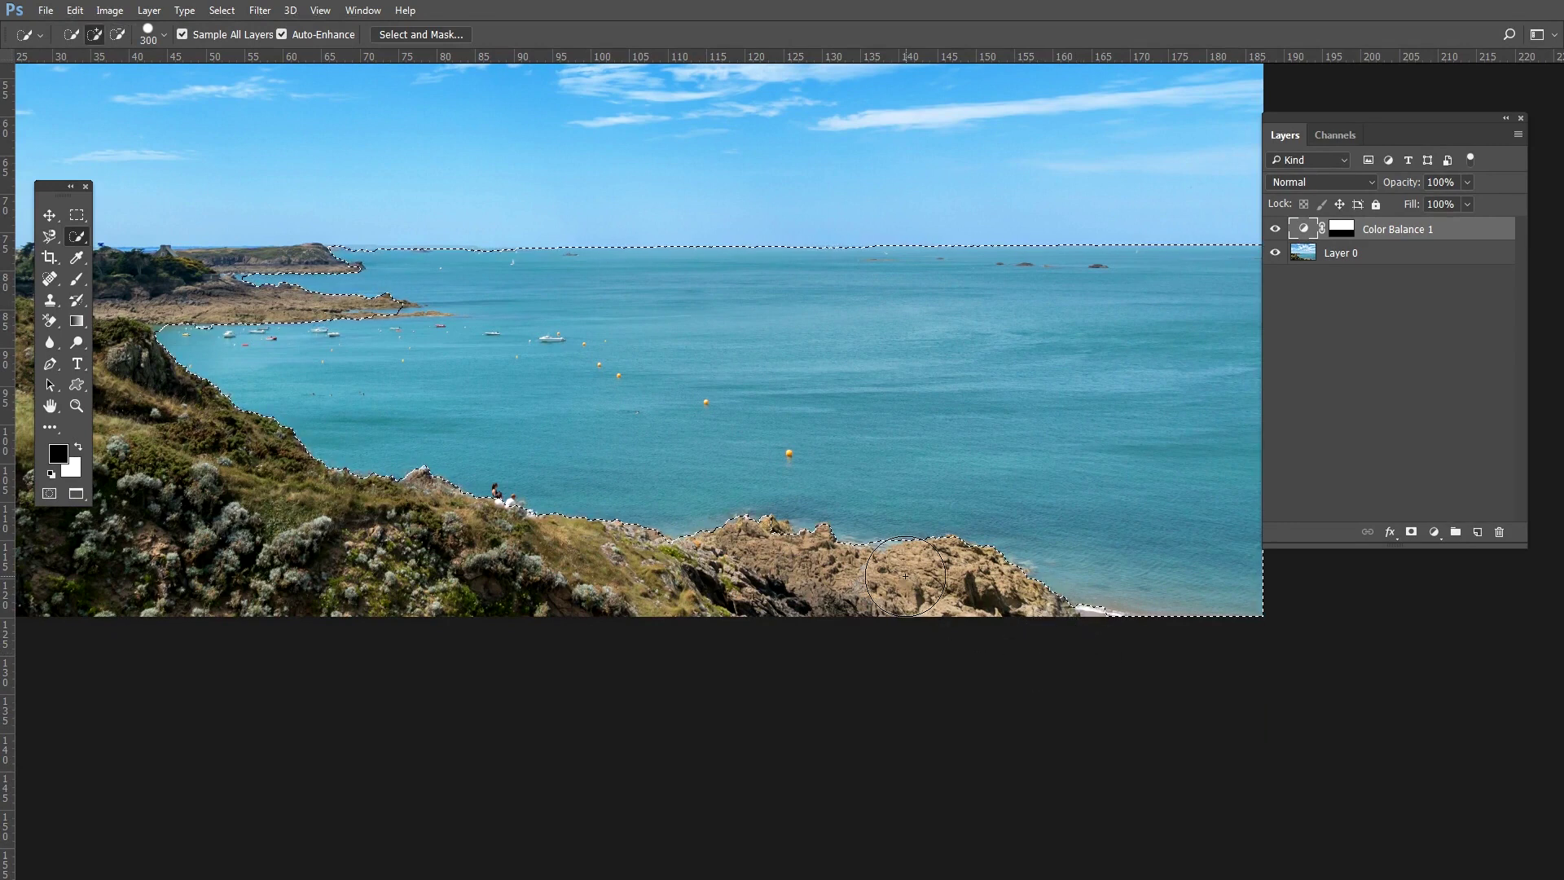
# Reduce the brush size to 80 and refine the sea selection's edge along the crest of the shoreline rocks
pyautogui.hotkey('ctrl', '+')
pyautogui.hotkey('ctrl', '+')
pyautogui.hotkey('ctrl', '+')
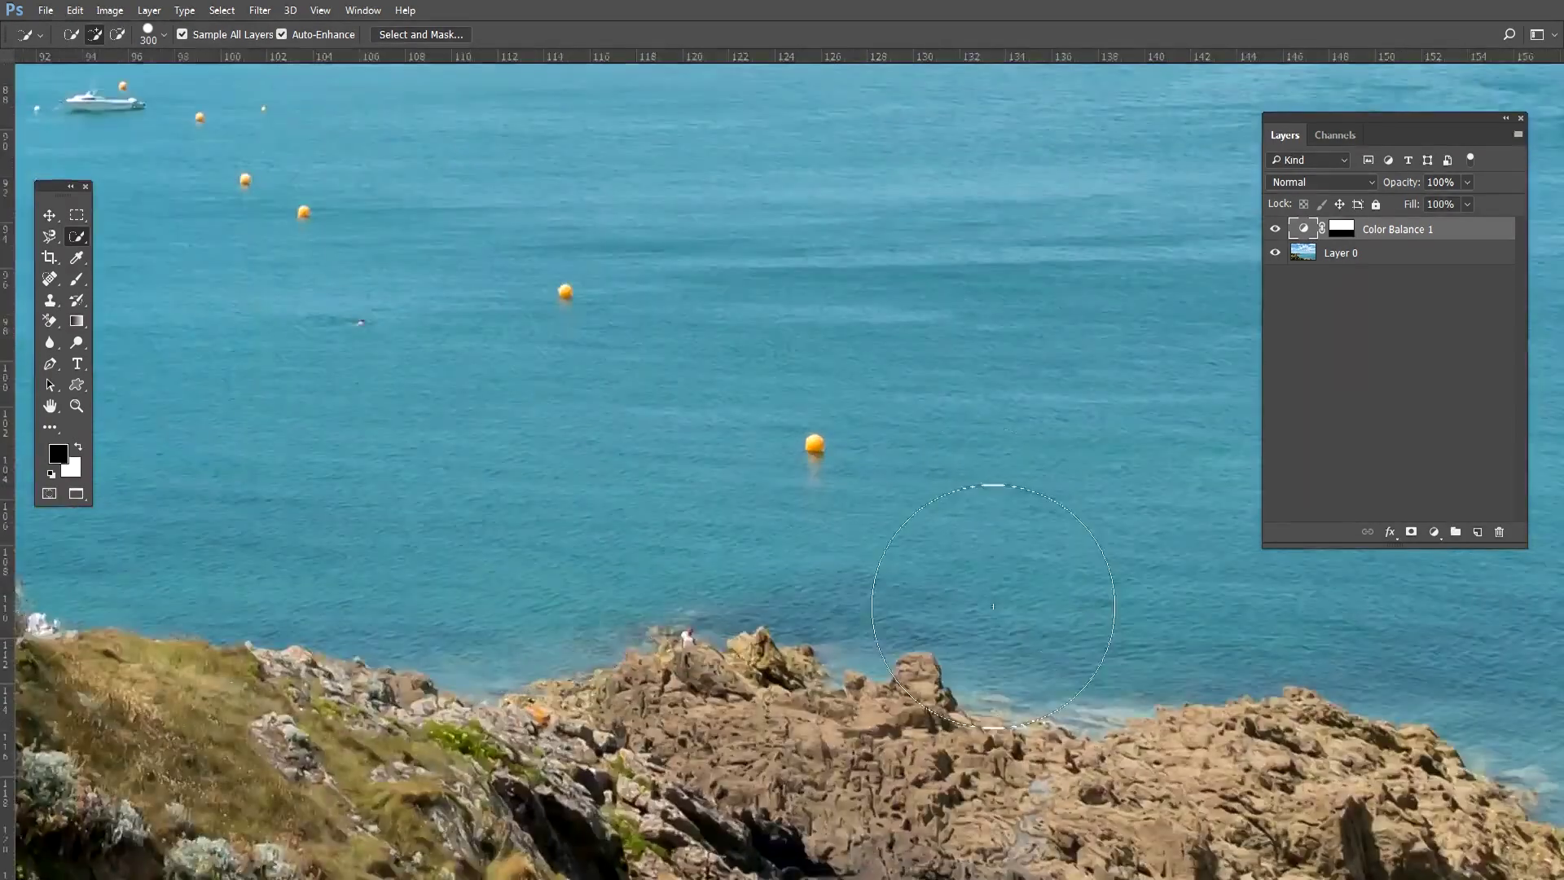
pyautogui.moveTo(1011, 549)
pyautogui.mouseDown()
pyautogui.moveTo(641, 395)
pyautogui.moveTo(781, 411)
pyautogui.mouseUp()
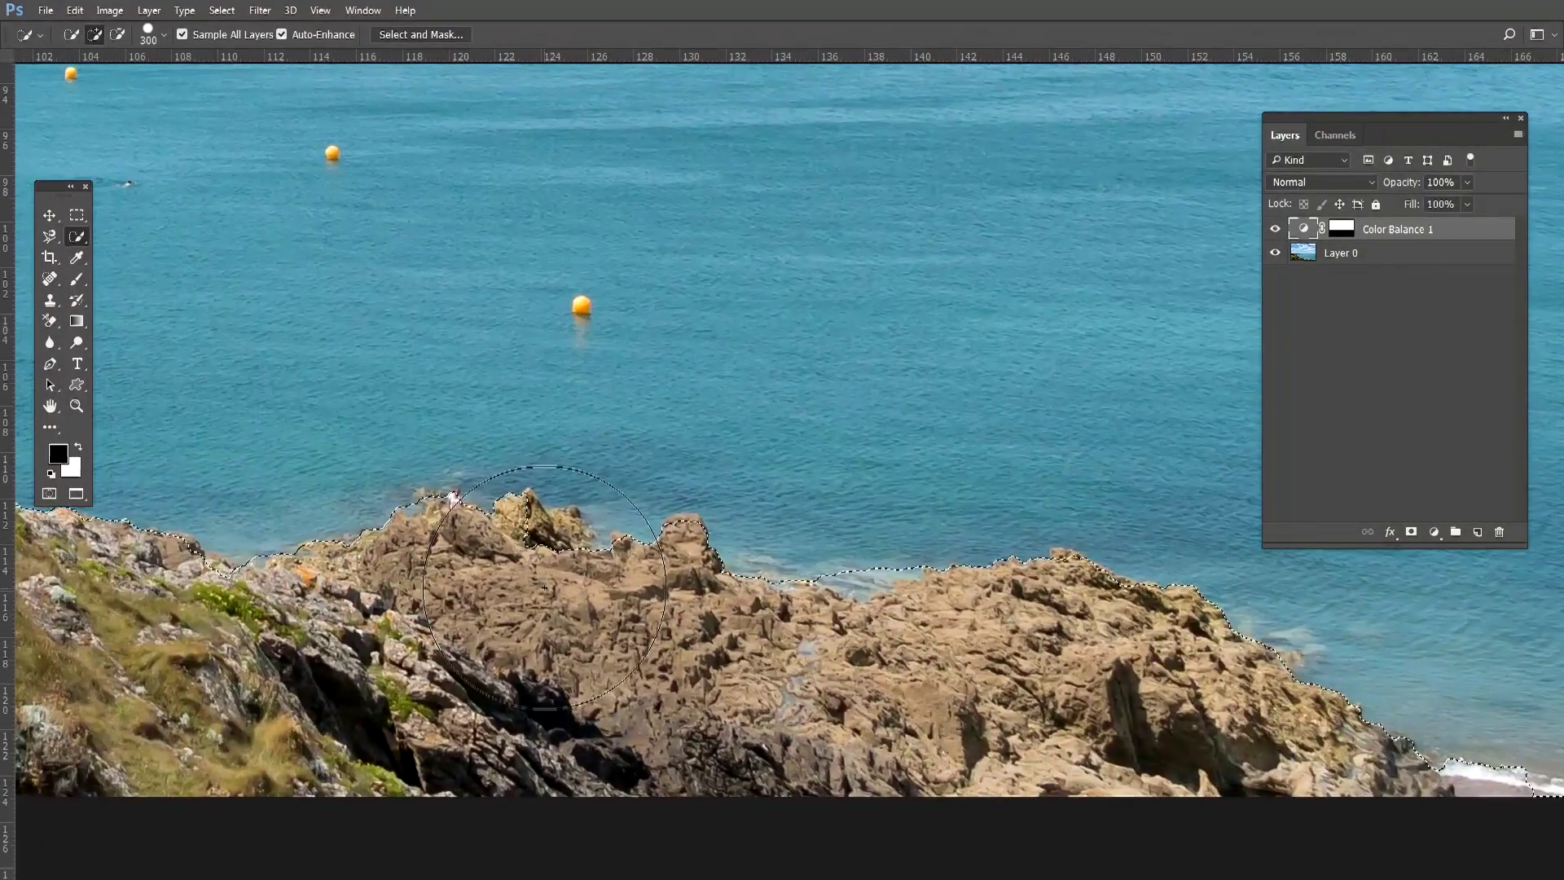
pyautogui.press('[')
pyautogui.press('[')
pyautogui.press('[')
pyautogui.press('[')
pyautogui.press('[')
pyautogui.press('[')
pyautogui.press('[')
pyautogui.press('[')
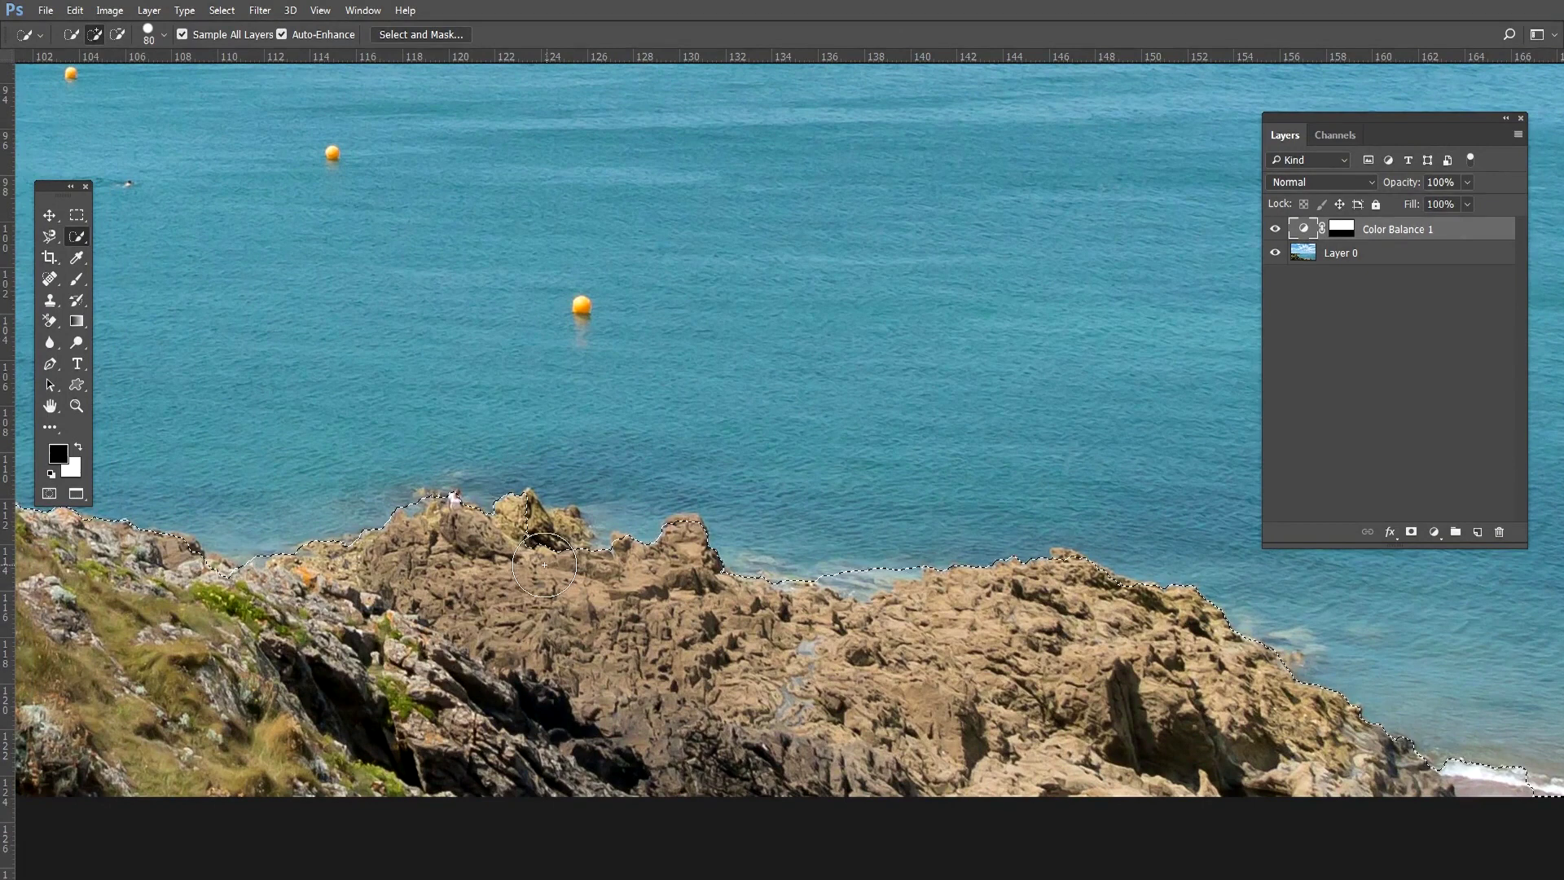
pyautogui.keyDown('alt'); pyautogui.click(532, 552); pyautogui.keyUp('alt')
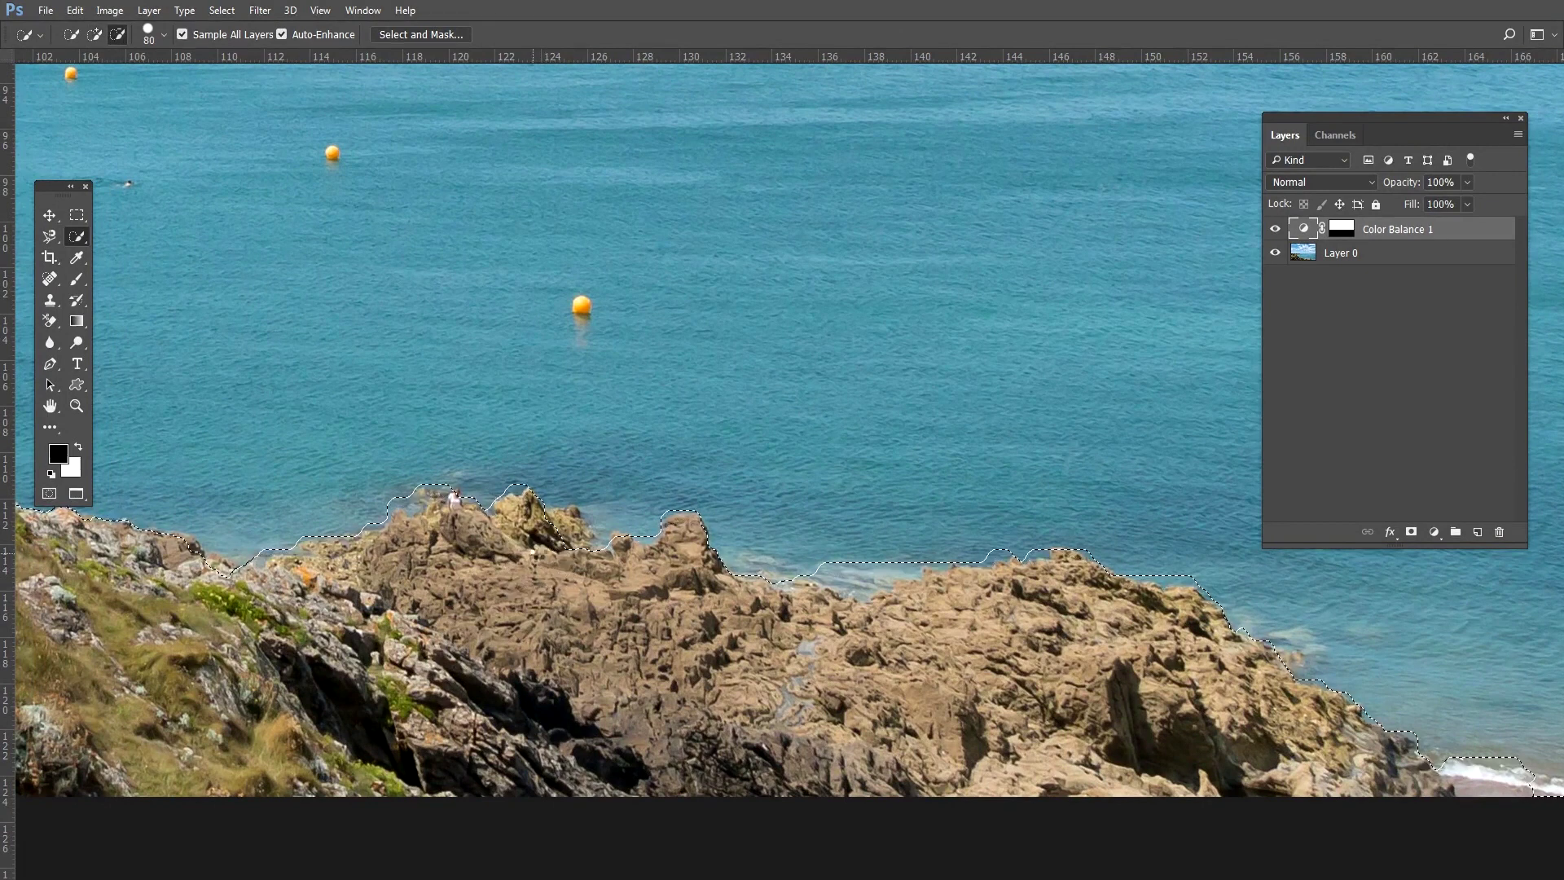
pyautogui.moveTo(558, 540)
pyautogui.mouseDown()
pyautogui.moveTo(539, 574)
pyautogui.moveTo(692, 623)
pyautogui.moveTo(879, 633)
pyautogui.mouseUp()
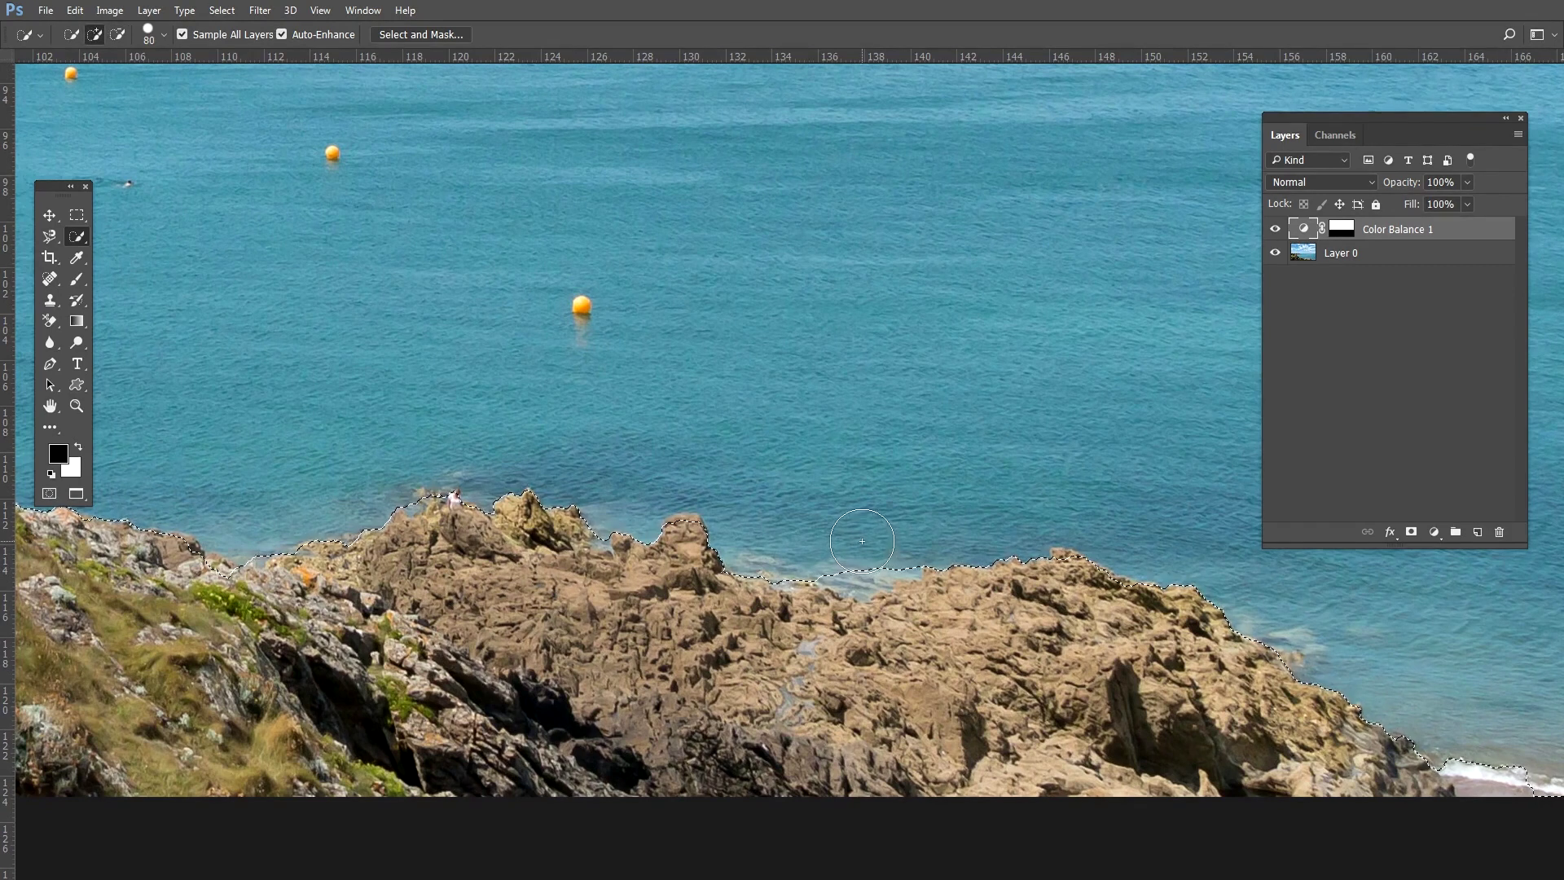
pyautogui.click(876, 563)
# Add a Color Balance adjustment layer for the selected sea directly above Layer 0
pyautogui.scroll(-5, 876, 563)
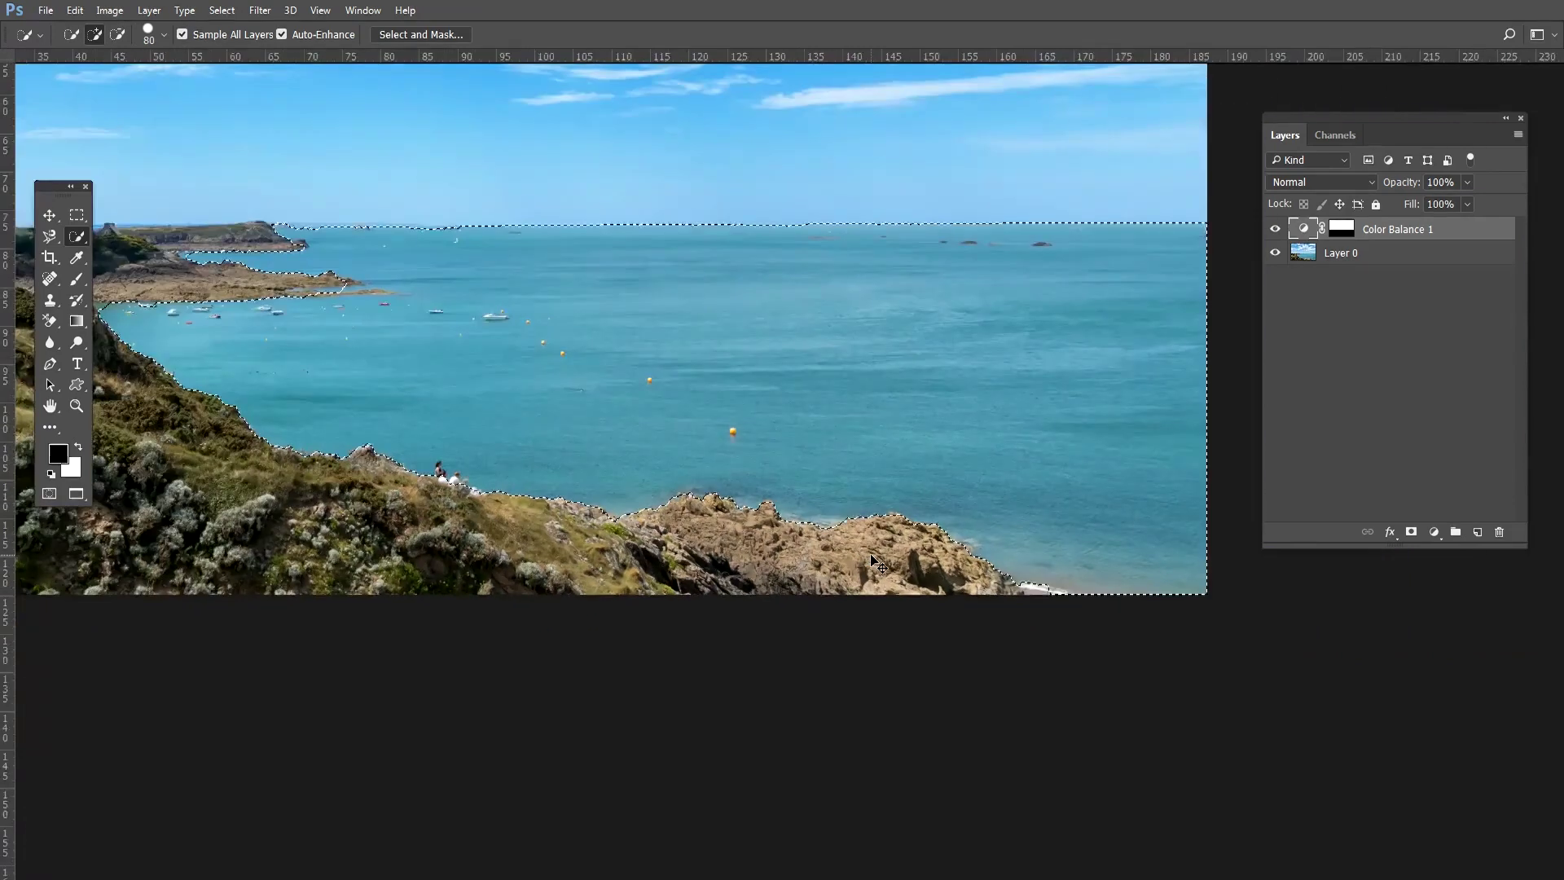
pyautogui.scroll(-3, 877, 563)
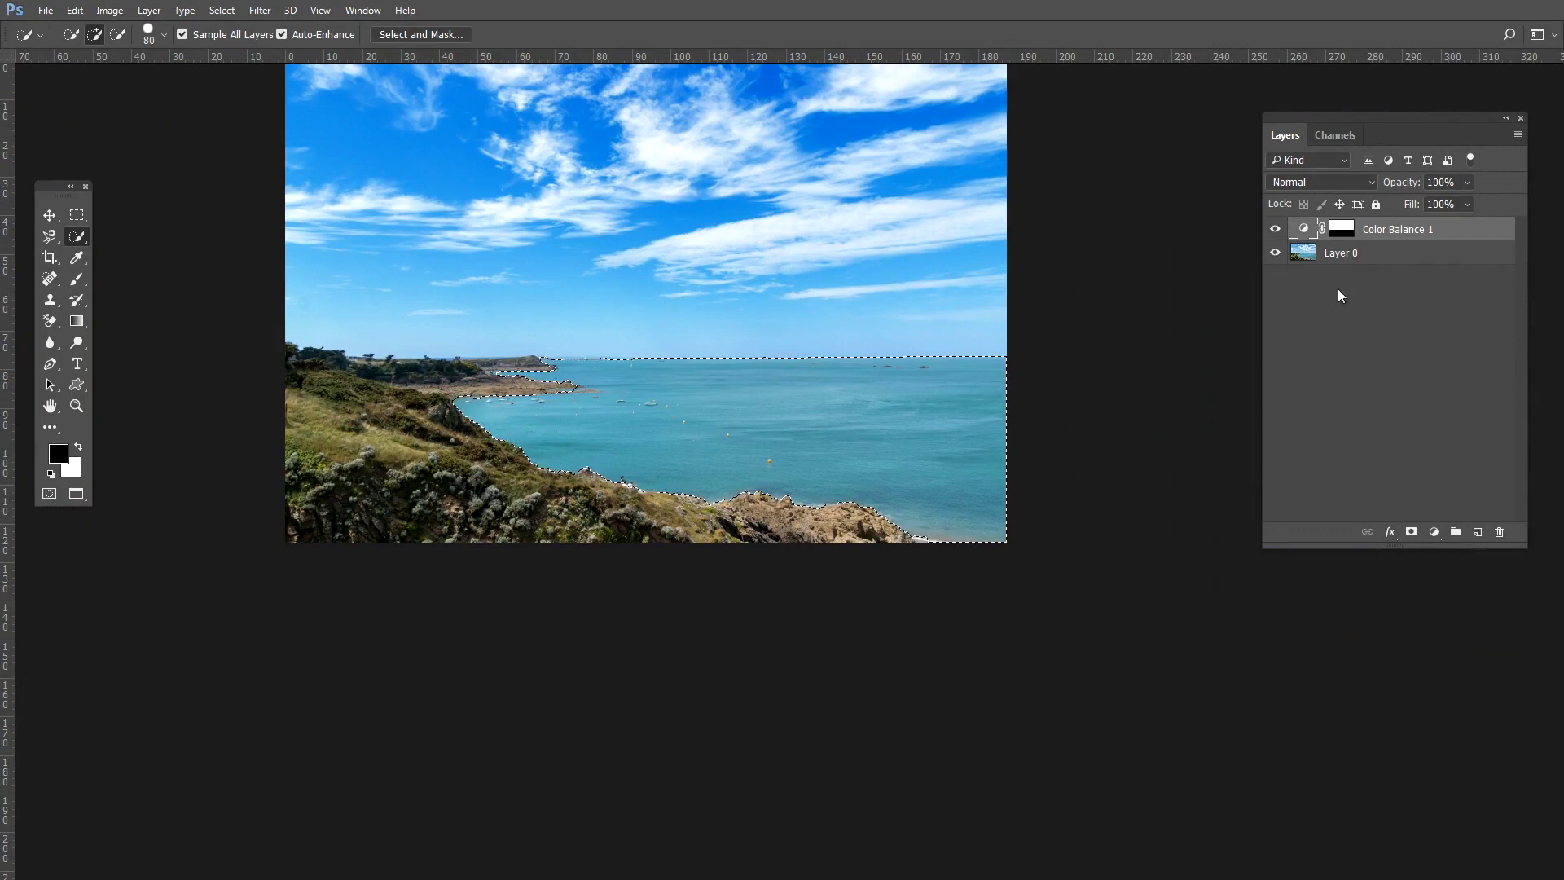
pyautogui.click(1359, 255)
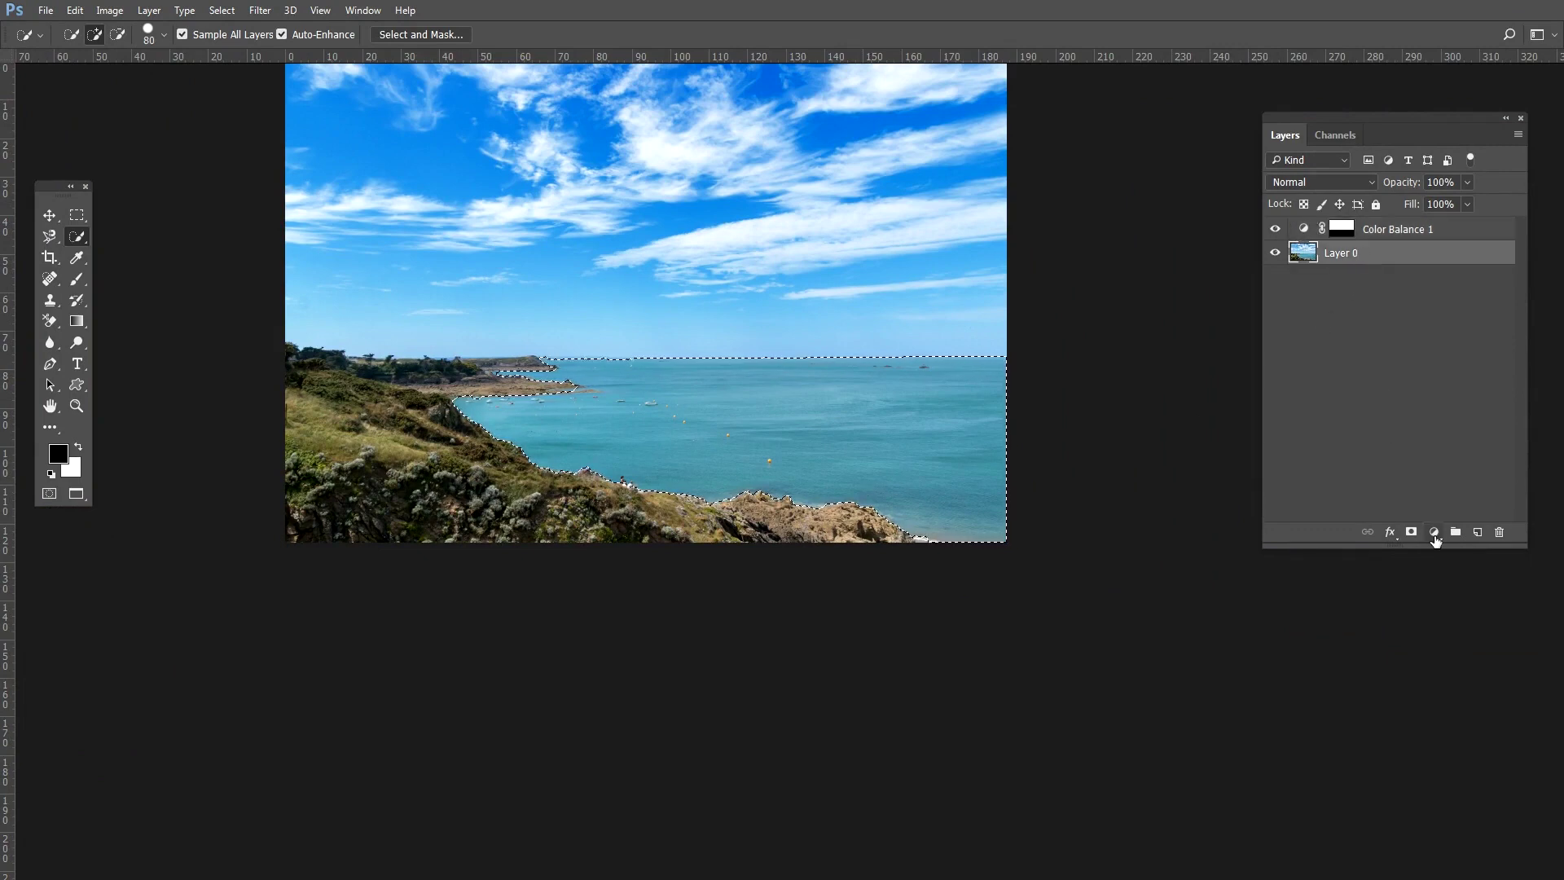
pyautogui.click(1434, 531)
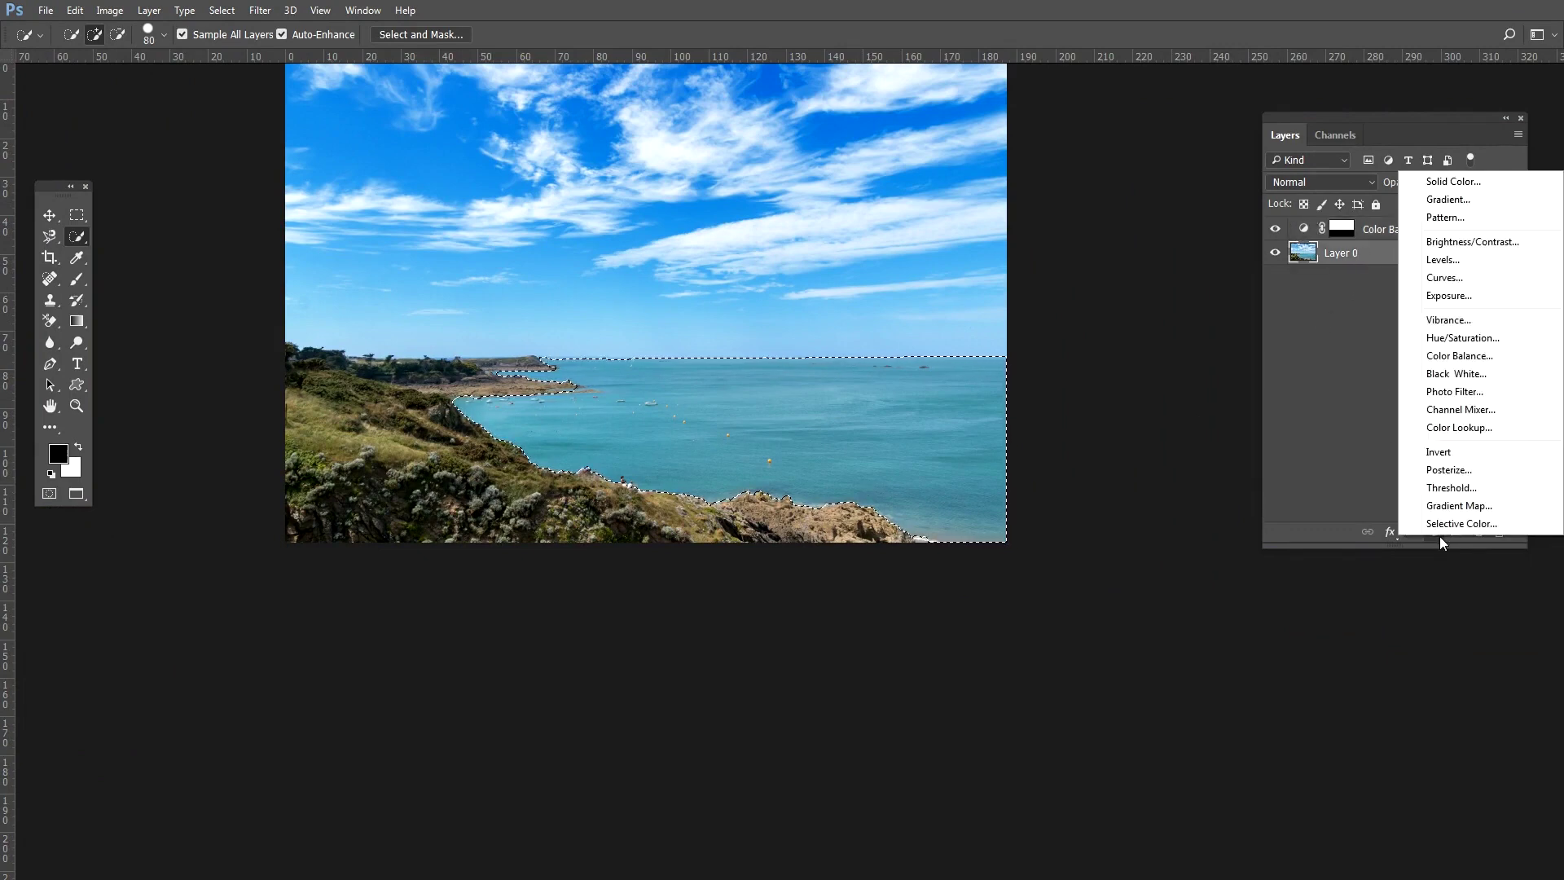
pyautogui.click(1455, 355)
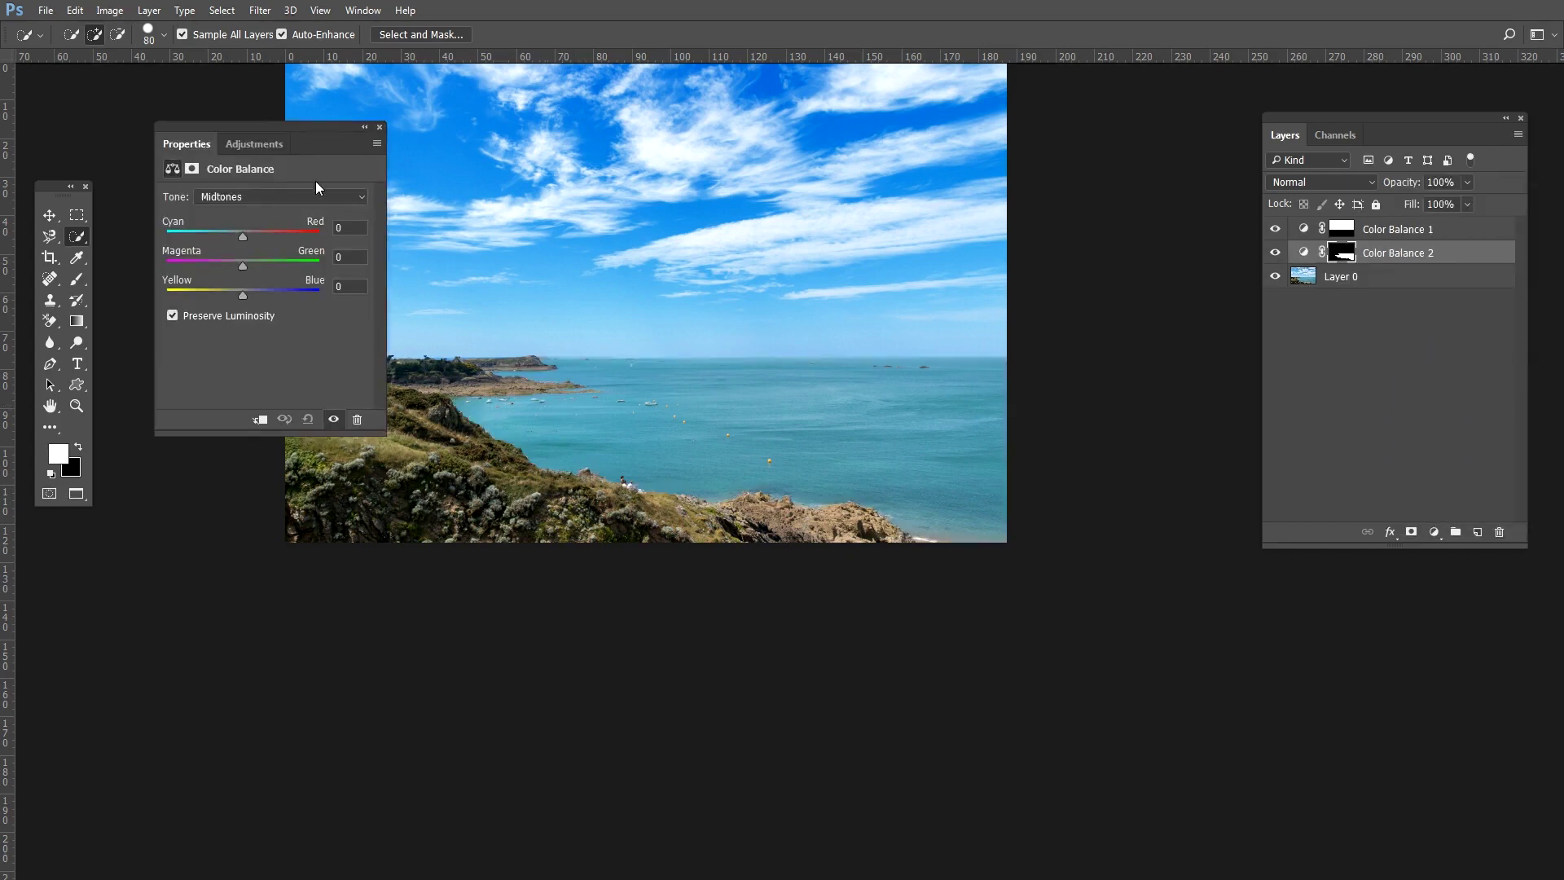
pyautogui.moveTo(271, 125); pyautogui.dragTo(242, 117)
# Rename the sea's Color Balance layer "water" and the sky's Color Balance layer "sky"
pyautogui.doubleClick(1431, 255)
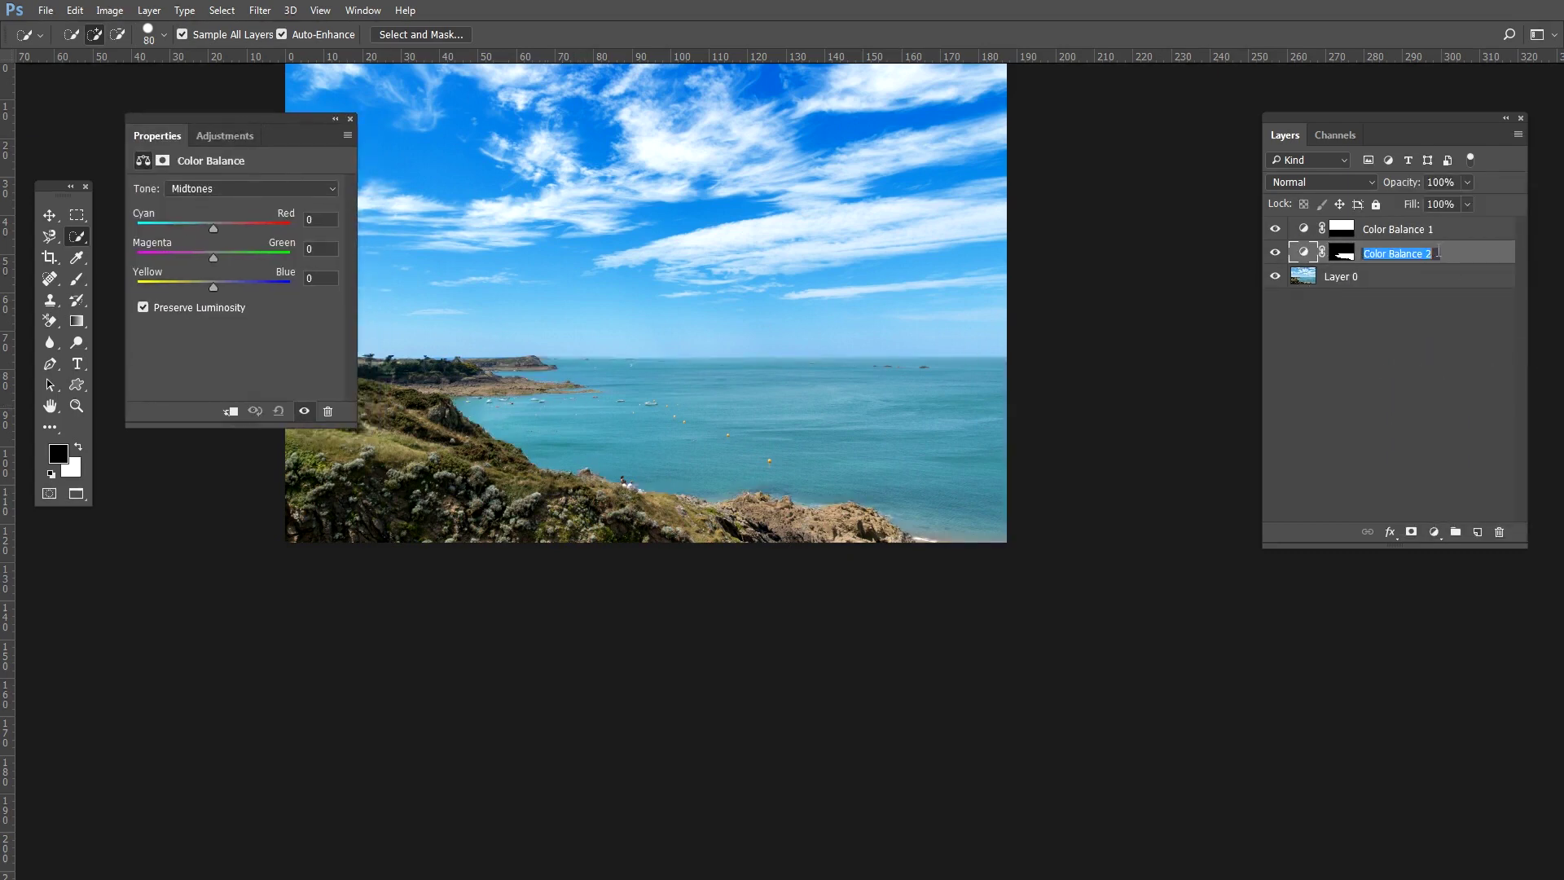
pyautogui.hotkey('ctrl', 'a')
pyautogui.write('Water')
pyautogui.press('Return')
pyautogui.doubleClick(1437, 230)
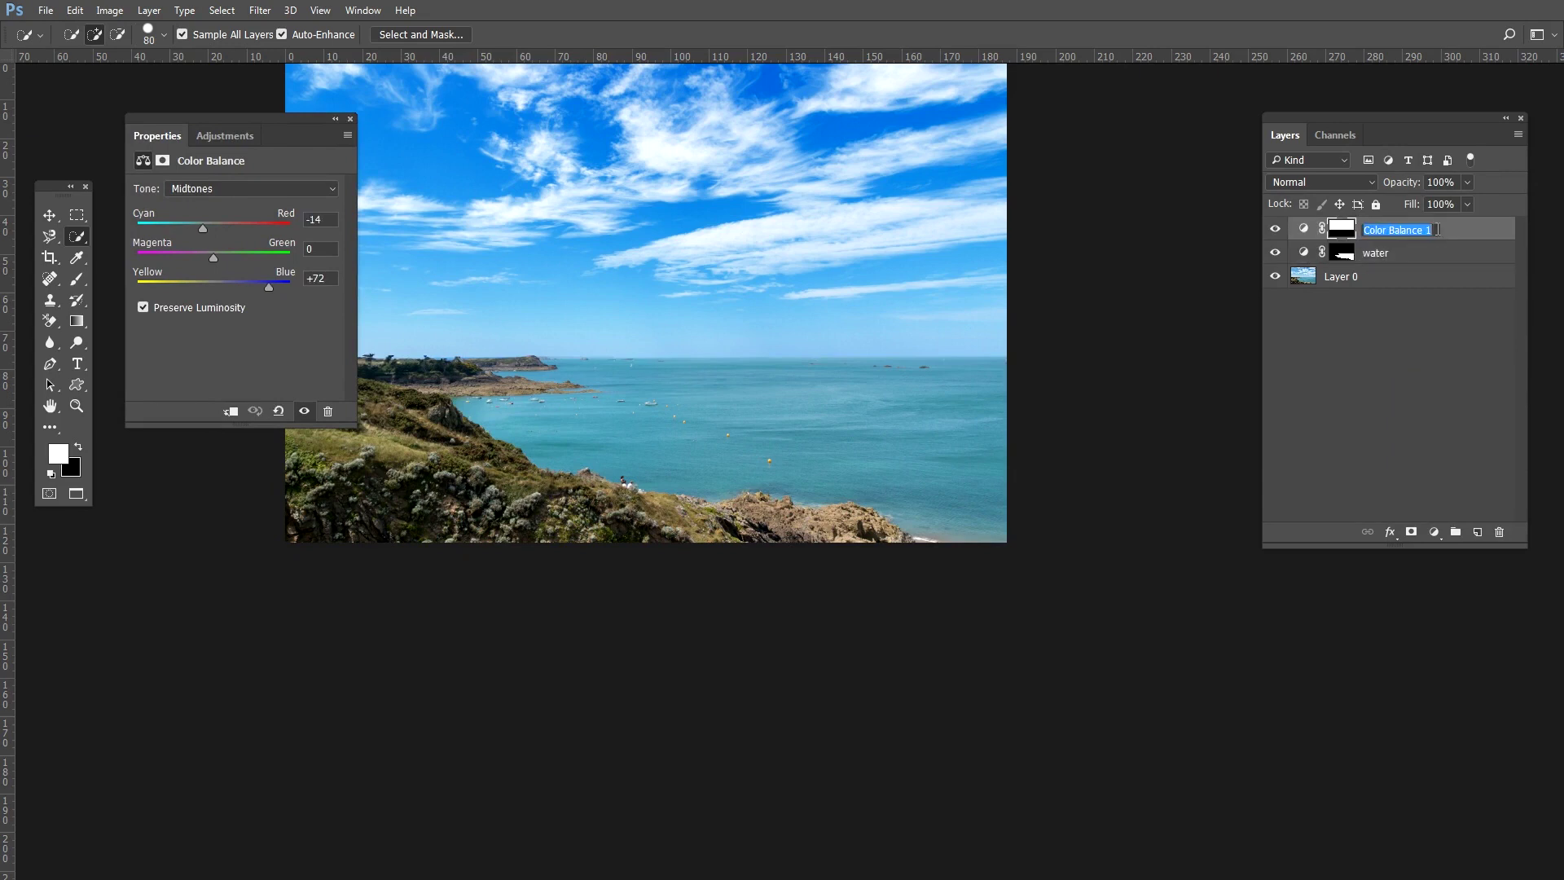
pyautogui.write('sky')
pyautogui.press('Return')
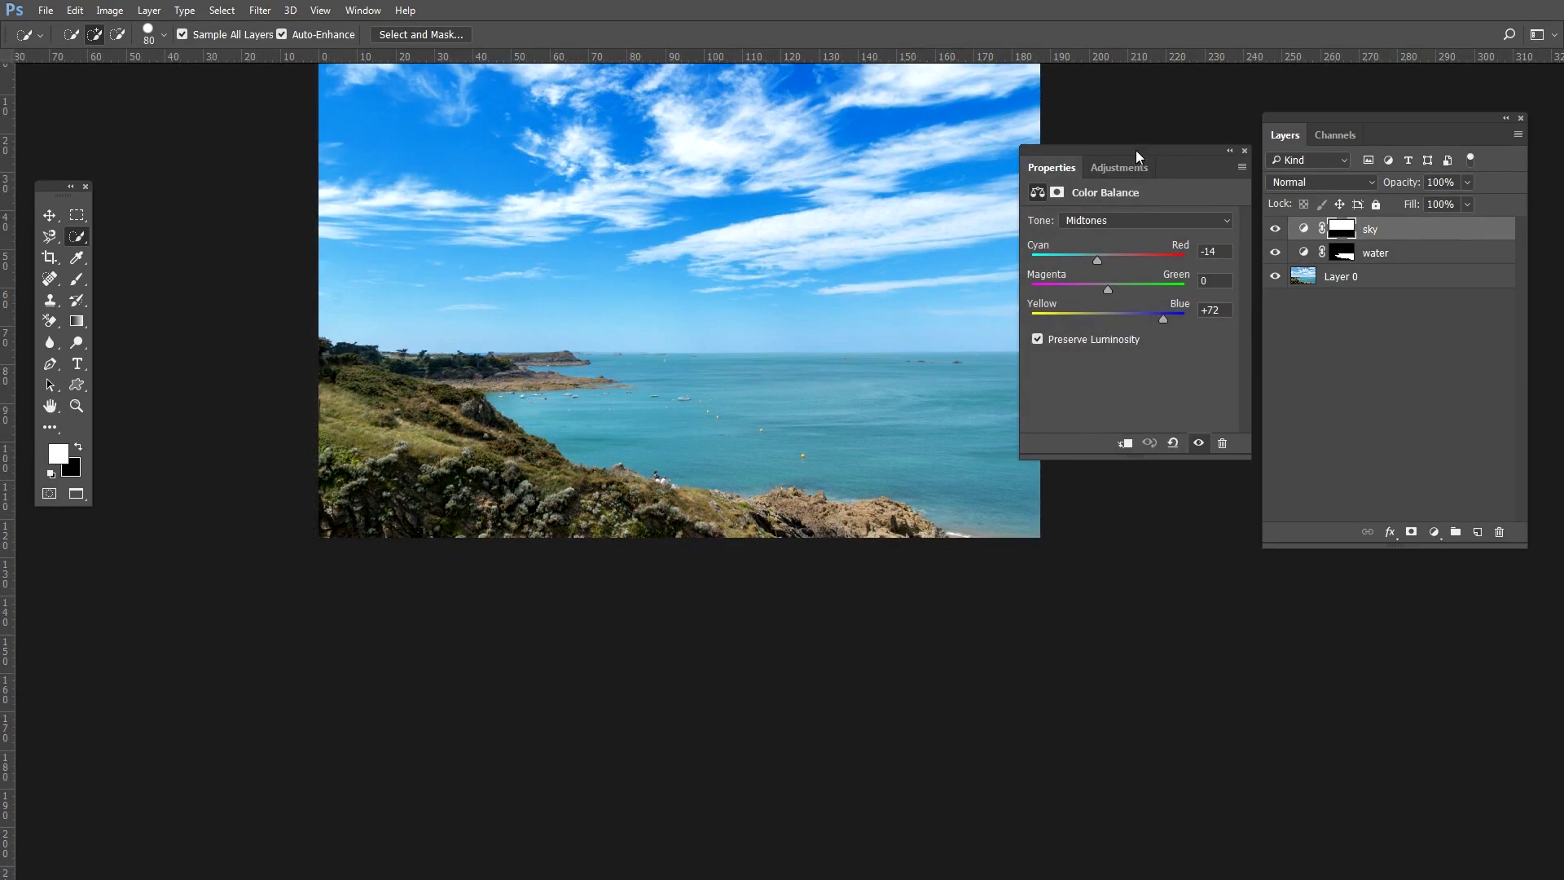
# Select the water adjustment layer and move its Color Balance settings away from the sky area of the photo
pyautogui.click(1375, 254)
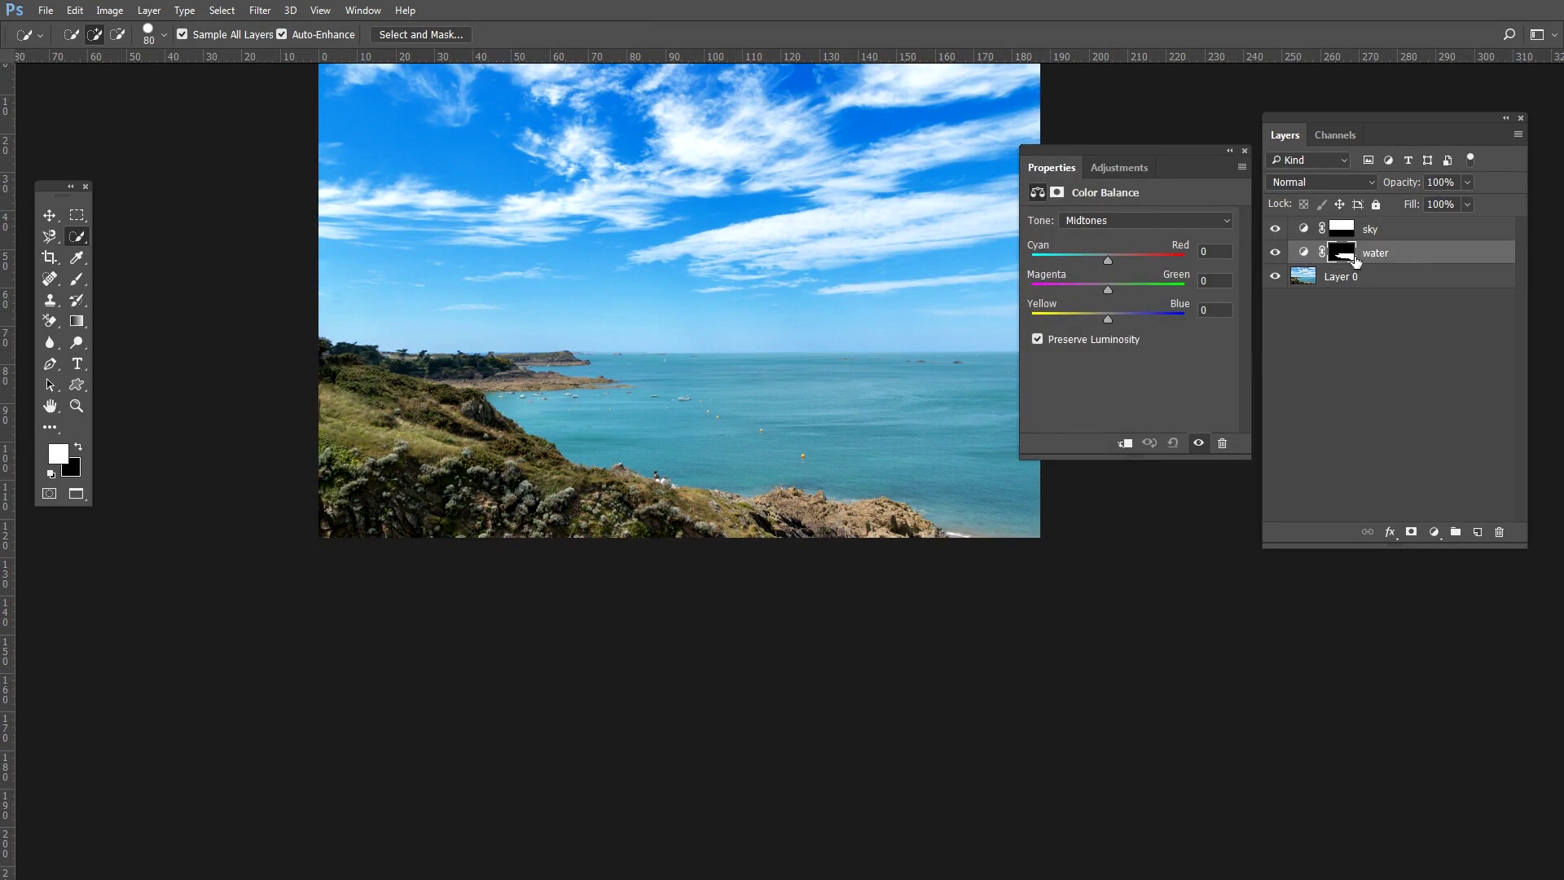
pyautogui.moveTo(1156, 155); pyautogui.dragTo(1174, 528)
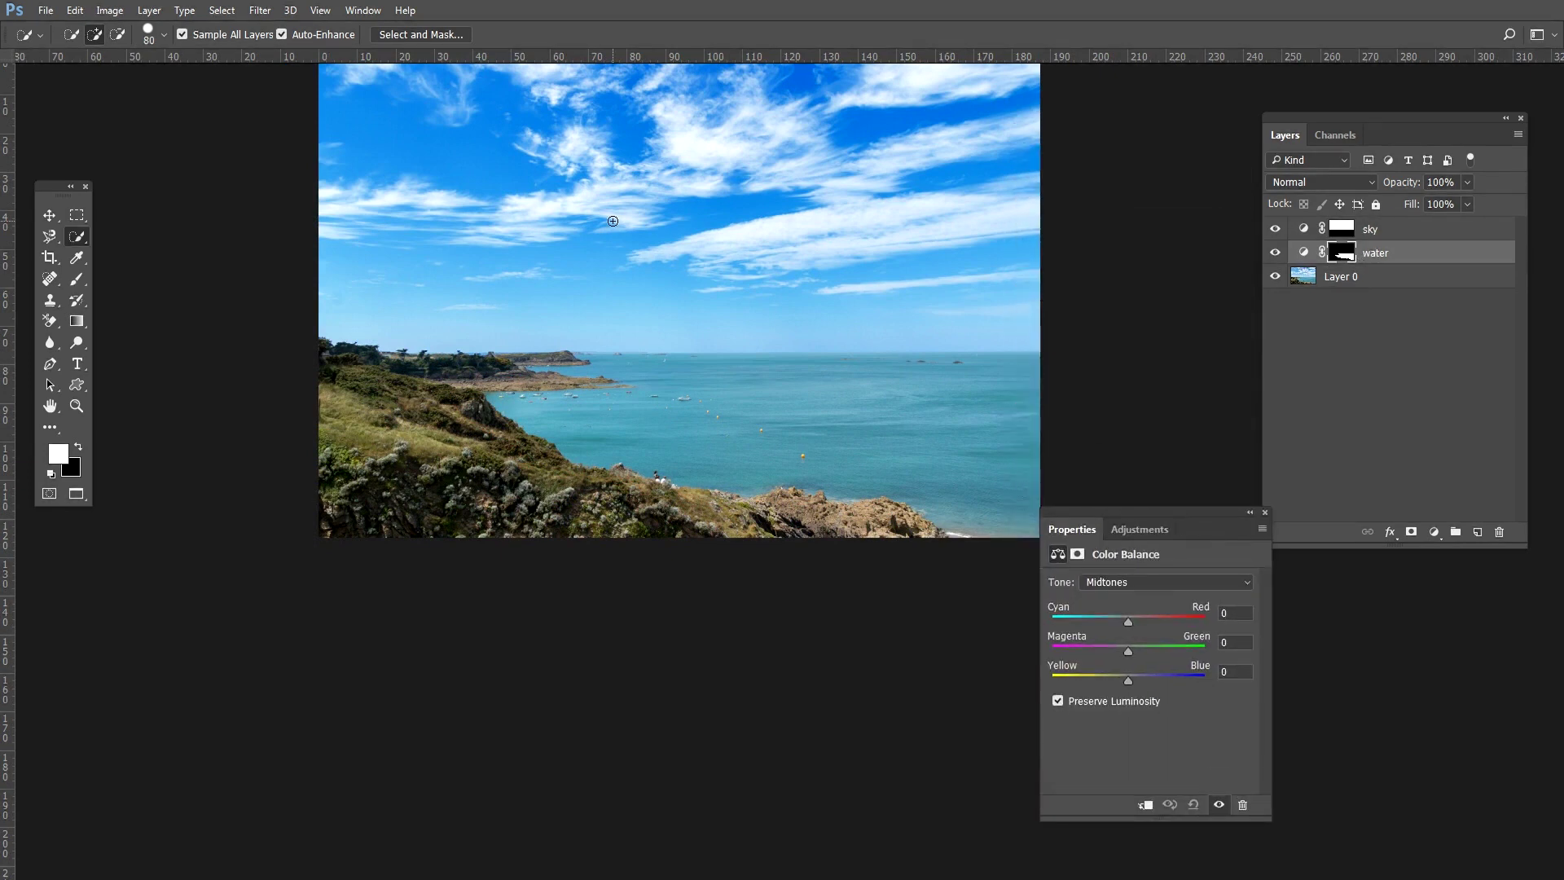
pyautogui.moveTo(1135, 511); pyautogui.dragTo(1126, 365)
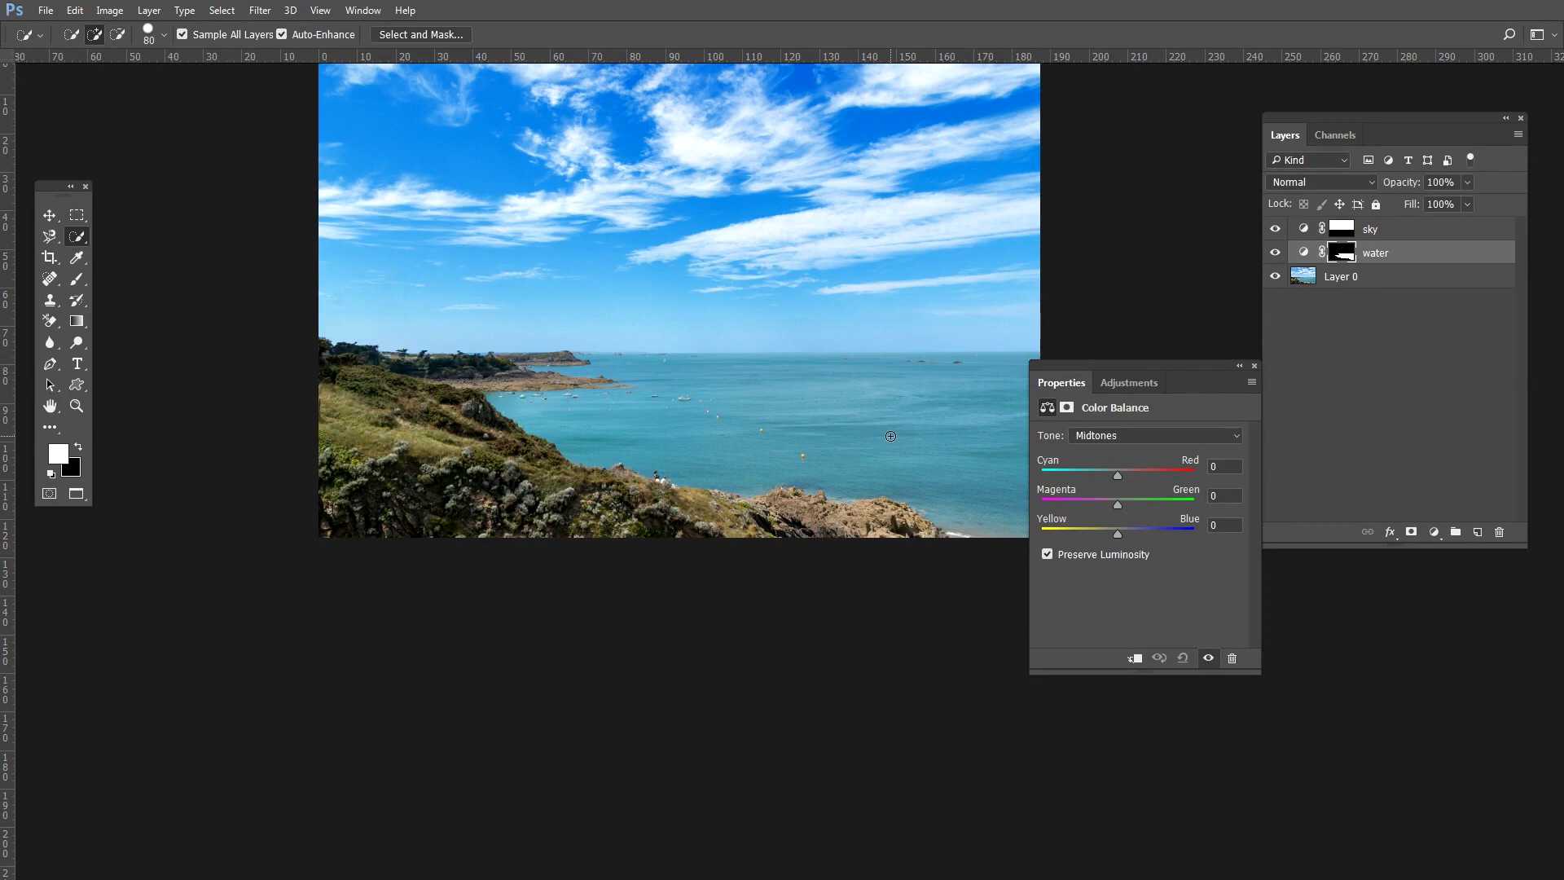
# Compare the photo with the sky and water adjustment layers hidden and shown
pyautogui.click(1275, 252)
pyautogui.click(1277, 231)
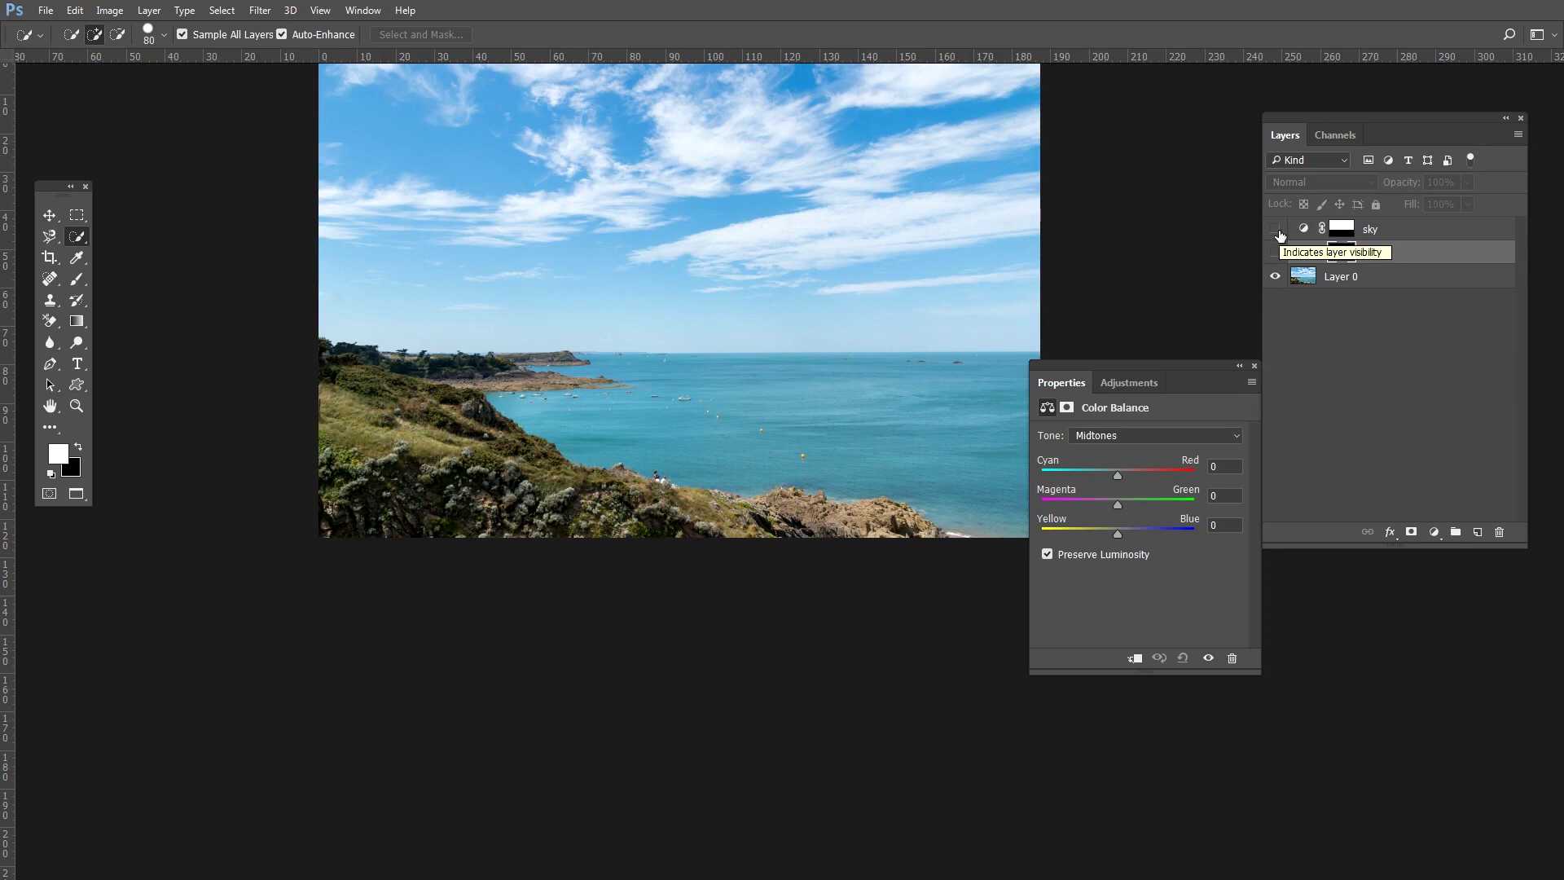
pyautogui.click(1277, 230)
pyautogui.click(1276, 254)
pyautogui.click(1277, 254)
pyautogui.click(1277, 233)
pyautogui.click(1277, 251)
pyautogui.click(1278, 236)
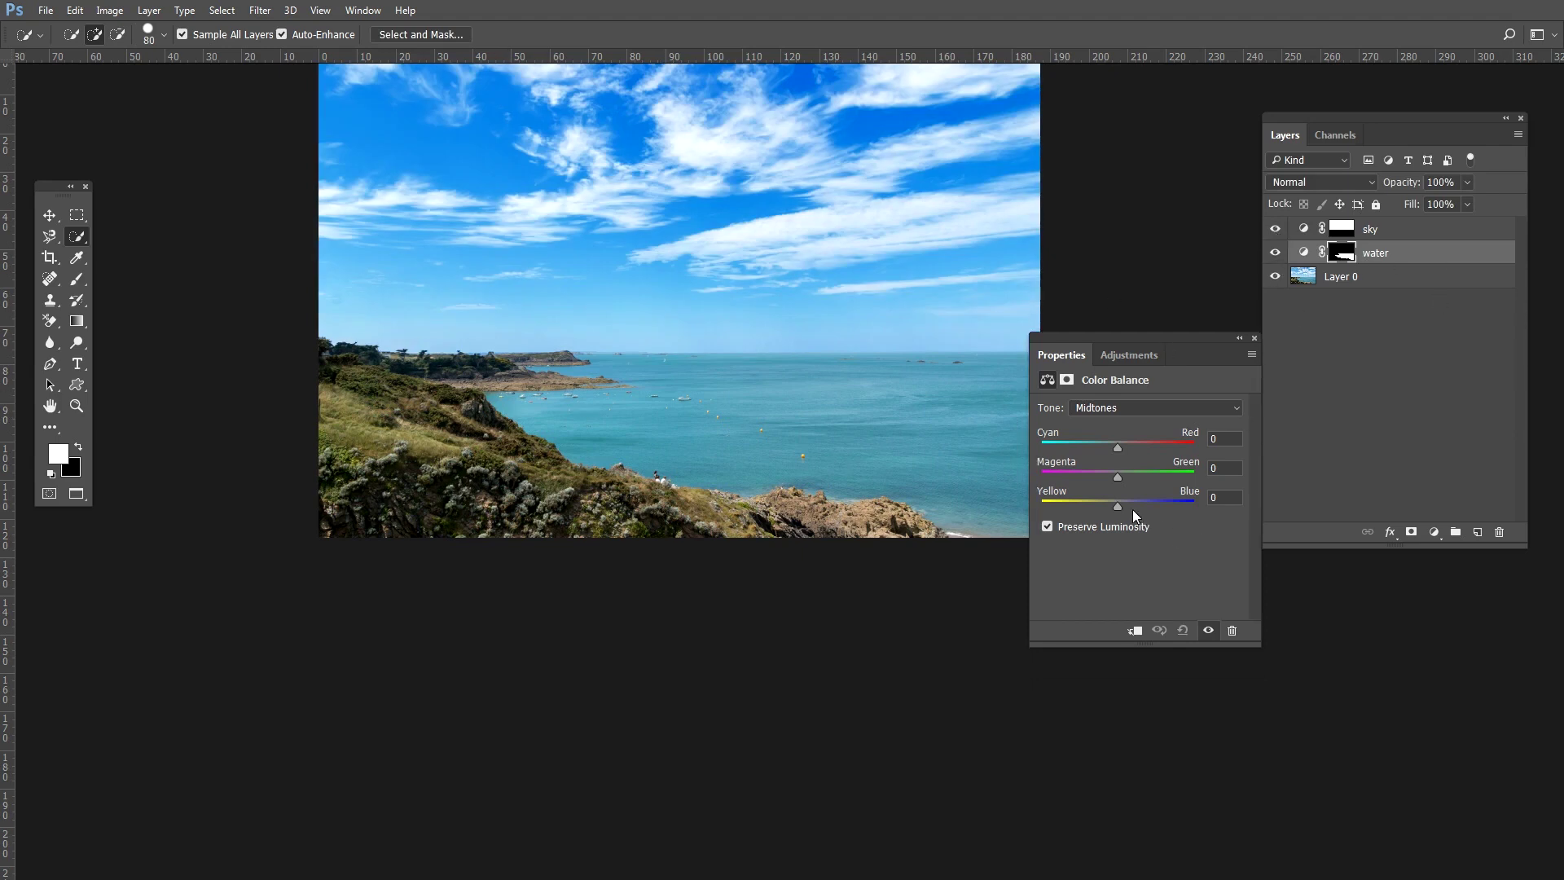
# Set the water layer's midtones to Yellow–Blue +38 and Cyan–Red -16, and shift its shadows to blue +19 and toward cyan
pyautogui.moveTo(1117, 507); pyautogui.dragTo(1135, 505)
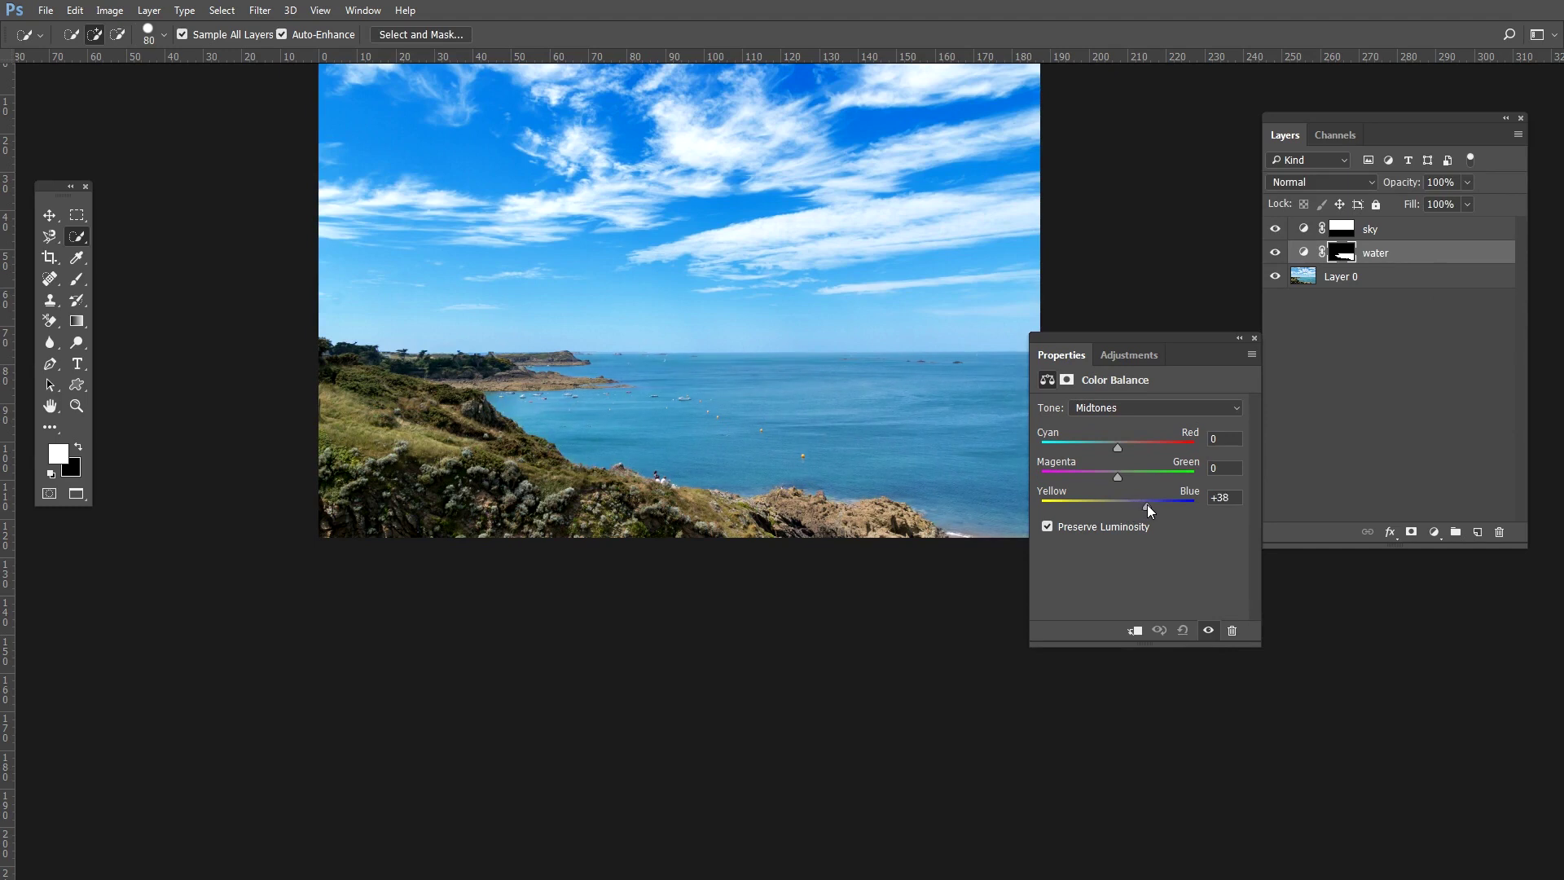
pyautogui.moveTo(1116, 450); pyautogui.dragTo(1106, 450)
pyautogui.click(1129, 409)
pyautogui.click(1122, 421)
pyautogui.moveTo(1118, 507); pyautogui.dragTo(1137, 506)
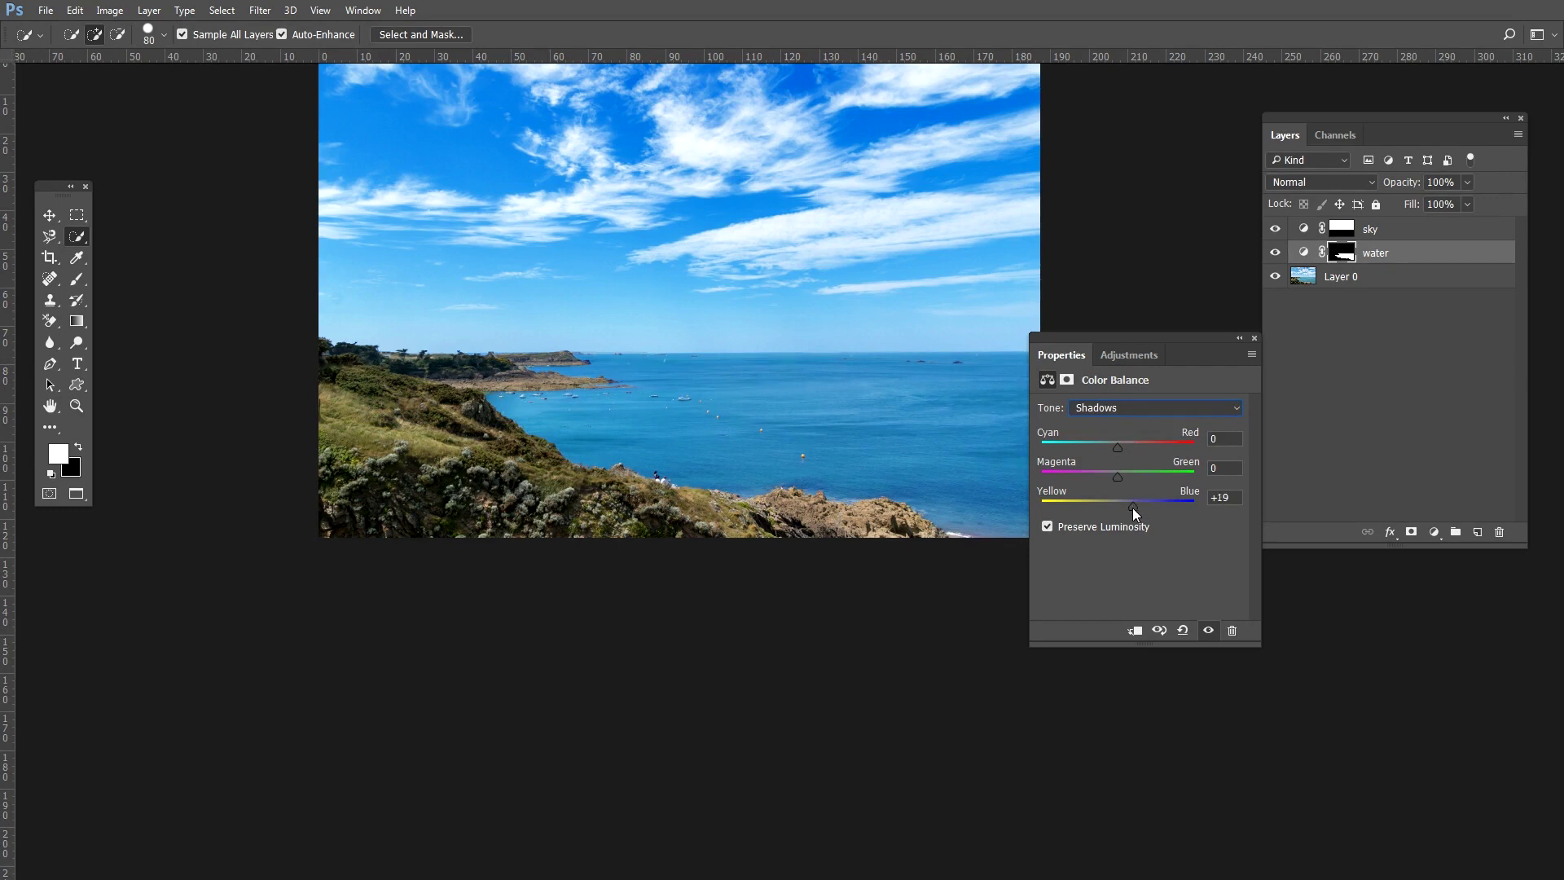
pyautogui.moveTo(1118, 450); pyautogui.dragTo(1103, 452)
# Fine-tune the water layer's highlights on the Cyan–Red and Yellow–Blue balances, then close its settings
pyautogui.click(1131, 407)
pyautogui.click(1121, 446)
pyautogui.moveTo(1118, 453); pyautogui.dragTo(1129, 453)
pyautogui.moveTo(1118, 506); pyautogui.dragTo(1125, 506)
pyautogui.moveTo(1140, 505); pyautogui.dragTo(1123, 504)
pyautogui.moveTo(1125, 448); pyautogui.dragTo(1117, 447)
pyautogui.click(1255, 338)
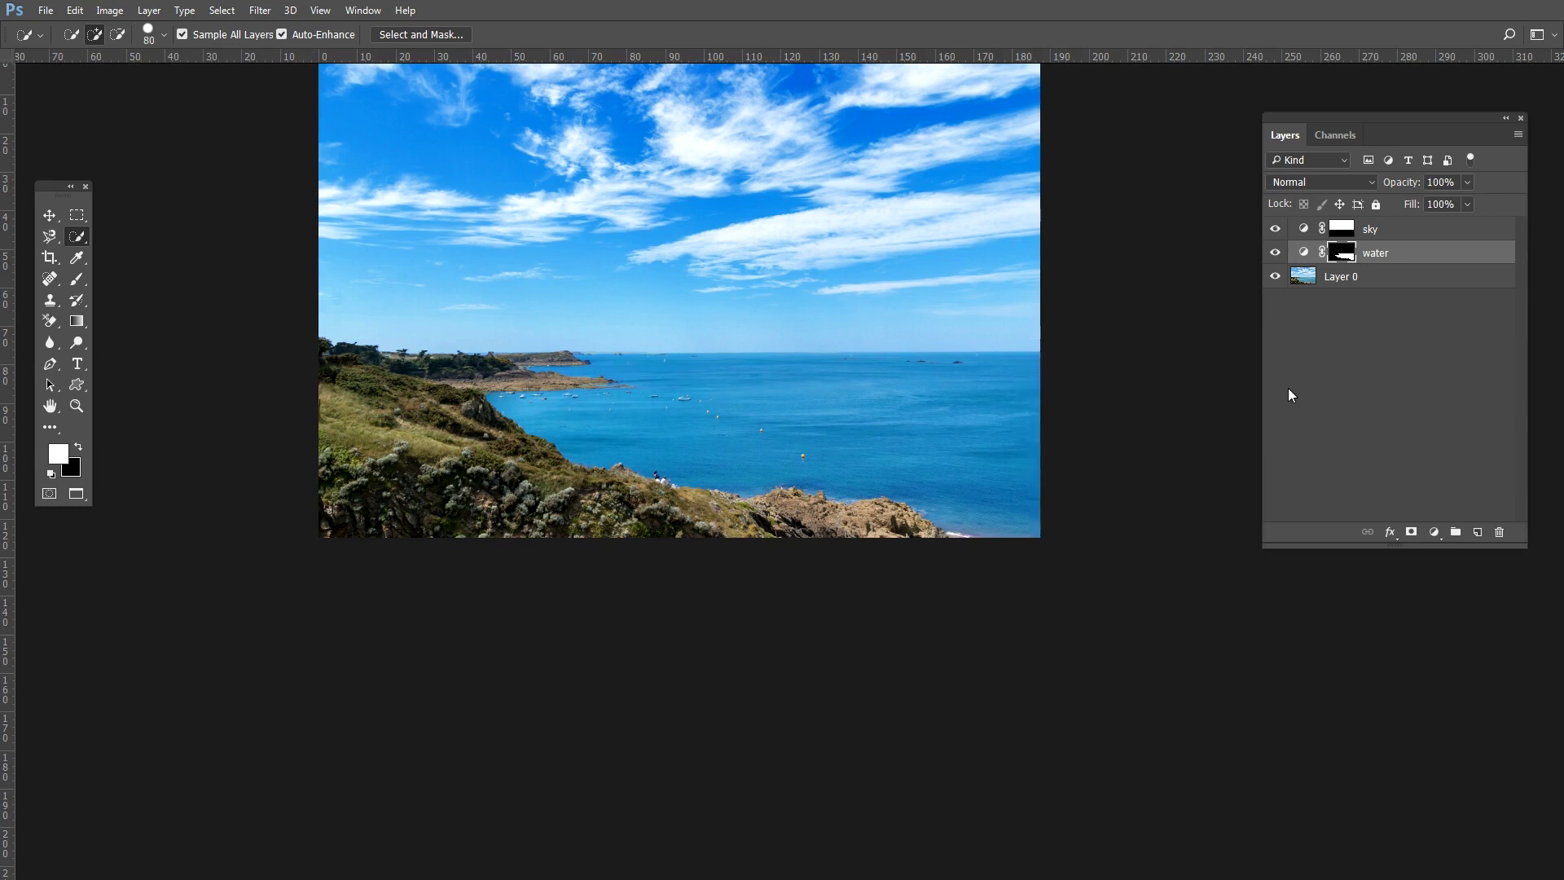
# Compare the sea with and without the water adjustment and inspect its colour up close
pyautogui.click(1275, 253)
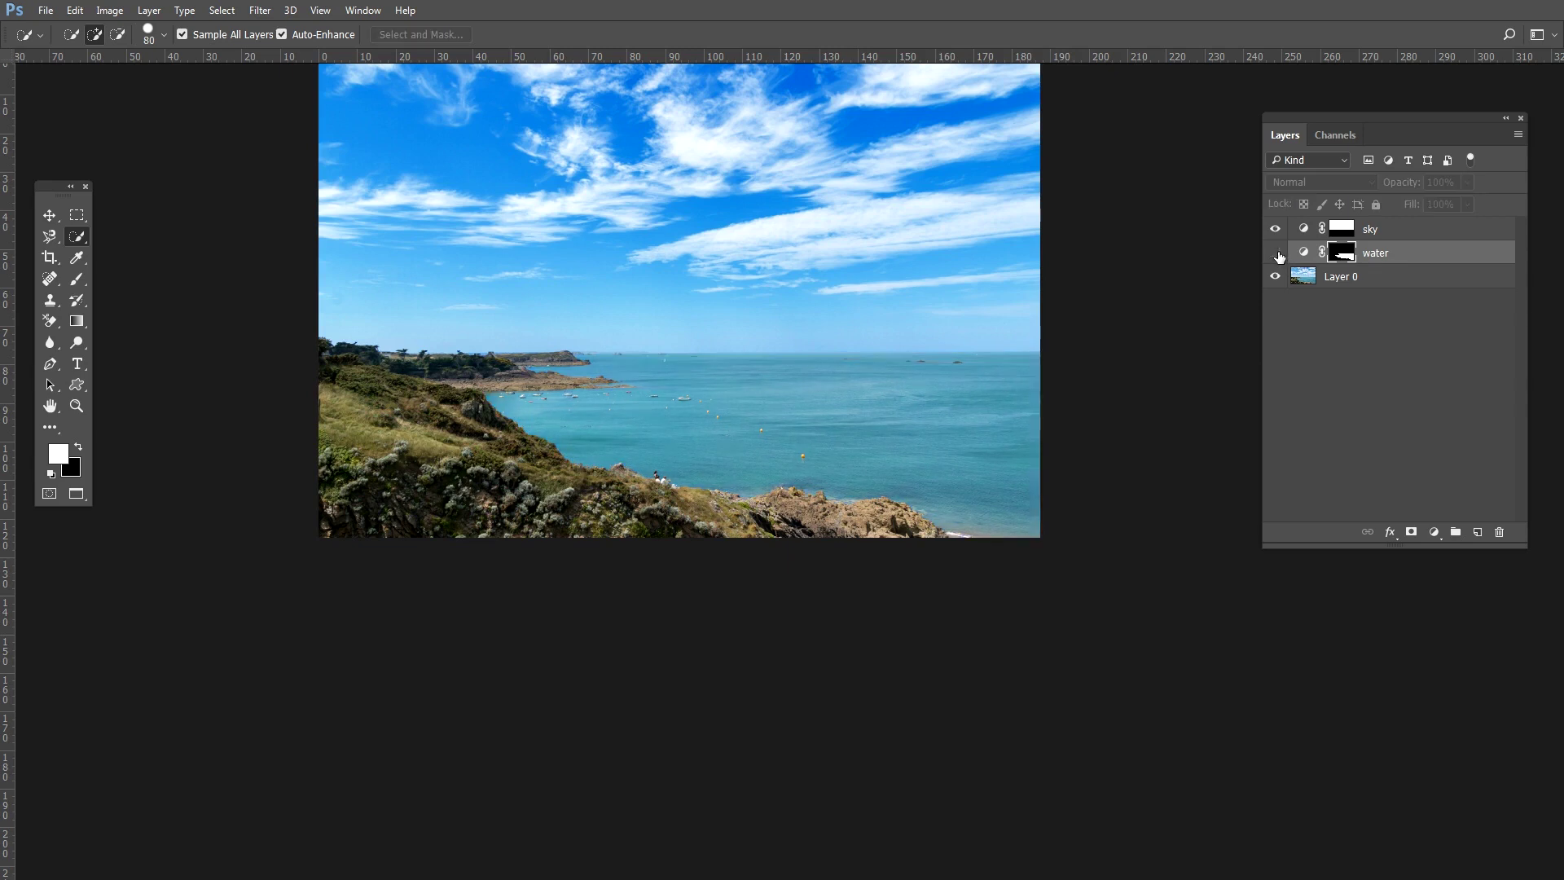
pyautogui.click(1276, 253)
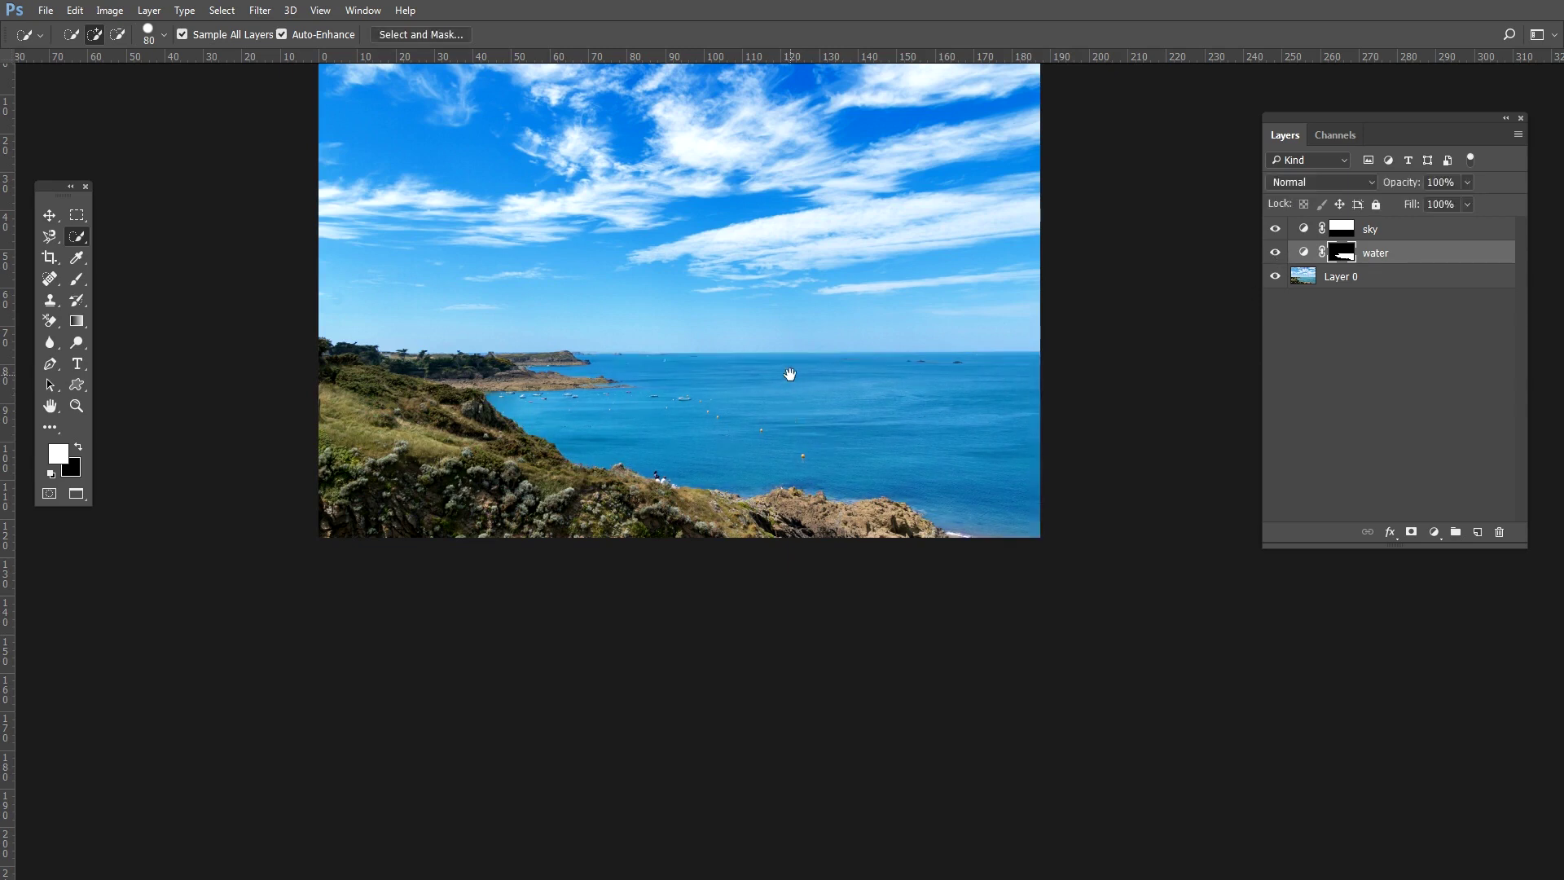
pyautogui.moveTo(788, 373); pyautogui.dragTo(817, 476)
pyautogui.hotkey('ctrl', '+')
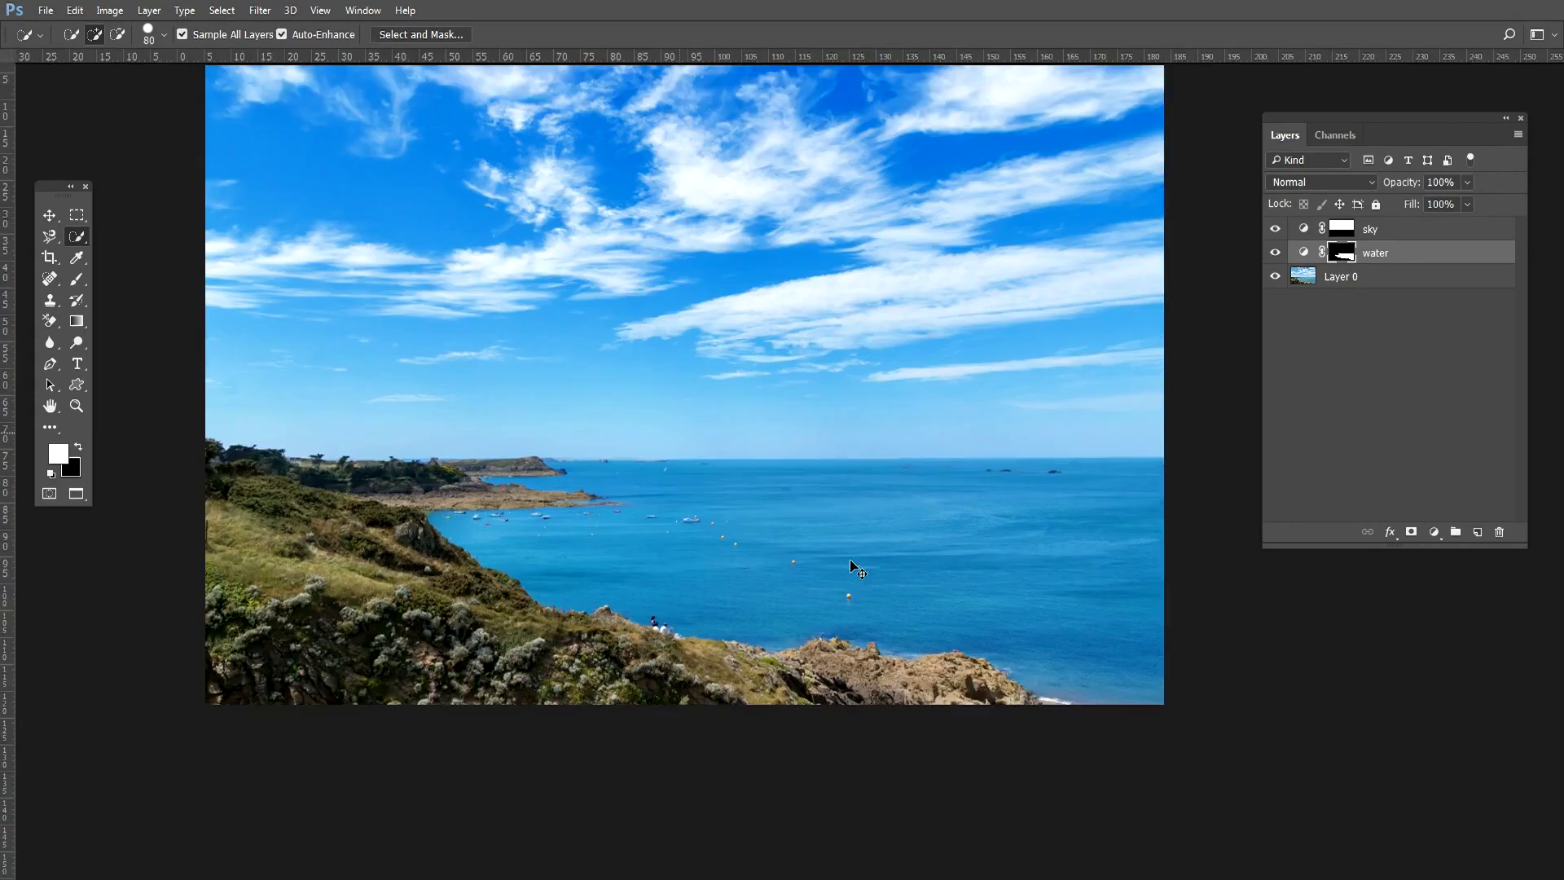
pyautogui.hotkey('ctrl', '+')
pyautogui.scroll(-5, 848, 547)
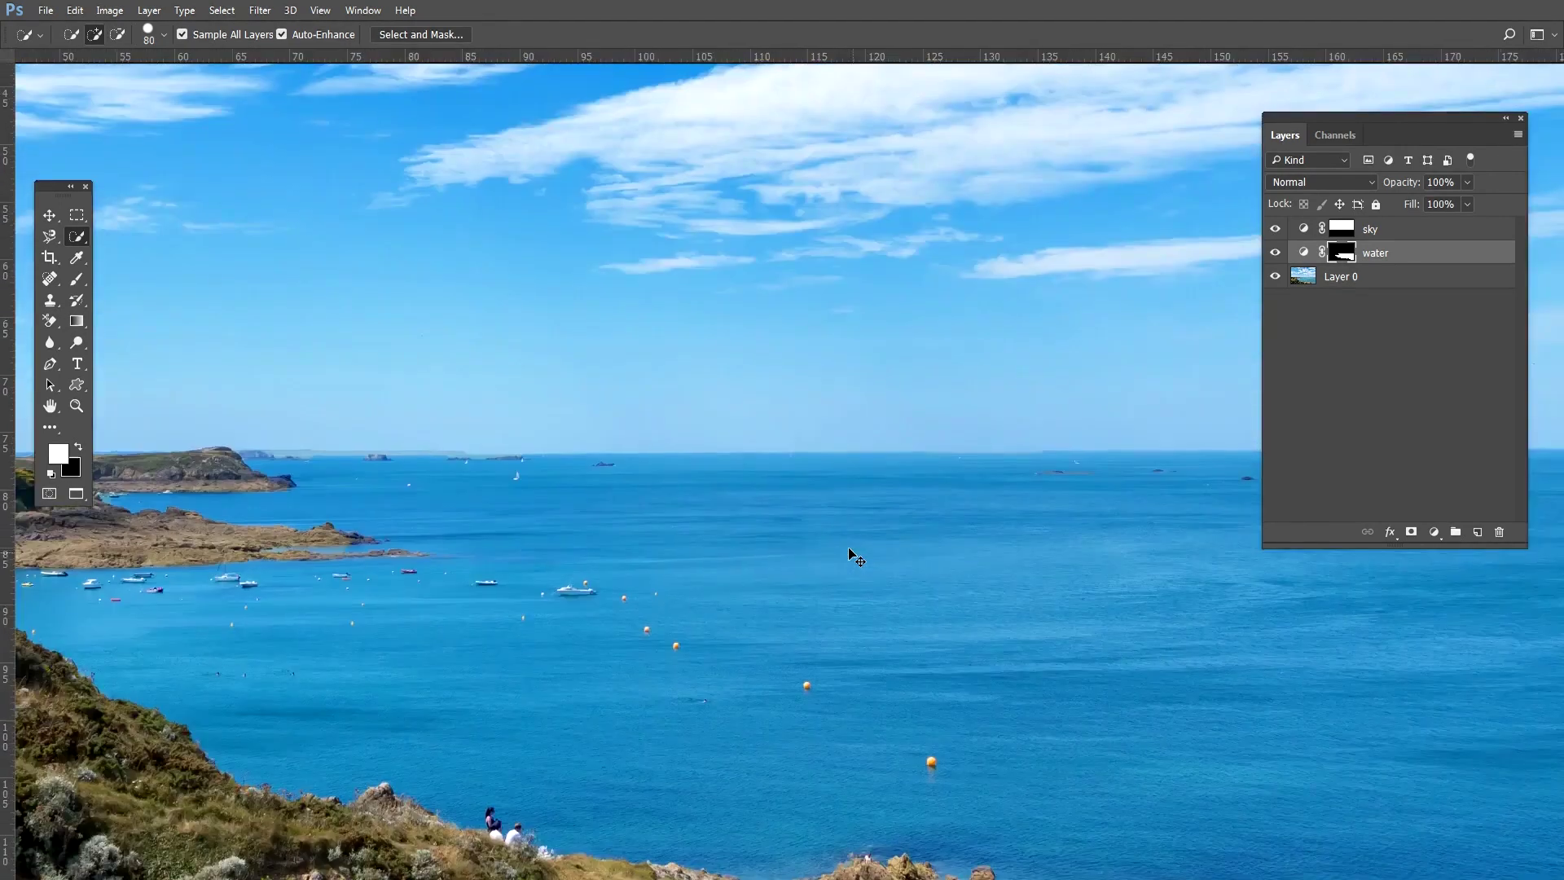
pyautogui.hotkey('ctrl', '+')
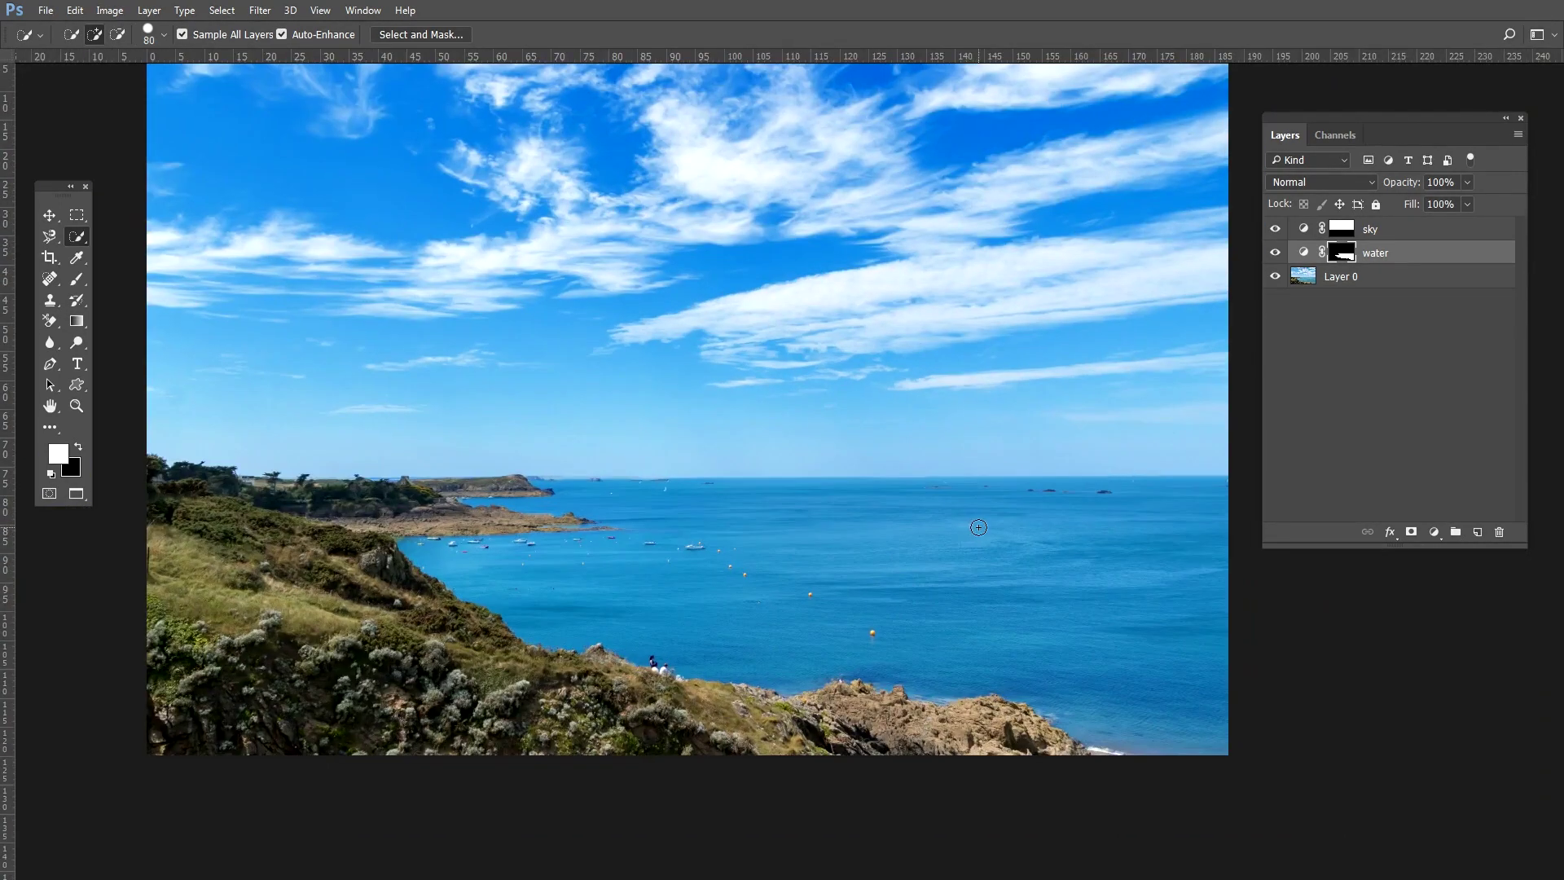
# Reopen the water layer's Color Balance settings and set the midtones' Yellow–Blue balance to +32
pyautogui.doubleClick(1303, 252)
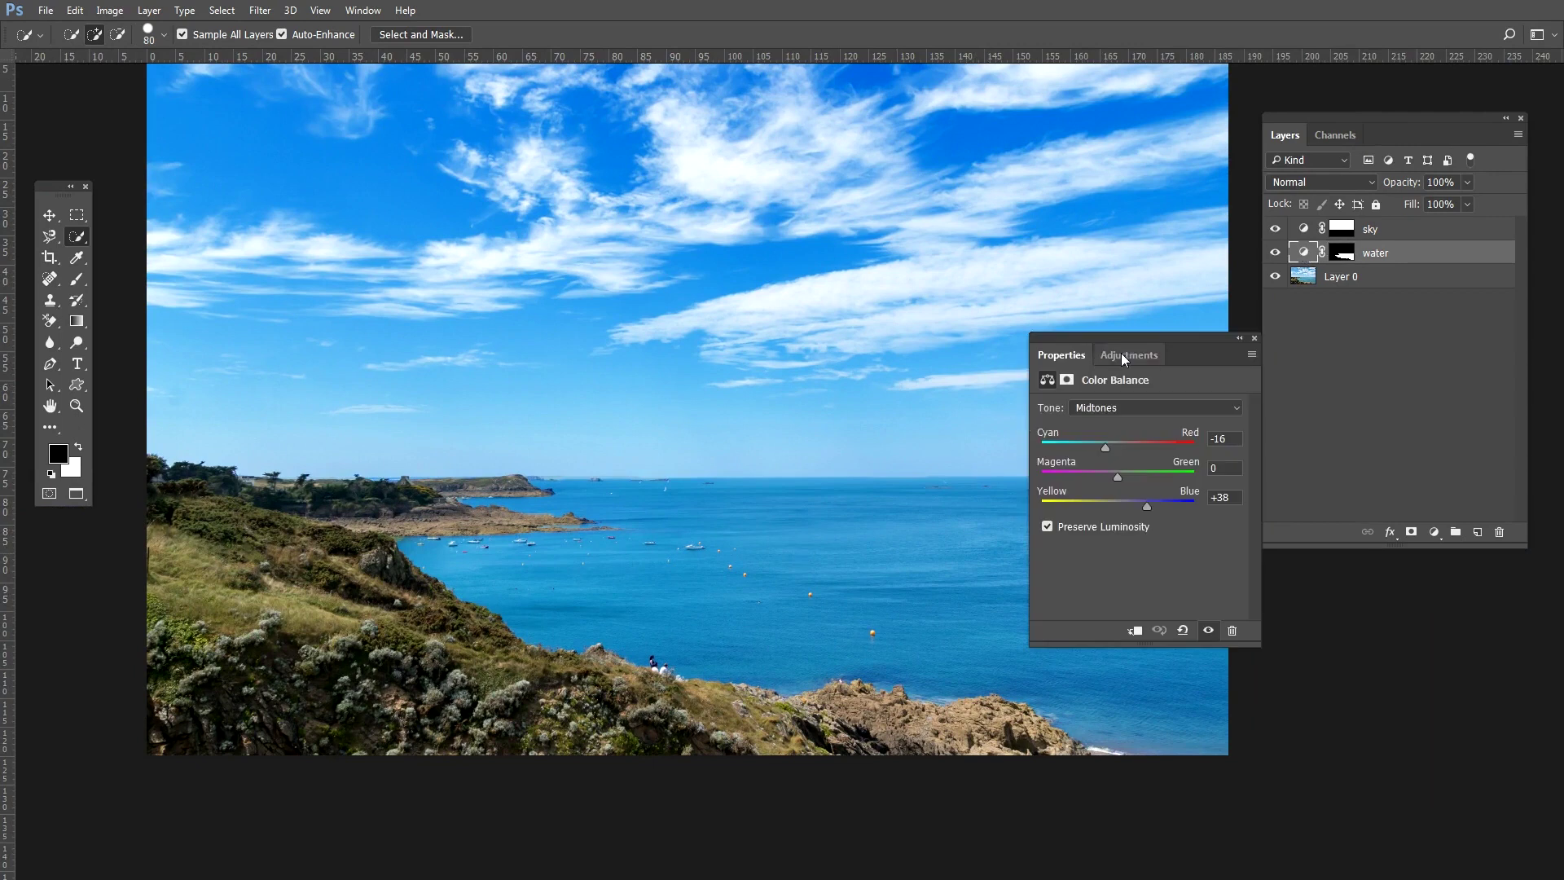
pyautogui.moveTo(1151, 337); pyautogui.dragTo(1015, 136)
pyautogui.moveTo(1014, 306); pyautogui.dragTo(1005, 307)
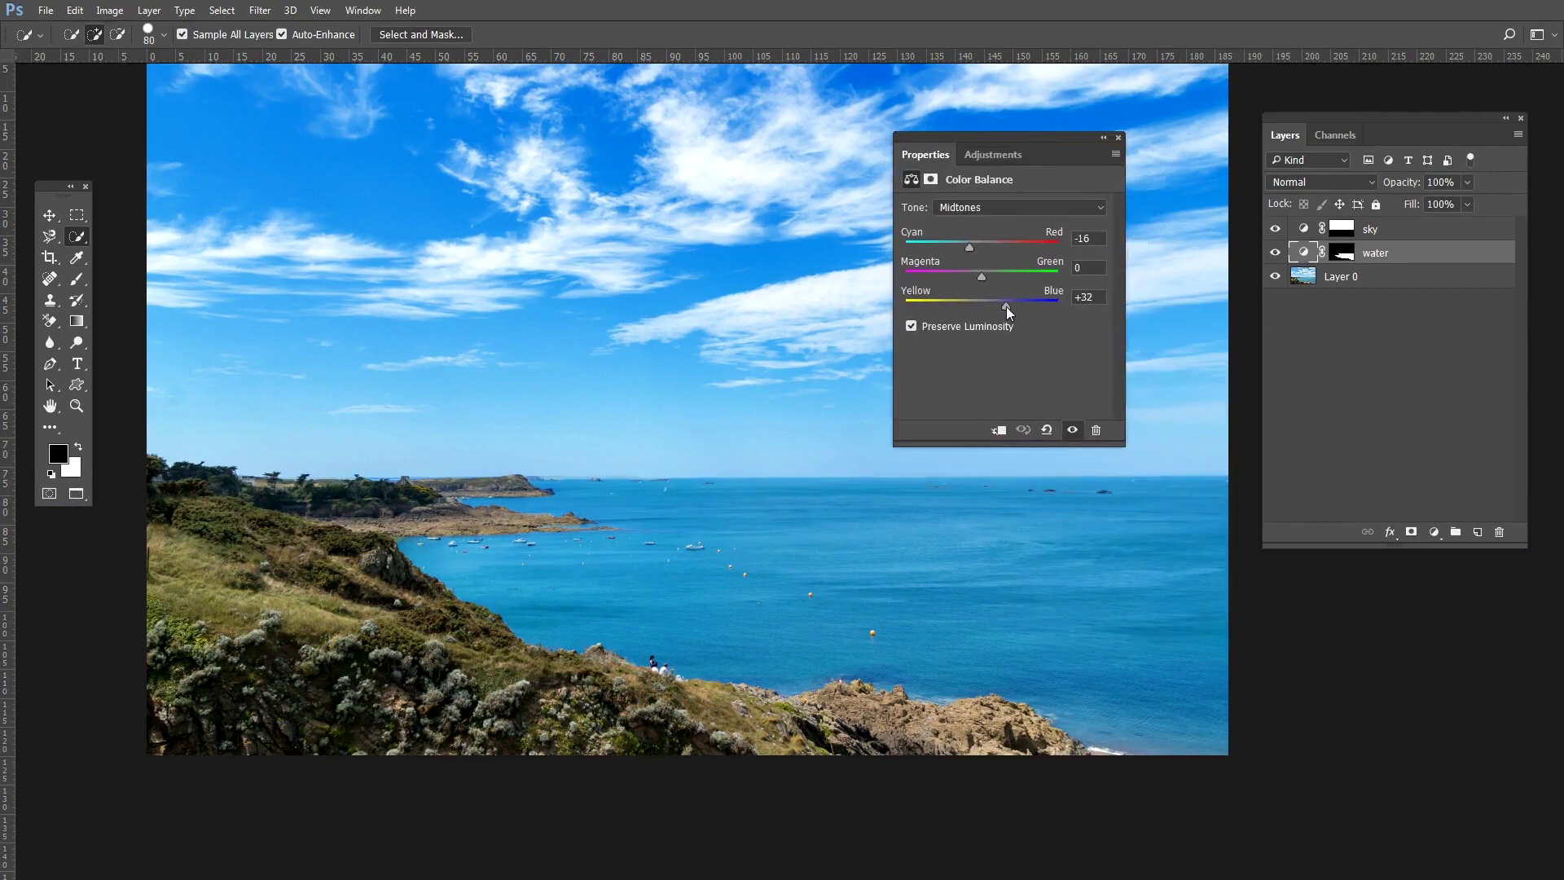
pyautogui.click(996, 208)
pyautogui.click(1006, 251)
pyautogui.click(1118, 137)
# View the whole photo and compare the sea with the water layer hidden and shown
pyautogui.hotkey('ctrl', '-')
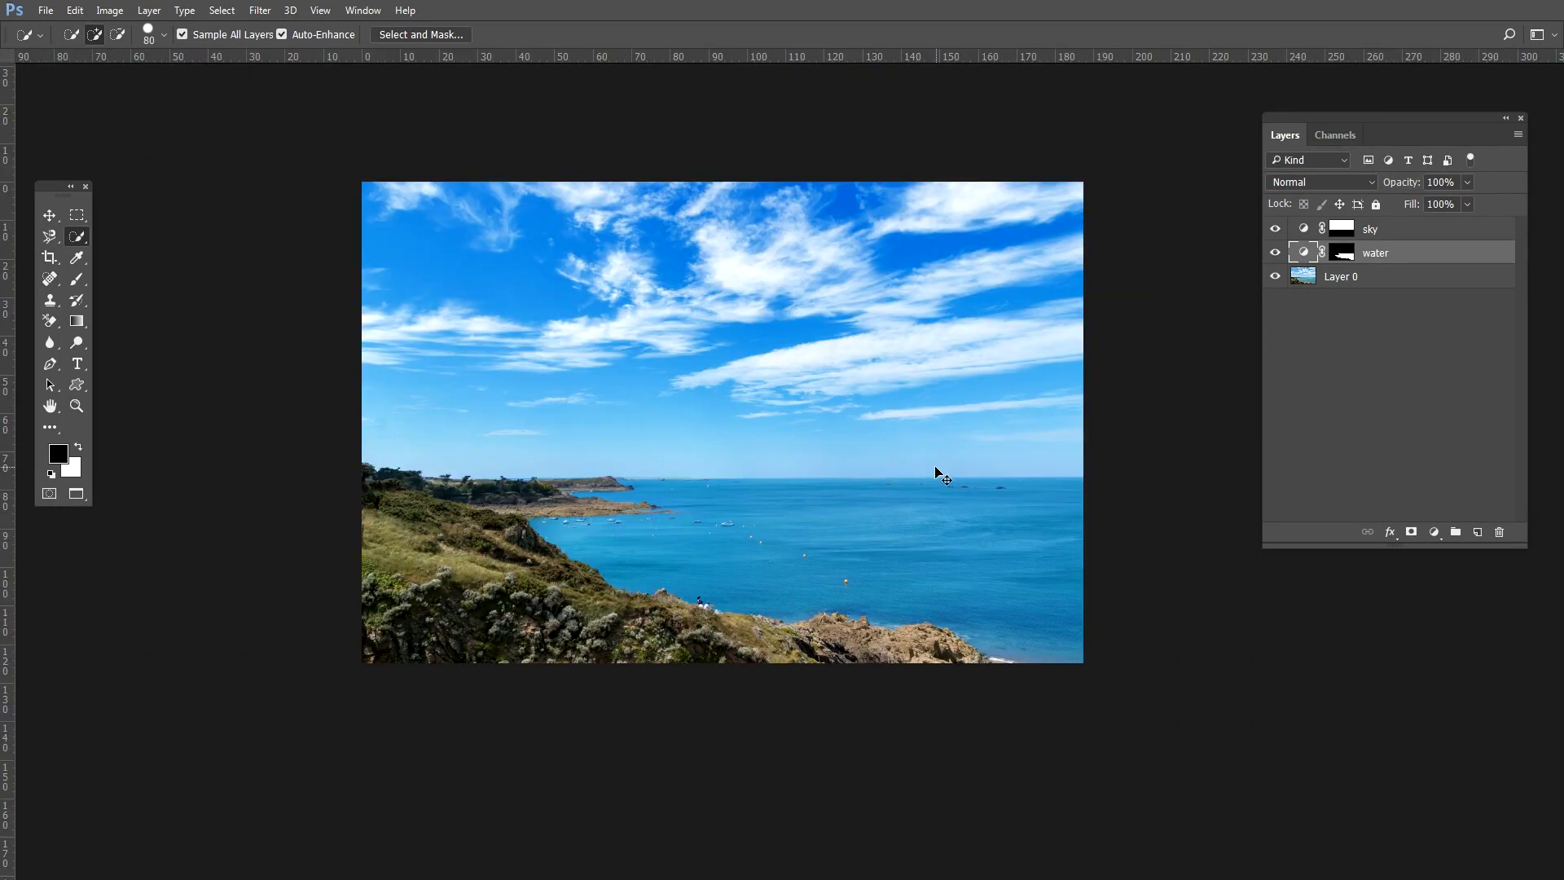
pyautogui.hotkey('ctrl', '+')
pyautogui.hotkey('ctrl', '-')
pyautogui.click(1275, 253)
pyautogui.click(1275, 253)
pyautogui.click(1276, 254)
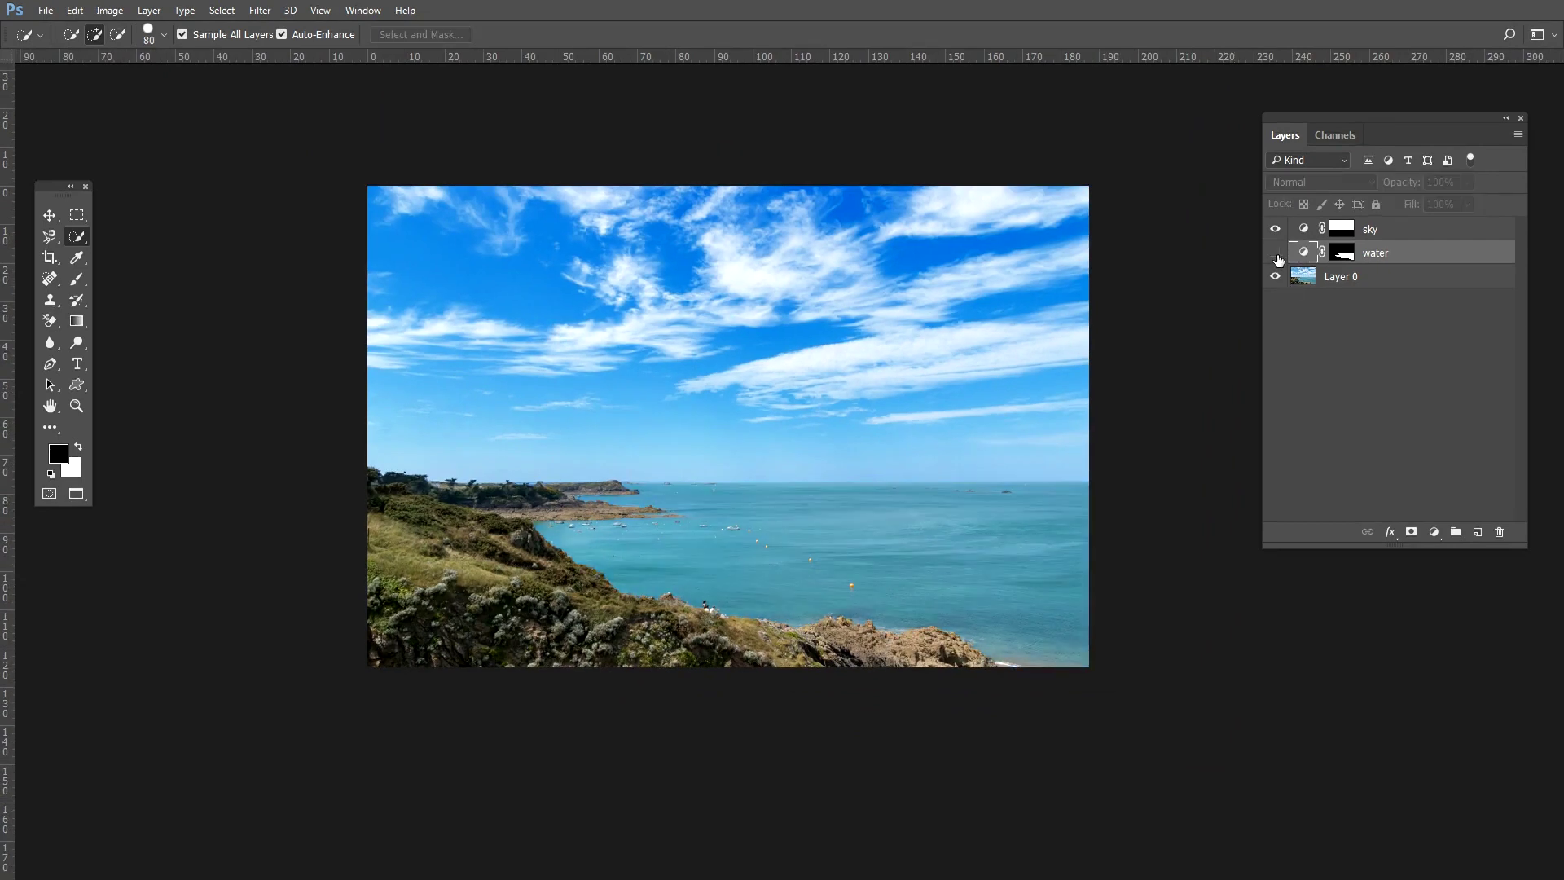
pyautogui.click(1276, 253)
# Add a Hue/Saturation adjustment layer above all other layers and set its saturation to +38
pyautogui.click(1384, 348)
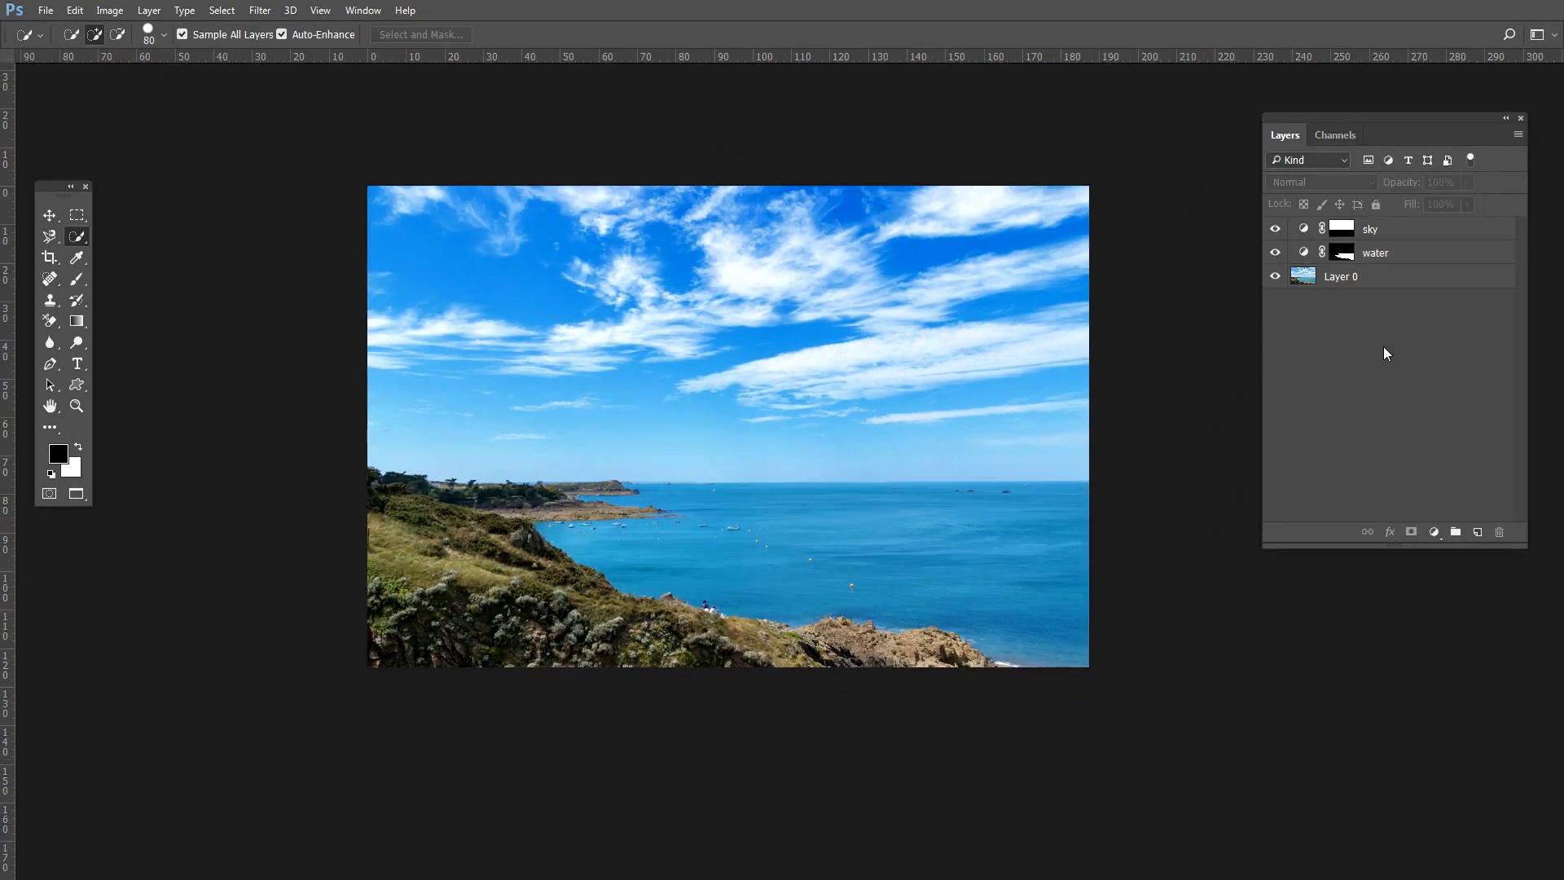
pyautogui.click(1435, 533)
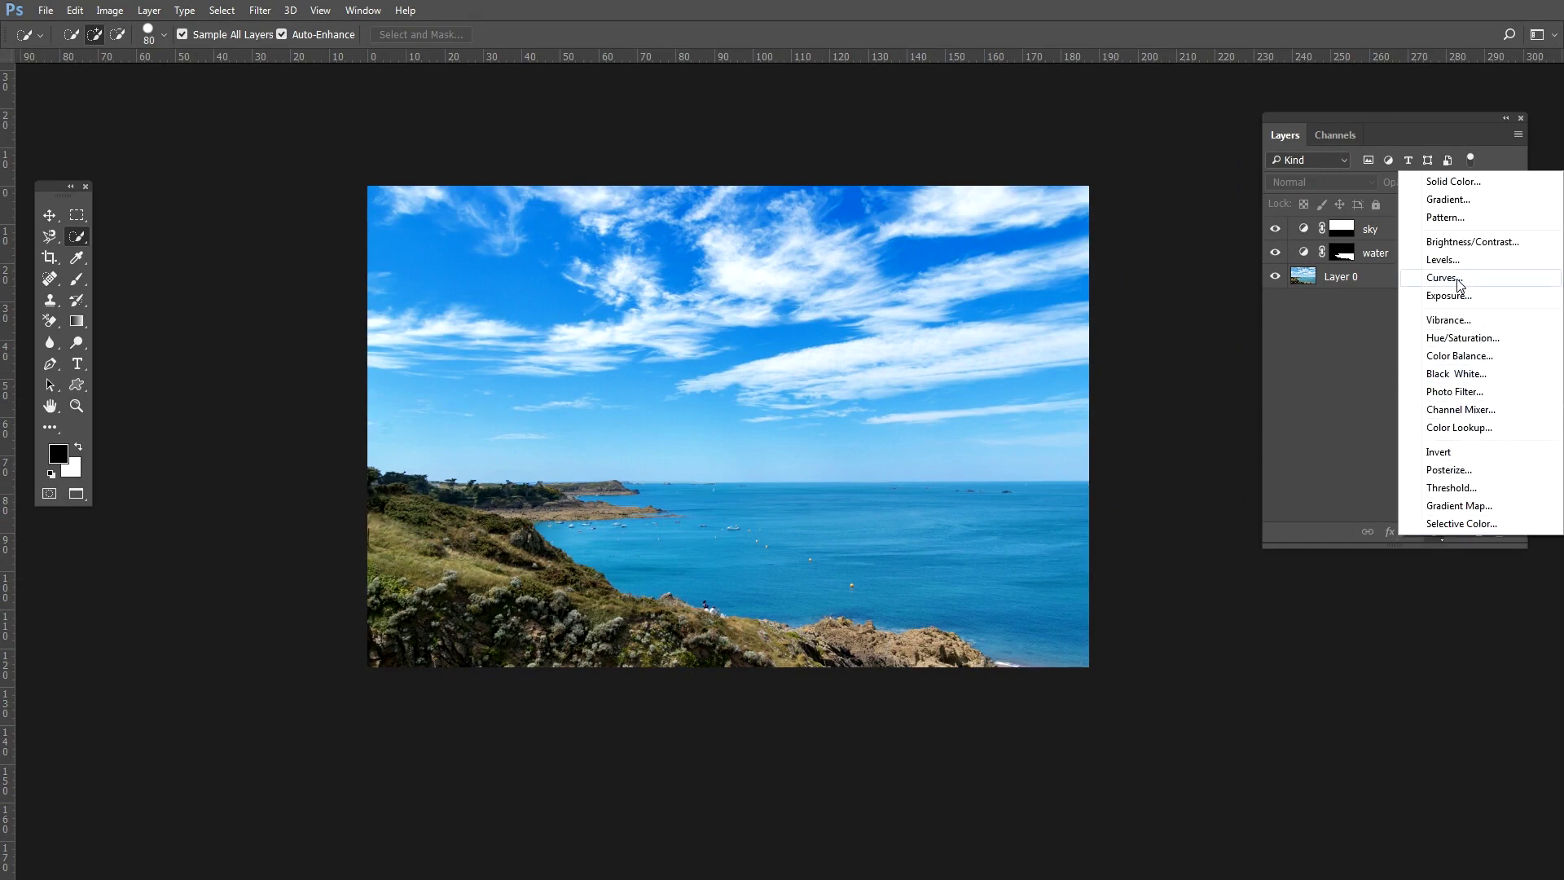
pyautogui.click(1462, 337)
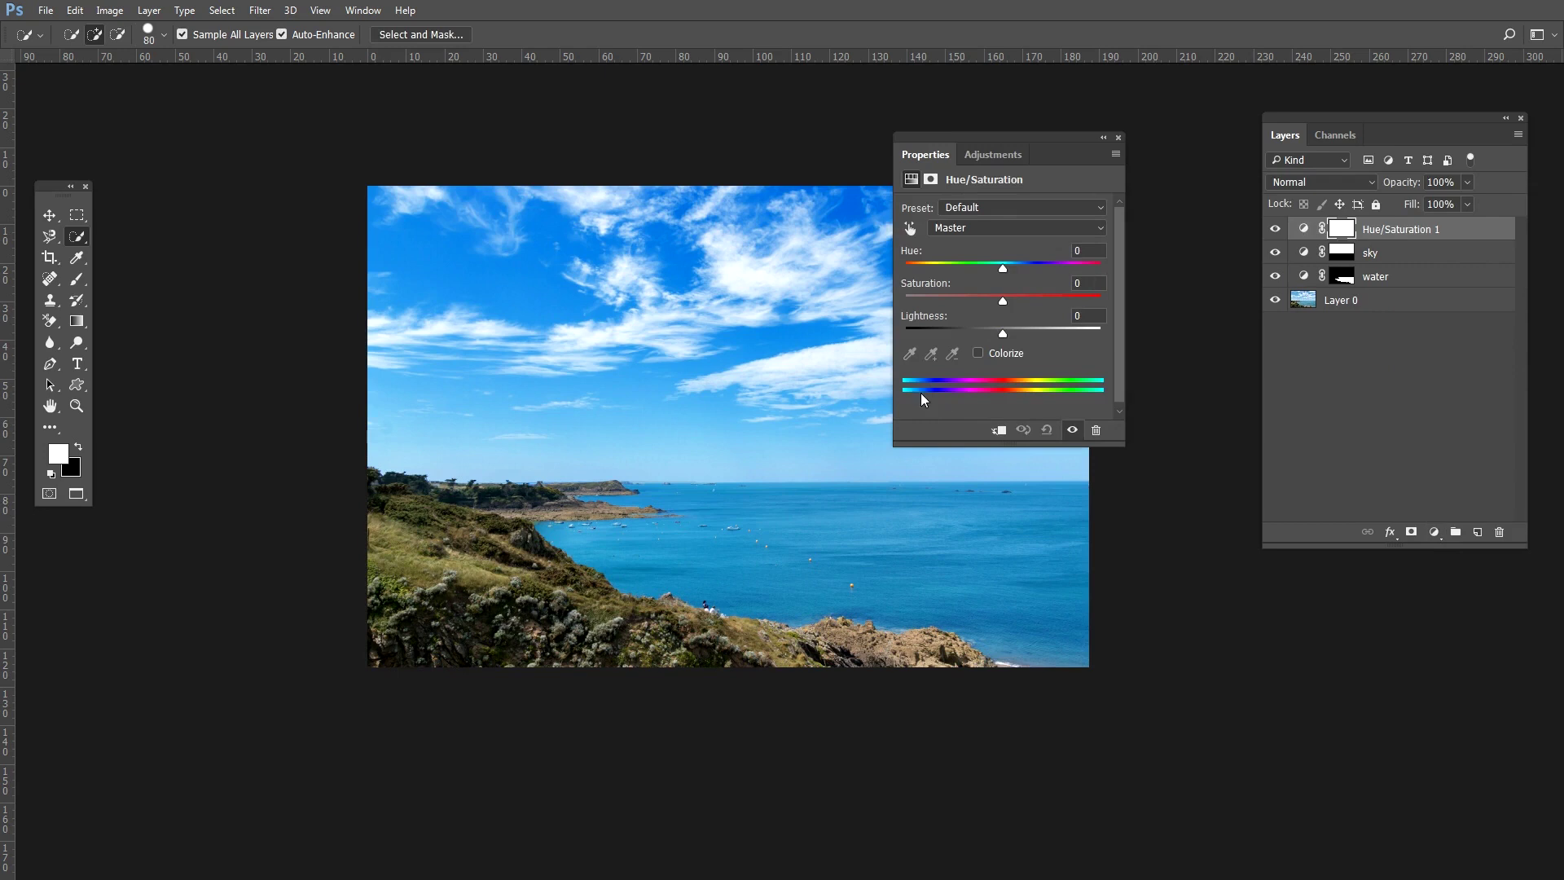
pyautogui.moveTo(1010, 137); pyautogui.dragTo(866, 95)
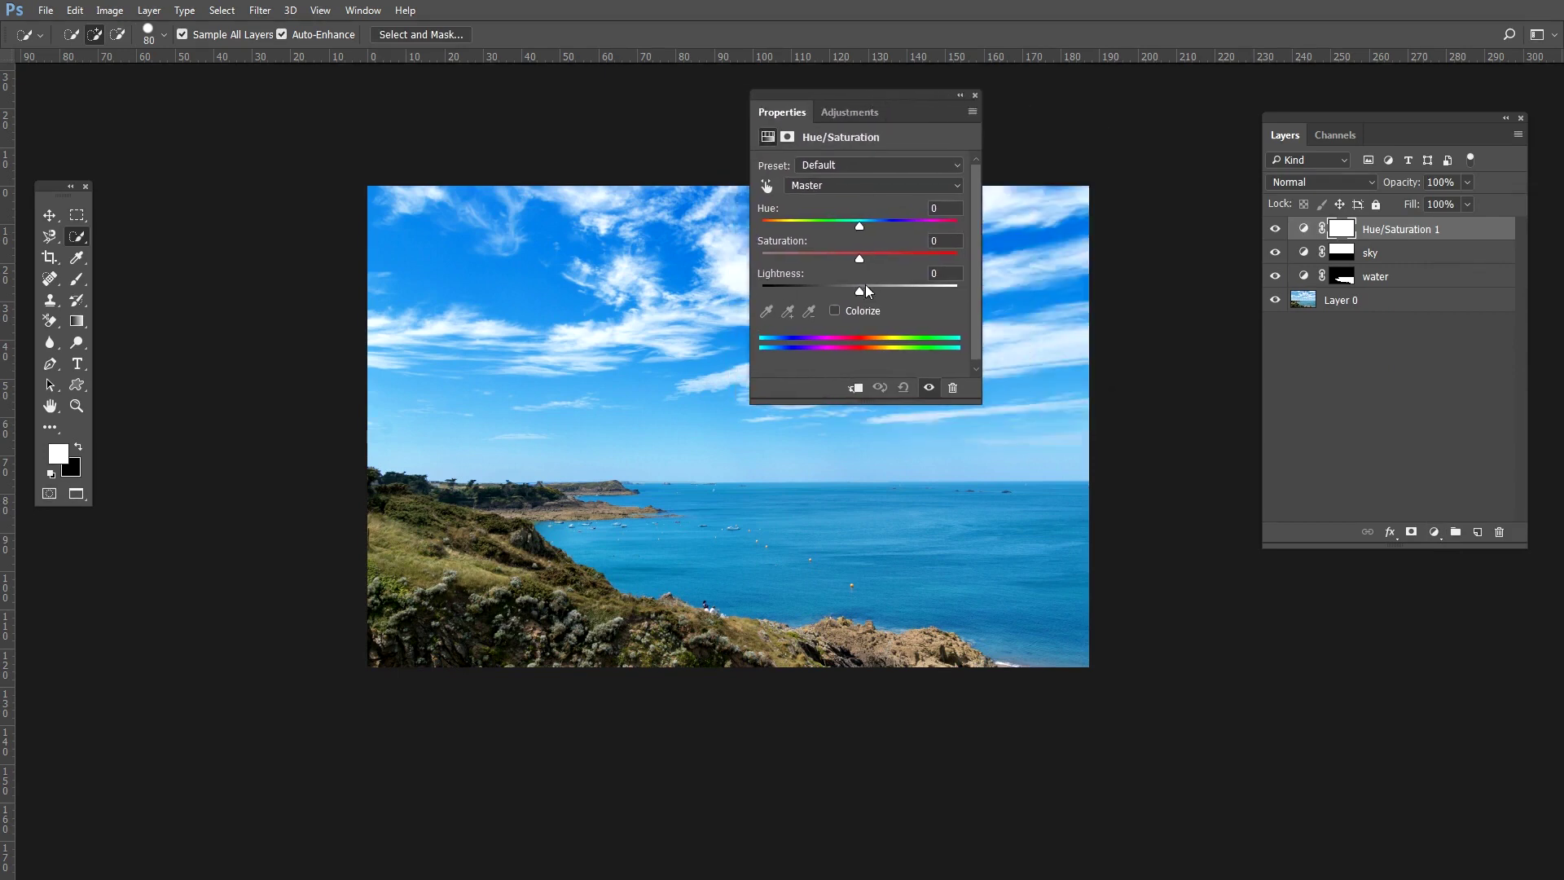
pyautogui.moveTo(860, 259); pyautogui.dragTo(889, 259)
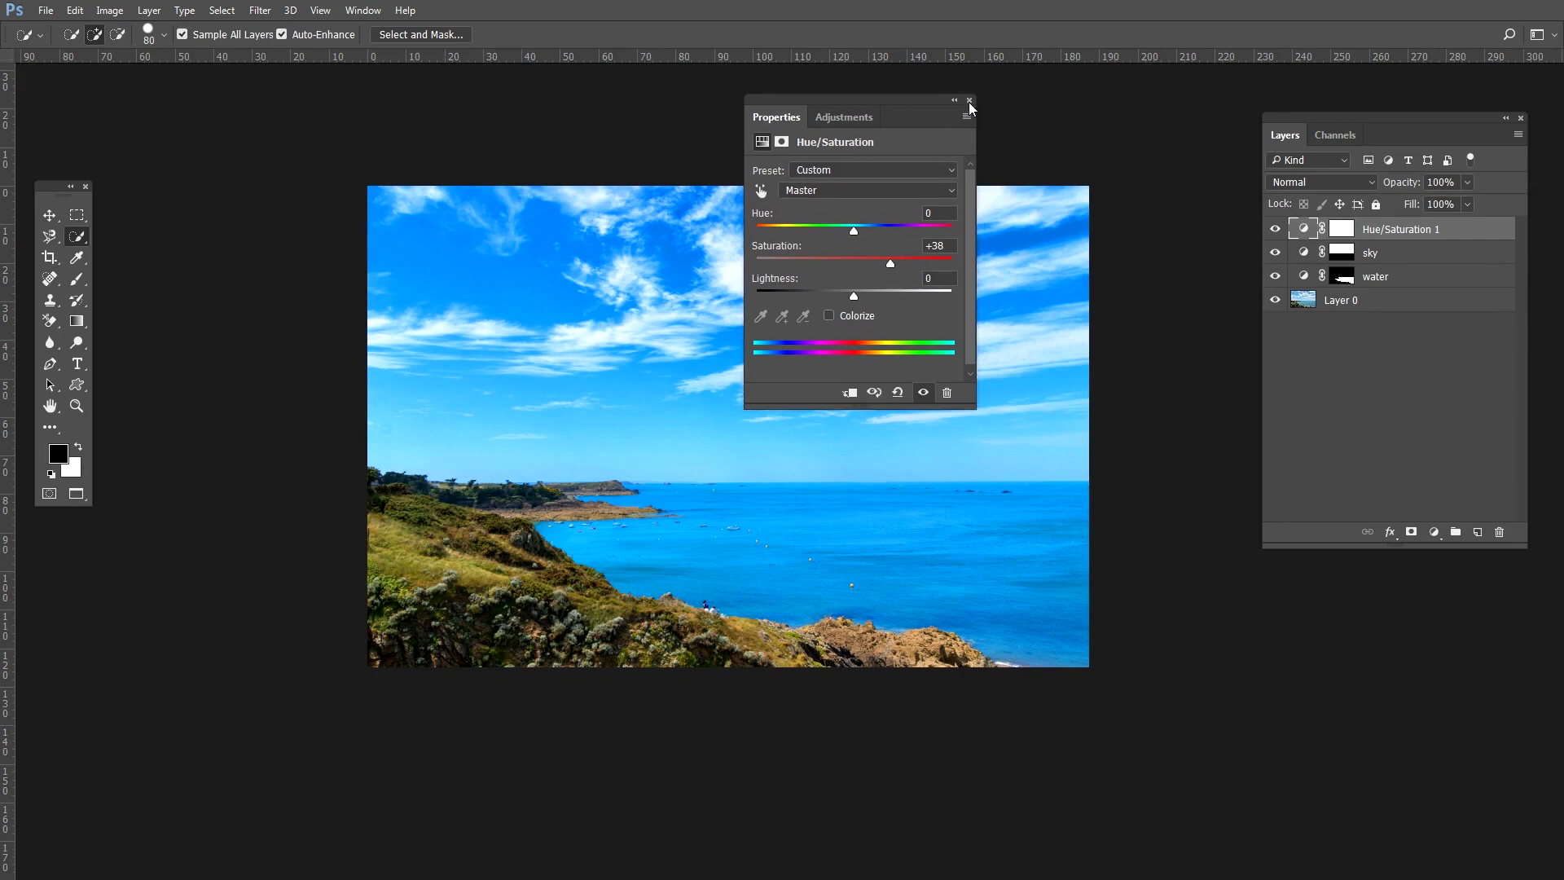
pyautogui.click(969, 101)
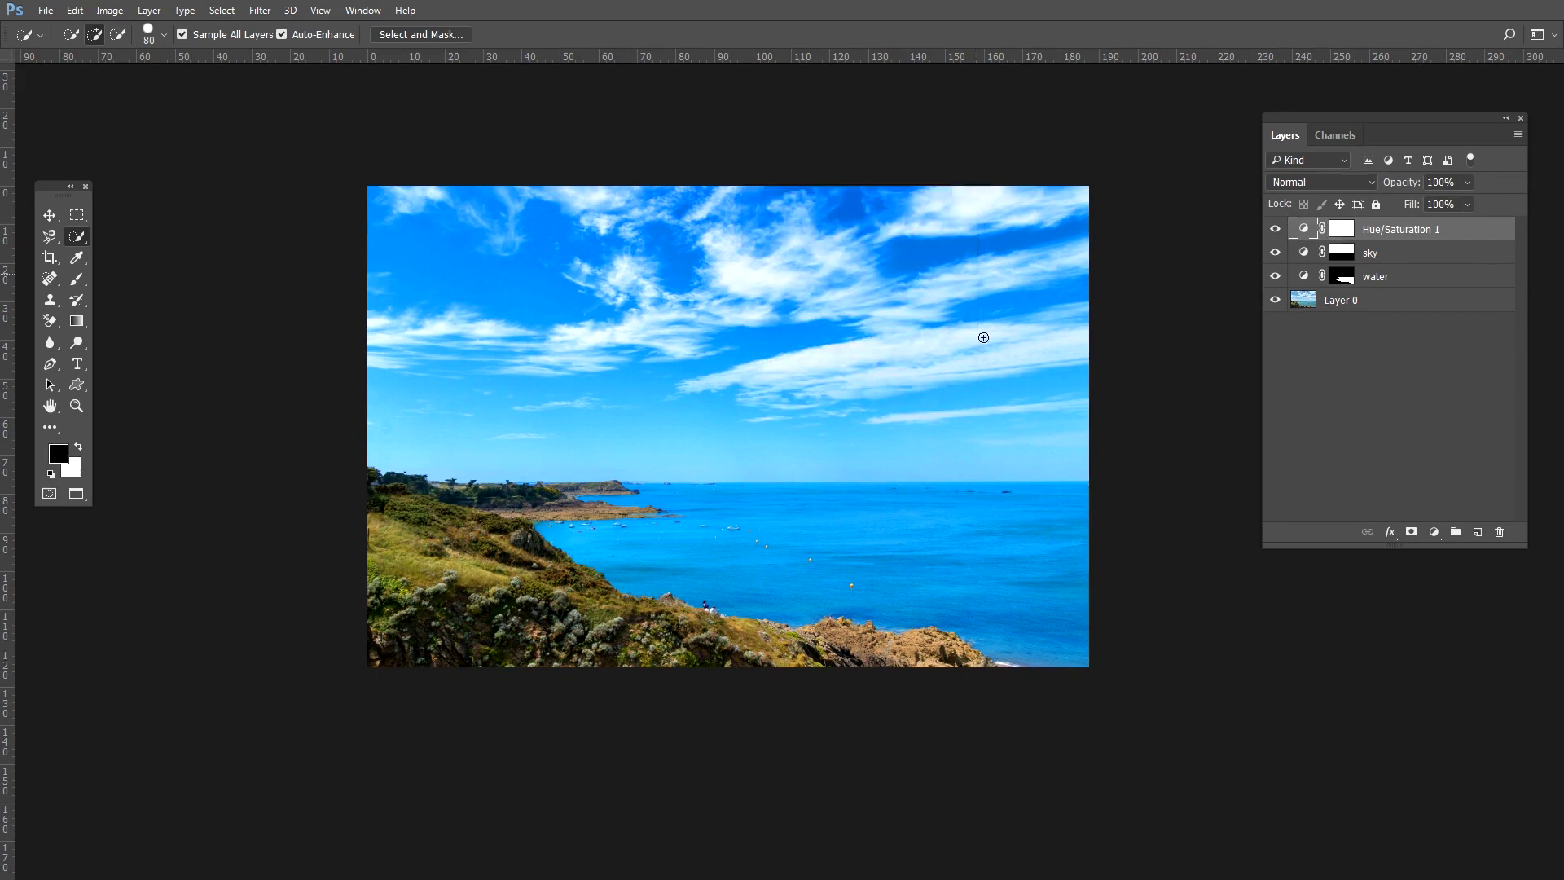
# Activate the Brush with swapped foreground and background colours, and compare the photo with the Hue/Saturation layer hidden and shown
pyautogui.press('b')
pyautogui.press('x')
pyautogui.click(1275, 230)
pyautogui.click(1275, 230)
pyautogui.click(1275, 230)
pyautogui.click(1276, 230)
pyautogui.click(1276, 231)
pyautogui.click(1276, 230)
pyautogui.click(1276, 230)
pyautogui.click(1276, 230)
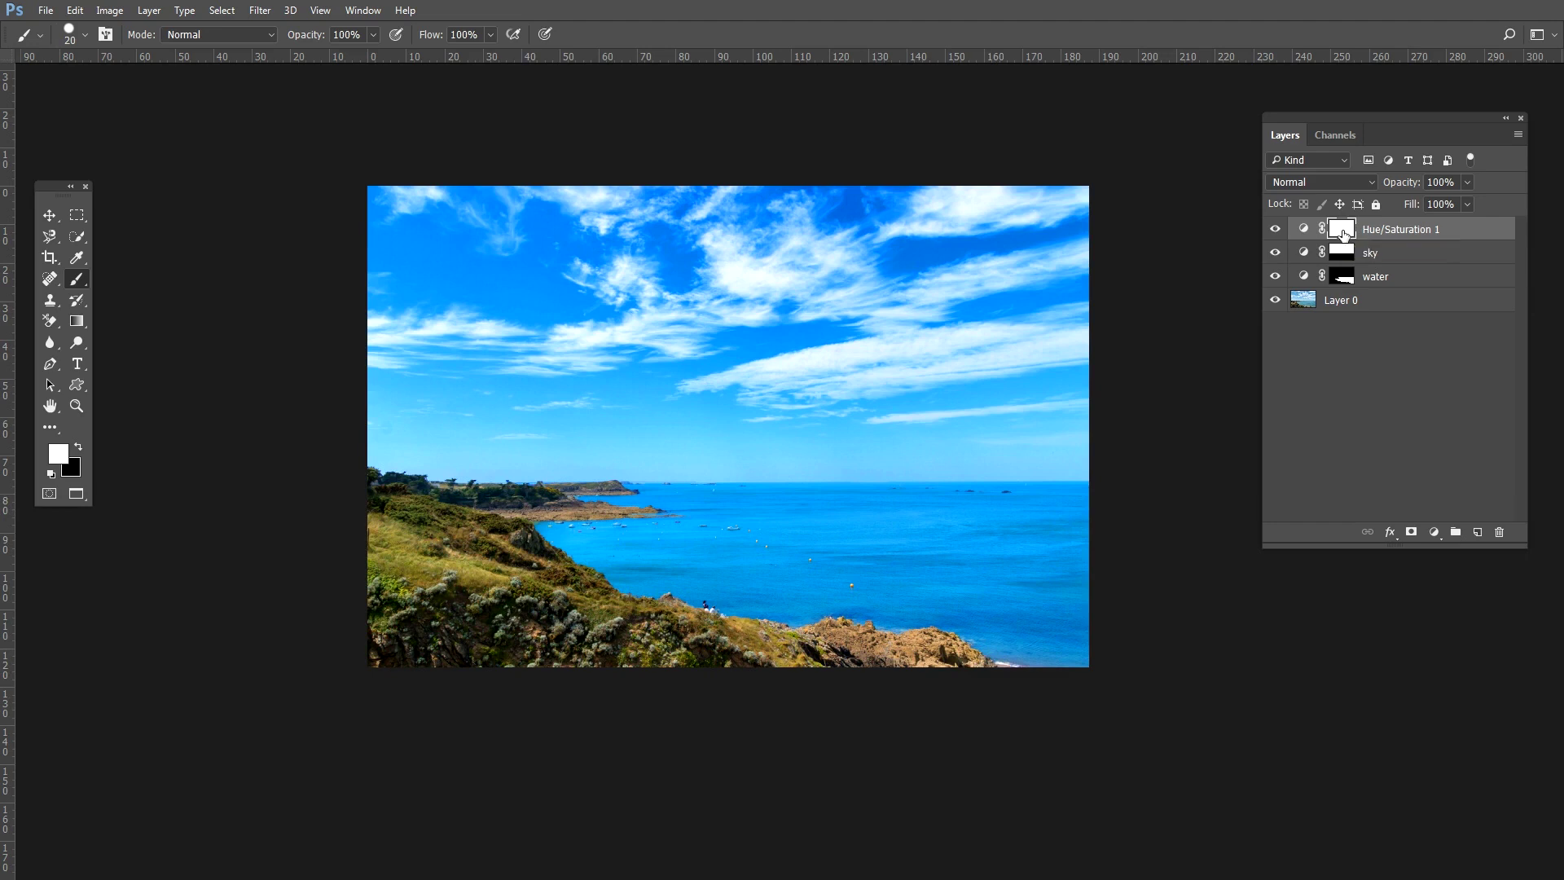
# Load the sky layer's mask as a selection, fill that area of the Hue/Saturation mask with black, and deselect
pyautogui.click(1348, 259)
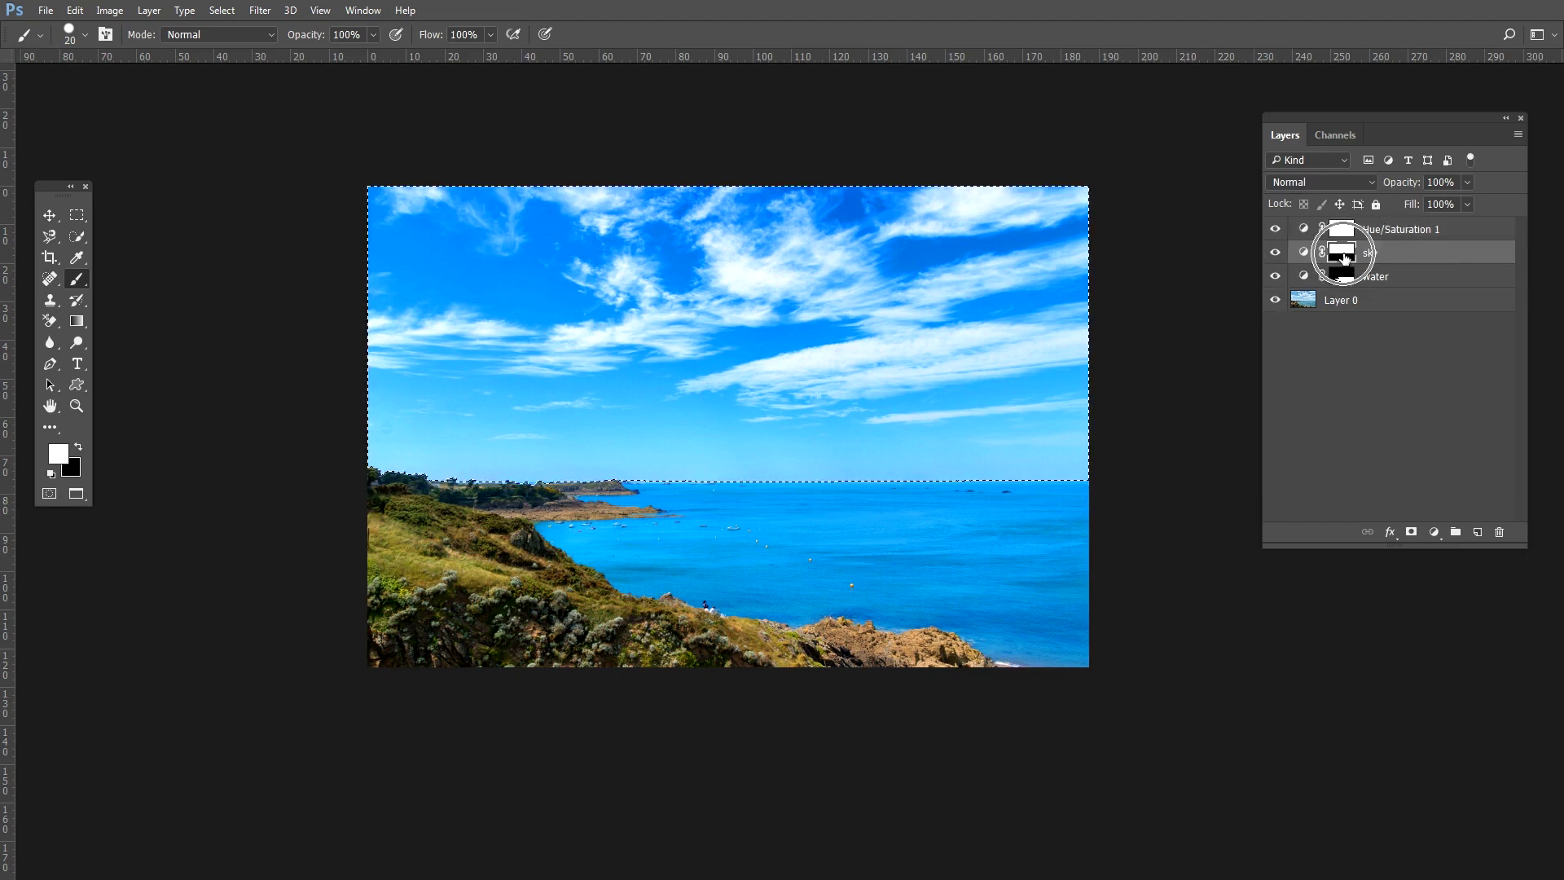
pyautogui.keyDown('ctrl'); pyautogui.click(1348, 259); pyautogui.keyUp('ctrl')
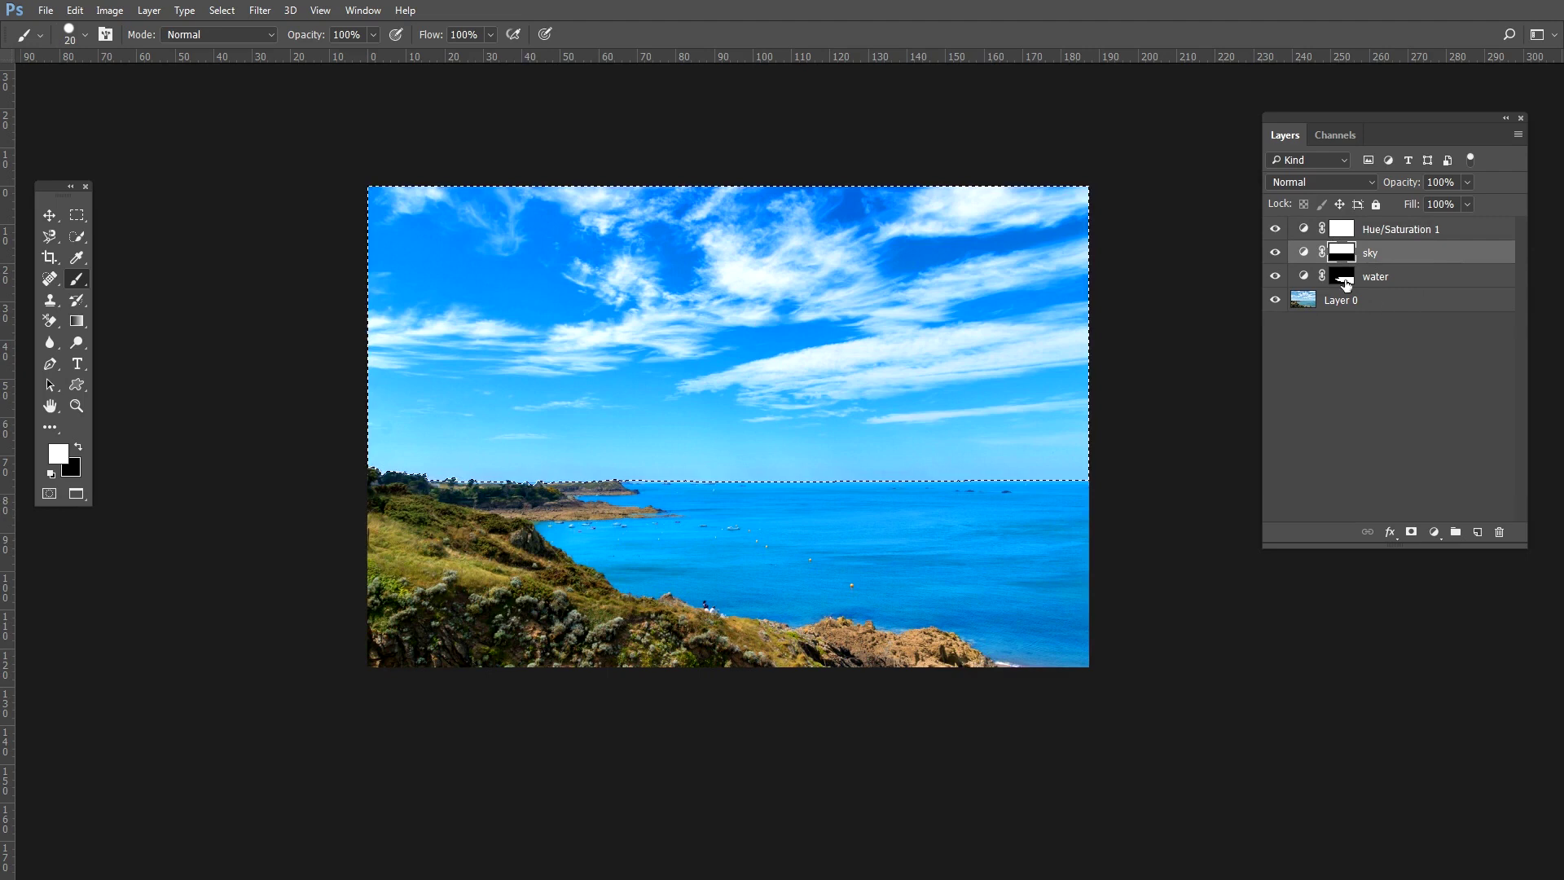
pyautogui.click(1347, 232)
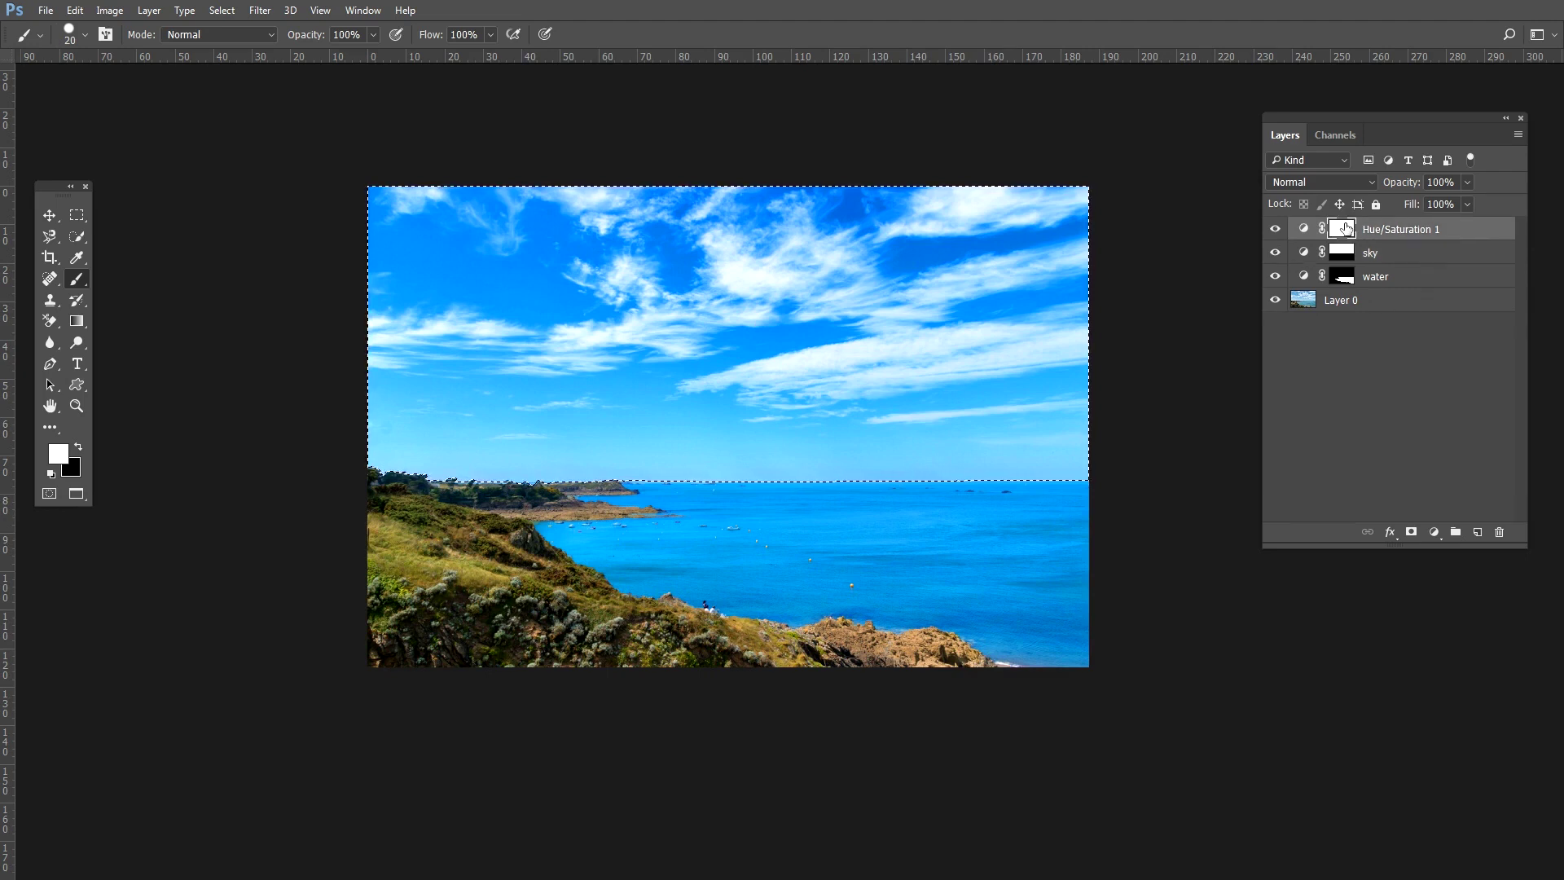
pyautogui.hotkey('ctrl', 'BackSpace')
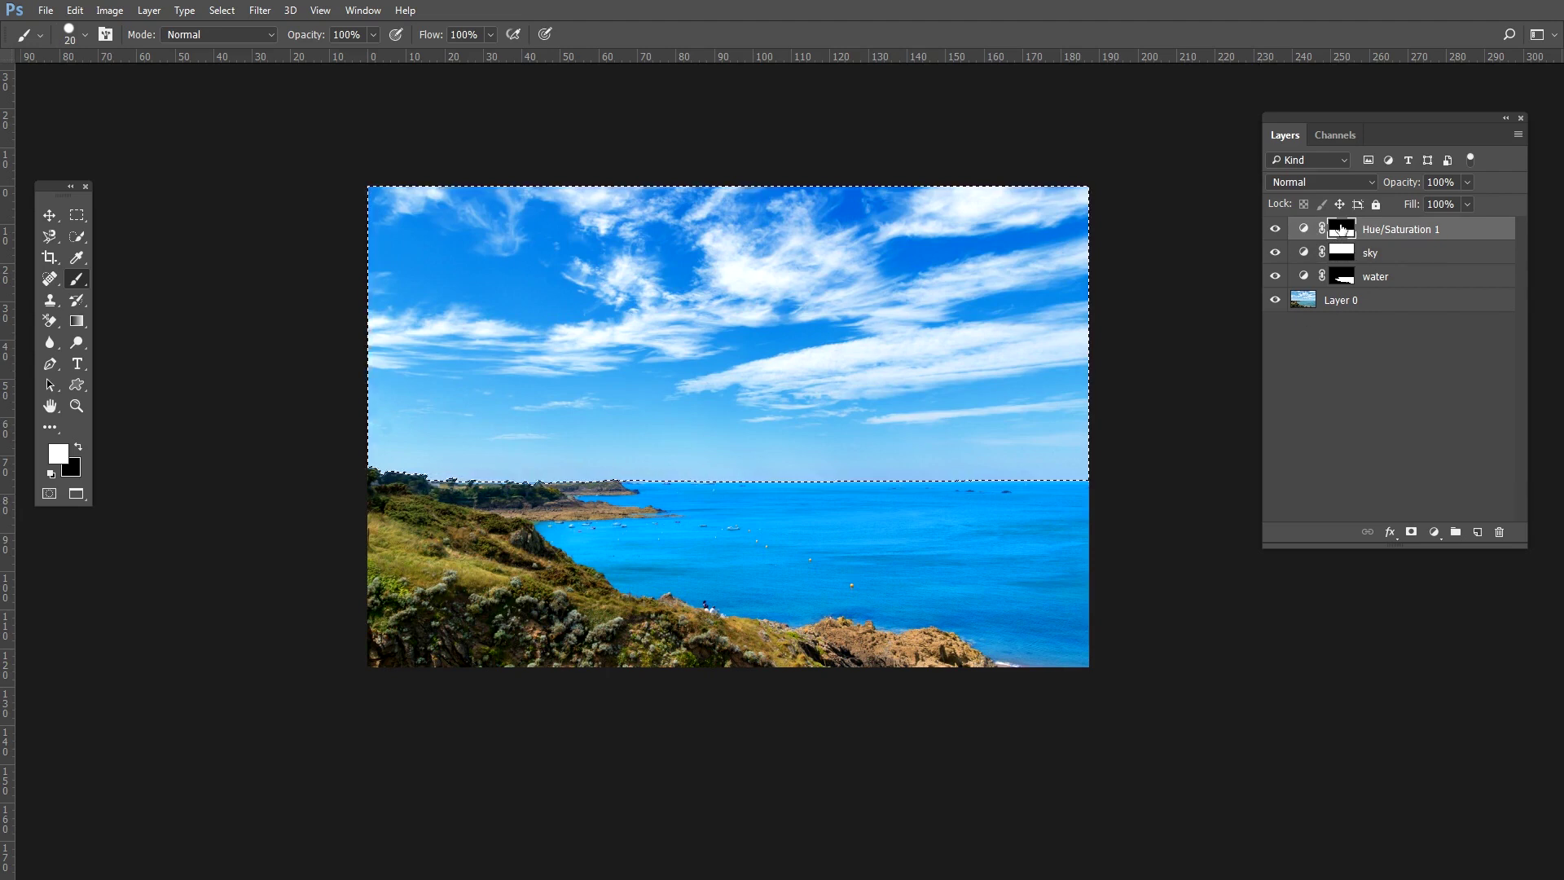
pyautogui.hotkey('ctrl', 'd')
# Load the water layer's mask as a selection, fill that area of the Hue/Saturation mask with black, and deselect
pyautogui.click(1340, 279)
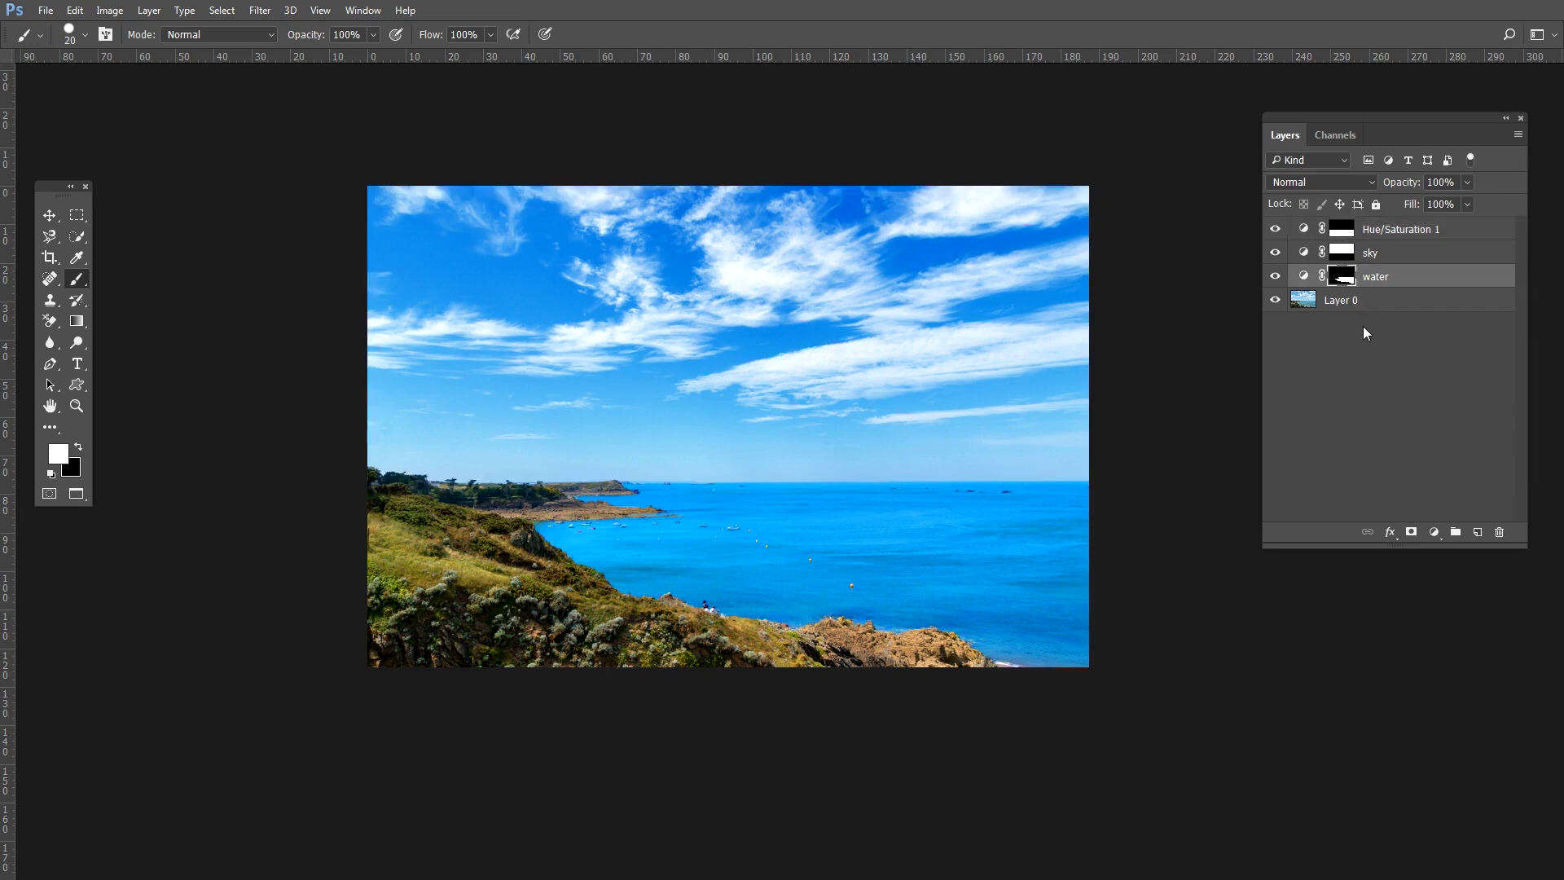
pyautogui.keyDown('ctrl'); pyautogui.click(1349, 282); pyautogui.keyUp('ctrl')
pyautogui.click(1344, 231)
pyautogui.hotkey('alt', 'BackSpace')
pyautogui.hotkey('ctrl', 'd')
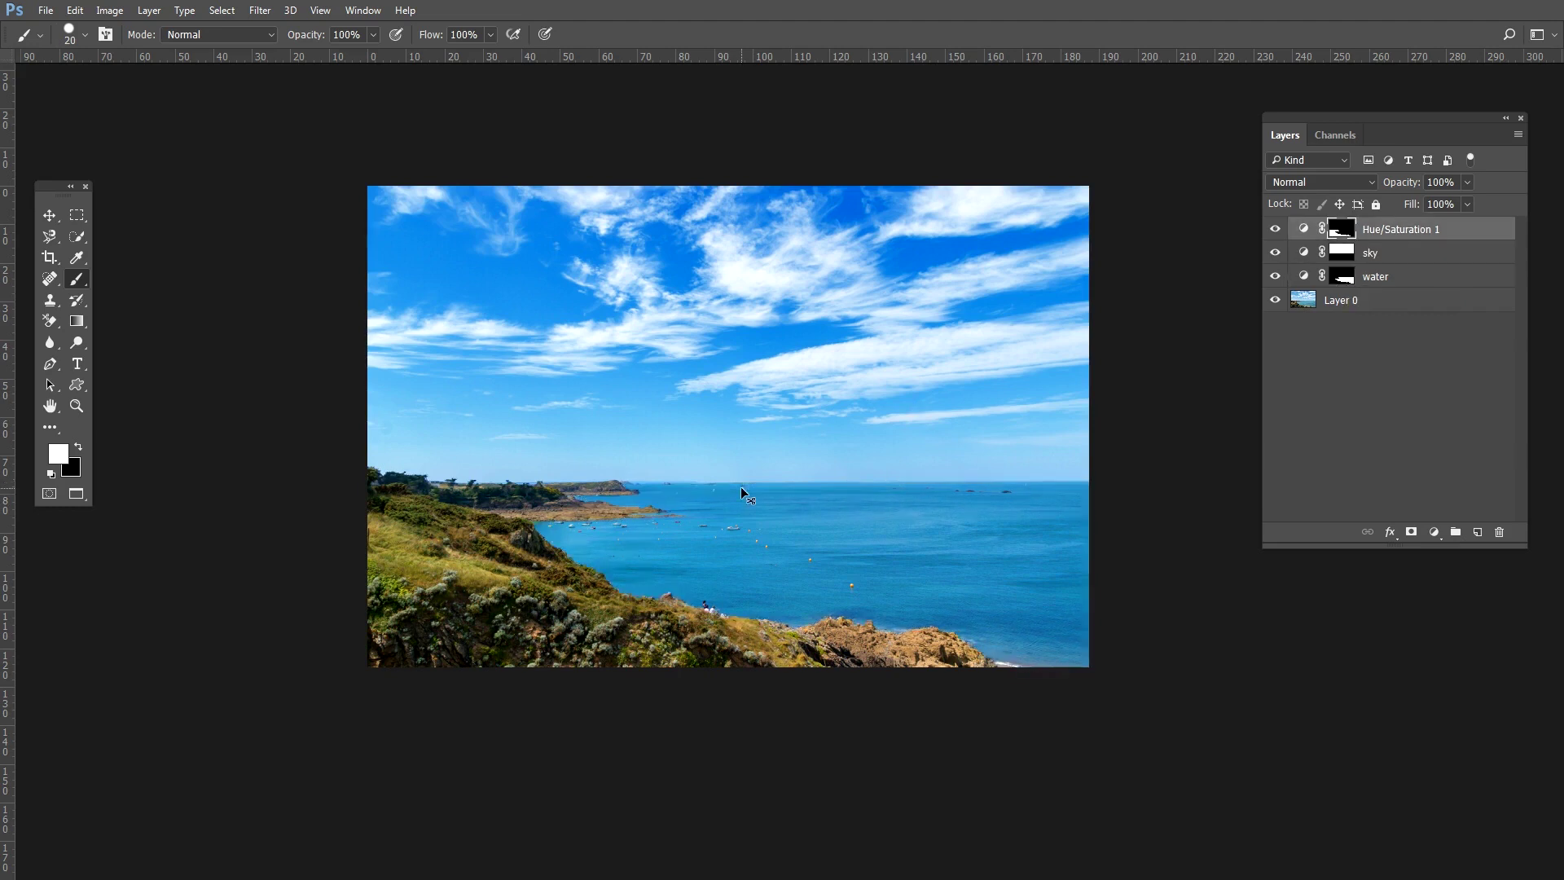
# Compare the land with and without the Hue/Saturation layer and view that layer's mask on its own
pyautogui.click(1276, 229)
pyautogui.click(1275, 229)
pyautogui.keyDown('alt'); pyautogui.click(1349, 240); pyautogui.keyUp('alt')
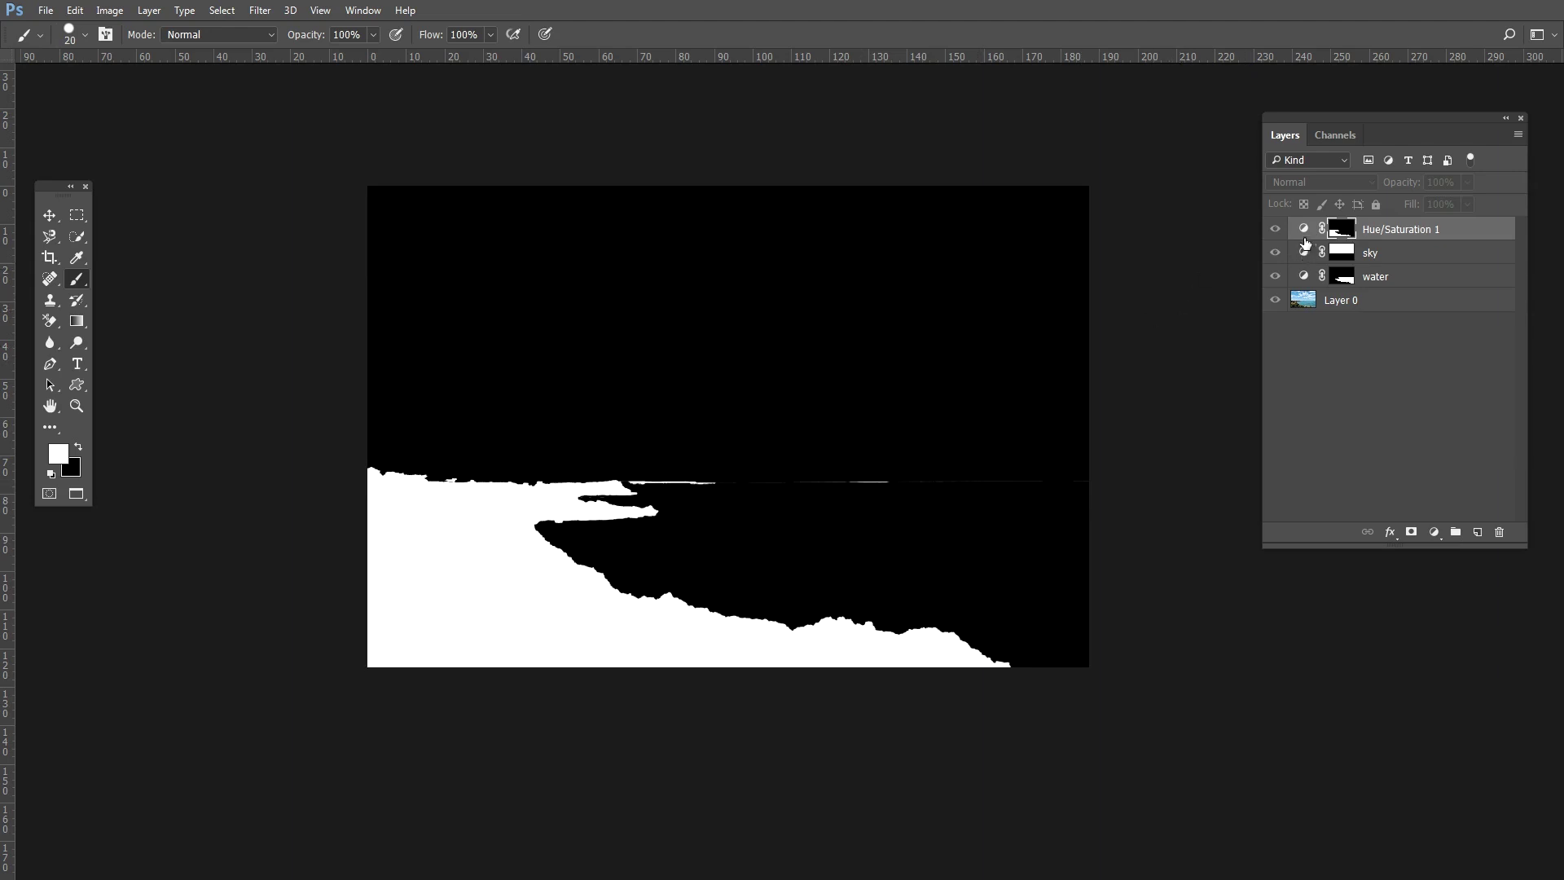
pyautogui.keyDown('alt'); pyautogui.click(1340, 231); pyautogui.keyUp('alt')
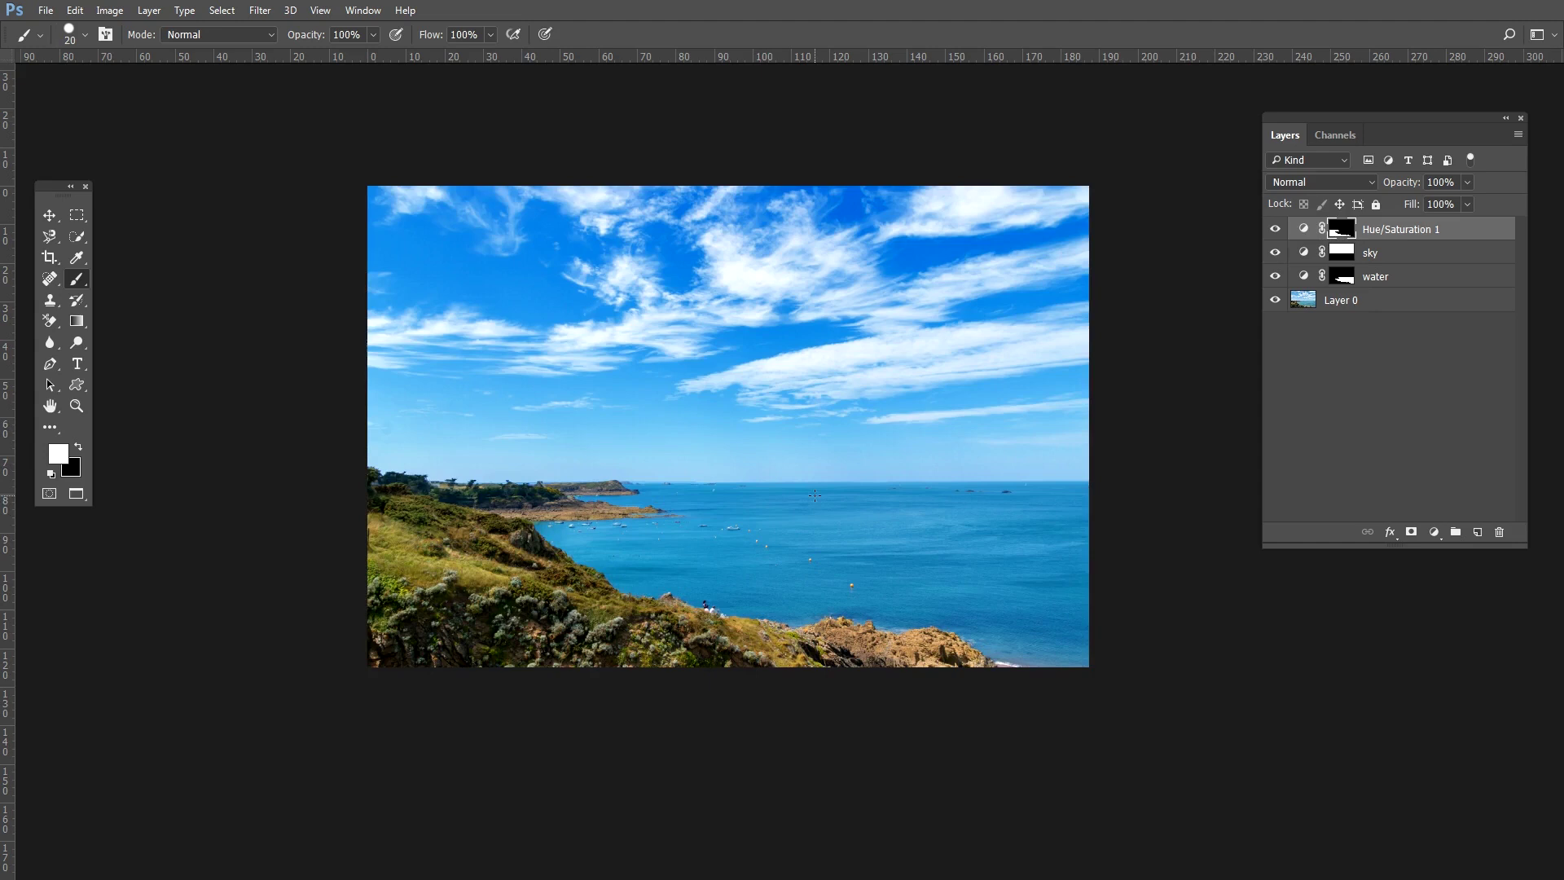
# Enlarge the brush to 600 px and swap the colours so that black is the foreground colour
pyautogui.press(']')
pyautogui.press(']')
pyautogui.press(']')
pyautogui.press(']')
pyautogui.press(']')
pyautogui.press(']')
pyautogui.press(']')
pyautogui.press(']')
pyautogui.press(']')
pyautogui.press(']')
pyautogui.press(']')
pyautogui.press(']')
pyautogui.press(']')
pyautogui.press(']')
pyautogui.press(']')
pyautogui.press(']')
pyautogui.press(']')
pyautogui.press(']')
pyautogui.press(']')
pyautogui.press(']')
pyautogui.press('[')
pyautogui.press('[')
pyautogui.press('[')
pyautogui.press('[')
pyautogui.click(79, 447)
# Paint the stray white marks along the horizon black in the Hue/Saturation mask, reducing the brush to 250 px, and return to the photo
pyautogui.keyDown('alt'); pyautogui.click(1343, 234); pyautogui.keyUp('alt')
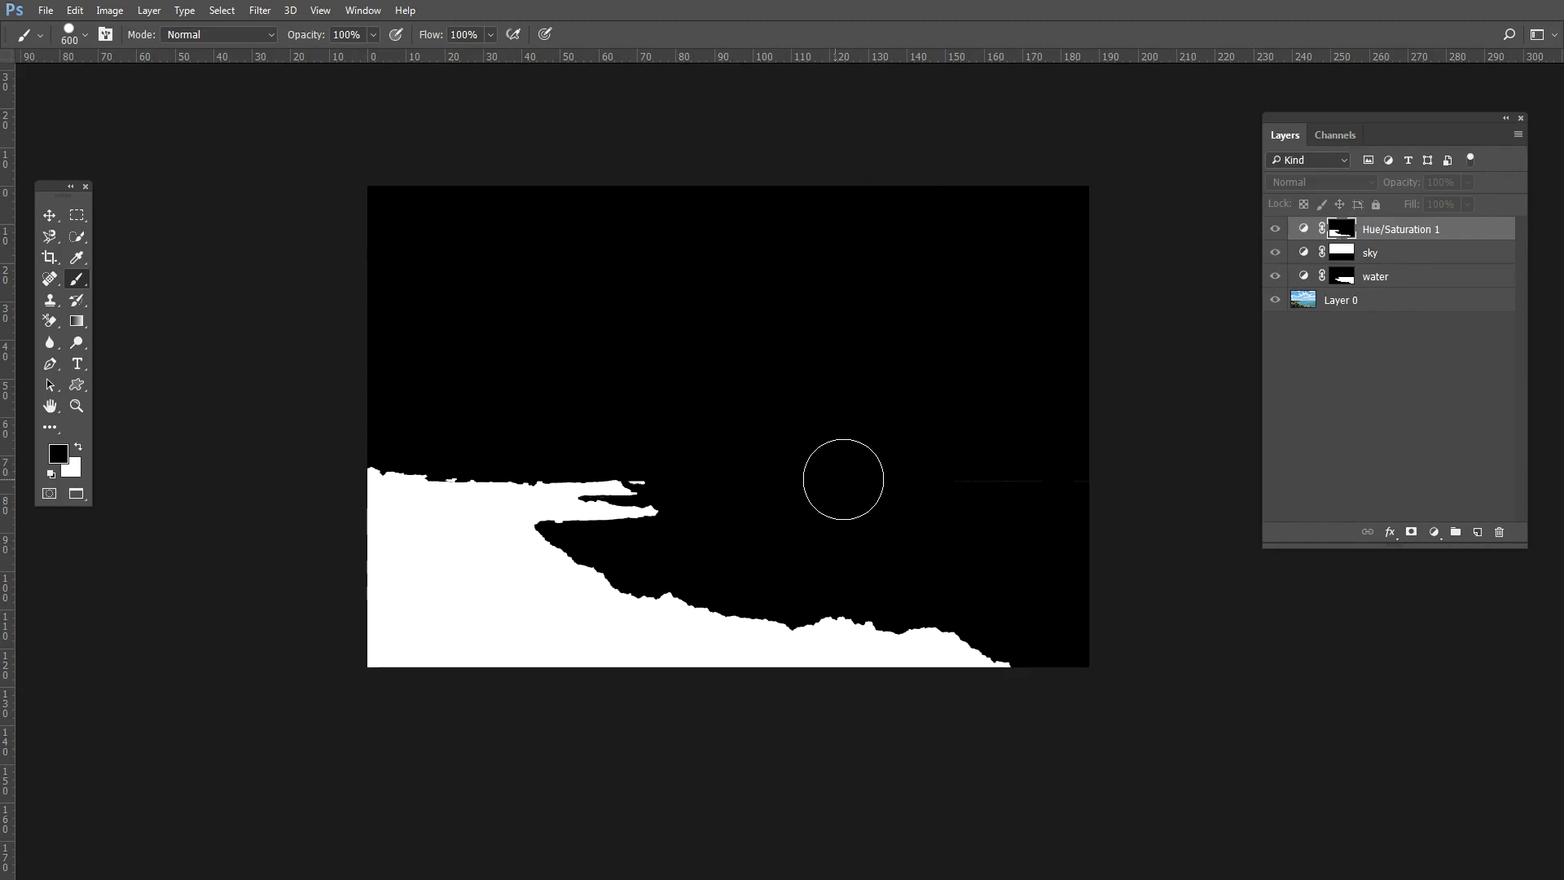
pyautogui.press('[')
pyautogui.press('[')
pyautogui.press('[')
pyautogui.press('[')
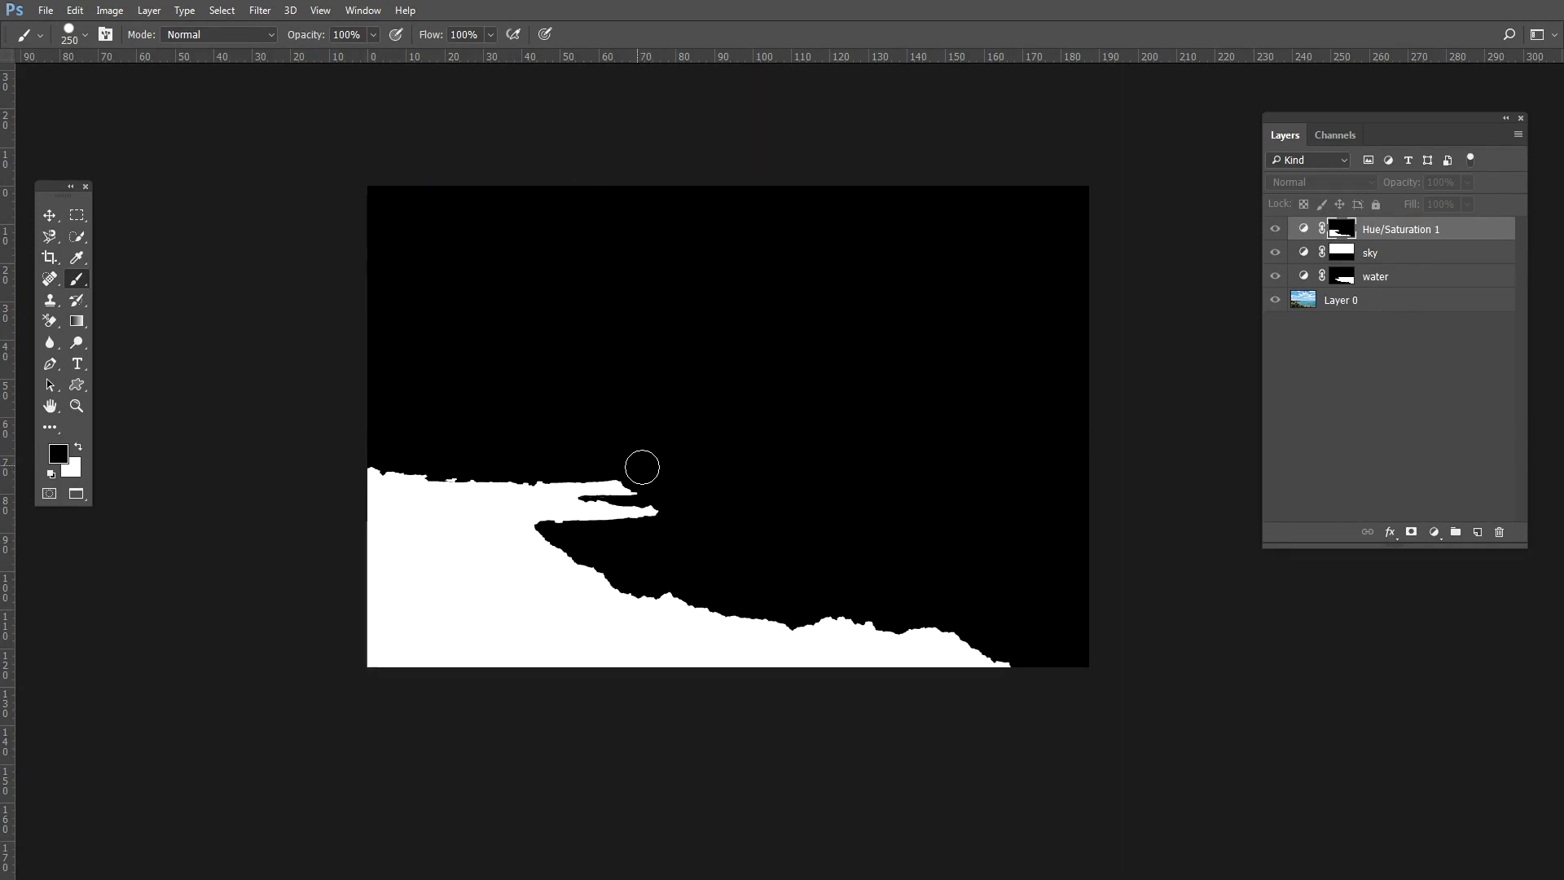
pyautogui.click(1277, 231)
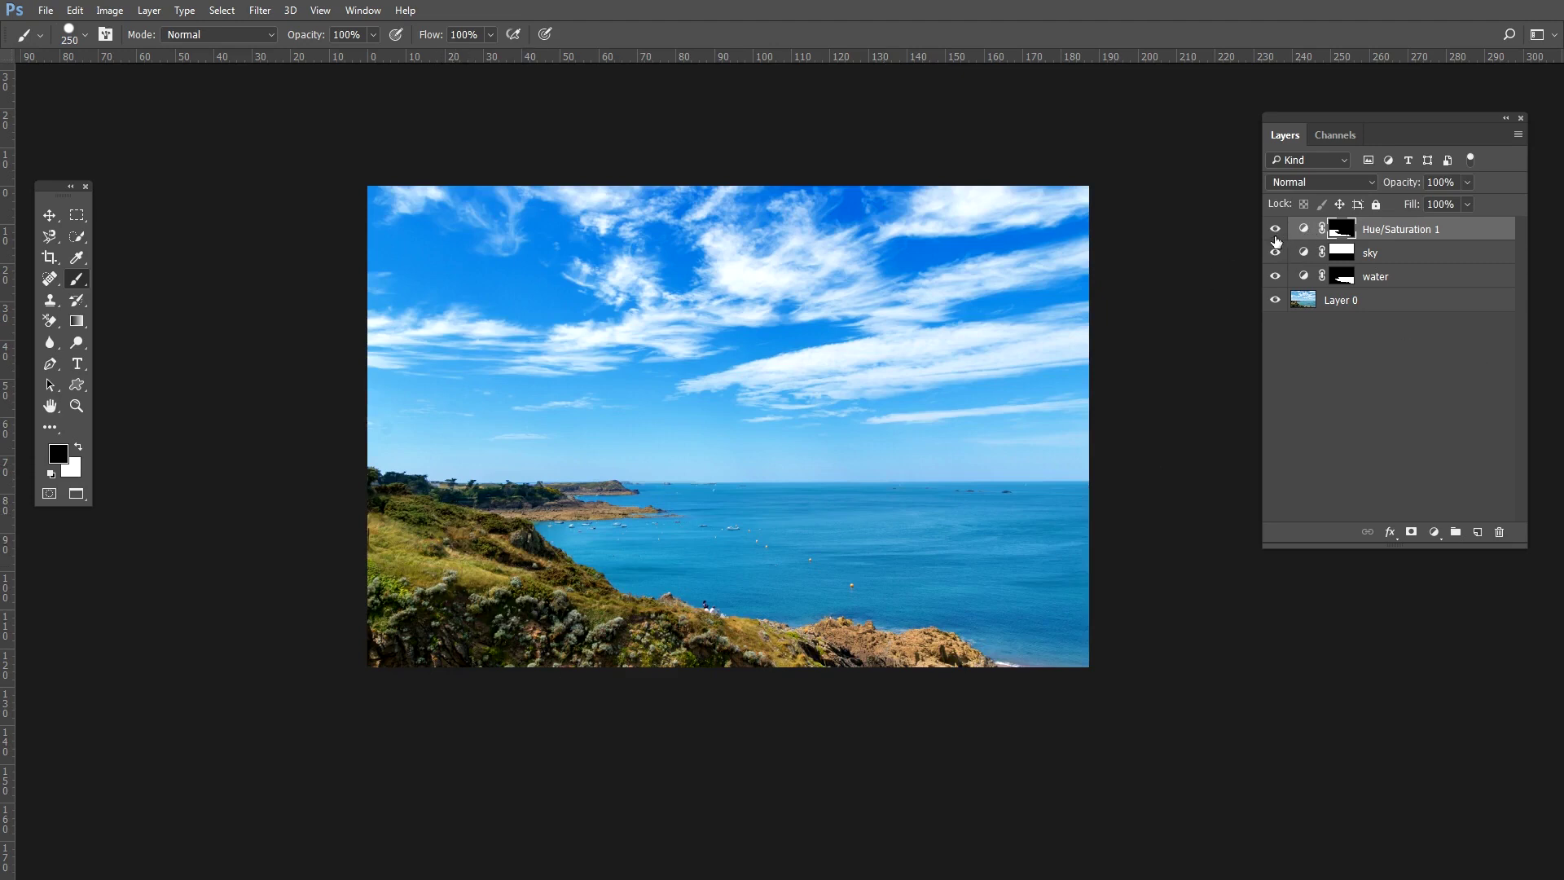
# Group the Hue/Saturation, sky and water adjustment layers and name the group "adjustments"
pyautogui.keyDown('shift'); pyautogui.click(1399, 280); pyautogui.keyUp('shift')
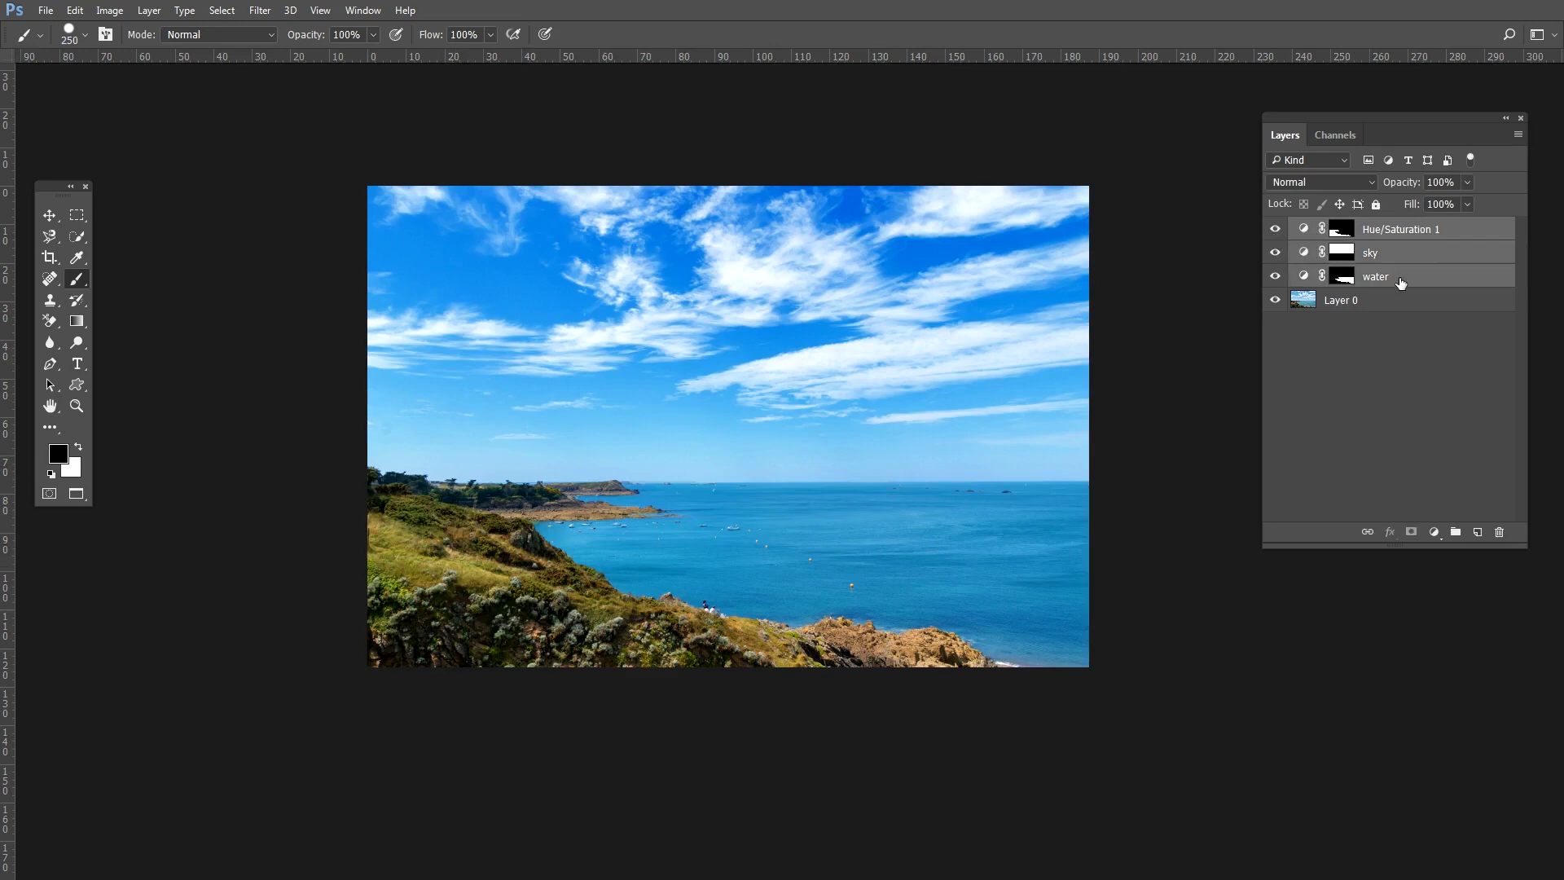
pyautogui.click(1454, 531)
pyautogui.doubleClick(1353, 231)
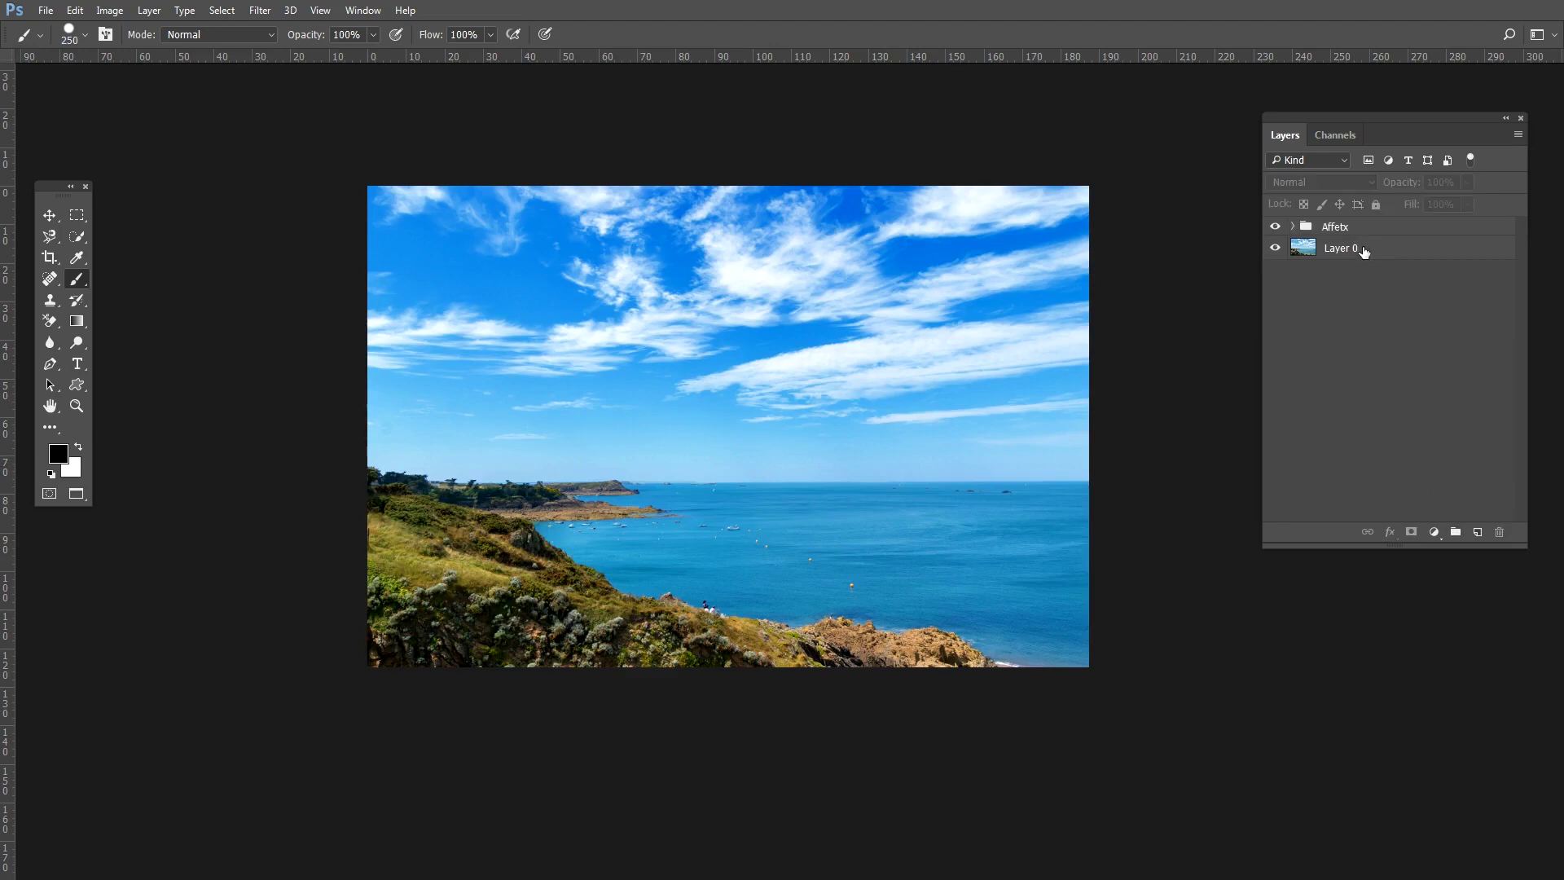
pyautogui.doubleClick(1348, 229)
pyautogui.write('ad')
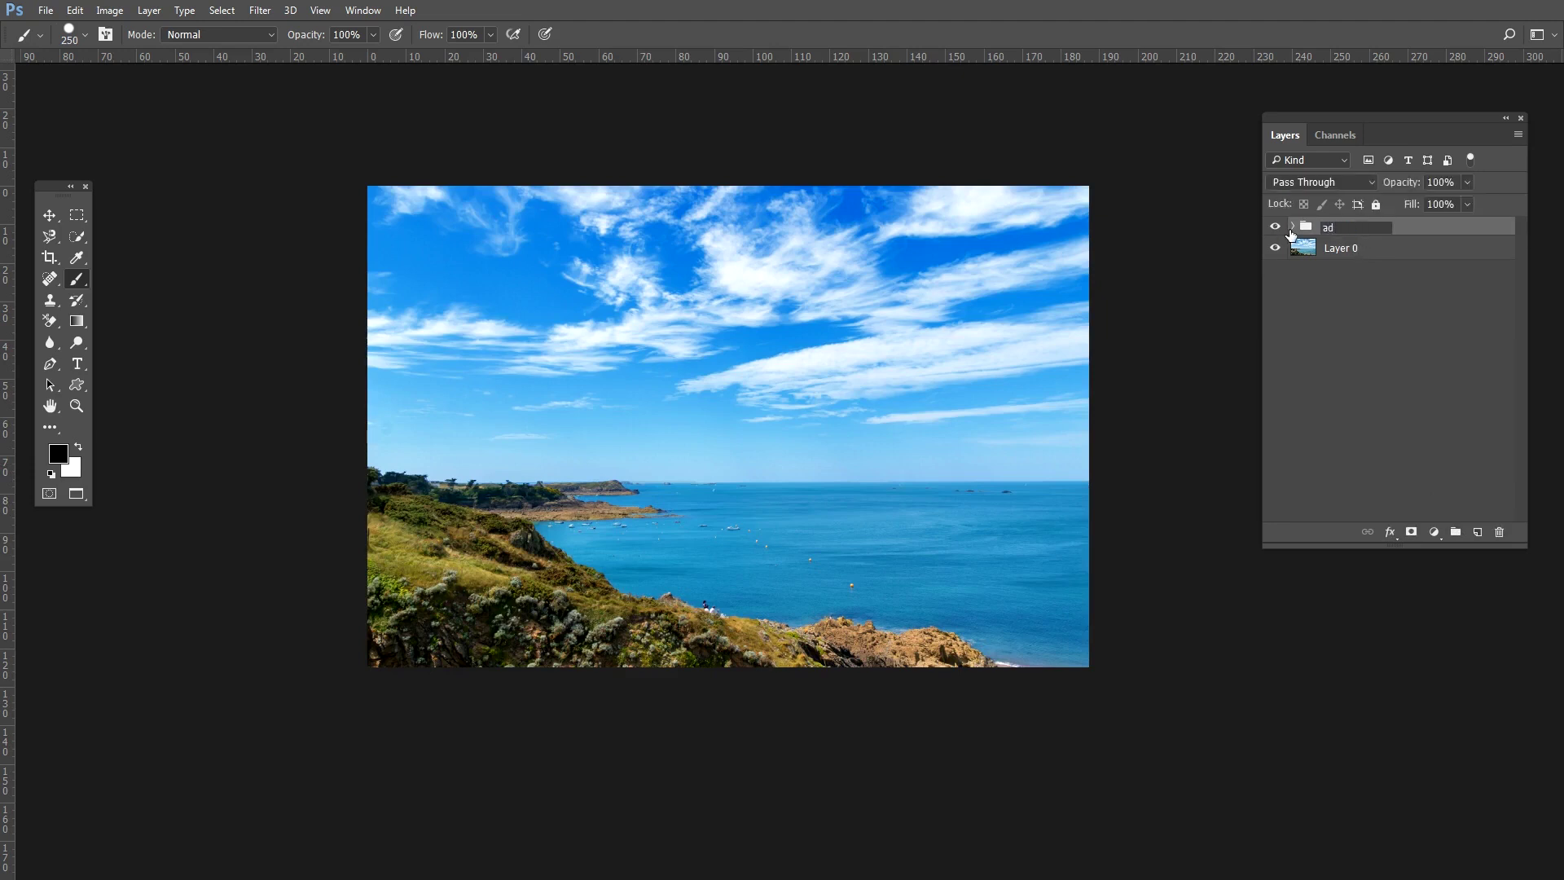
pyautogui.write('justments')
# Compare the photo with the adjustments group hidden and shown, and examine the adjusted image more closely
pyautogui.click(1276, 227)
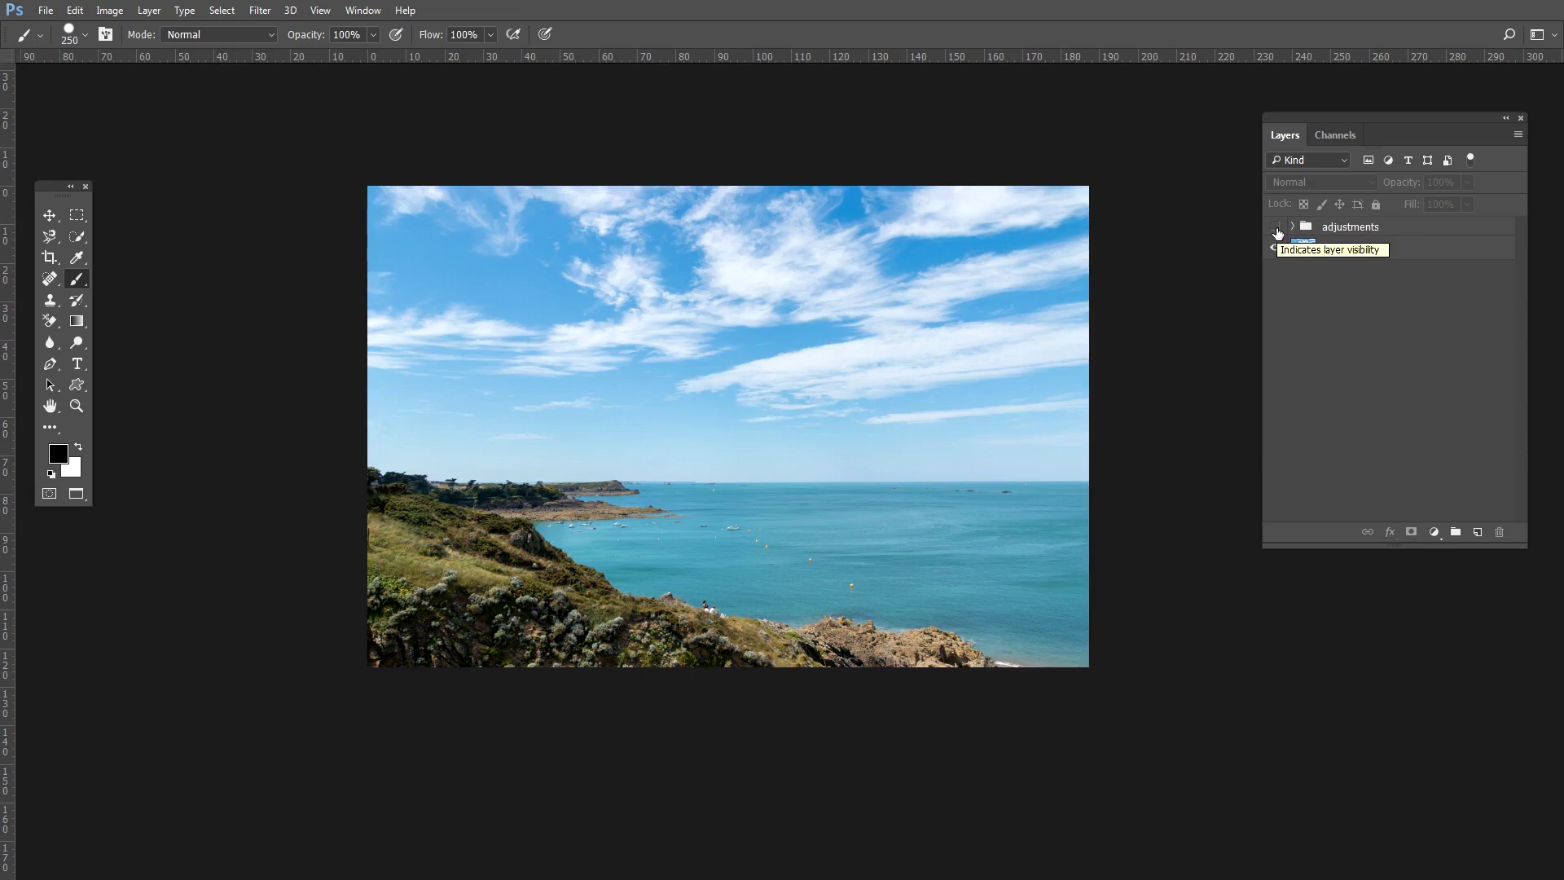
pyautogui.click(1275, 228)
pyautogui.hotkey('ctrl', '+')
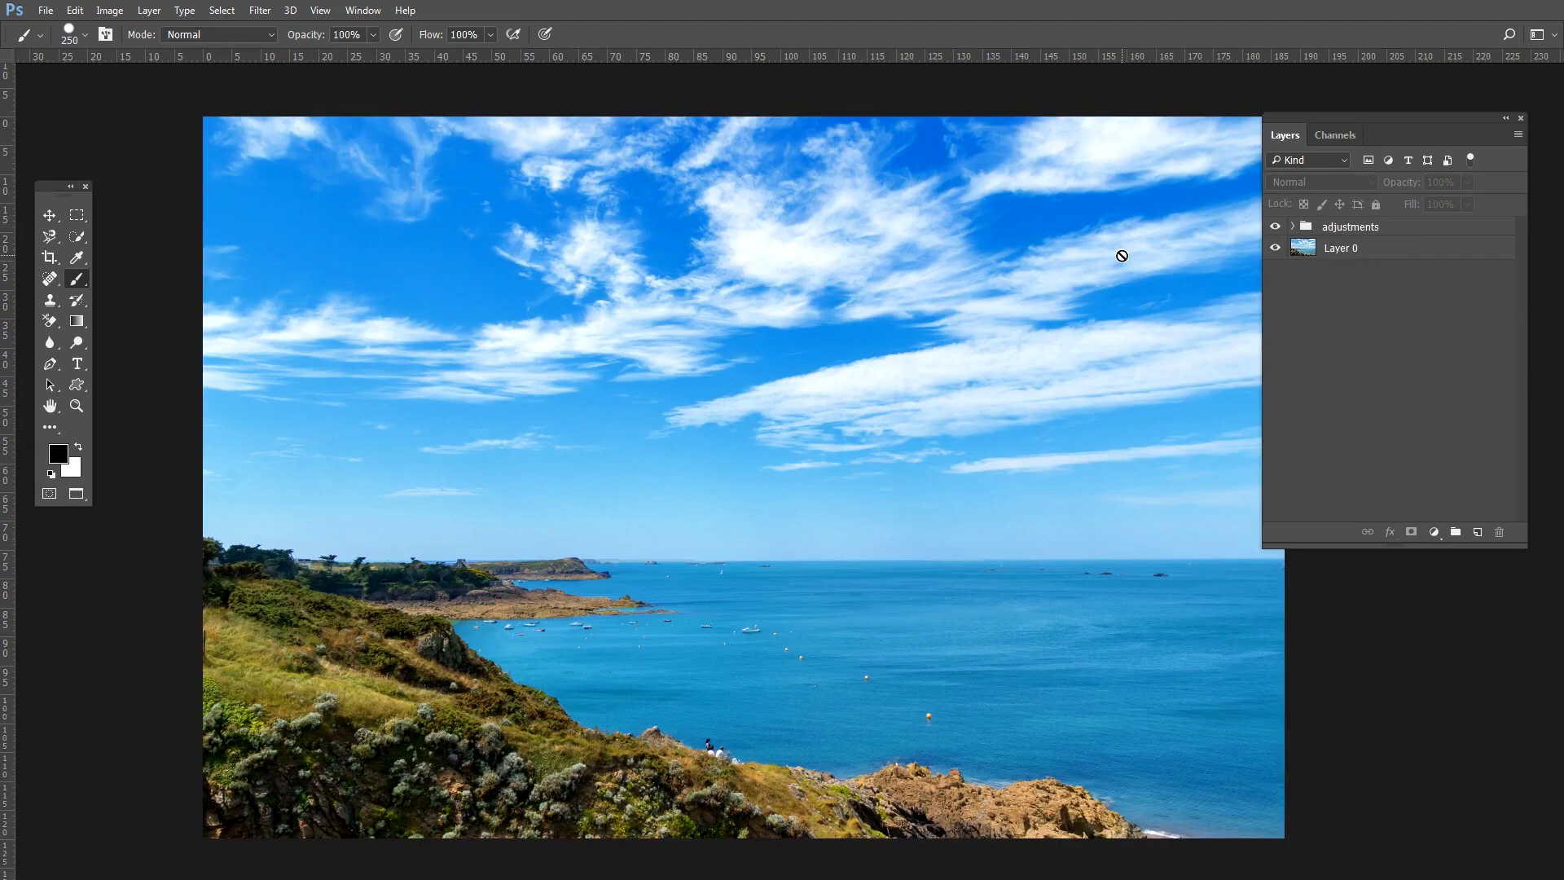